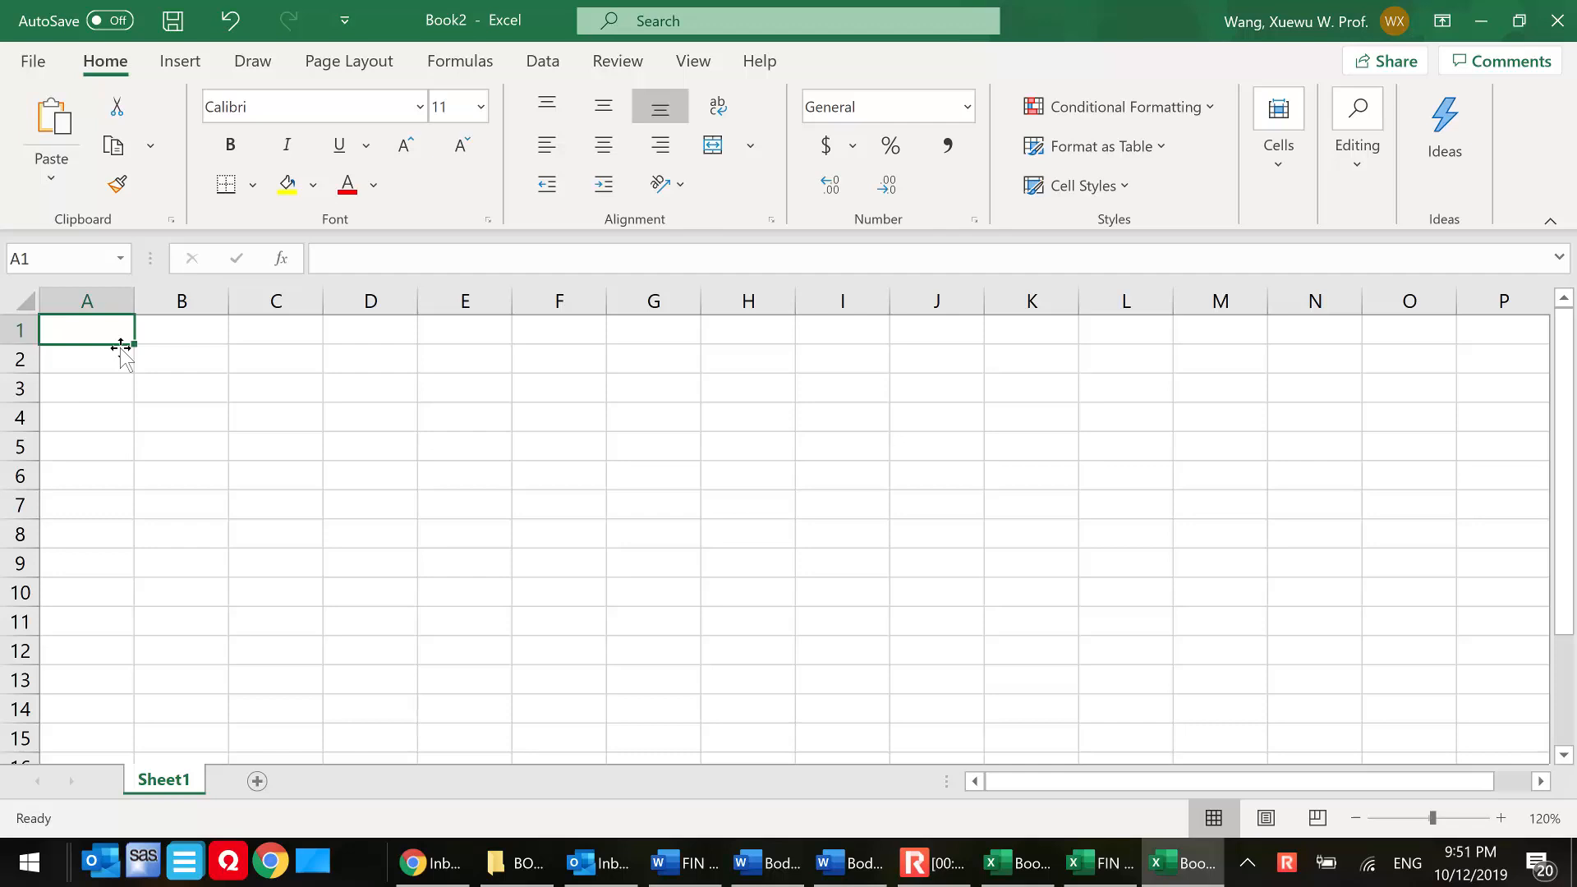
- Enter the title "Basics of Matrix and Matrix Multiplication" in A1 and the heading "1. Matrix" in A2
text(Basic)
key(BackSpace)
key(BackSpace)
text(ics)
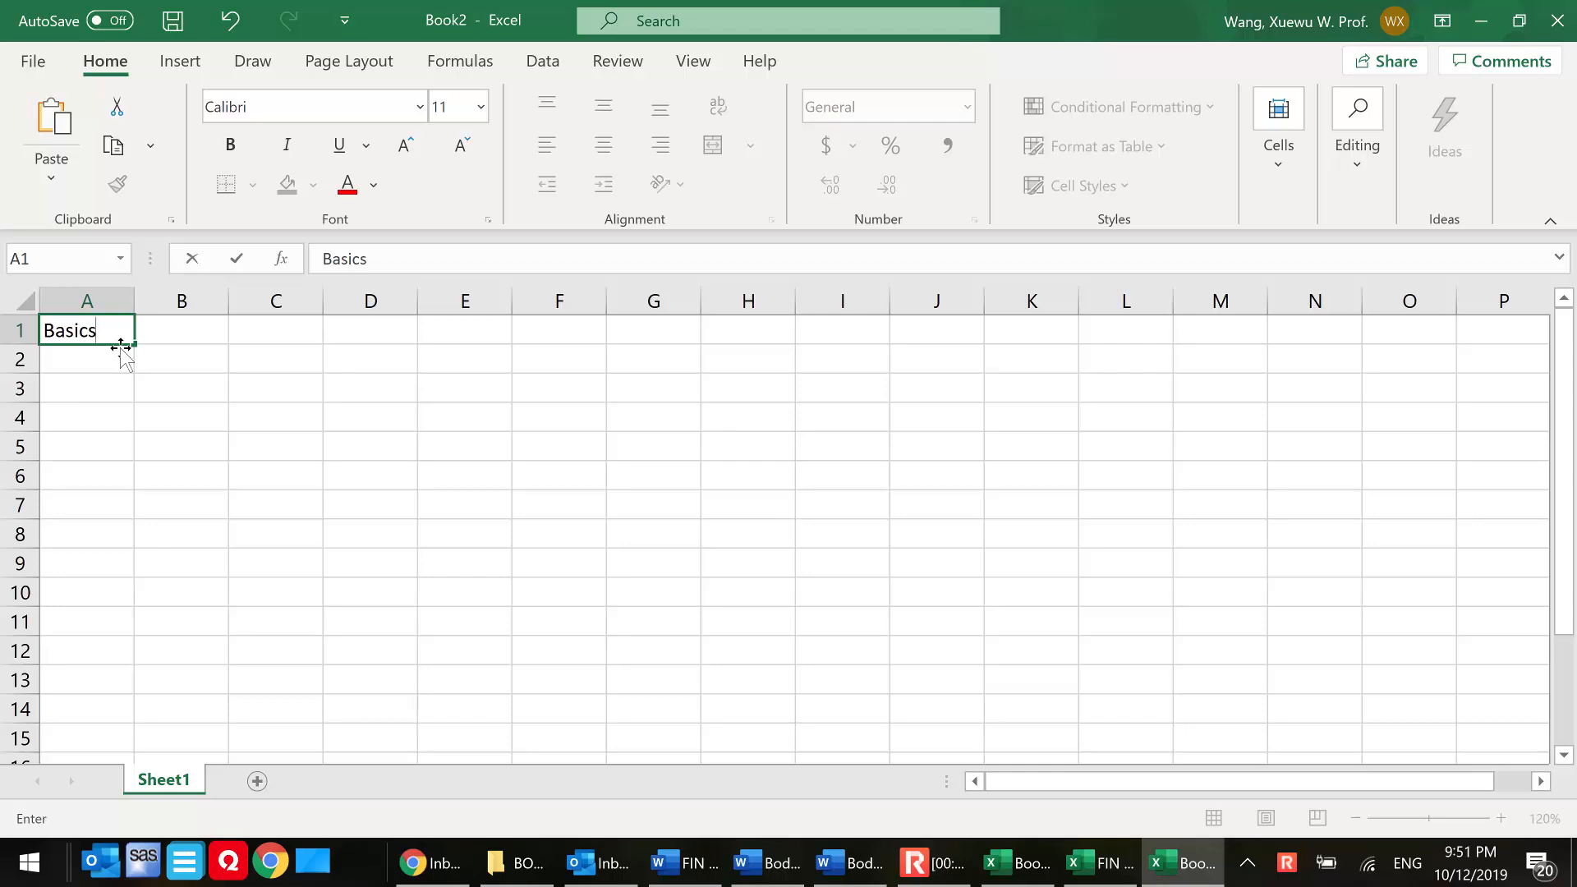
text(of Matrix and Matrix )
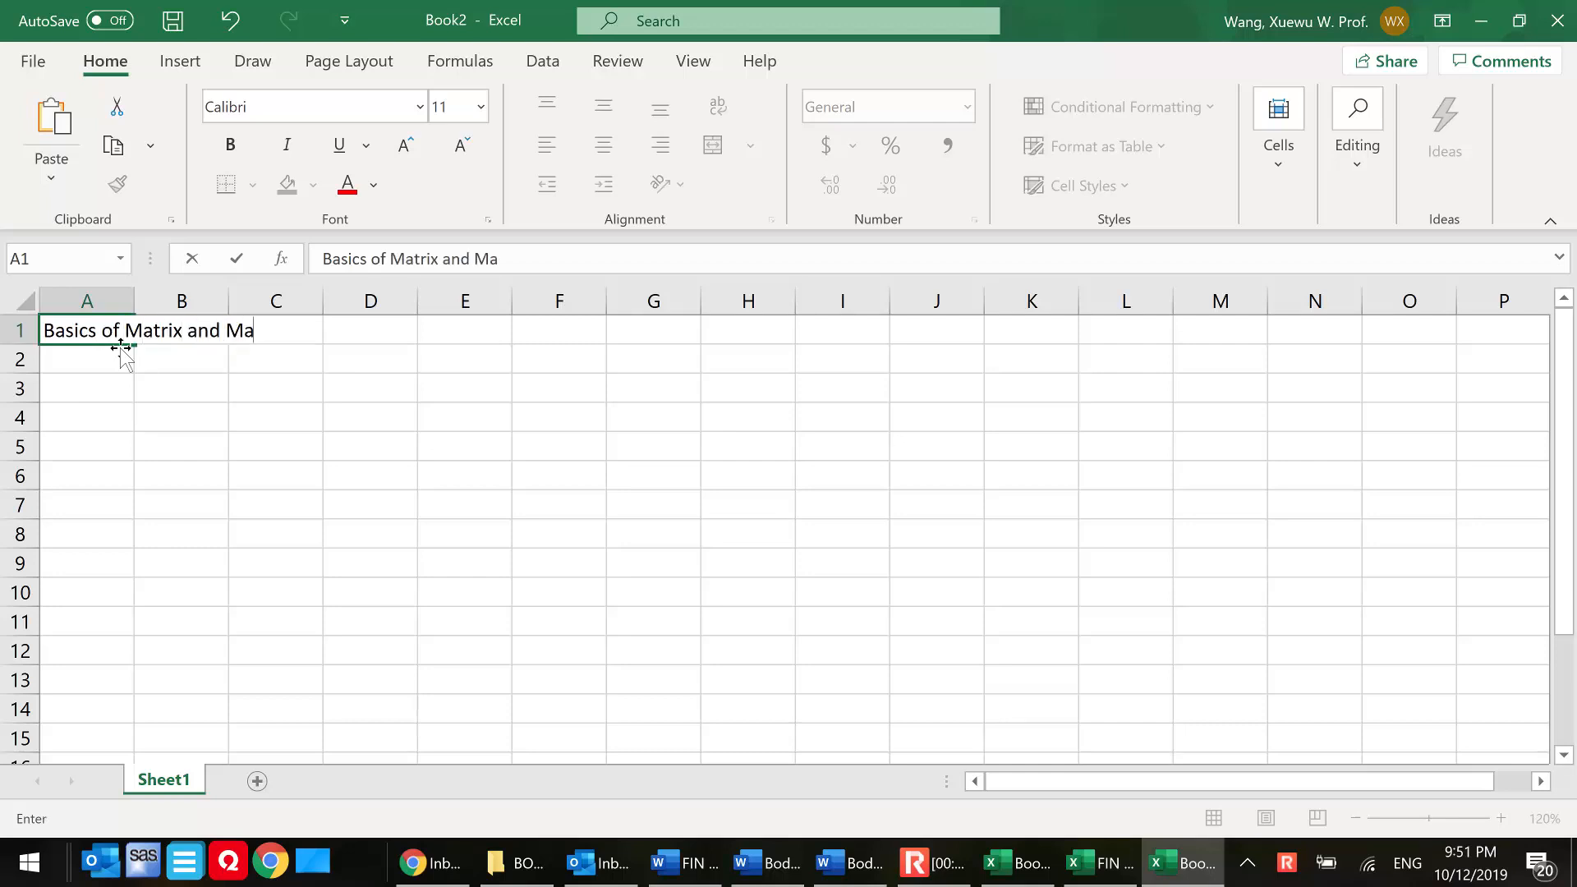
text(Multi)
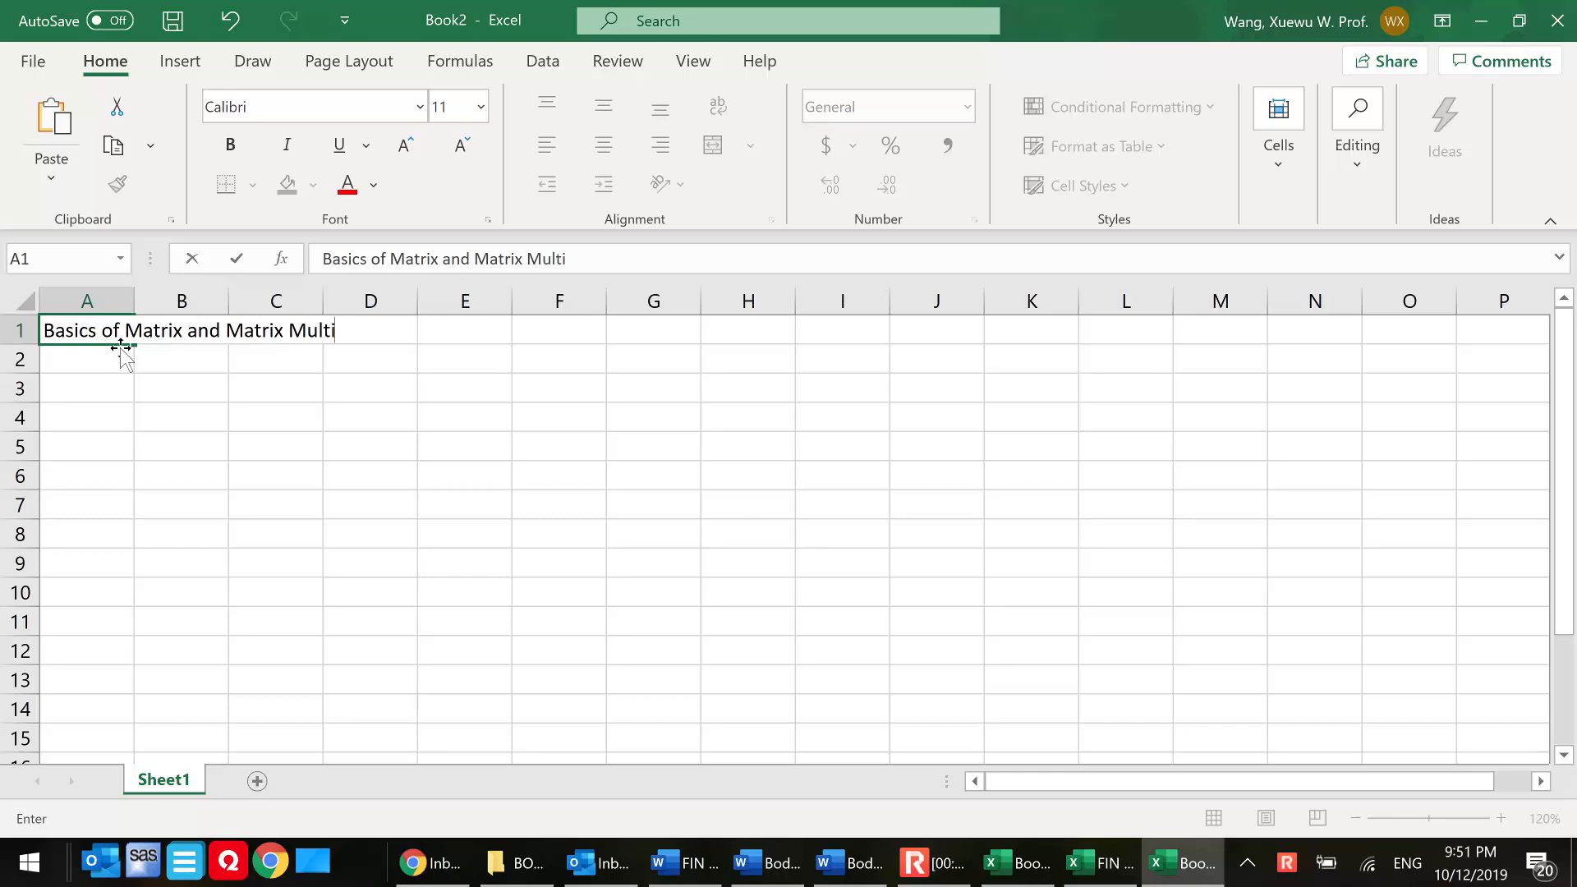
text(plication)
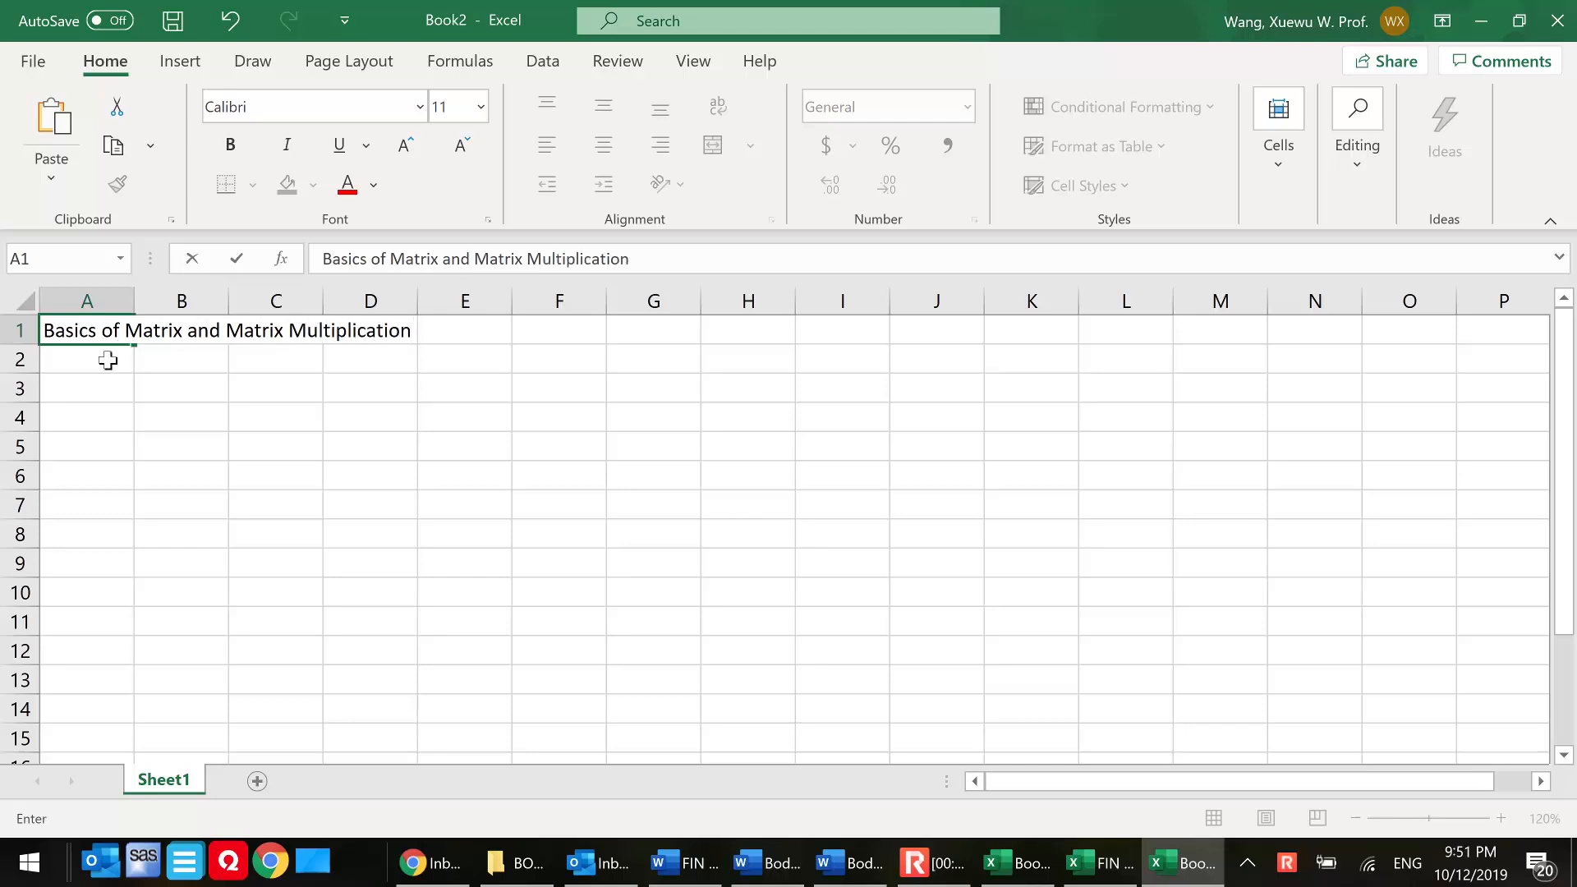
click(108, 359)
text(1. Matrix)
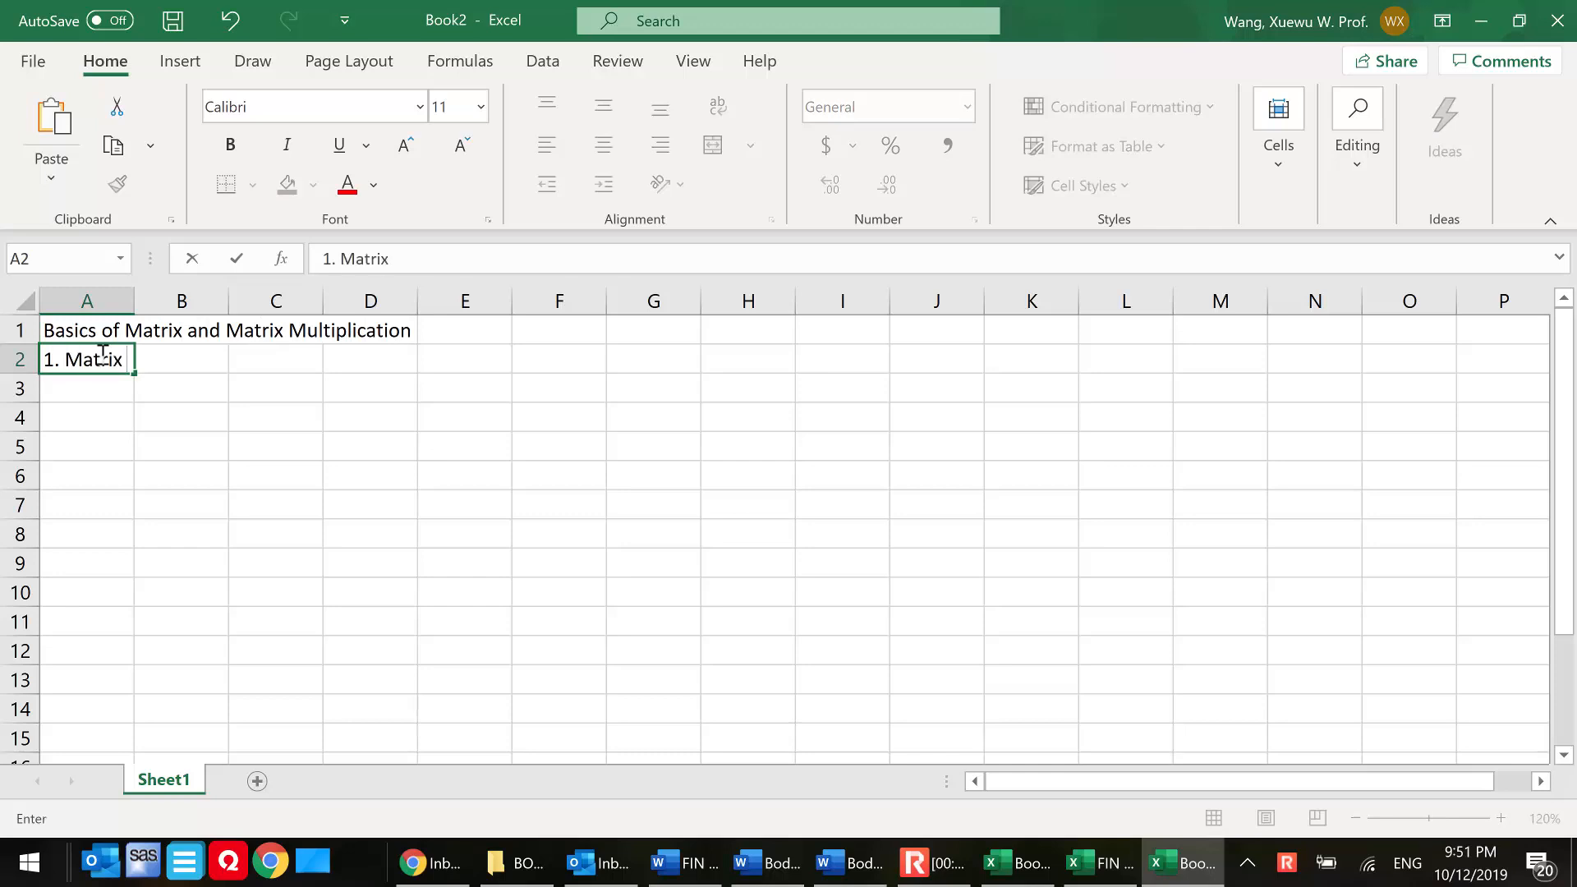
- Enter 1 and 2 down cells B3:B4, and 3 and 4 down cells C3:C4
click(182, 392)
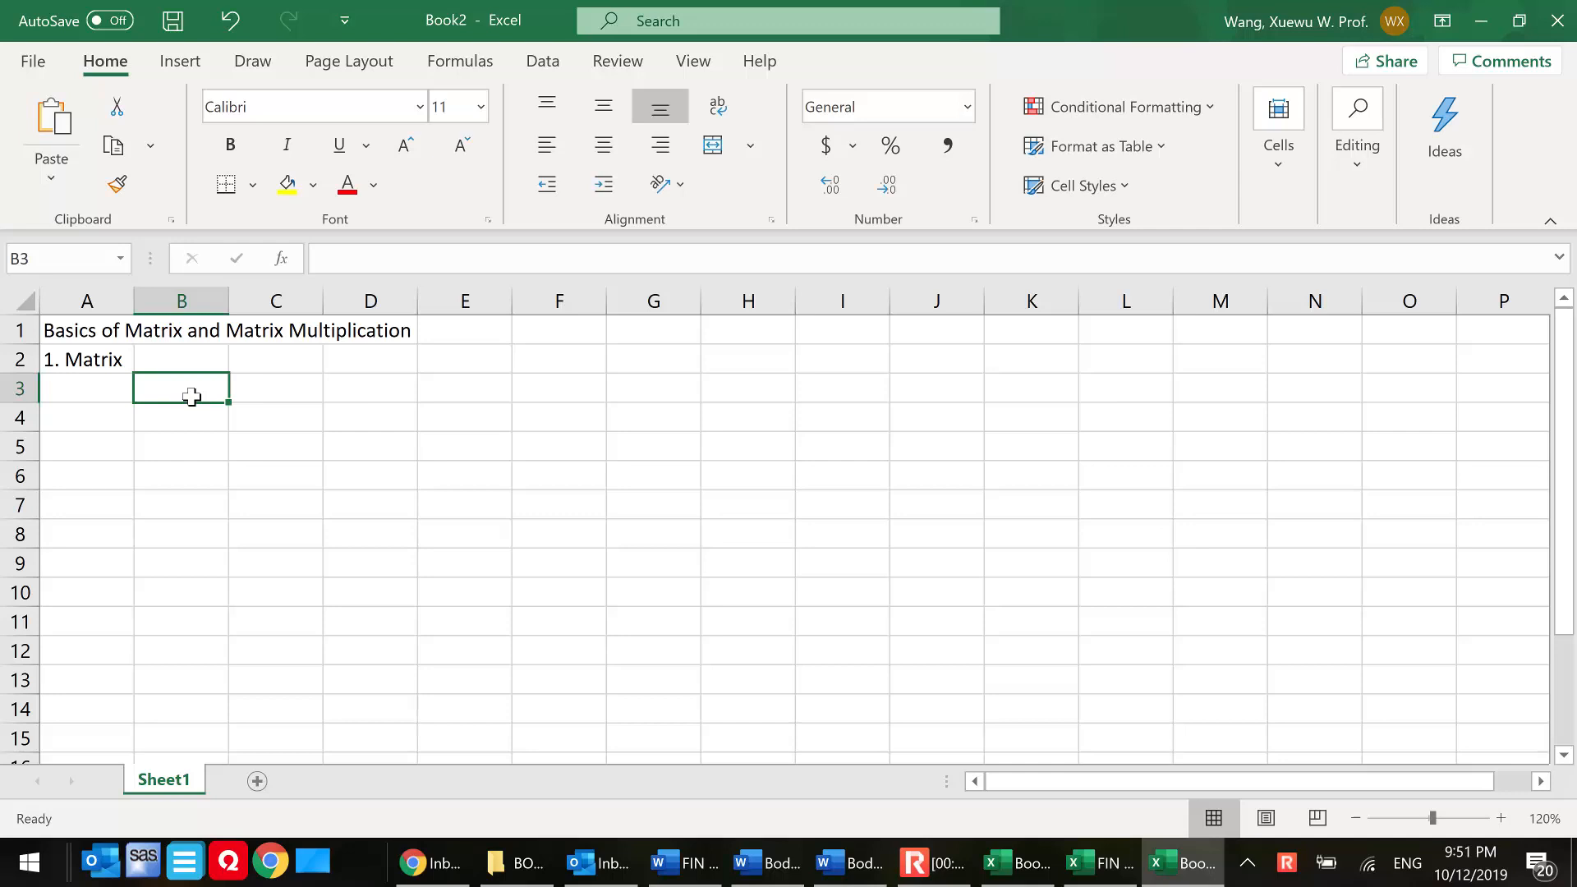
text(1)
key(Return)
text(2)
key(Return)
click(280, 389)
text(3)
key(Return)
text(4)
- Complete the first matrix with 5 in D3 and 6 in D4
click(401, 429)
click(387, 389)
text(5)
click(394, 436)
click(395, 420)
text(6)
key(Return)
- Format the first matrix in B3:D4 with a red font colour and bold
drag(200, 387, 396, 419)
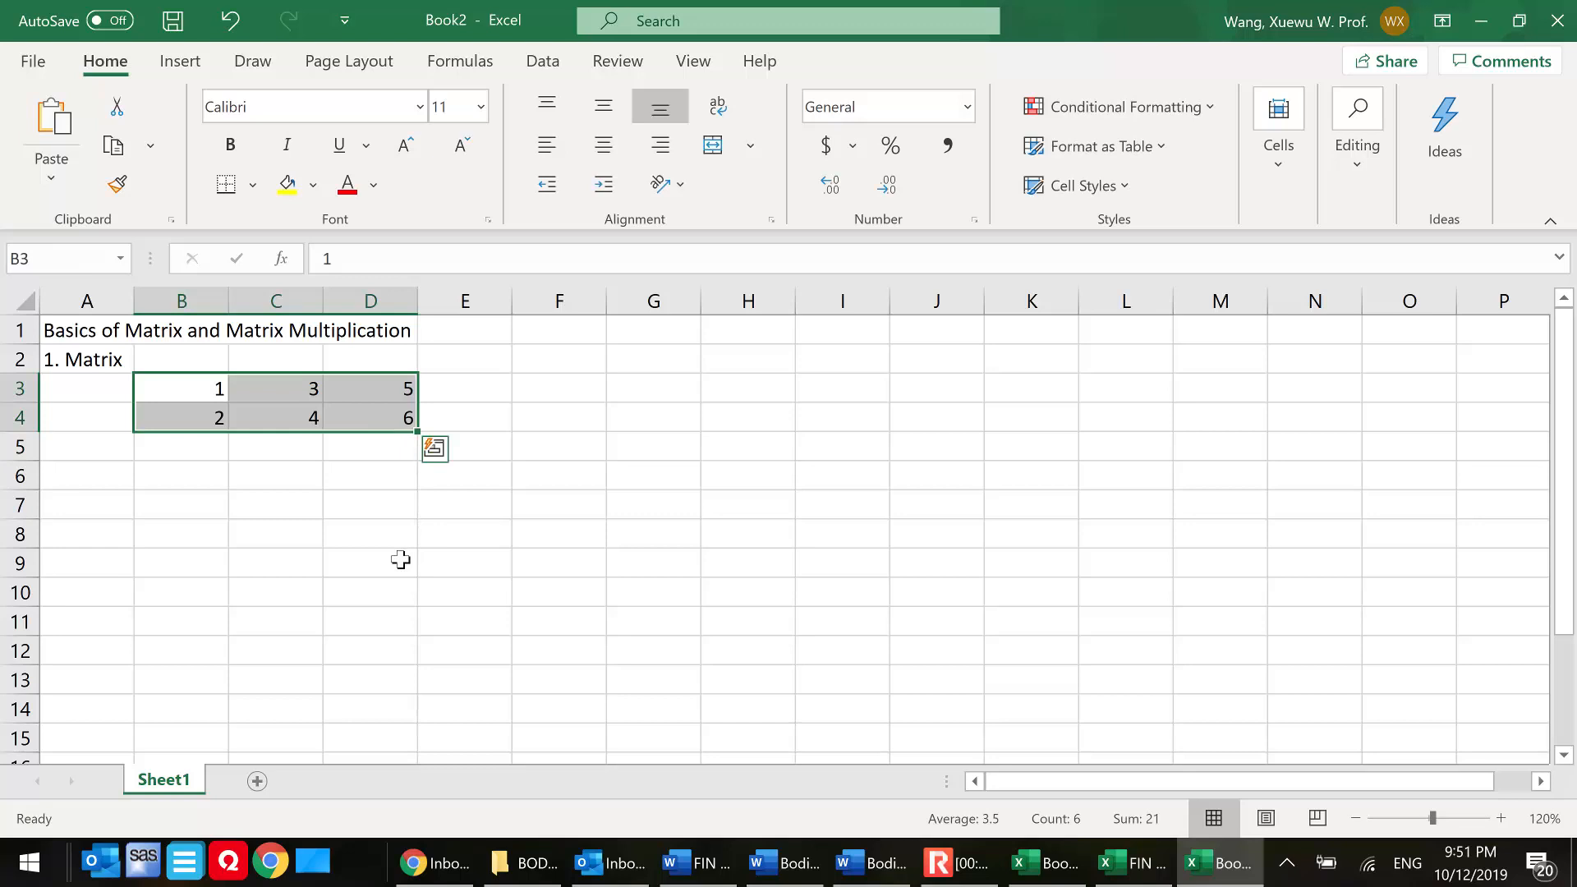
click(184, 479)
drag(342, 483, 194, 471)
click(194, 444)
drag(209, 395, 365, 421)
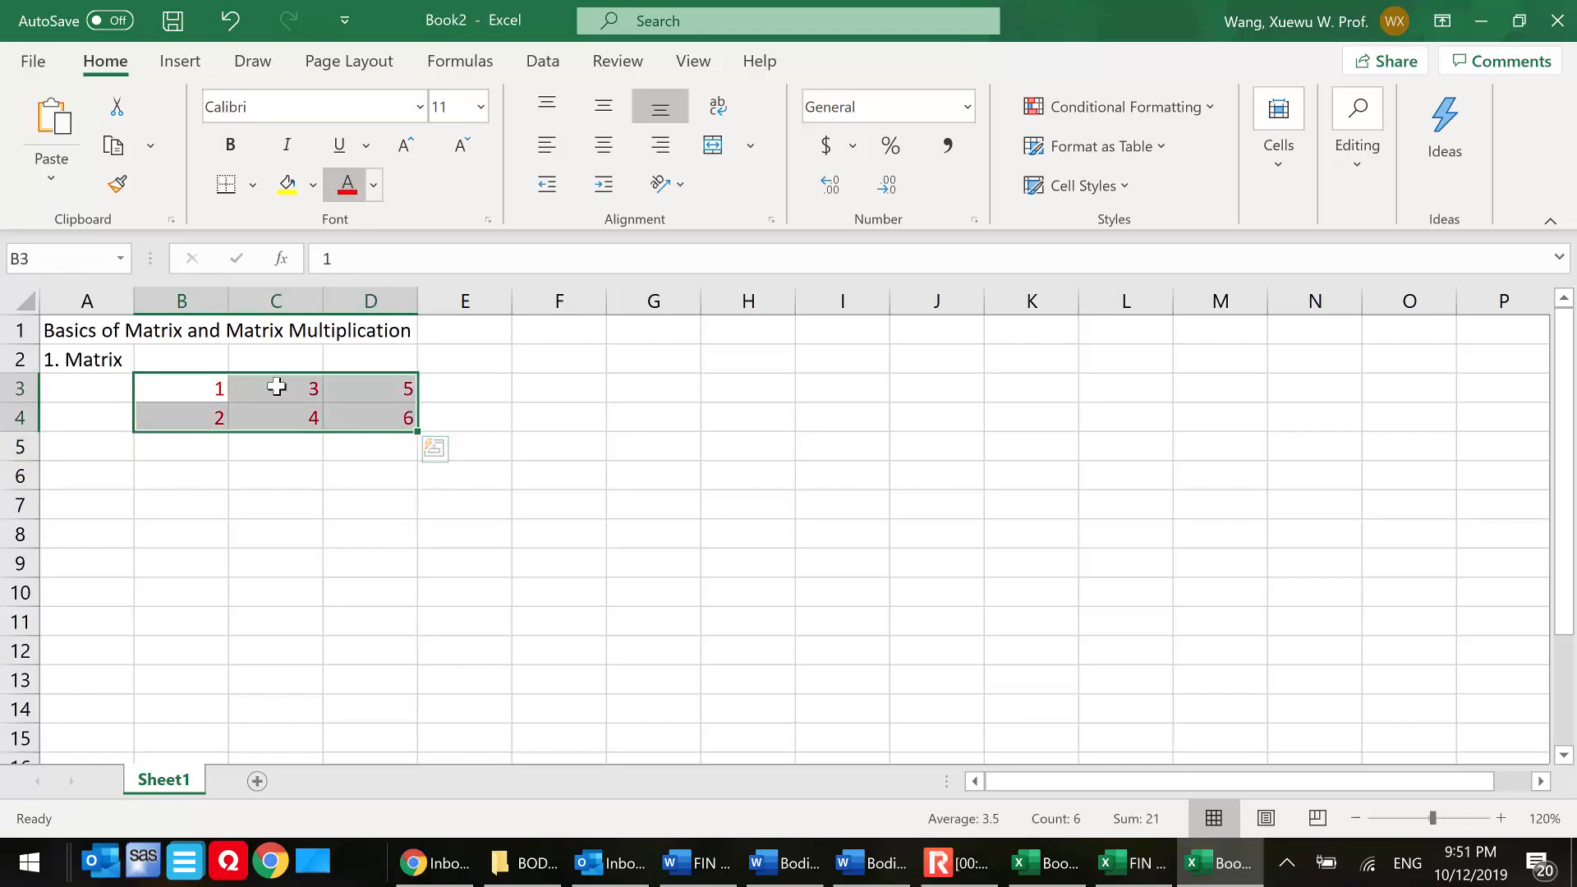
click(190, 469)
drag(180, 392, 364, 420)
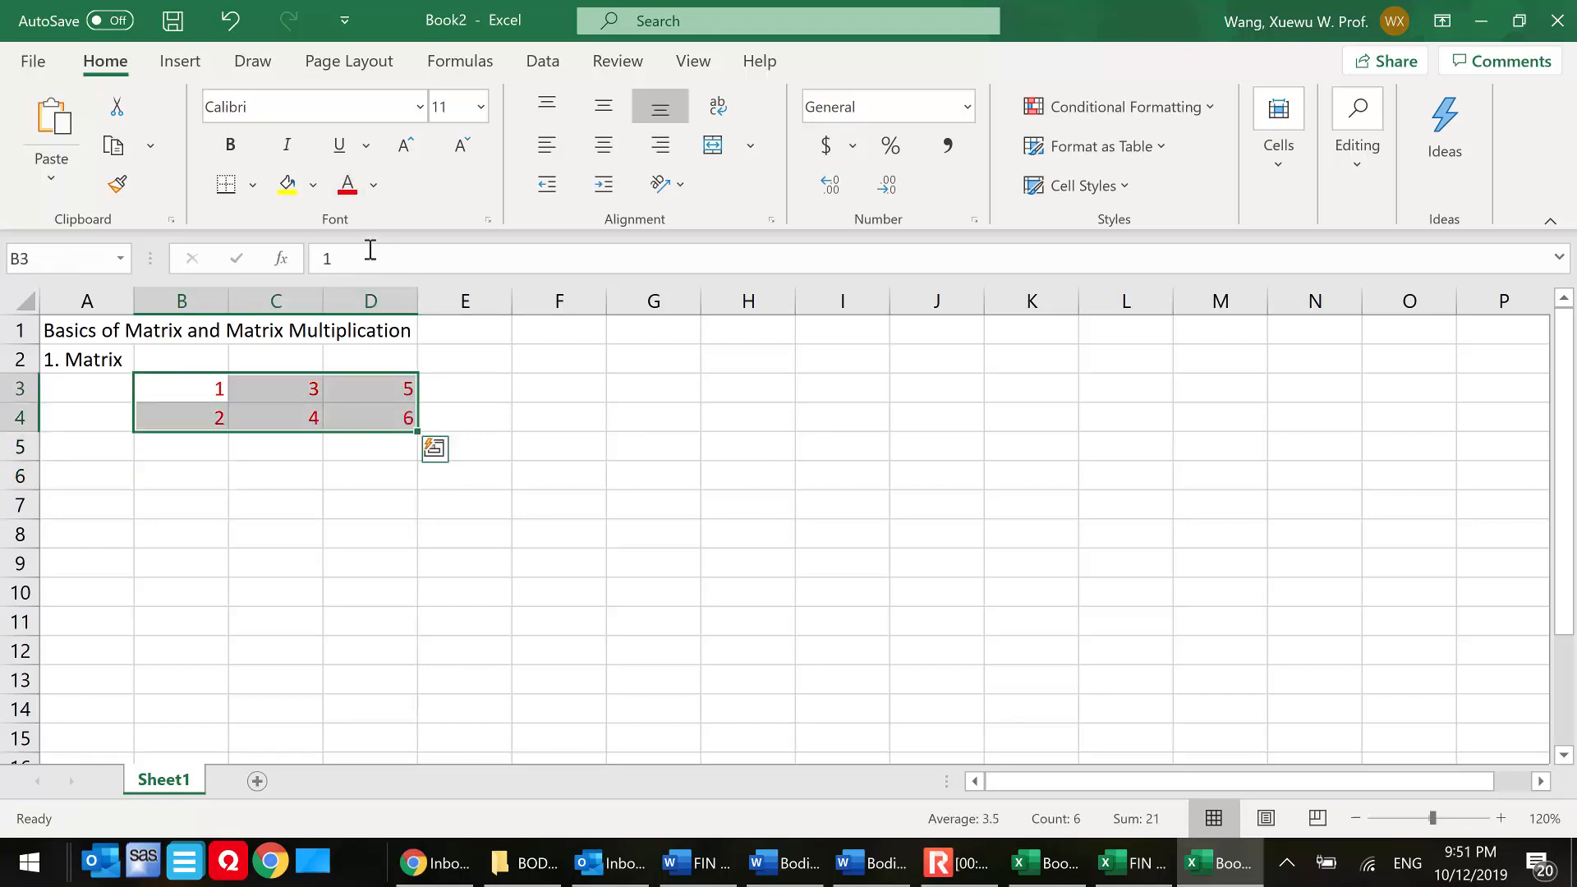
click(231, 146)
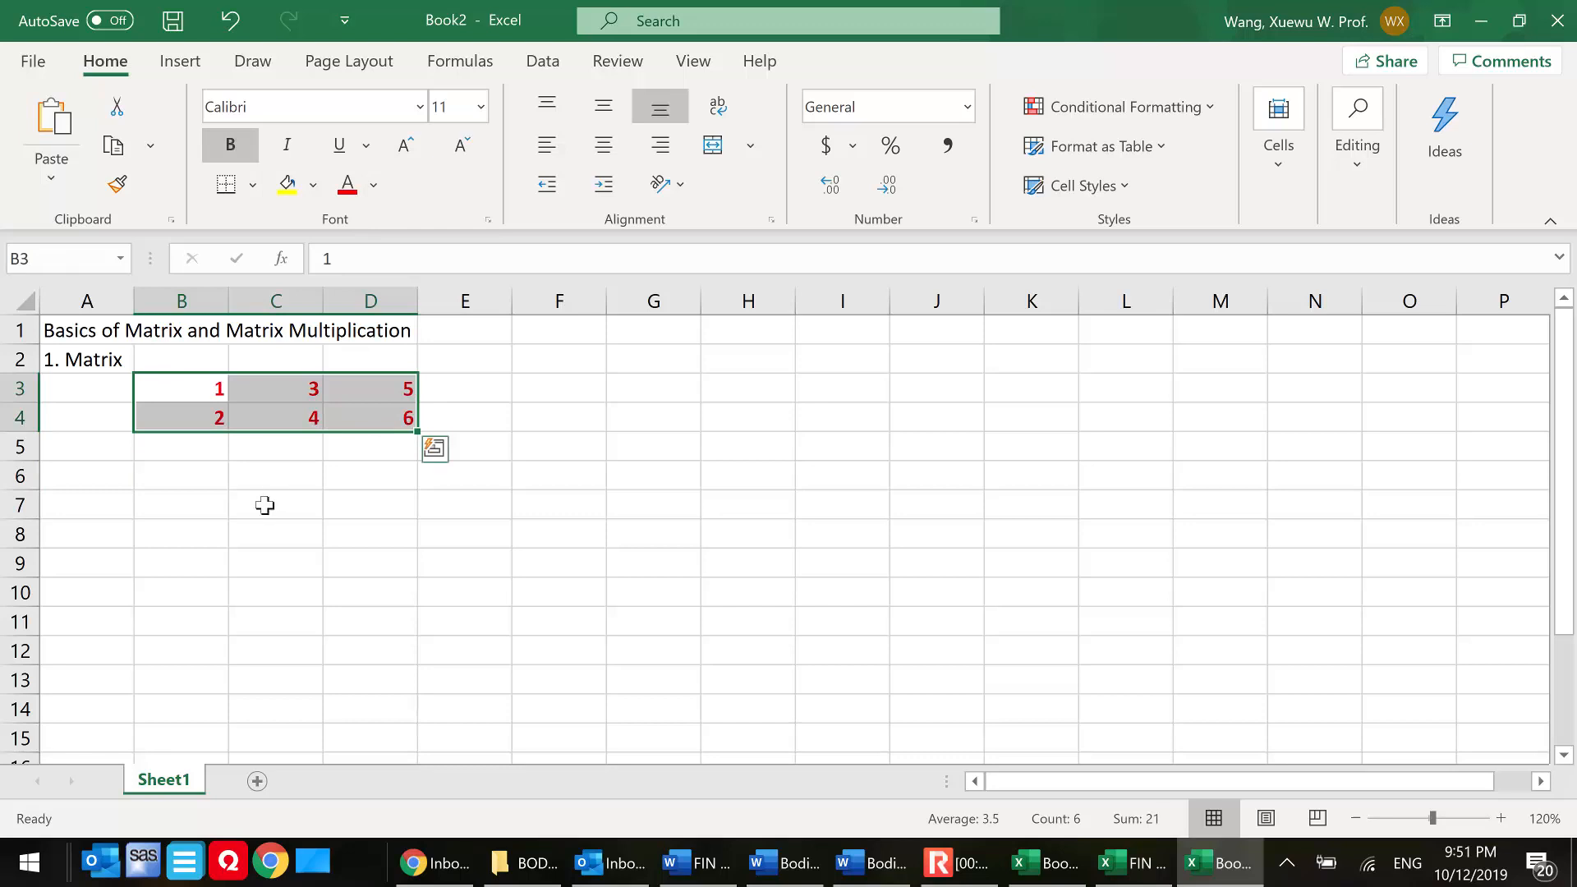
- Enter the note "the bold red is a 2 by 3 matix" in B6 below the first matrix
click(184, 467)
text(this)
key(BackSpace)
key(BackSpace)
text(e bold red is a 2 by 3 matix)
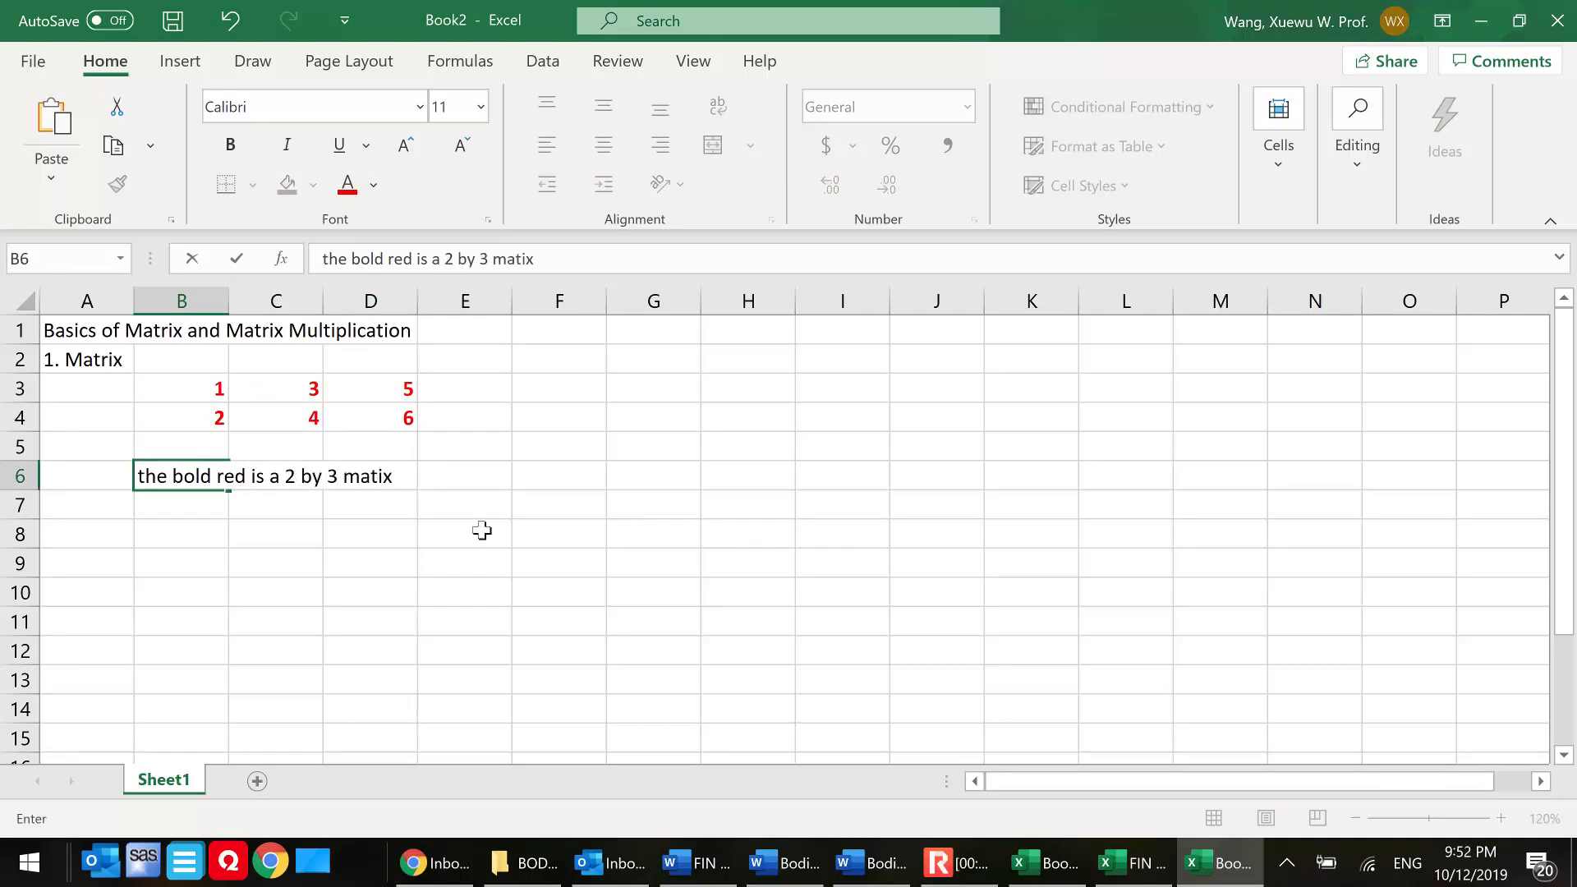
click(477, 532)
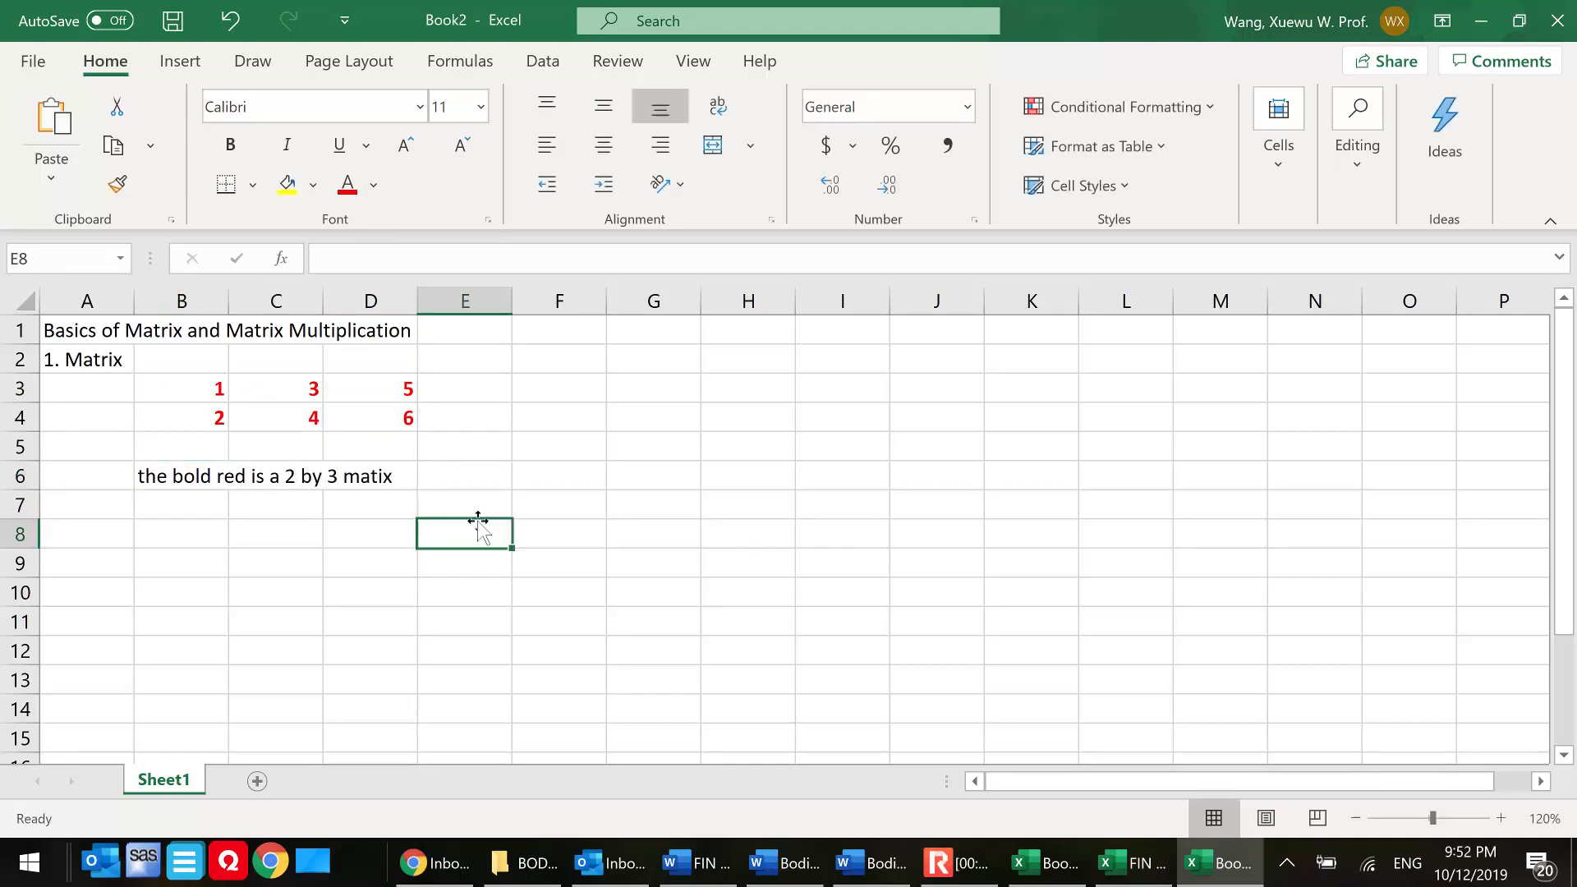
- Start a second matrix by entering 3, 4 and 5 down cells G3:G5
click(574, 393)
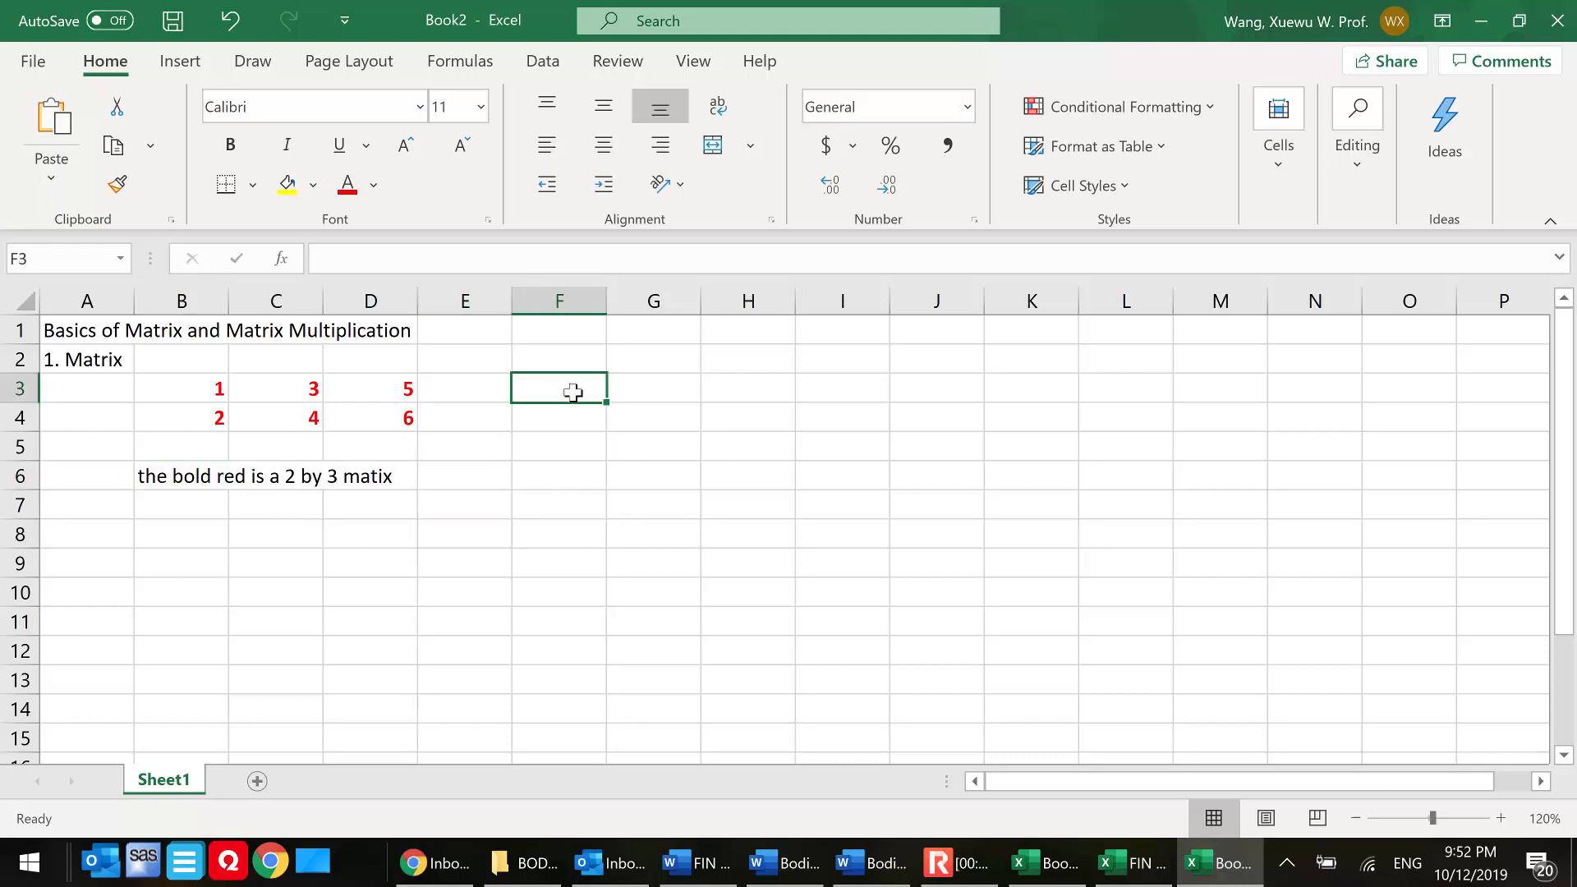
click(637, 389)
text(3)
key(Return)
text(4)
key(Return)
text(5)
key(Return)
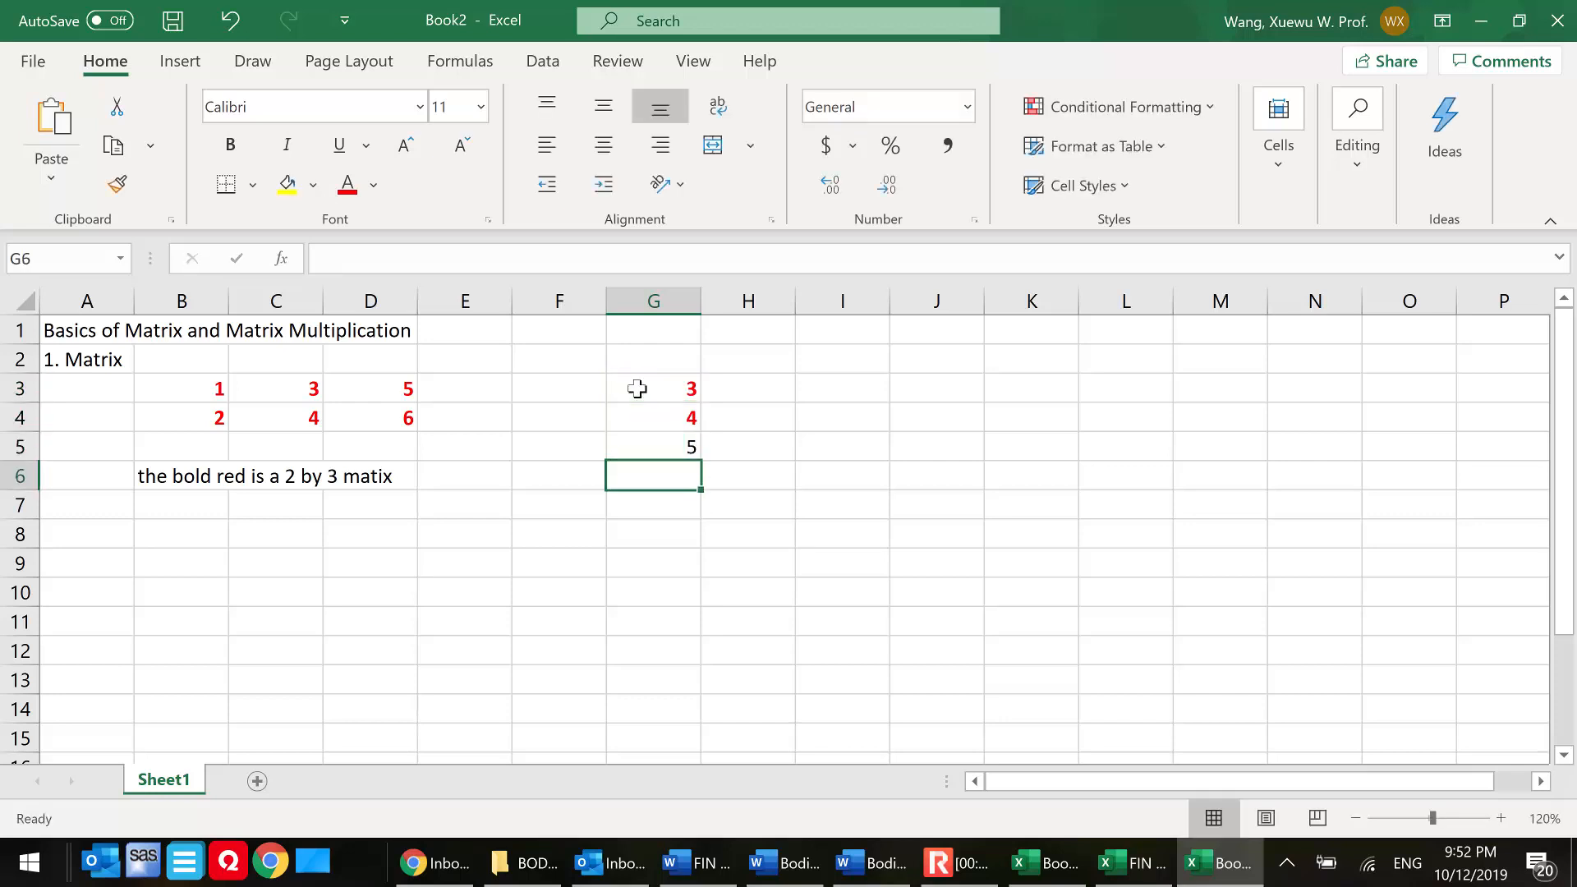
- Fill the second matrix's other column with 6, 7 and 8 down cells H3:H5
click(618, 452)
click(788, 389)
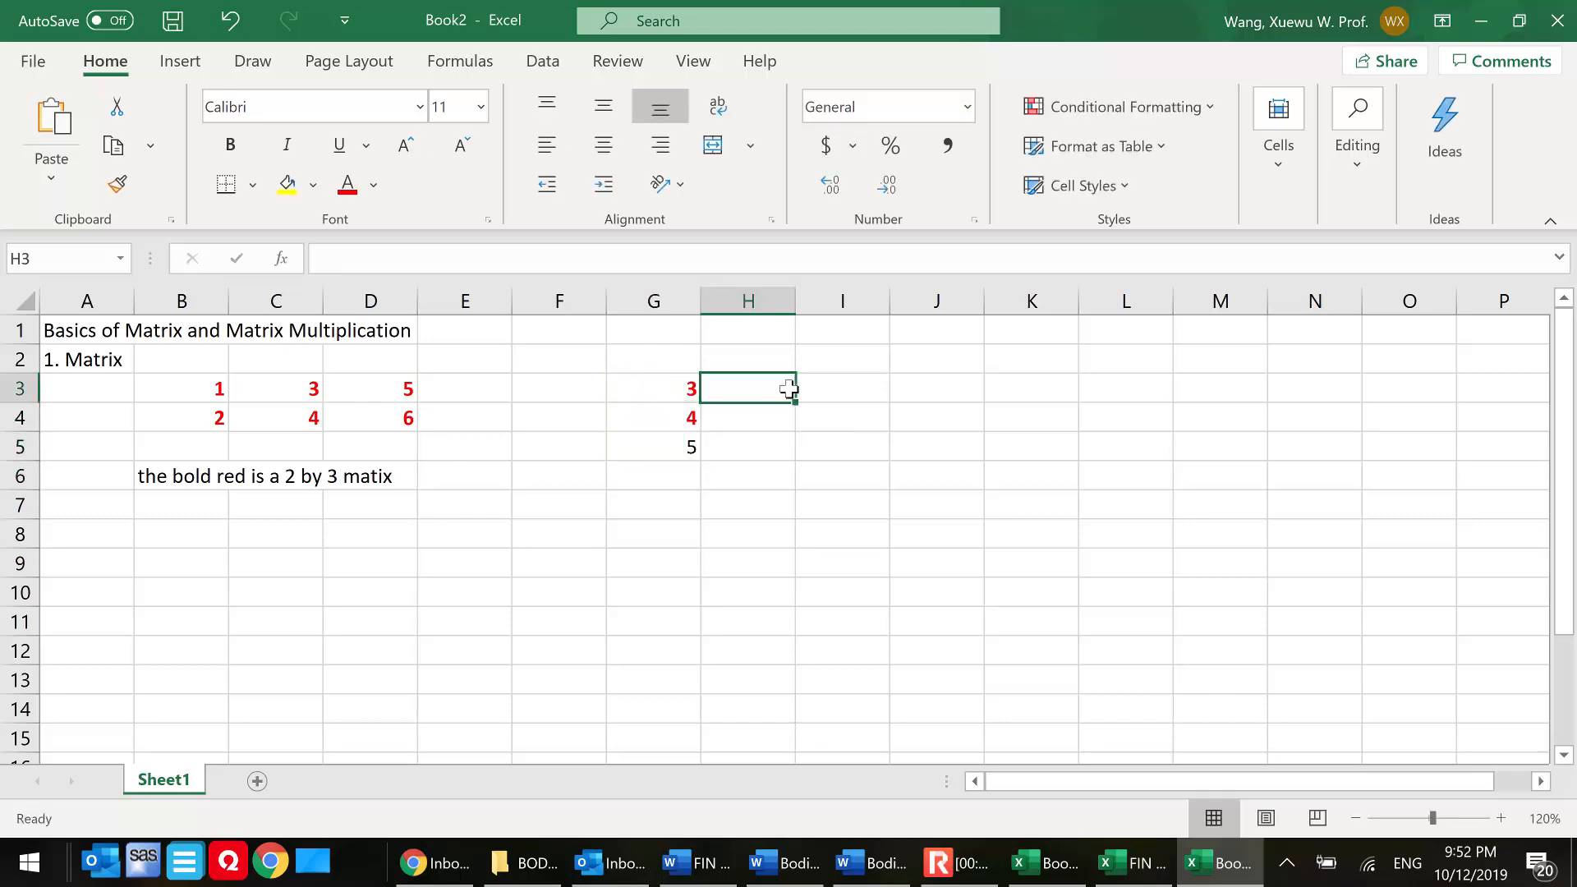
text(6)
key(Return)
text(7)
key(Return)
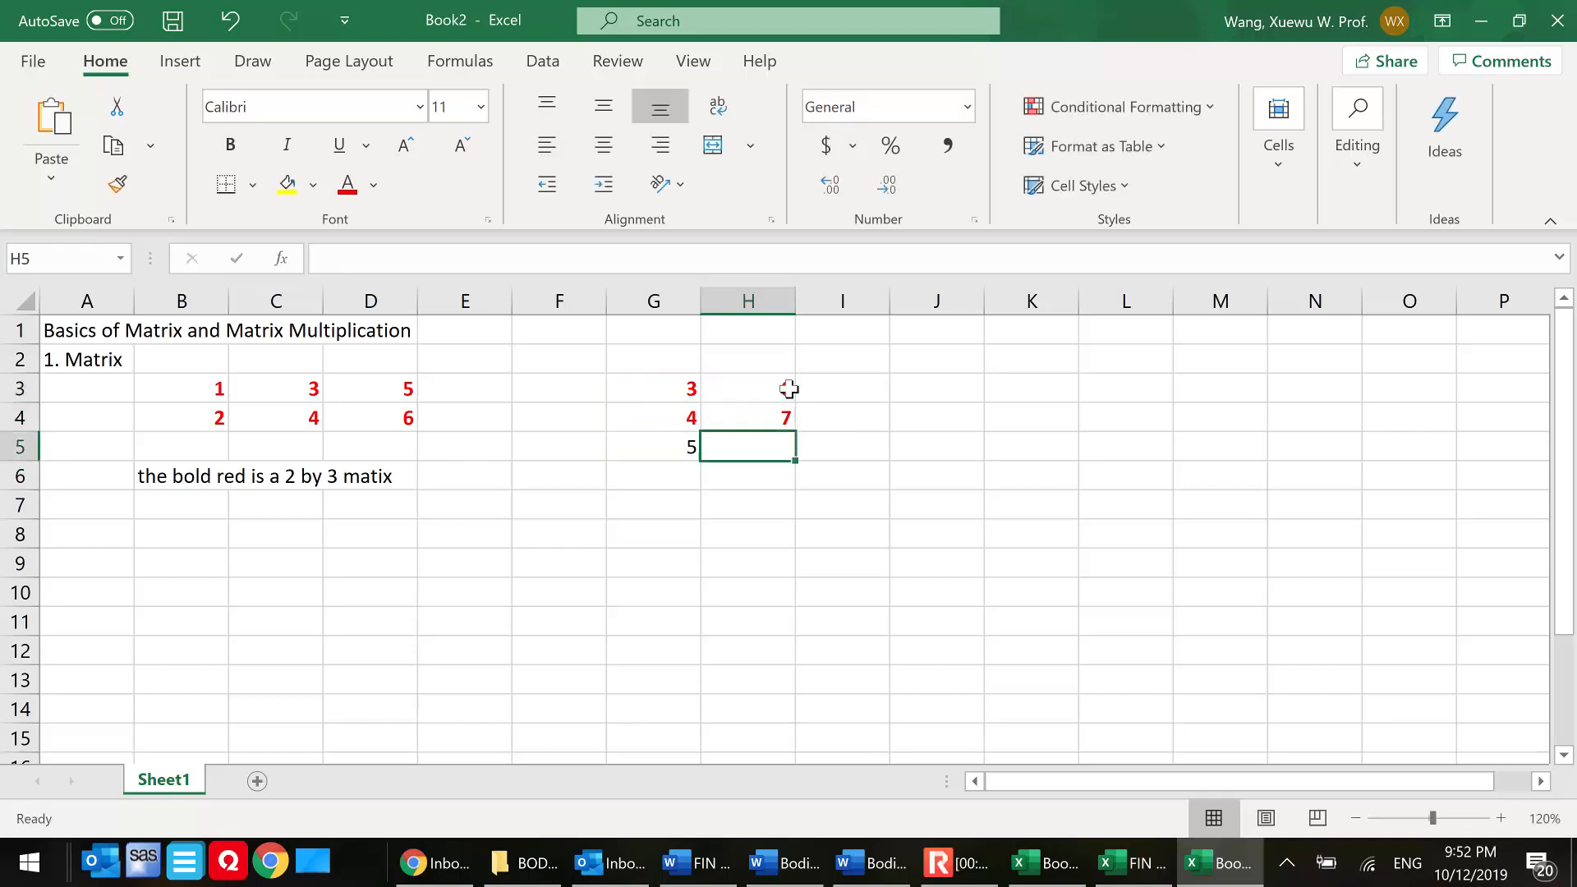
key(Return)
text(8)
key(BackSpace)
click(784, 444)
text(8)
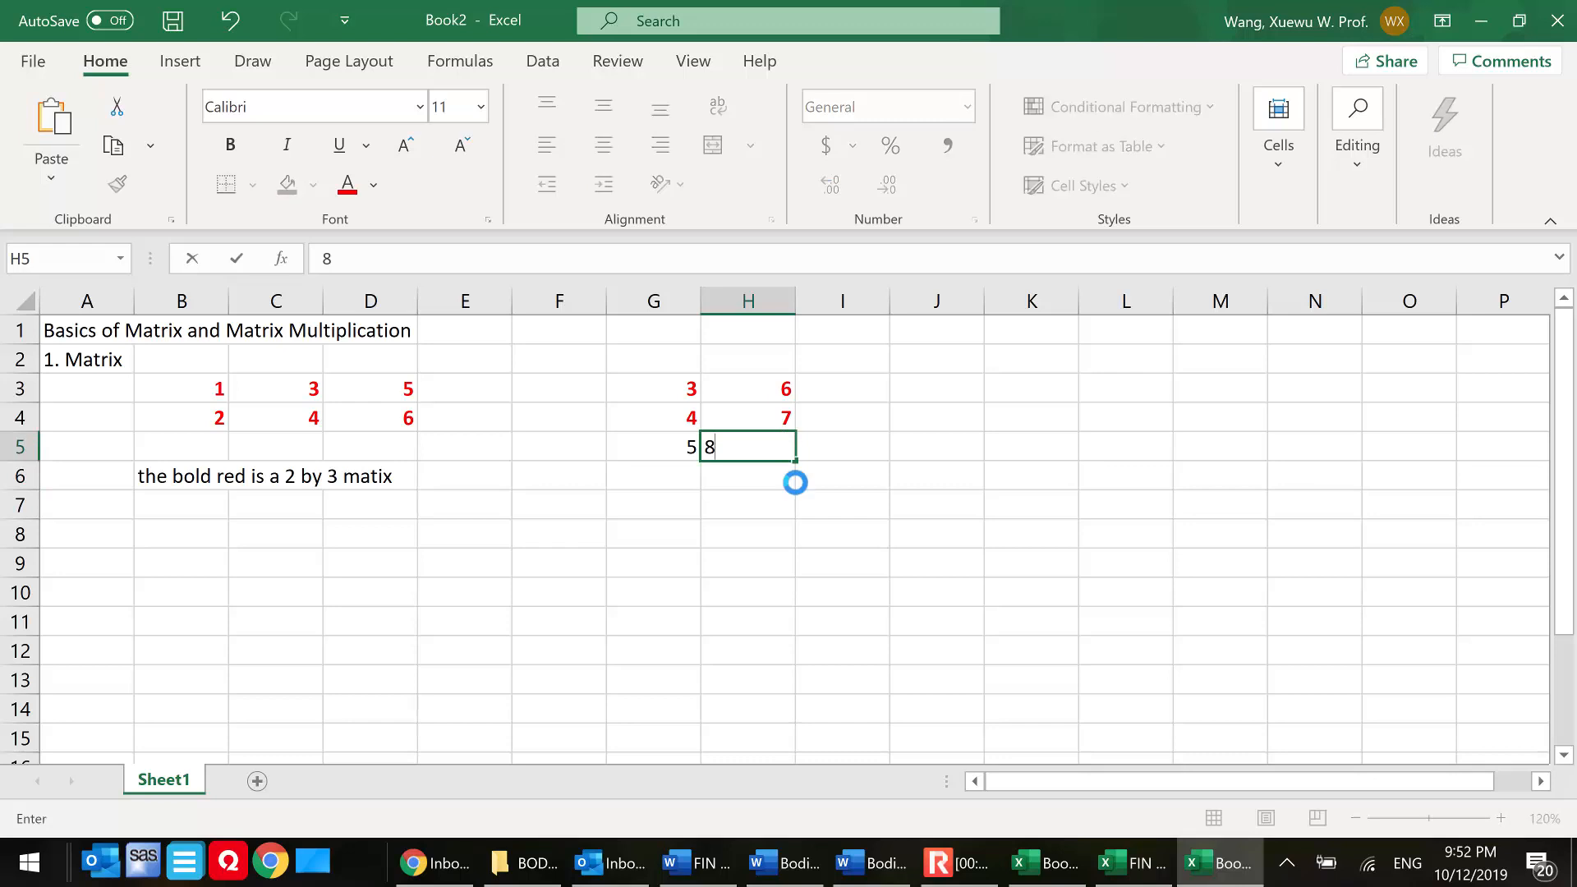
click(795, 482)
- Format the second matrix in G3:H5 with a green font colour and bold
drag(669, 395, 777, 458)
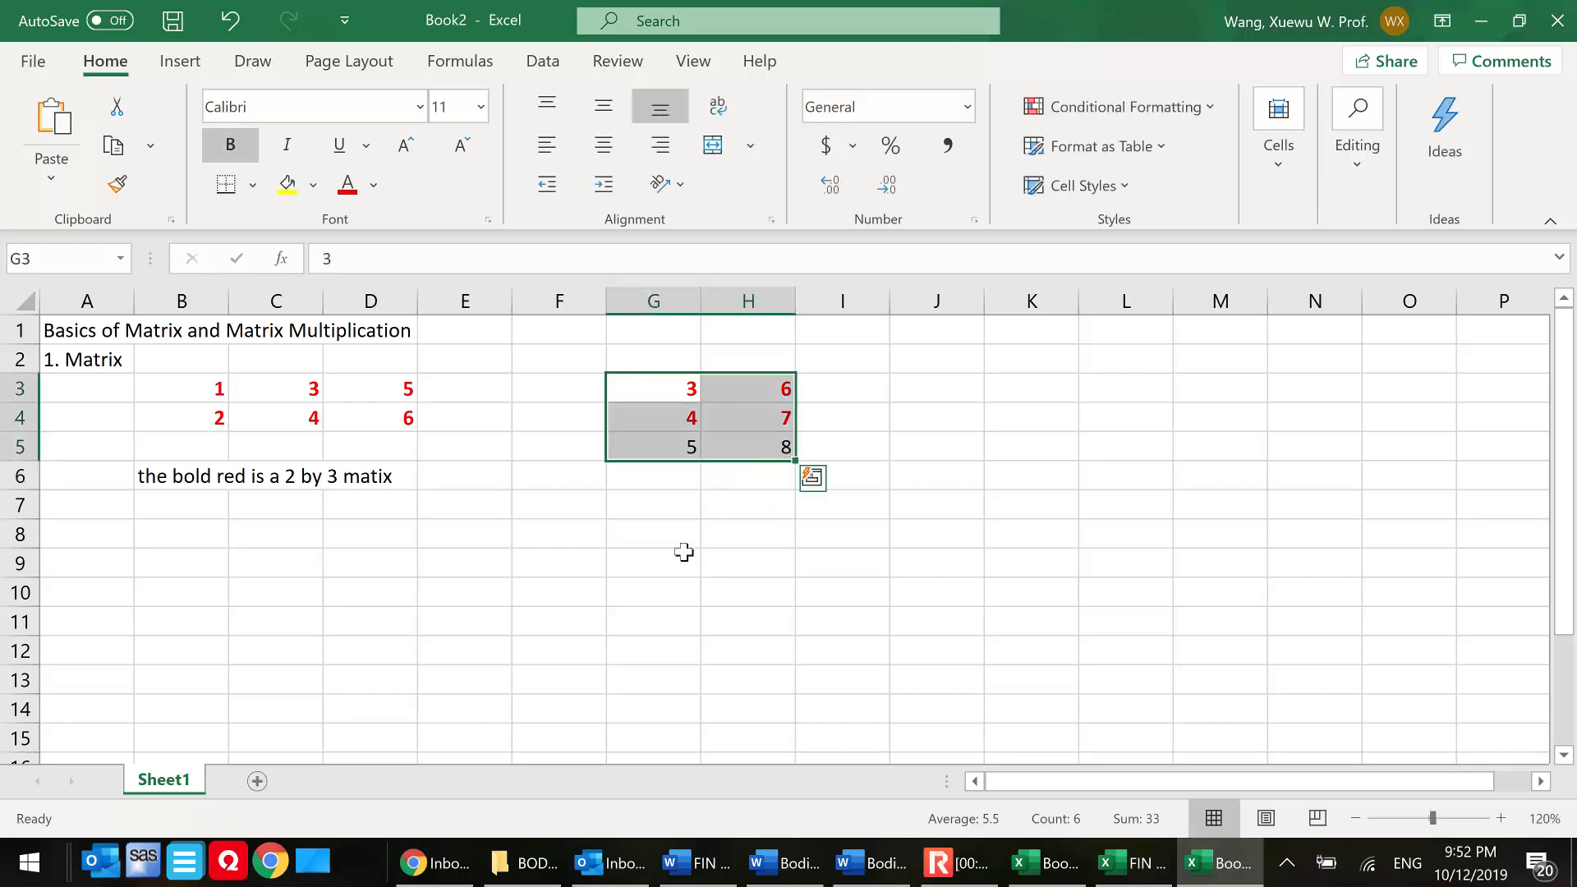
click(374, 184)
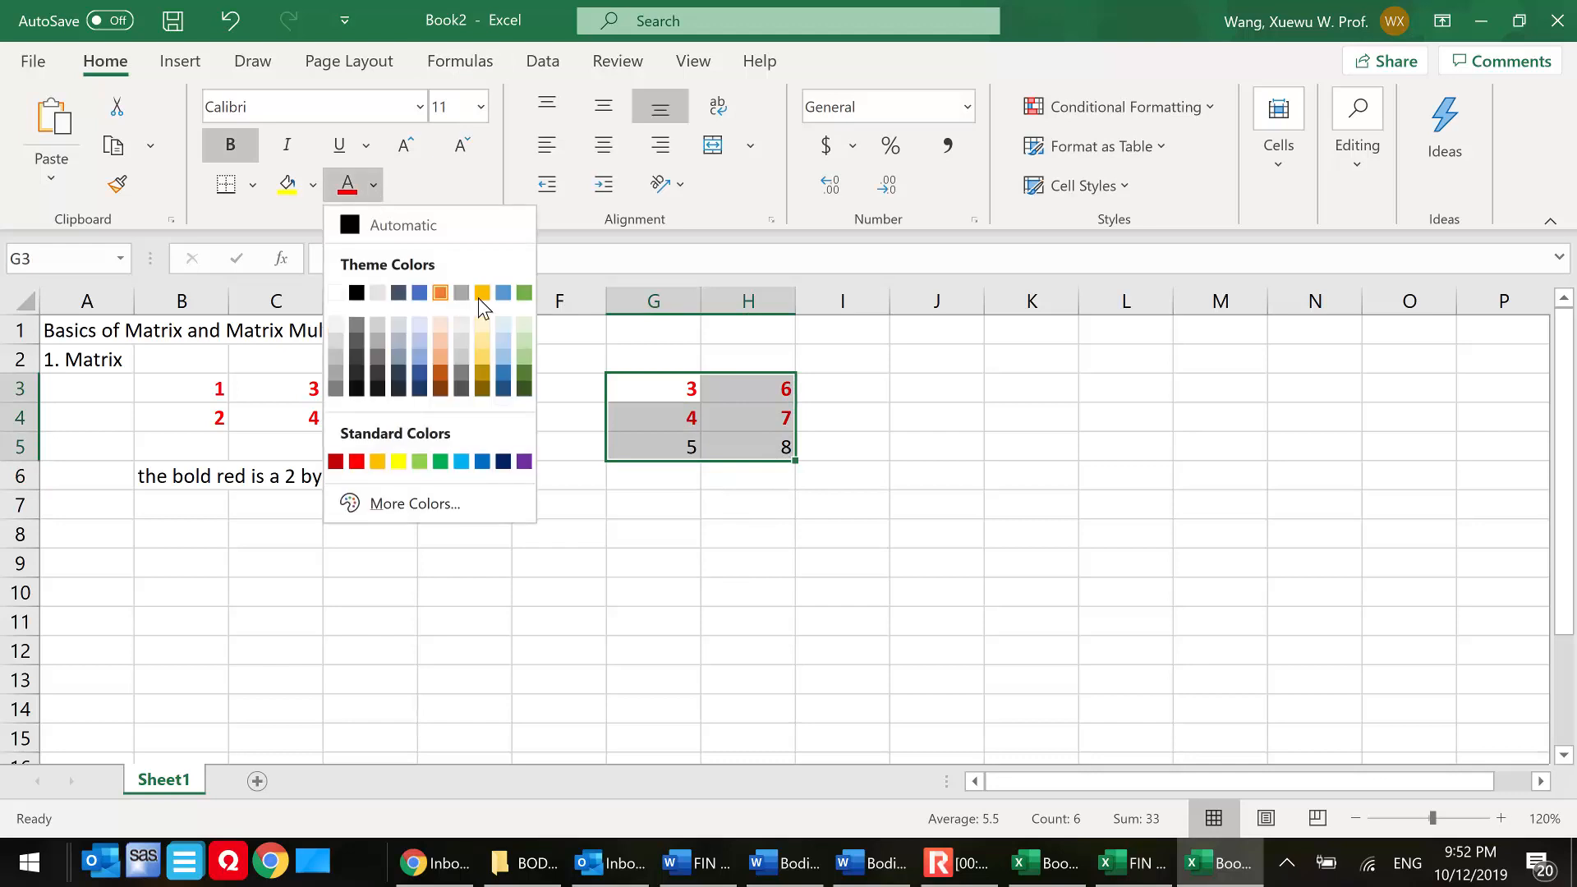
click(525, 294)
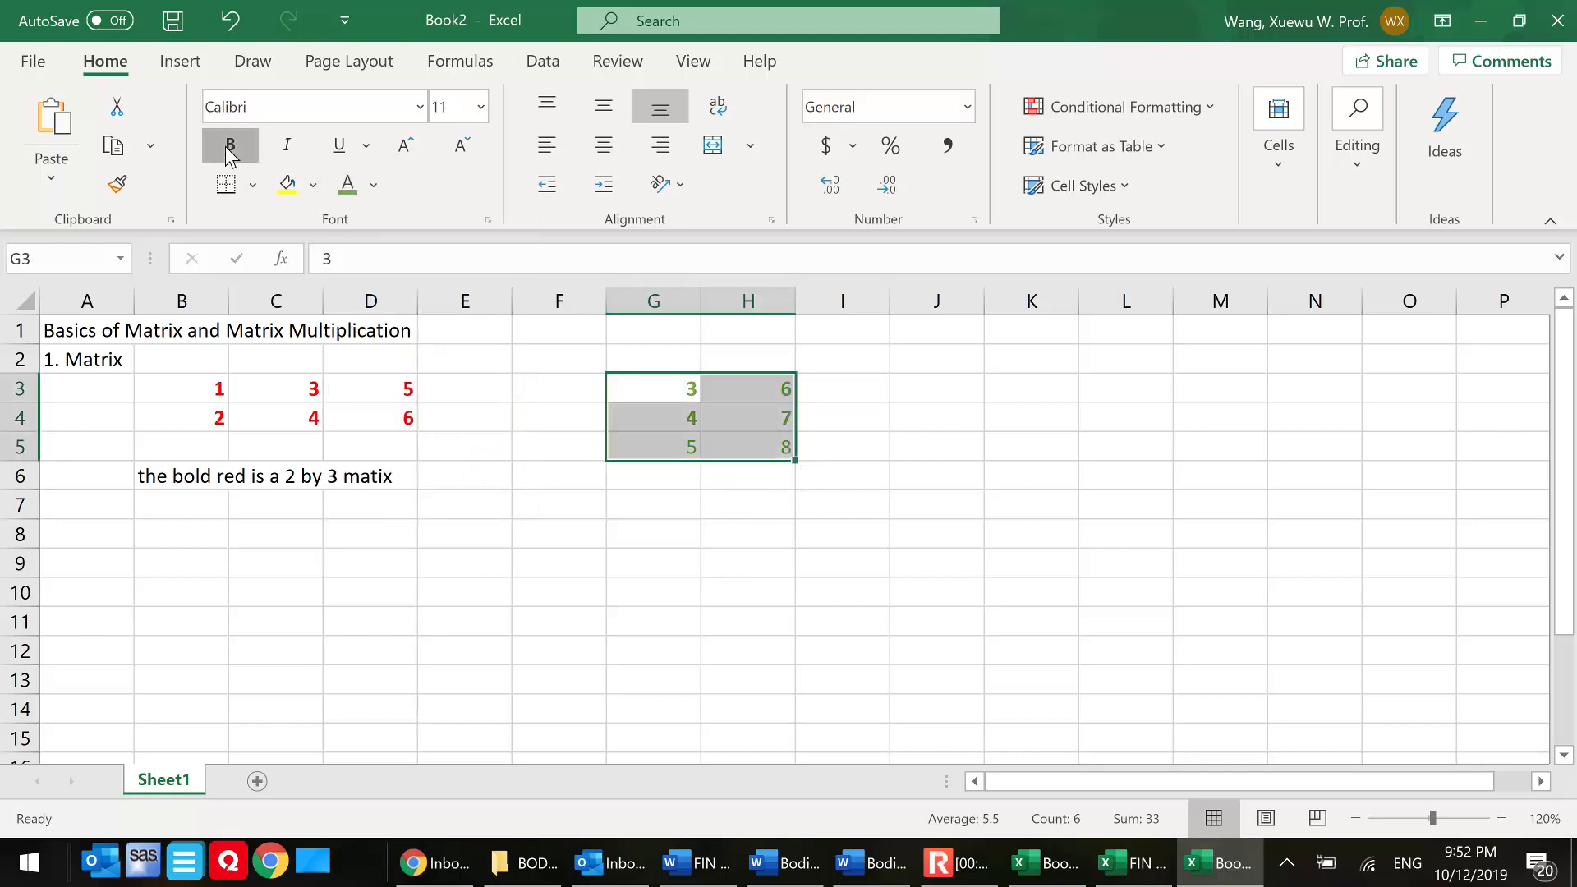
- Enter the note "the bold gree is a 3 by 2 matrix" in G6 below the second matrix
click(657, 479)
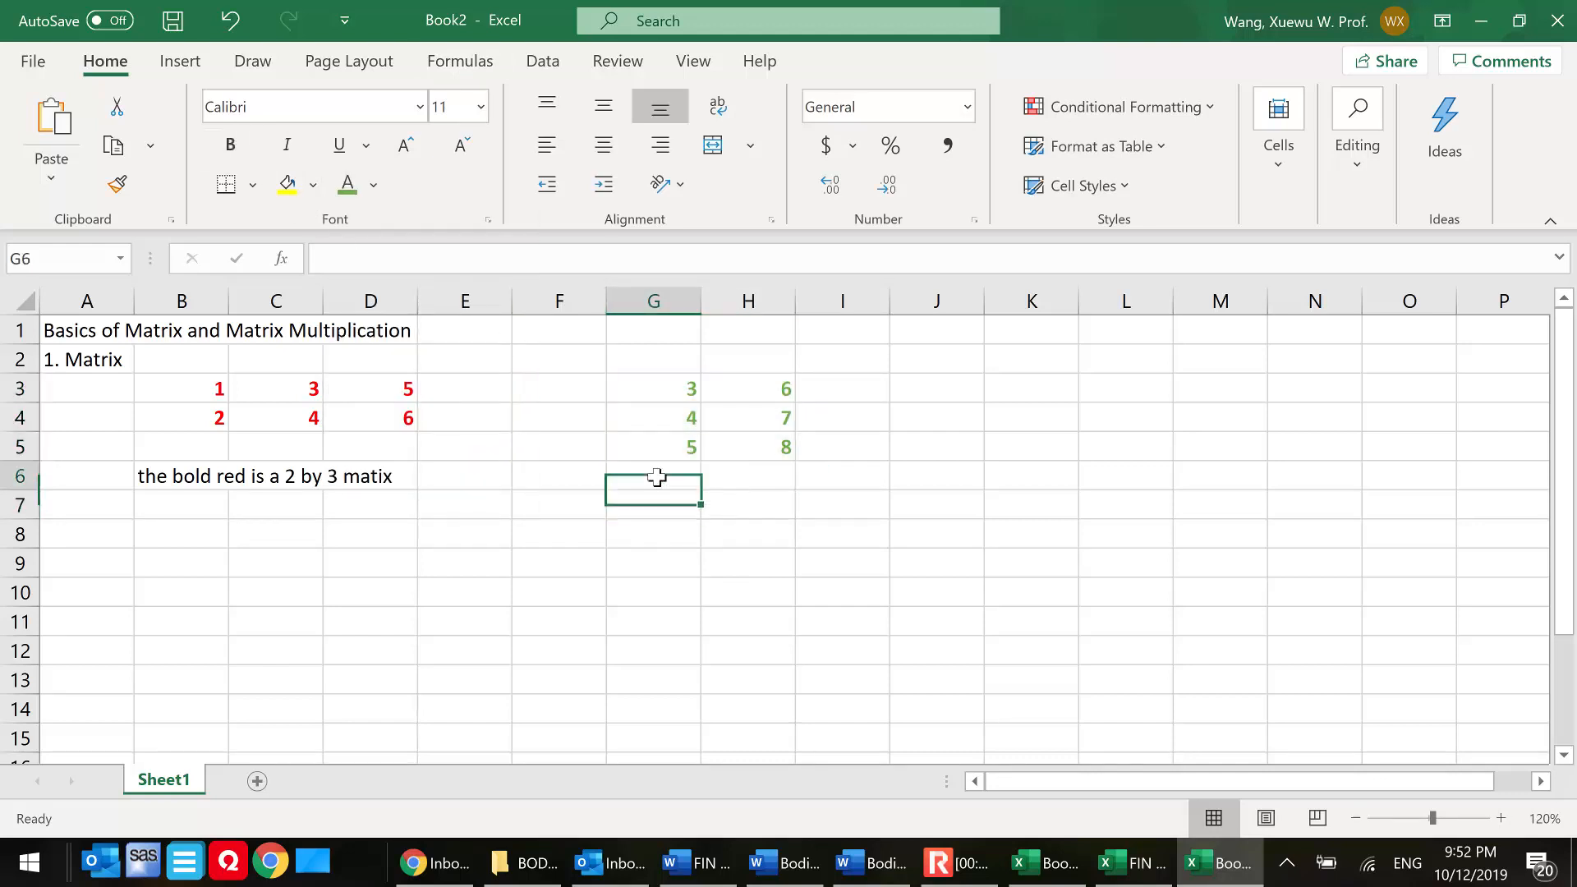
text(the bold gree is a )
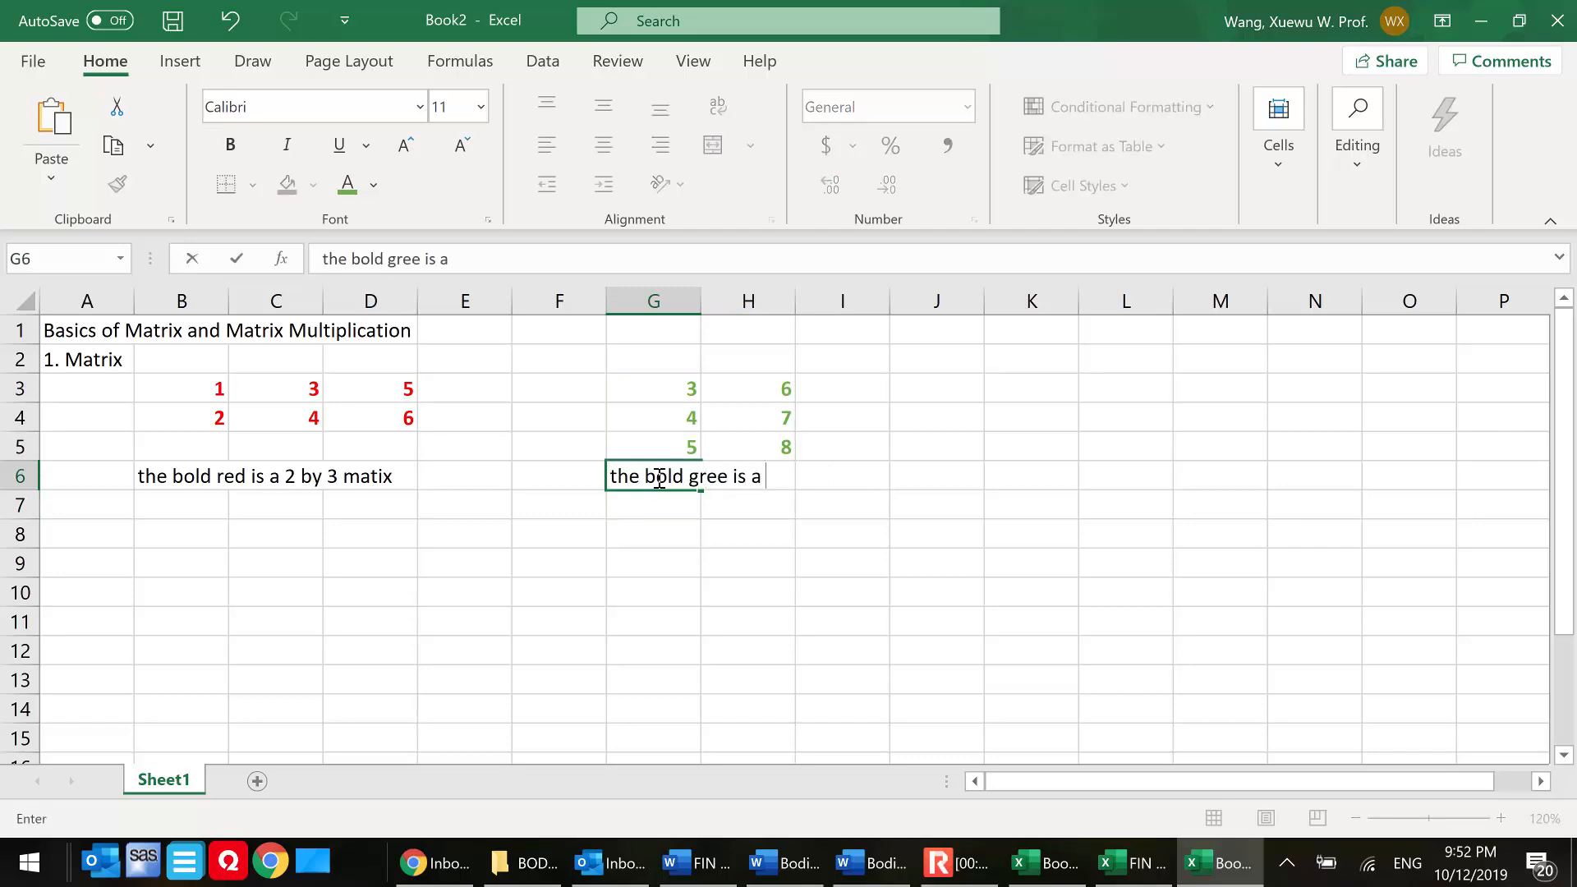
text(3 by 2 matrix)
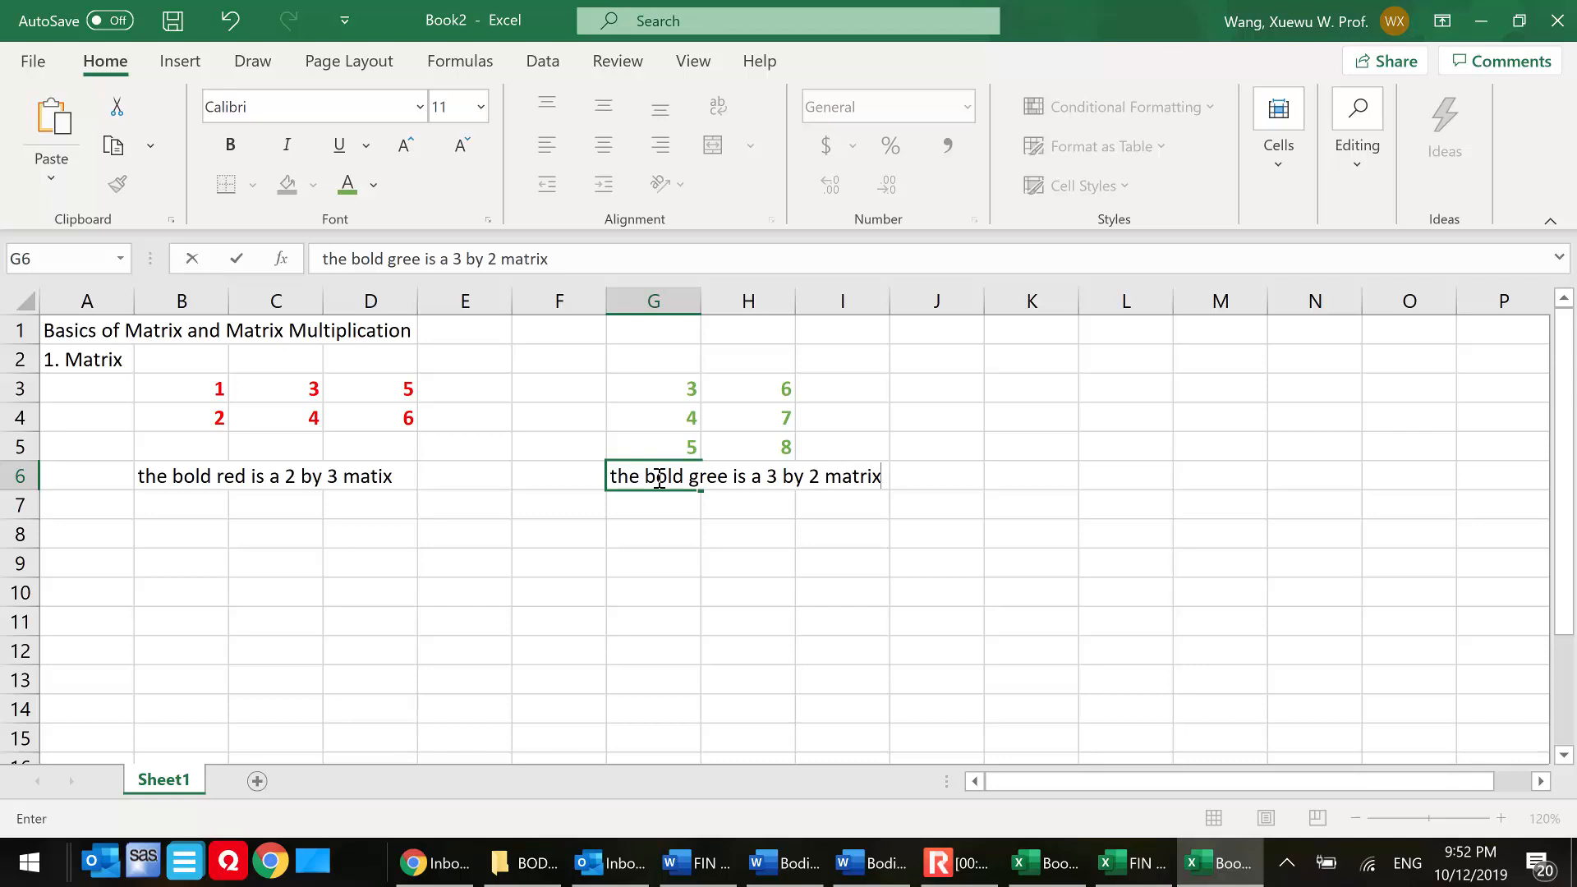
click(464, 538)
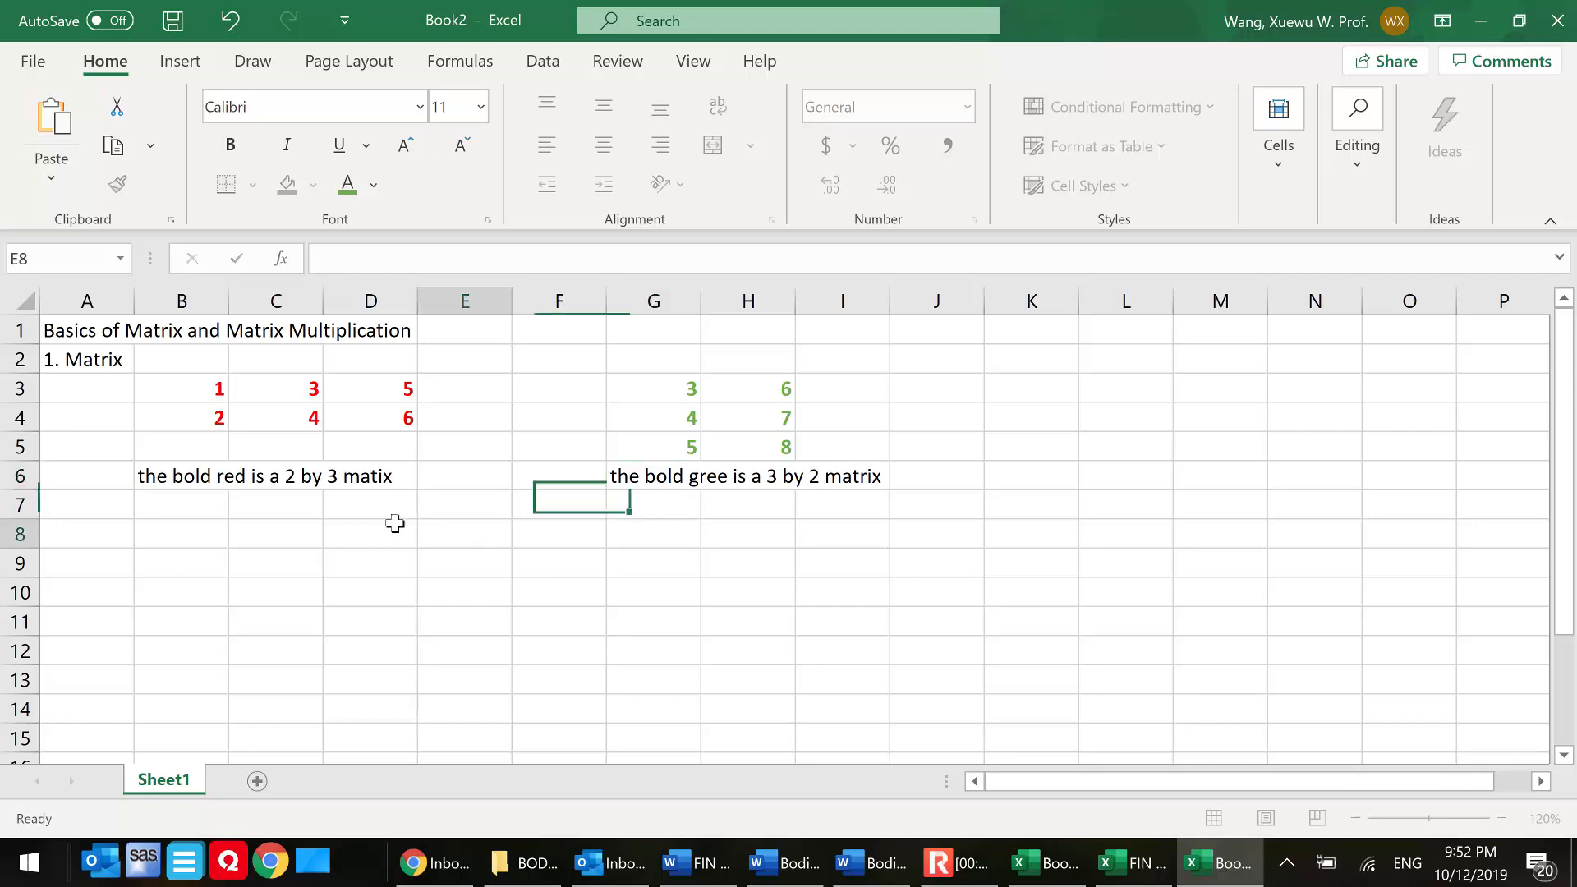
- Label the first matrix A in B7 and the second matrix B in G7
click(193, 505)
text(A)
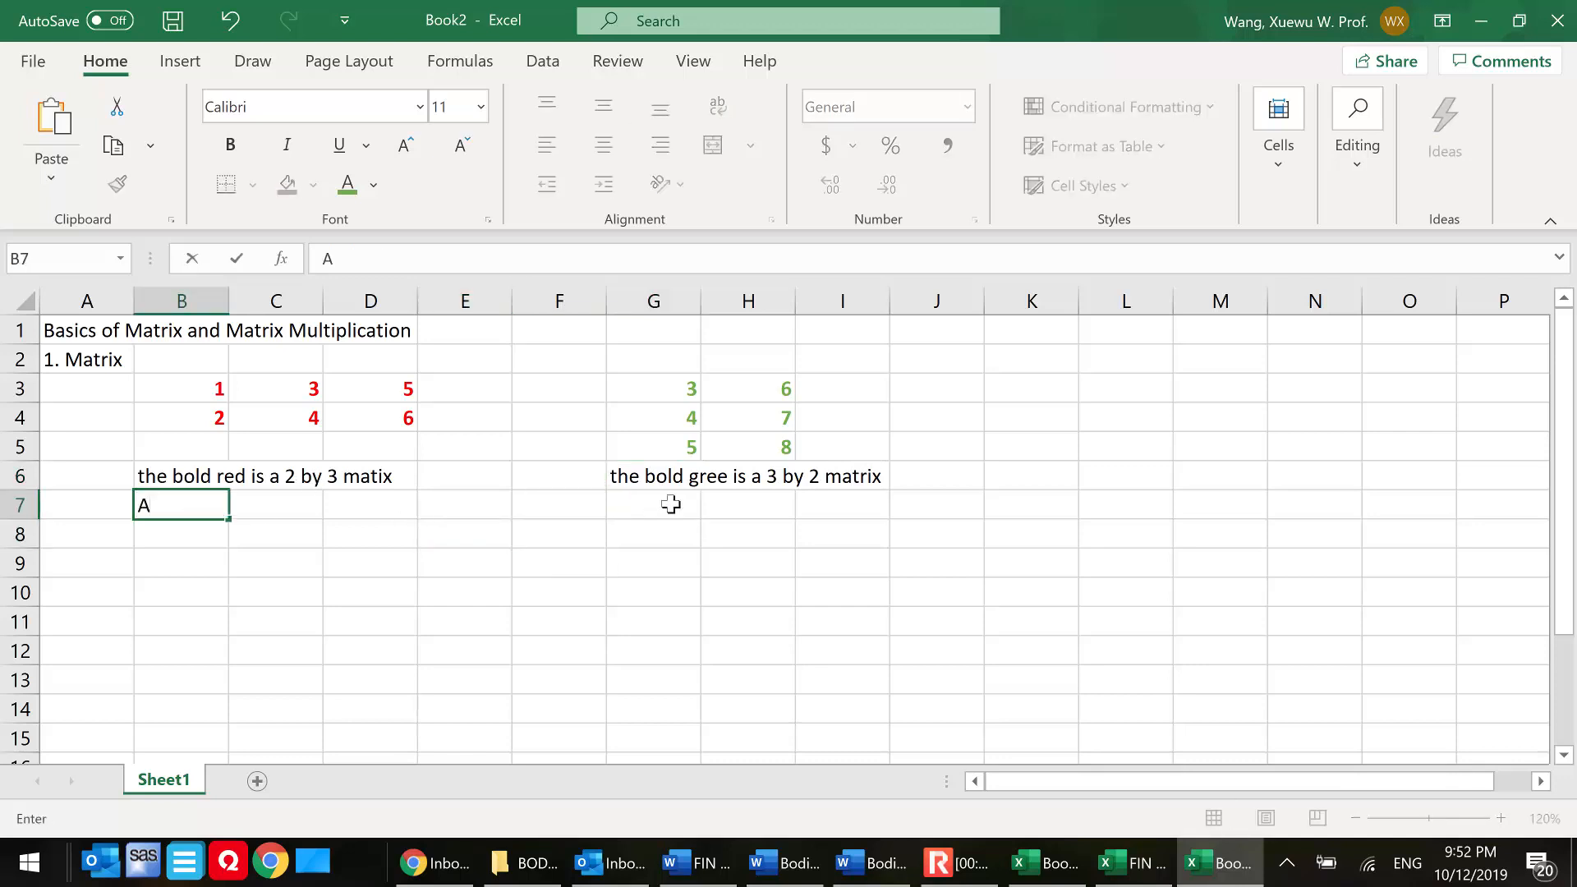
click(669, 504)
text(B)
click(562, 593)
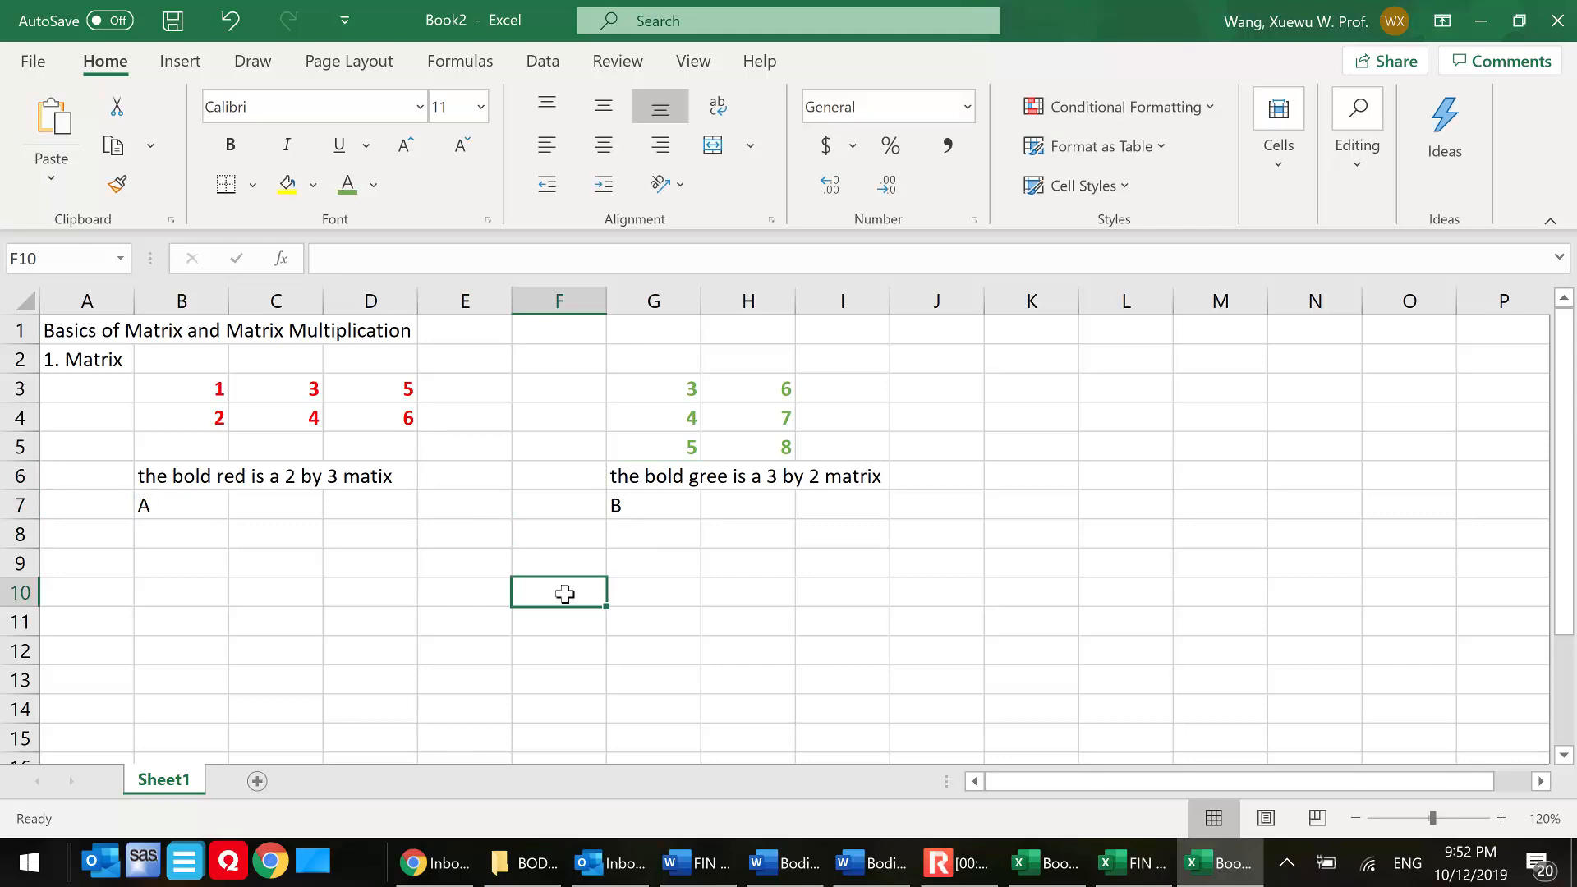
- Enter the line "To multiply A by B: A* B" in B9
click(205, 565)
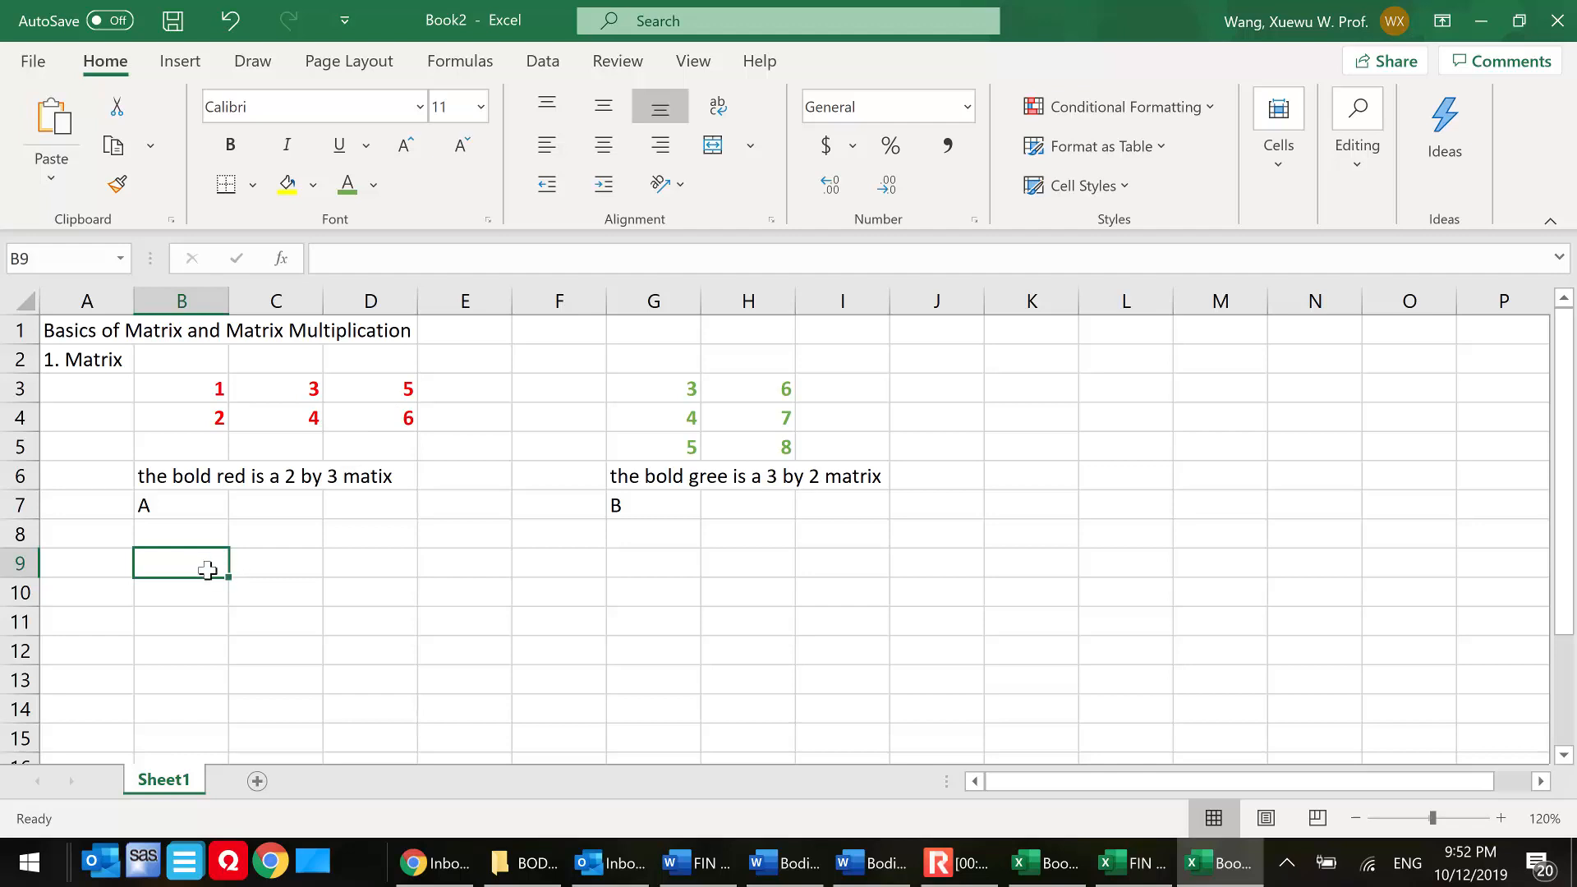
text(To multi)
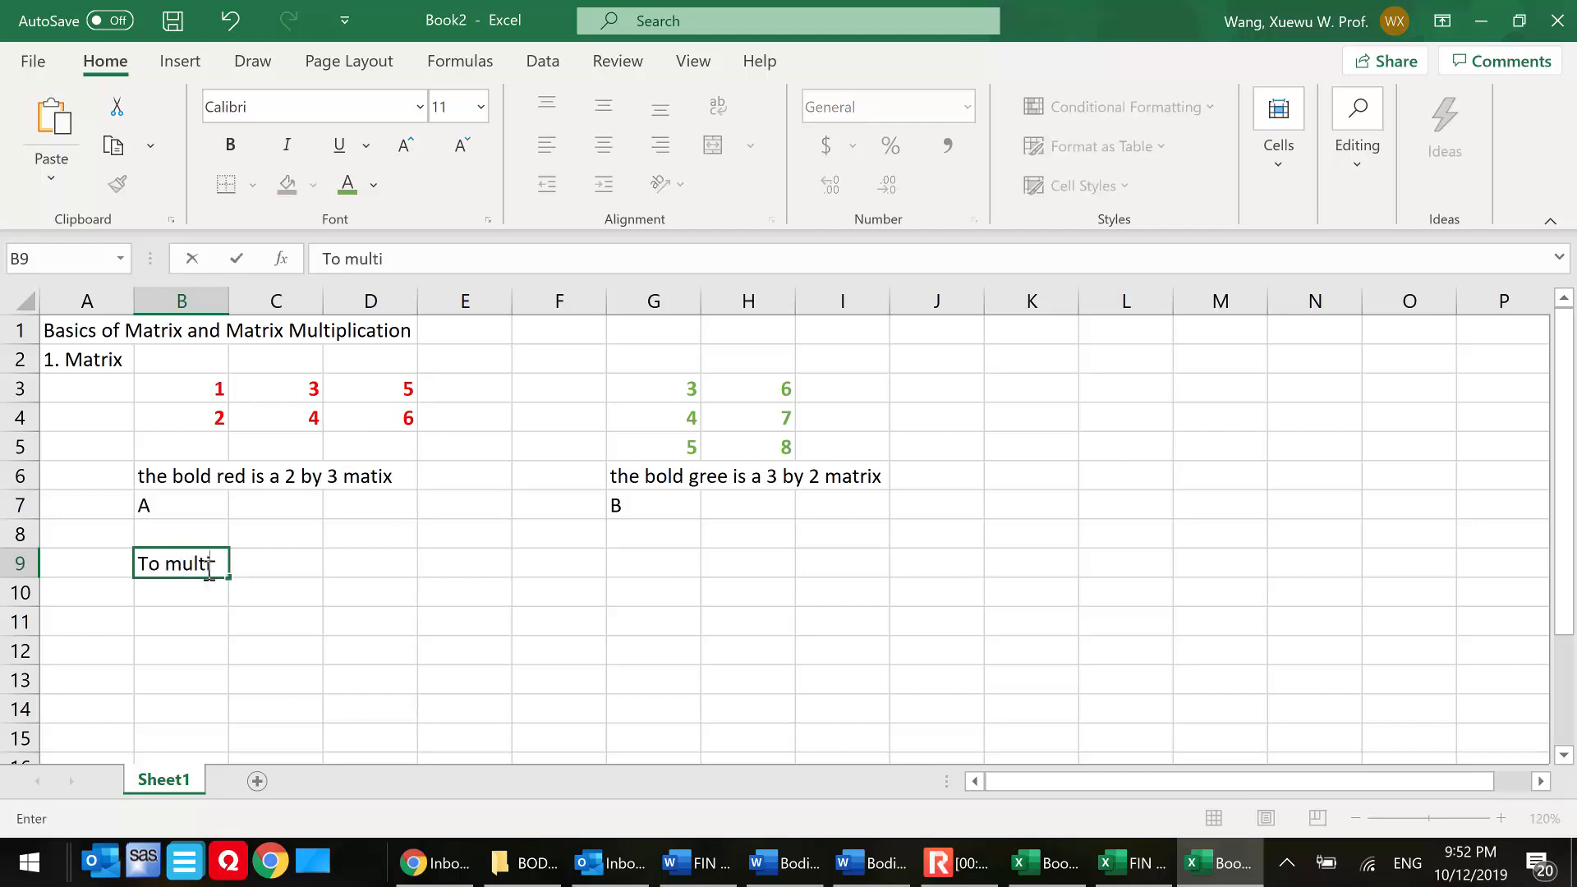
text(ply A by B: A* B)
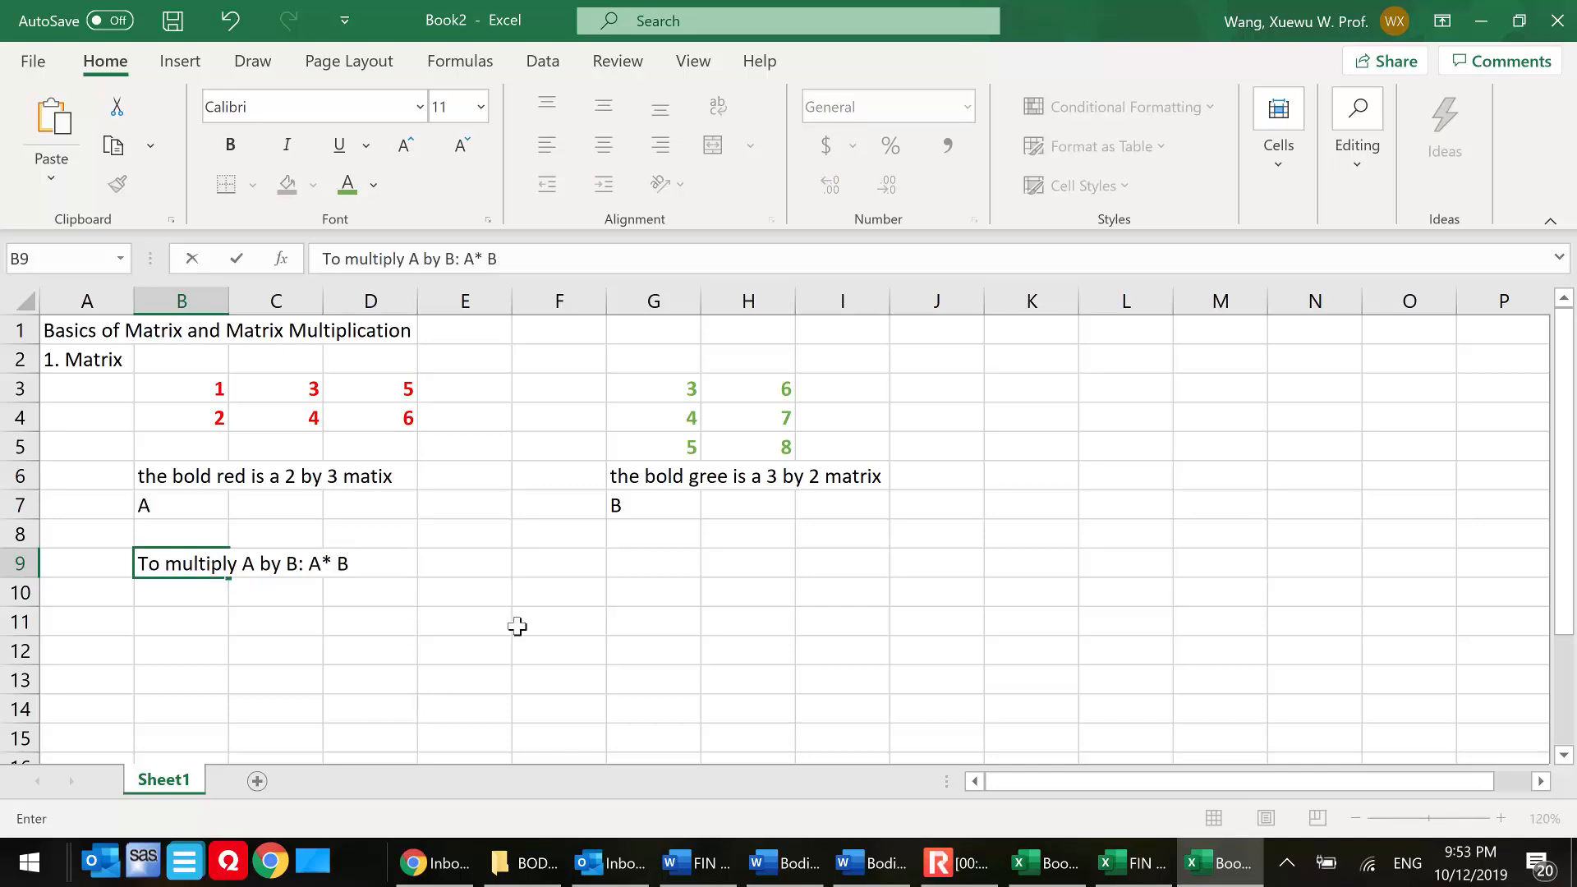
click(473, 600)
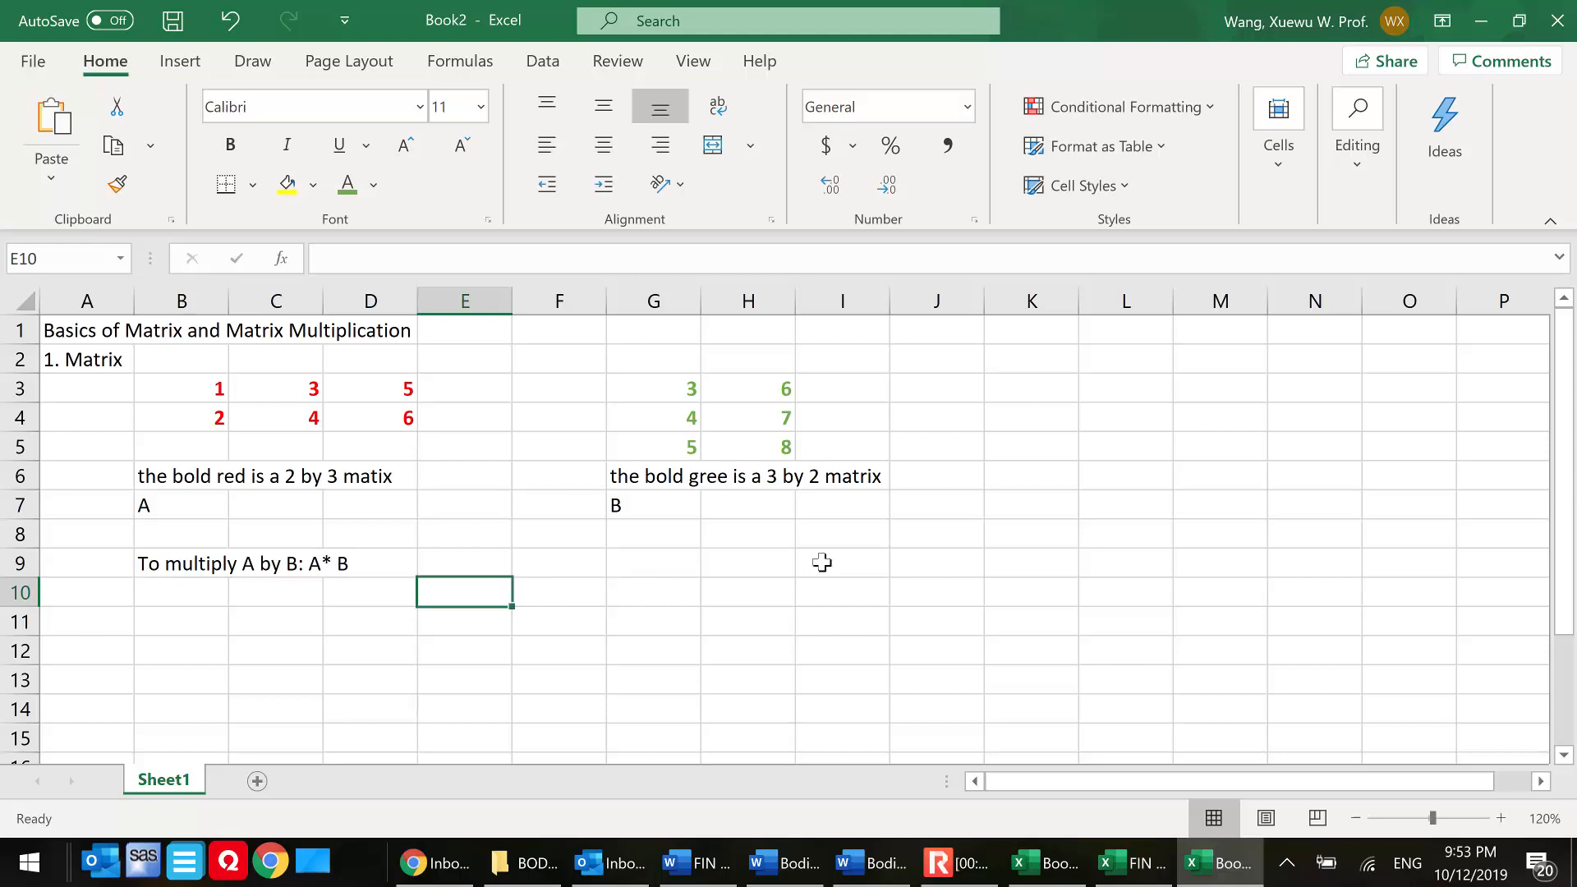
click(1052, 400)
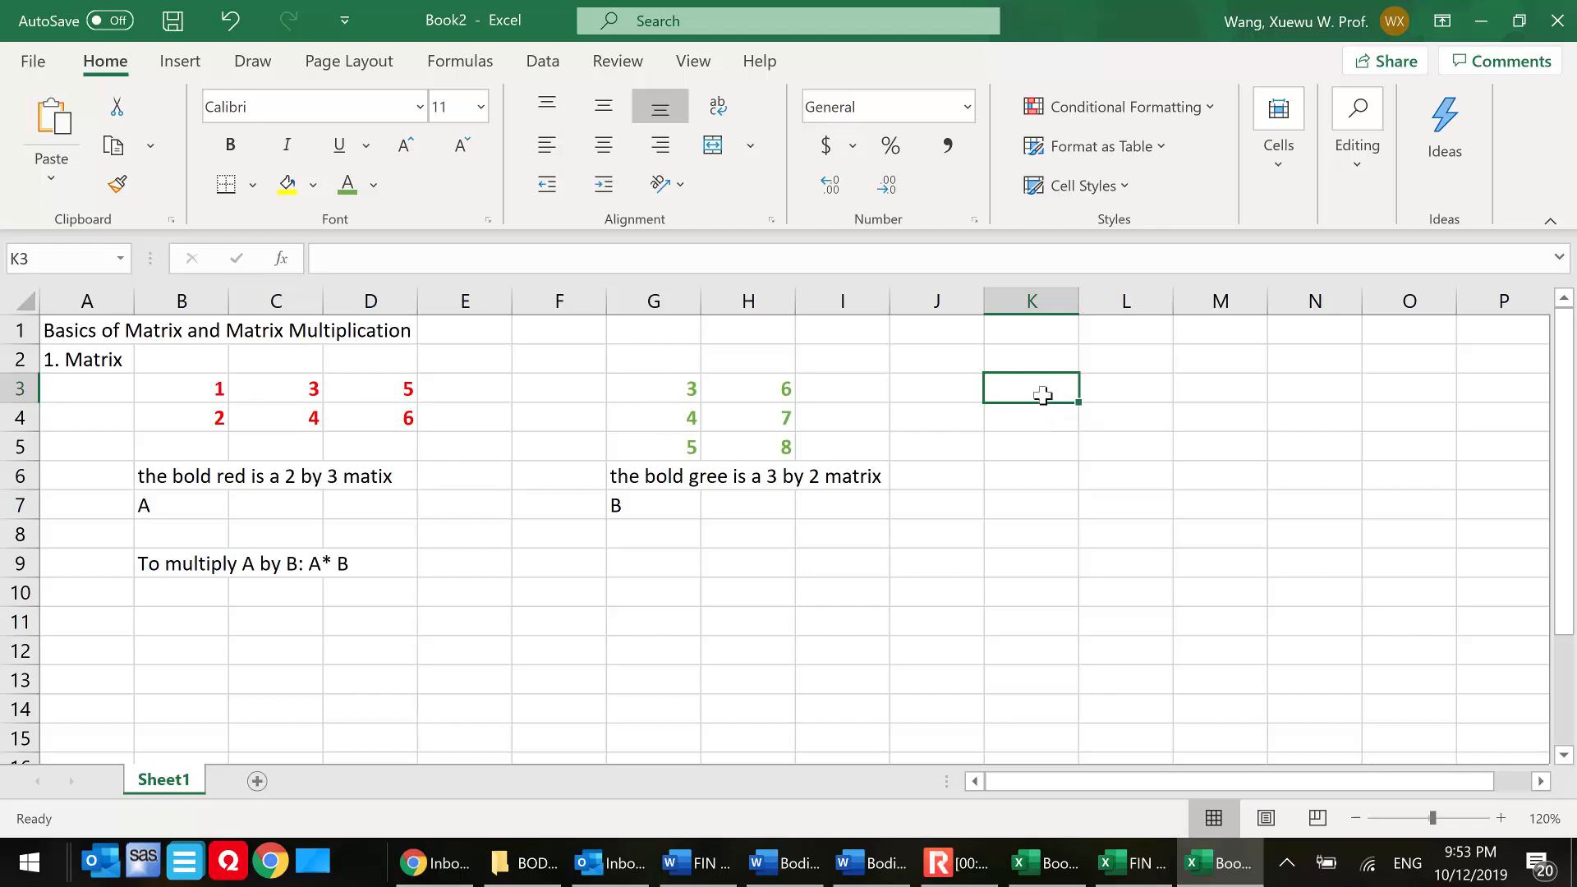
text(=)
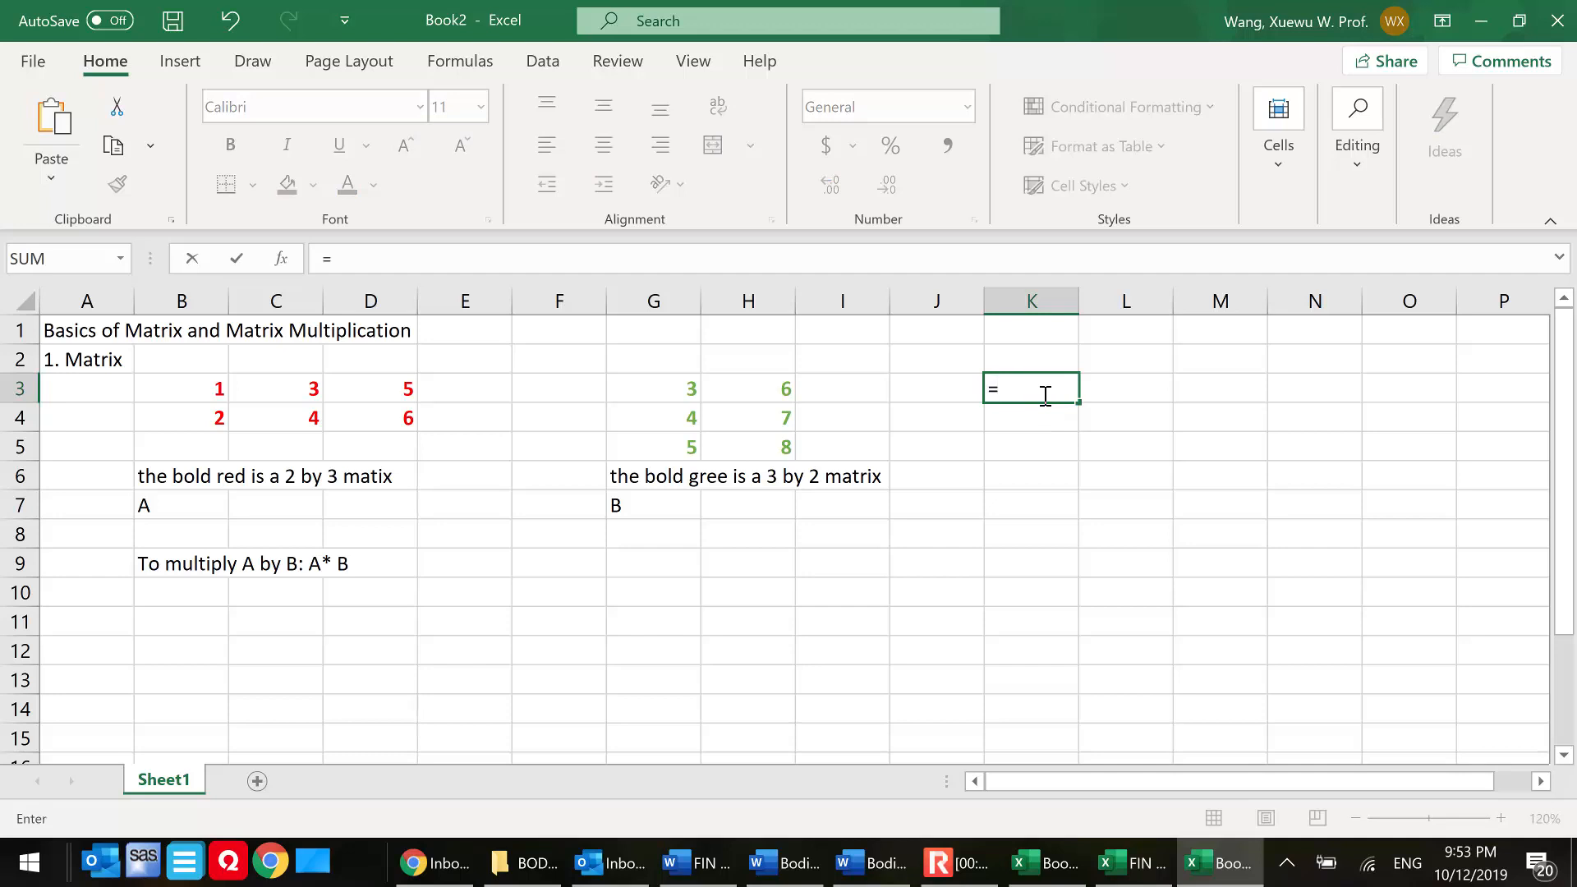
key(BackSpace)
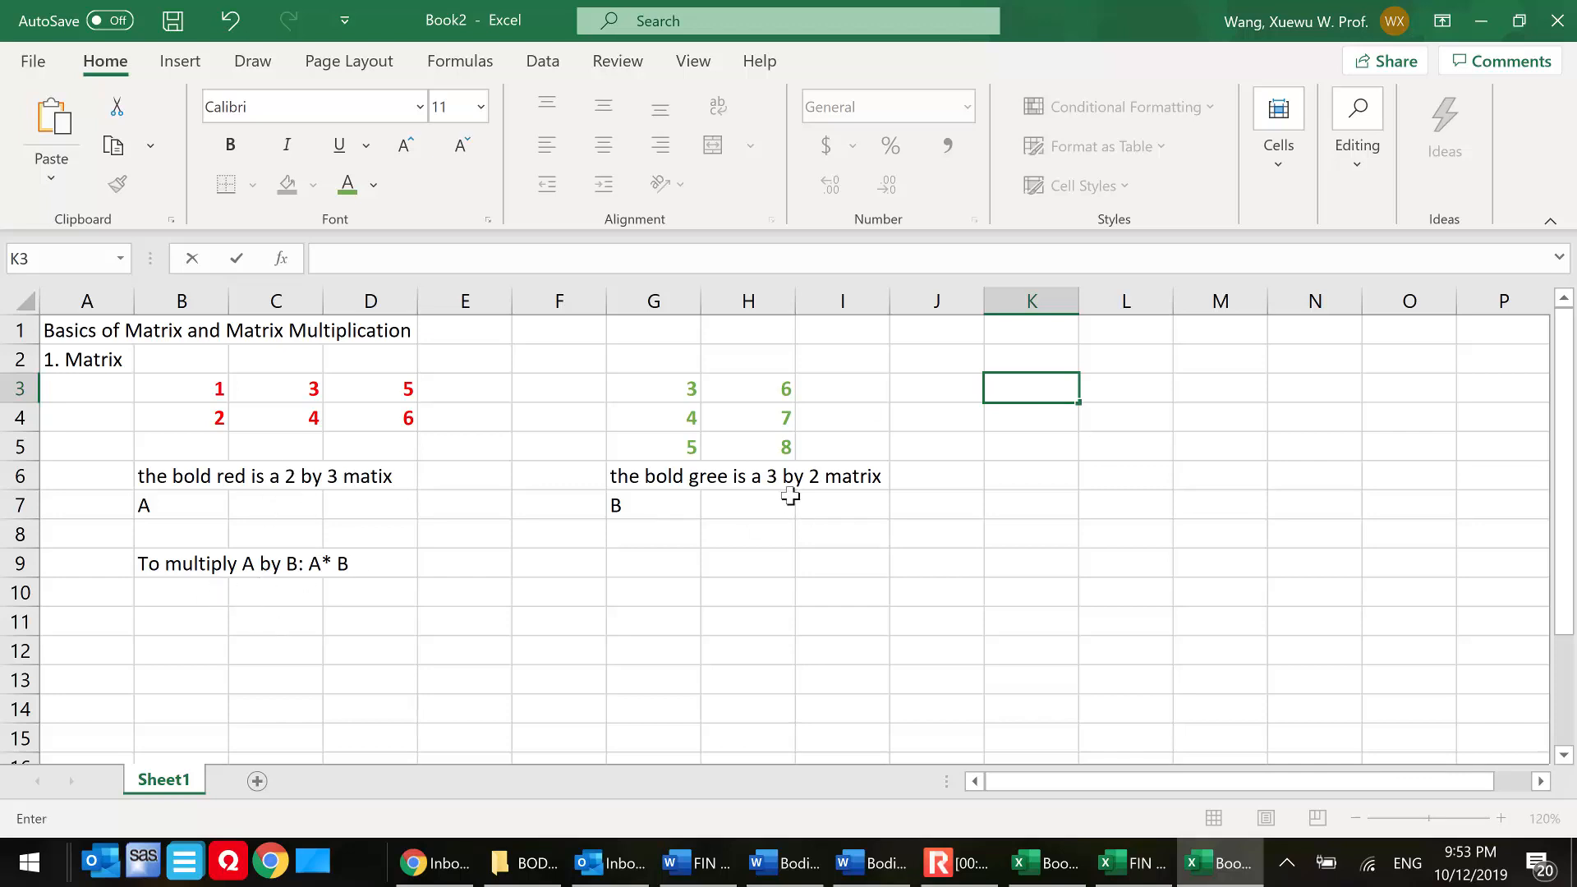
- Enter "A has 3 columns and B has 3 rows. So yes, the conformity condition is satisfied." in B10
click(192, 598)
text(the)
key(BackSpace)
key(BackSpace)
key(BackSpace)
text(A has)
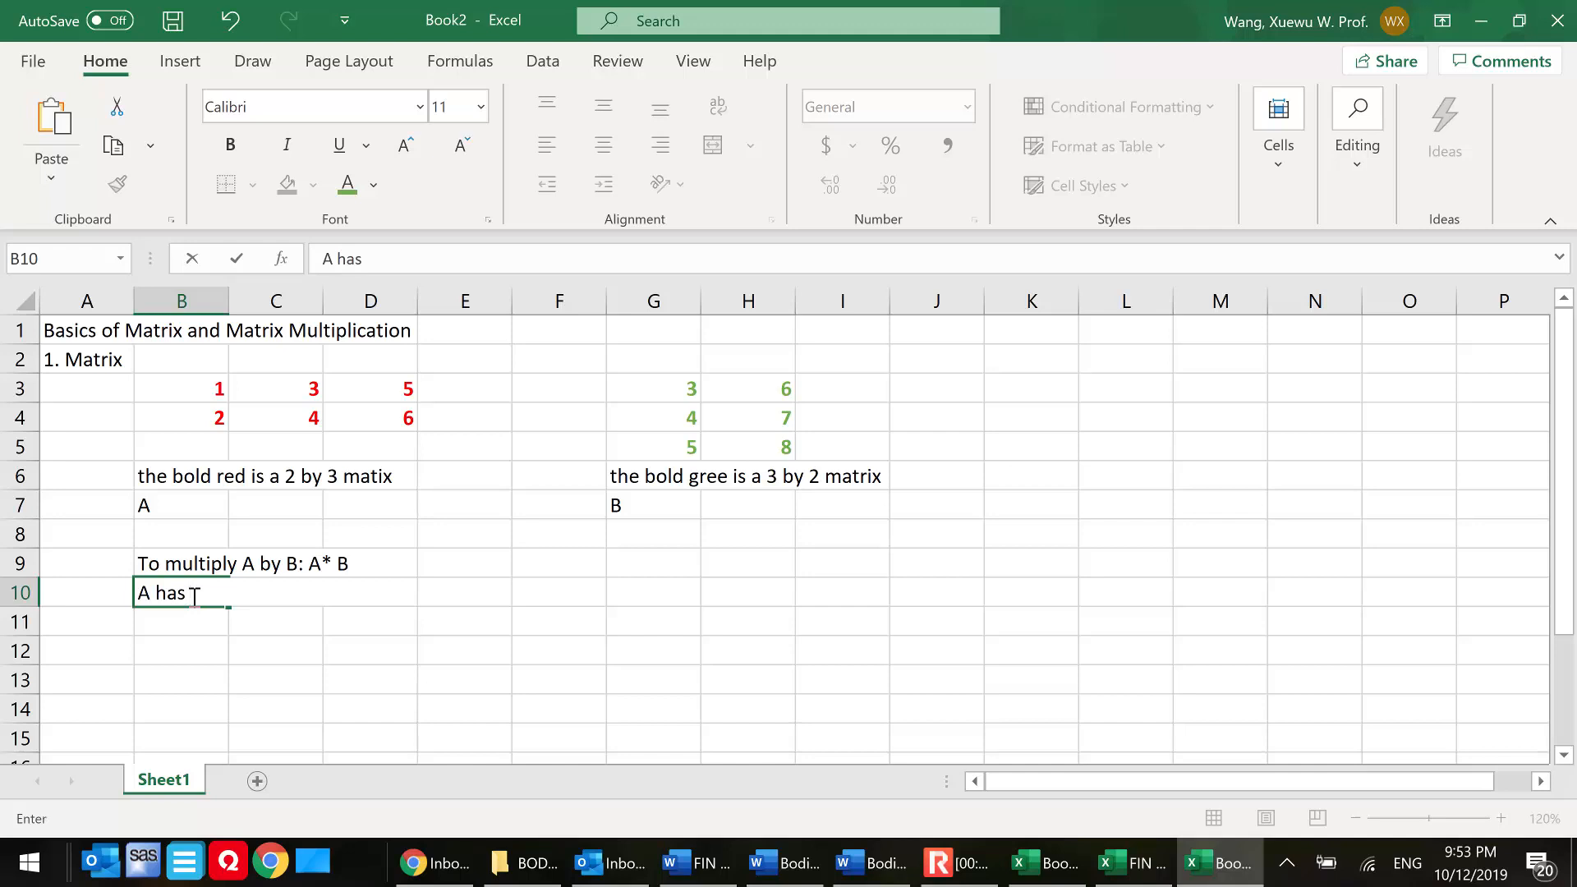
text( 3 columns and B has )
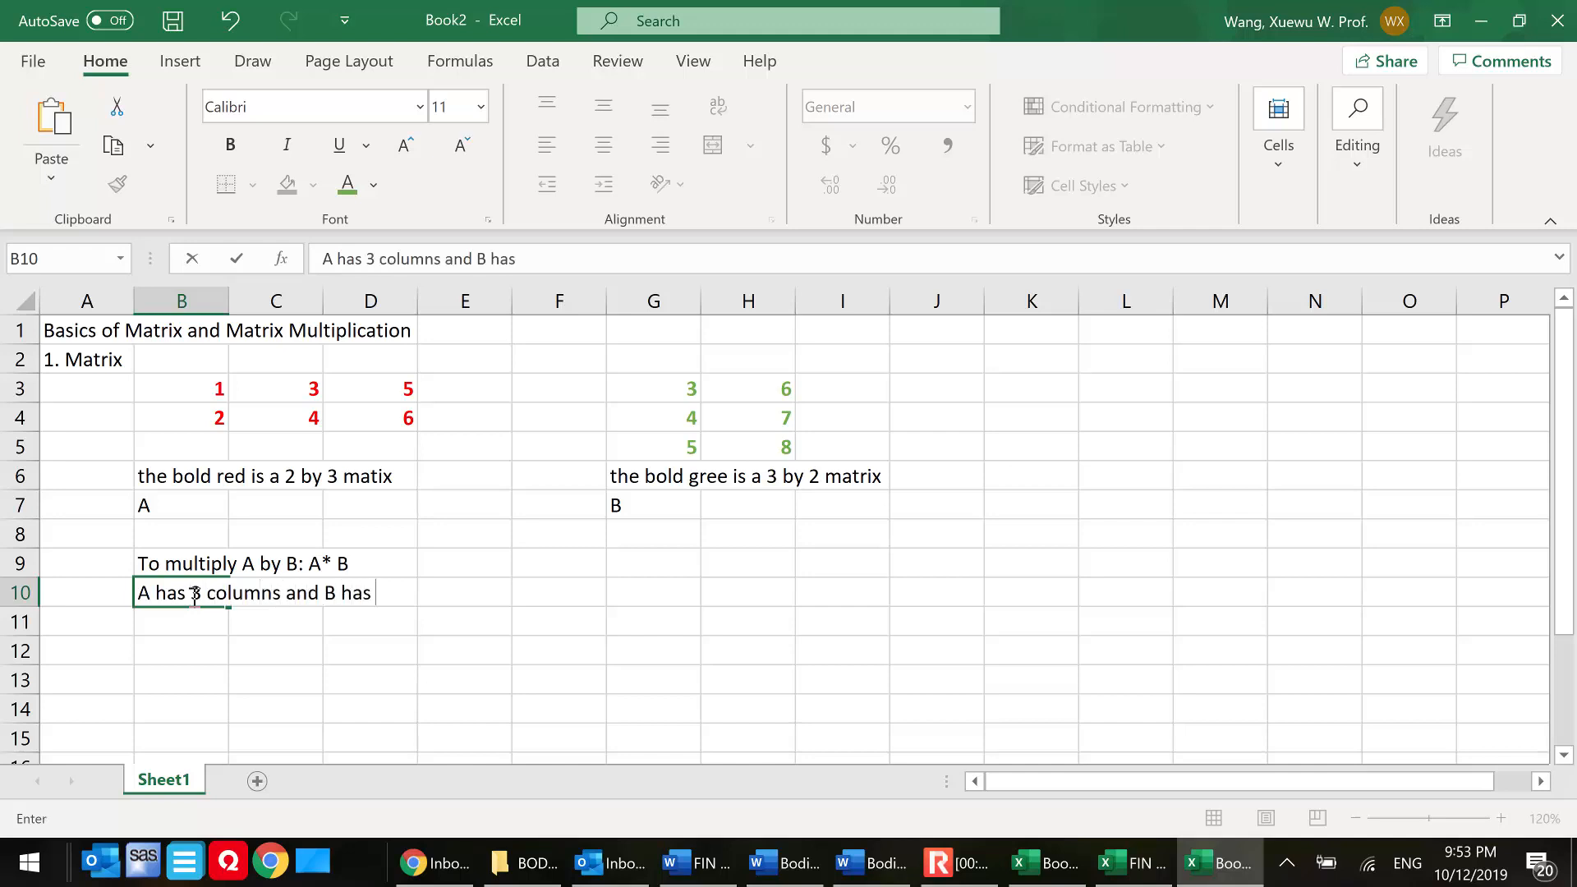
text(3 rows. So y)
text(es,)
text( the conf)
text(ormity condi)
text(tion is sa)
text(tiff)
key(BackSpace)
key(BackSpace)
text(sfied.)
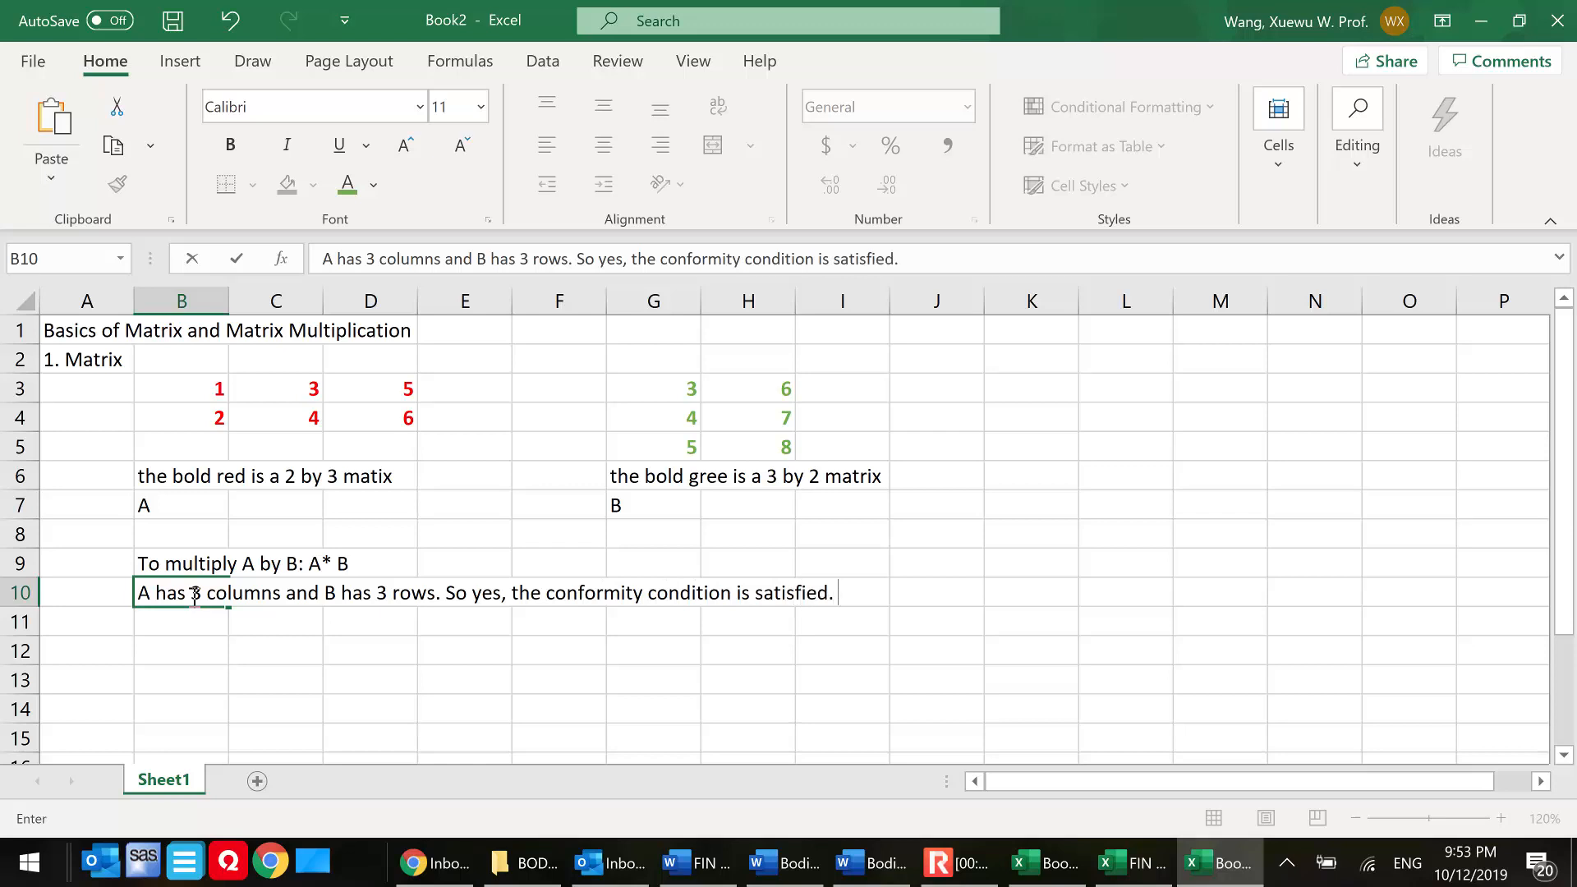
key(Return)
- Enter the line "If you do A * B, the resulting matrix is a ____ matrix. (that is, the resulting matrix has" in B11
text(If you myl)
key(BackSpace)
key(BackSpace)
key(BackSpace)
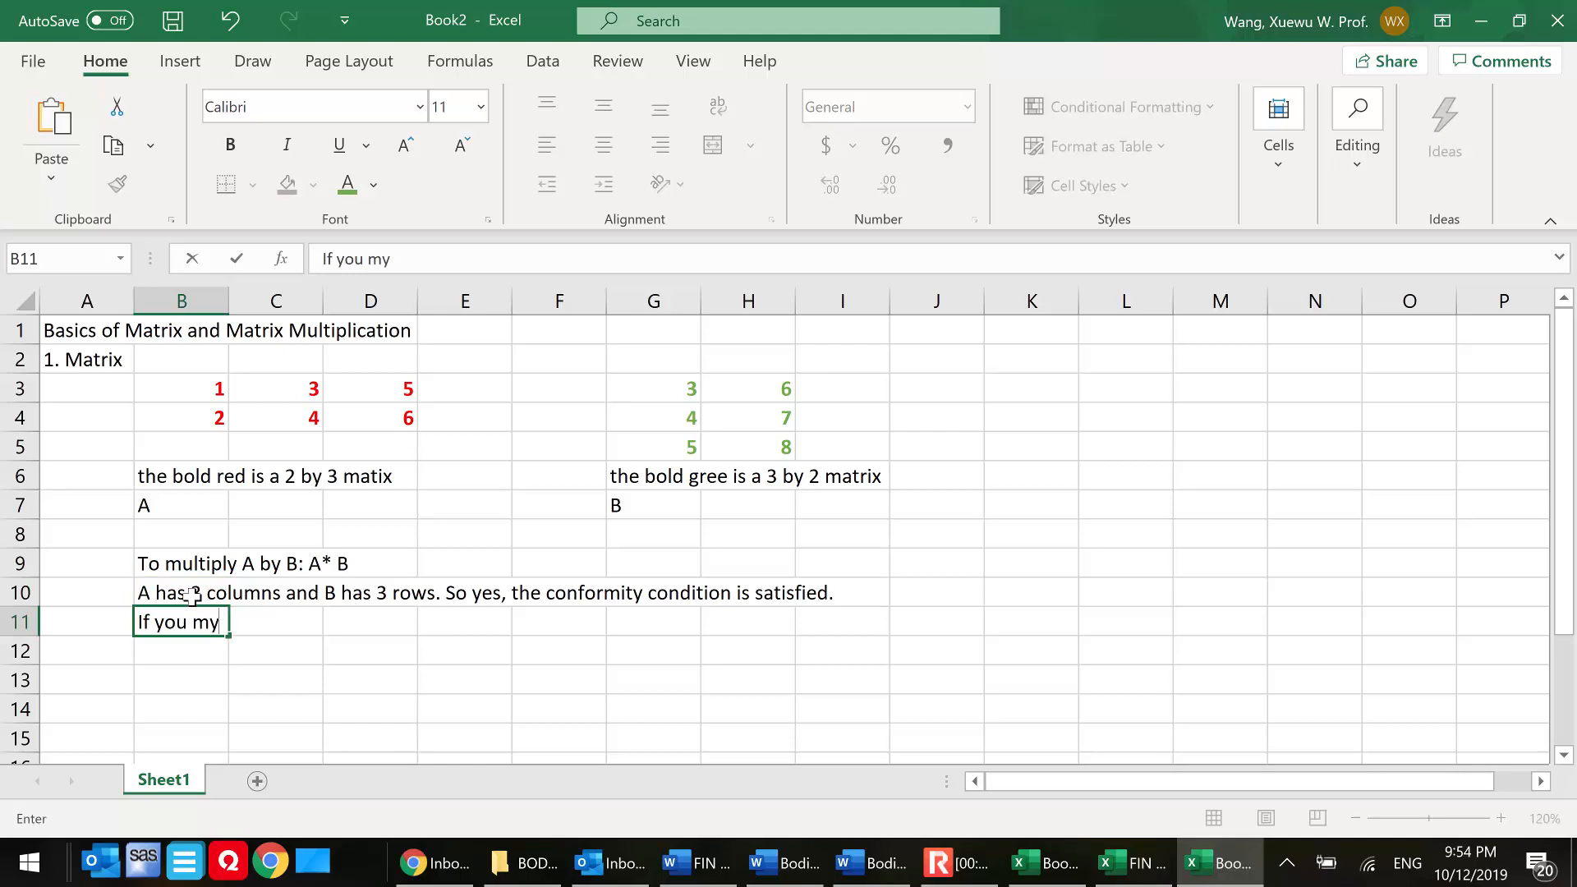
text(do A * B, the resulting m)
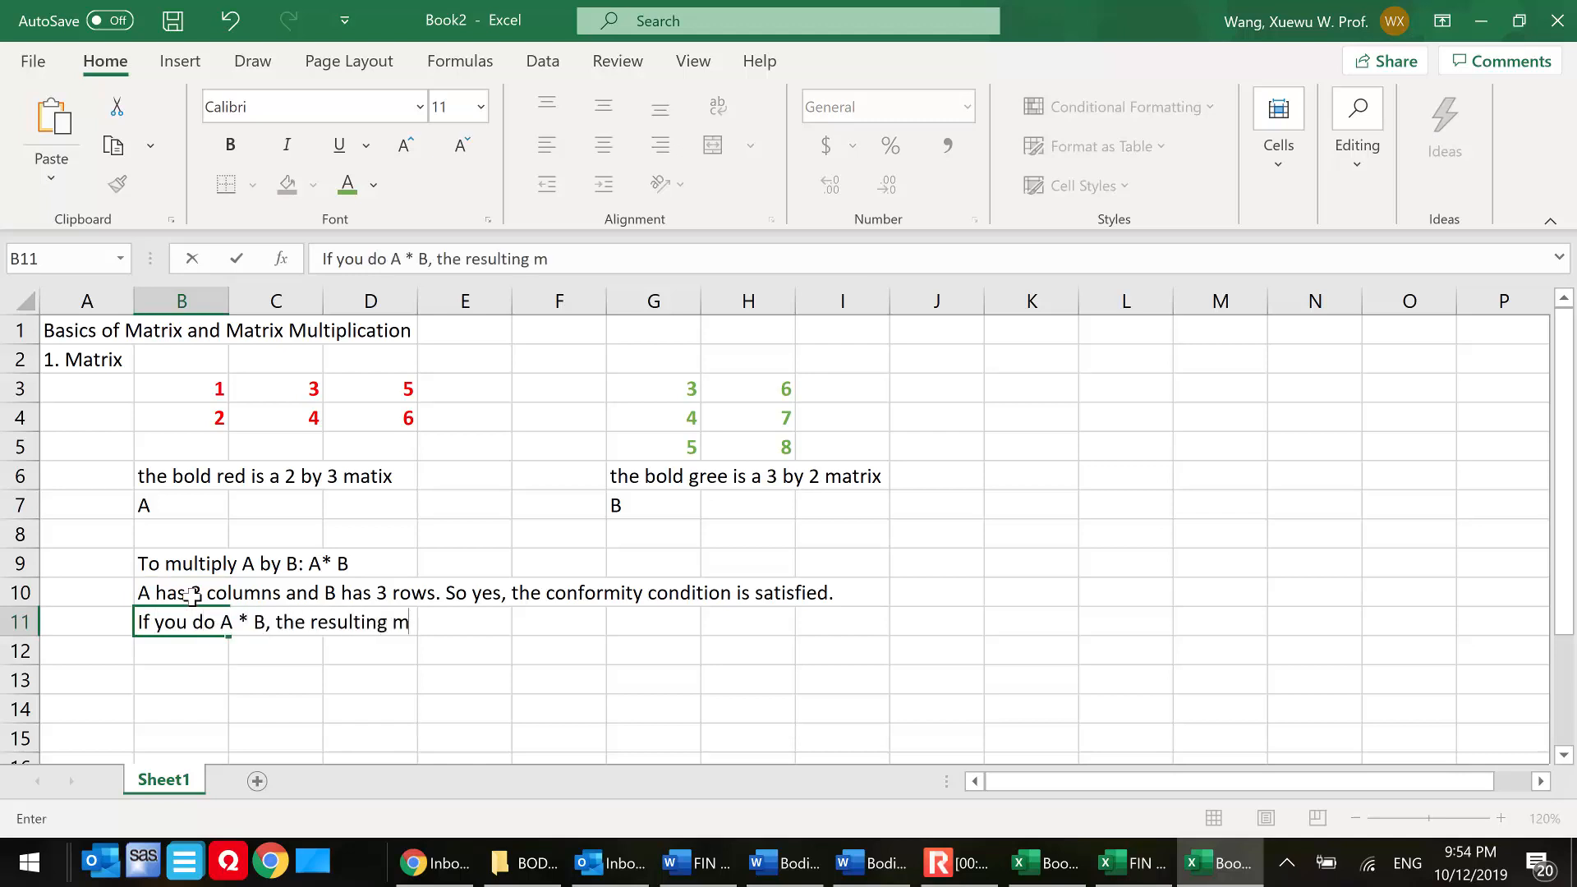
text(atrix is a)
text( ____ m)
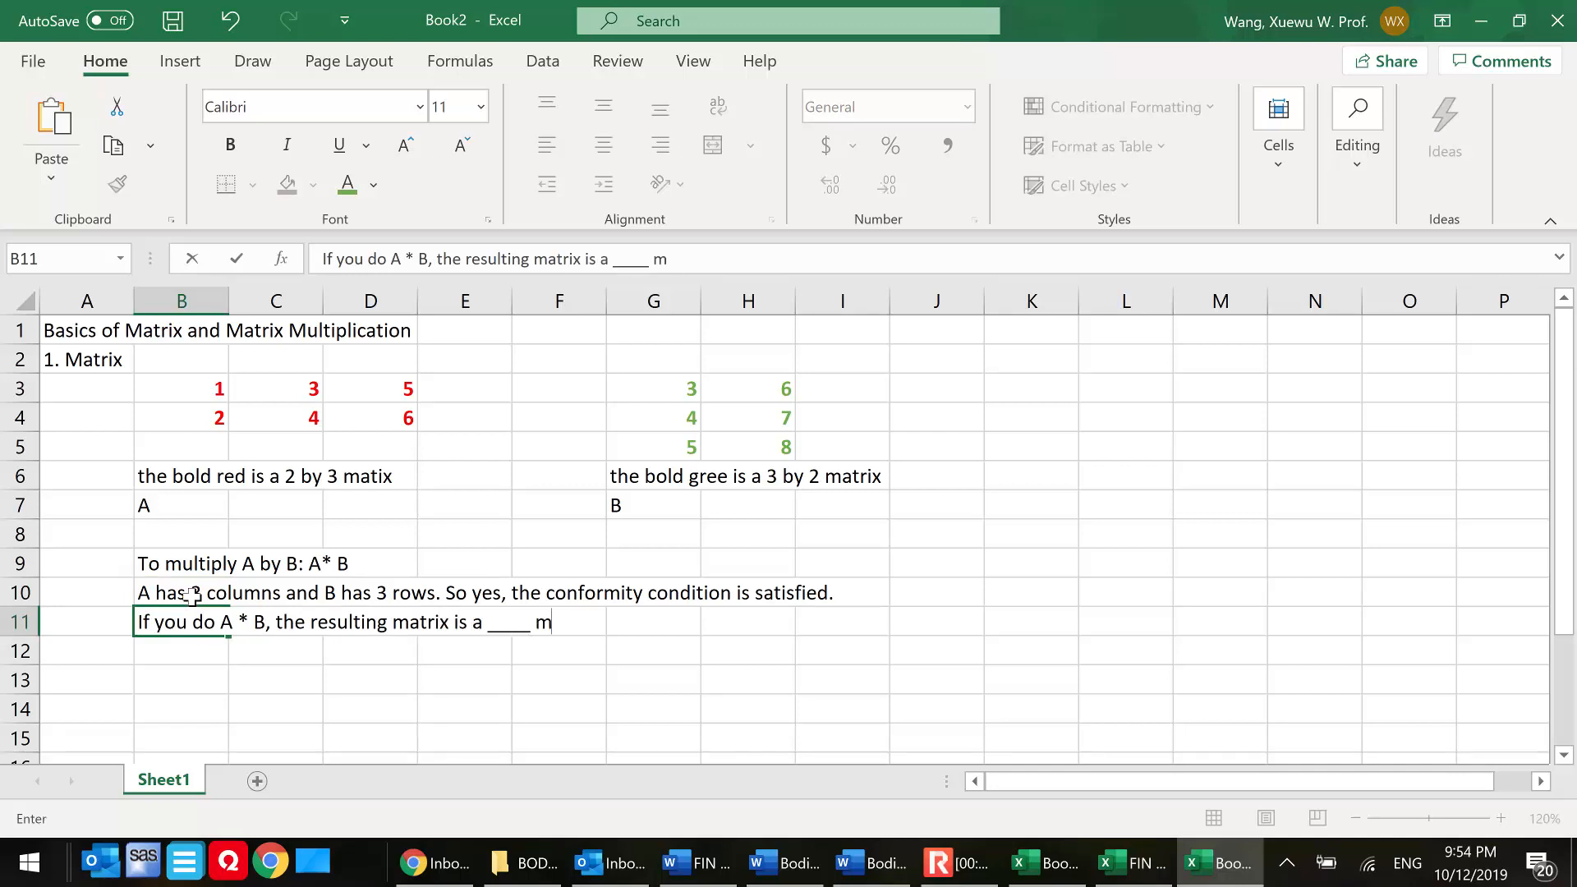
text(atrix.)
text(that i)
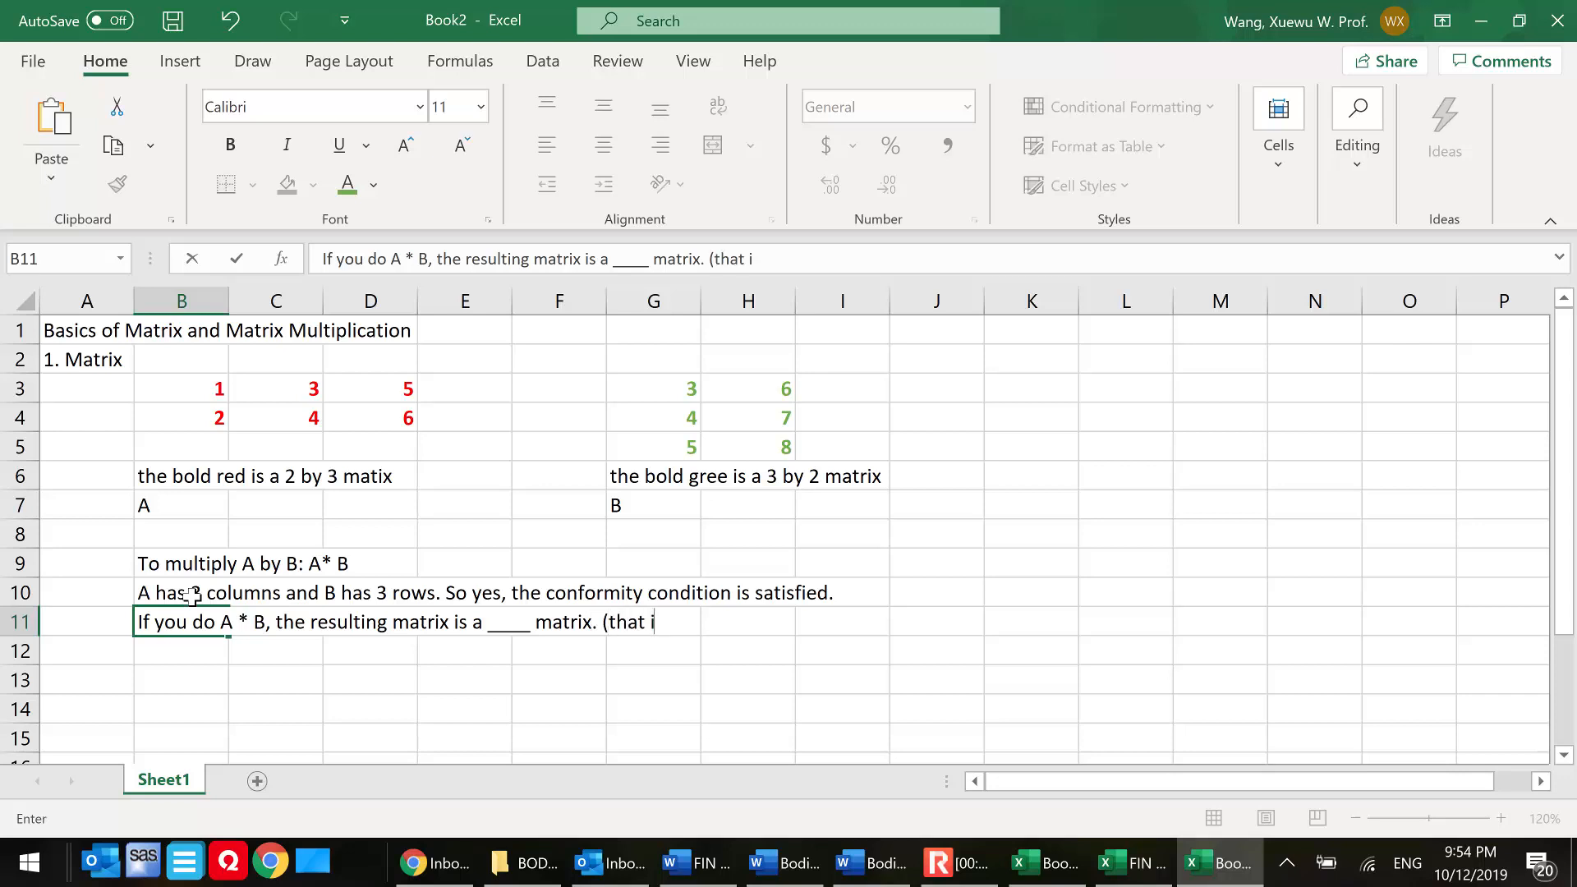
text(s, the resulti)
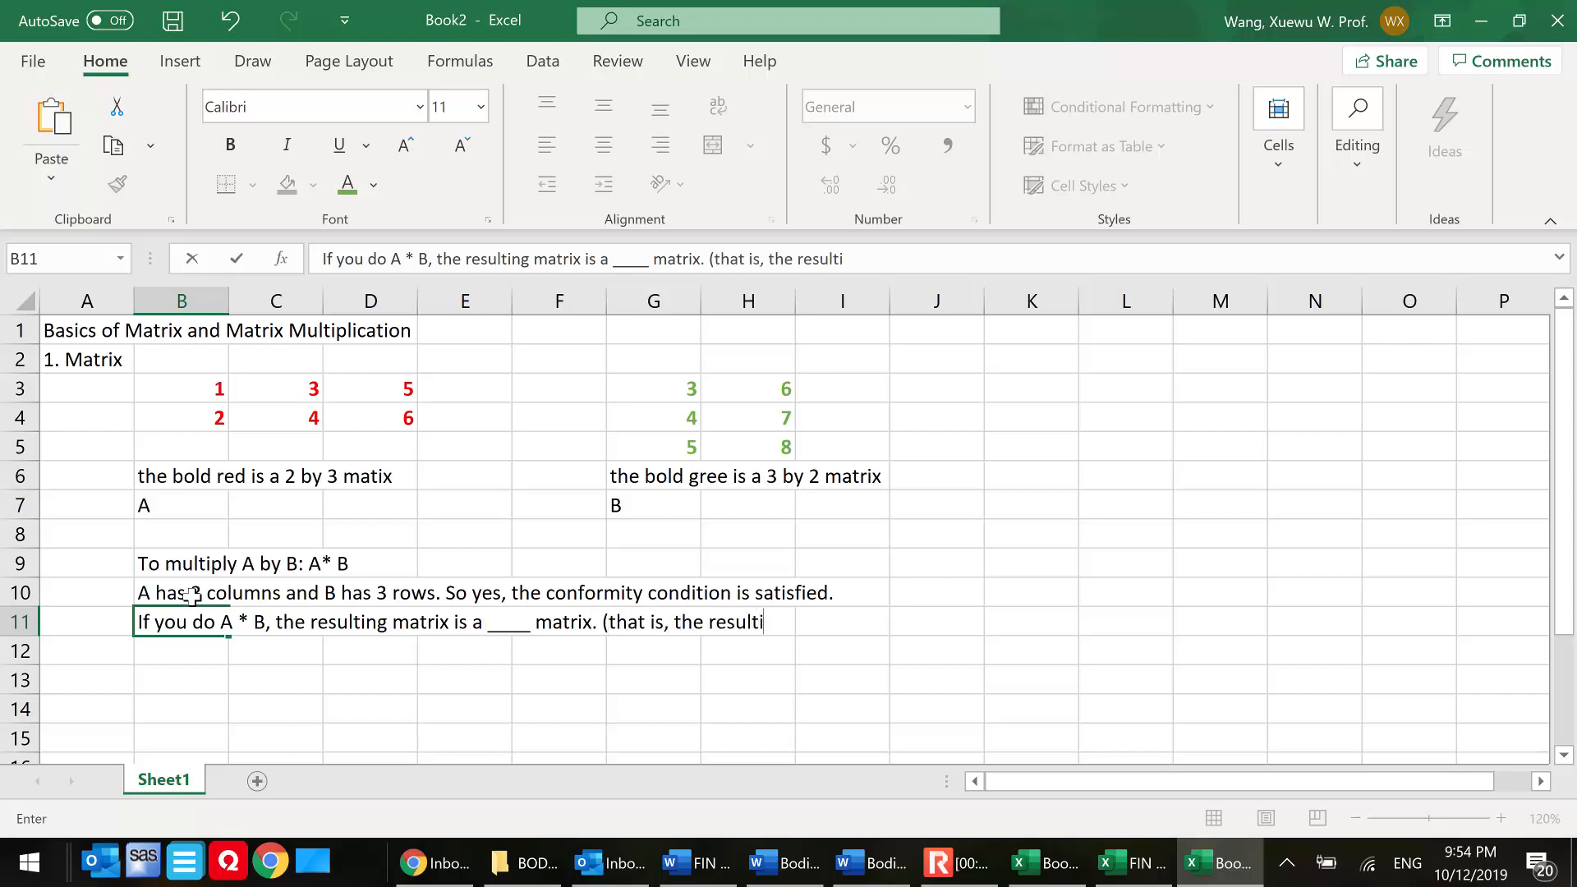
text(ng matrix has)
key(BackSpace)
key(BackSpace)
text(has)
key(Return)
- Continue the explanation in B12 with "the same number of rows as A and the same number of columns as B)."
text(the same number of rows as A and the same num)
key(BackSpace)
text(ber of column)
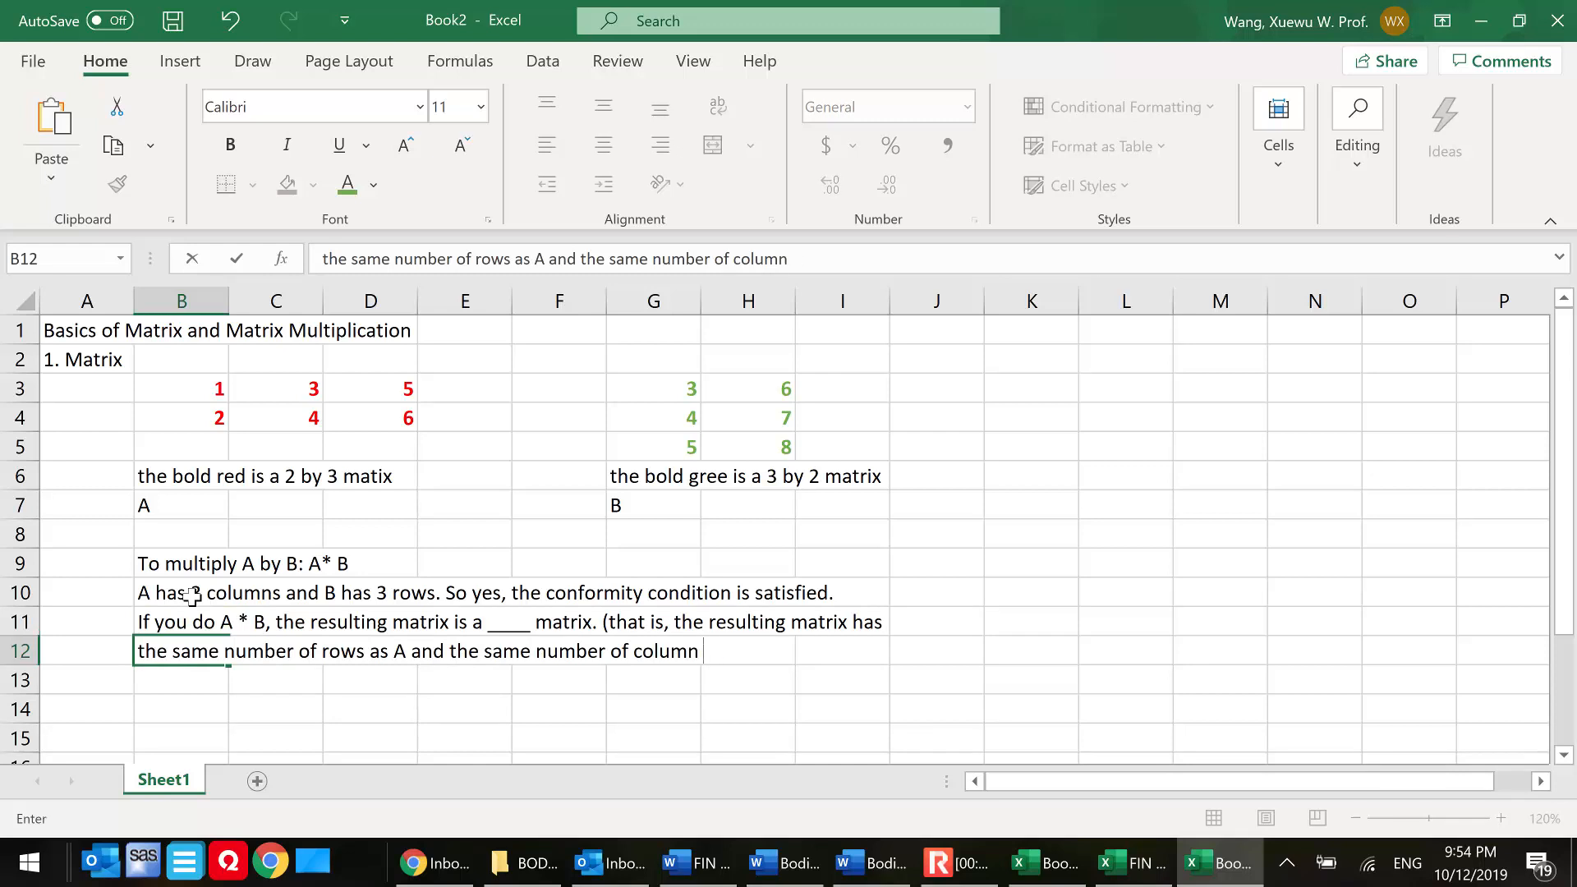
text(s as B).)
- Multiply matrix A by matrix B in K3:L4 with the array formula =MMULT(B3:D4,G3:H5)
drag(1046, 384, 1131, 419)
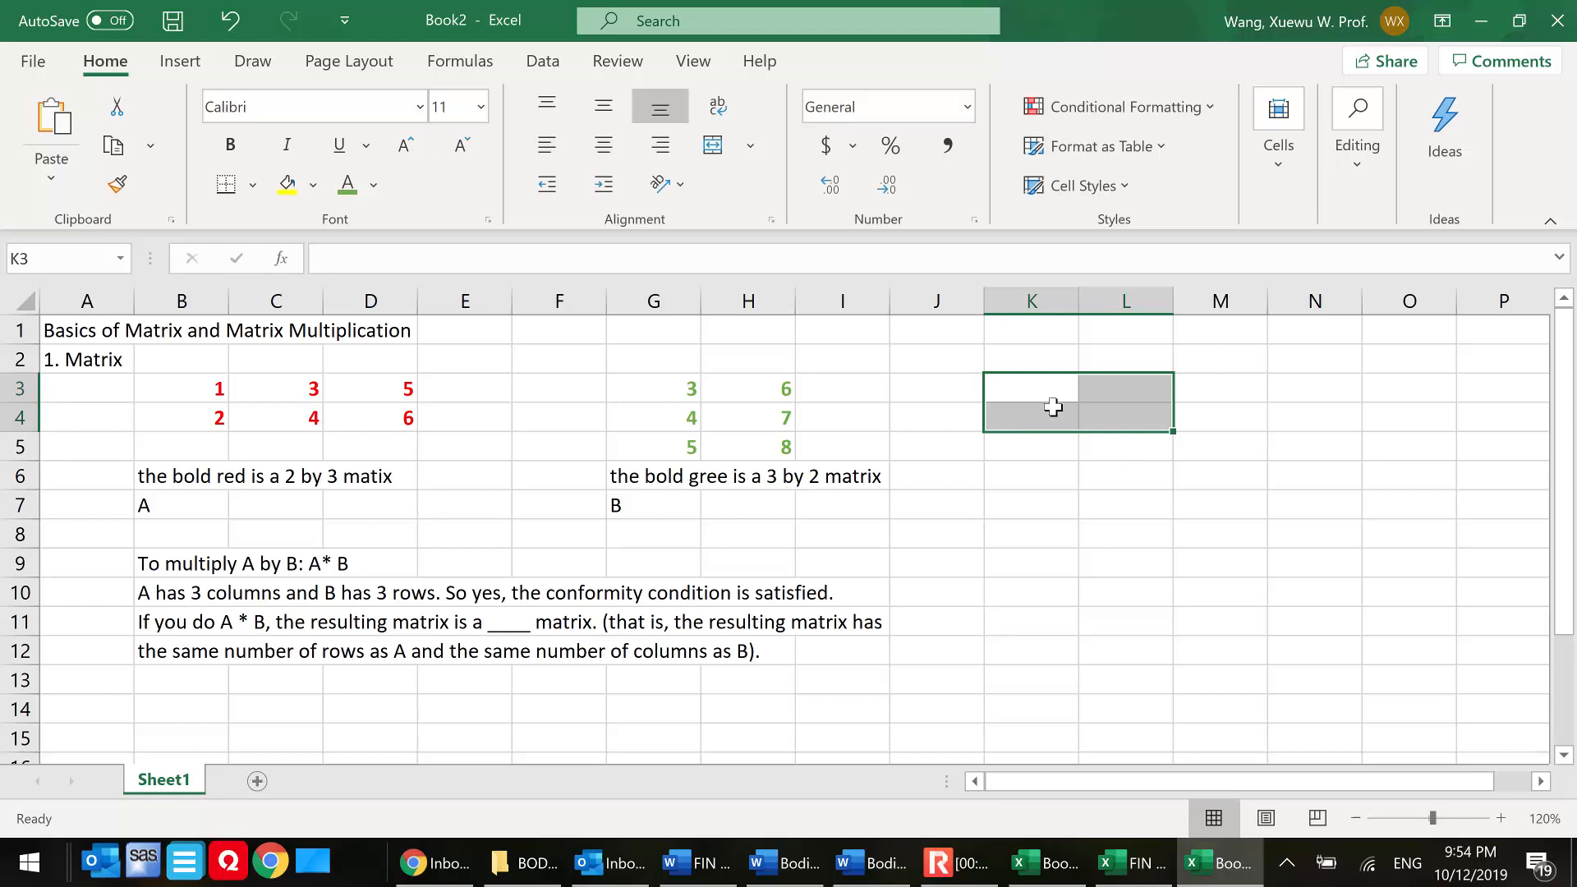
text(=m)
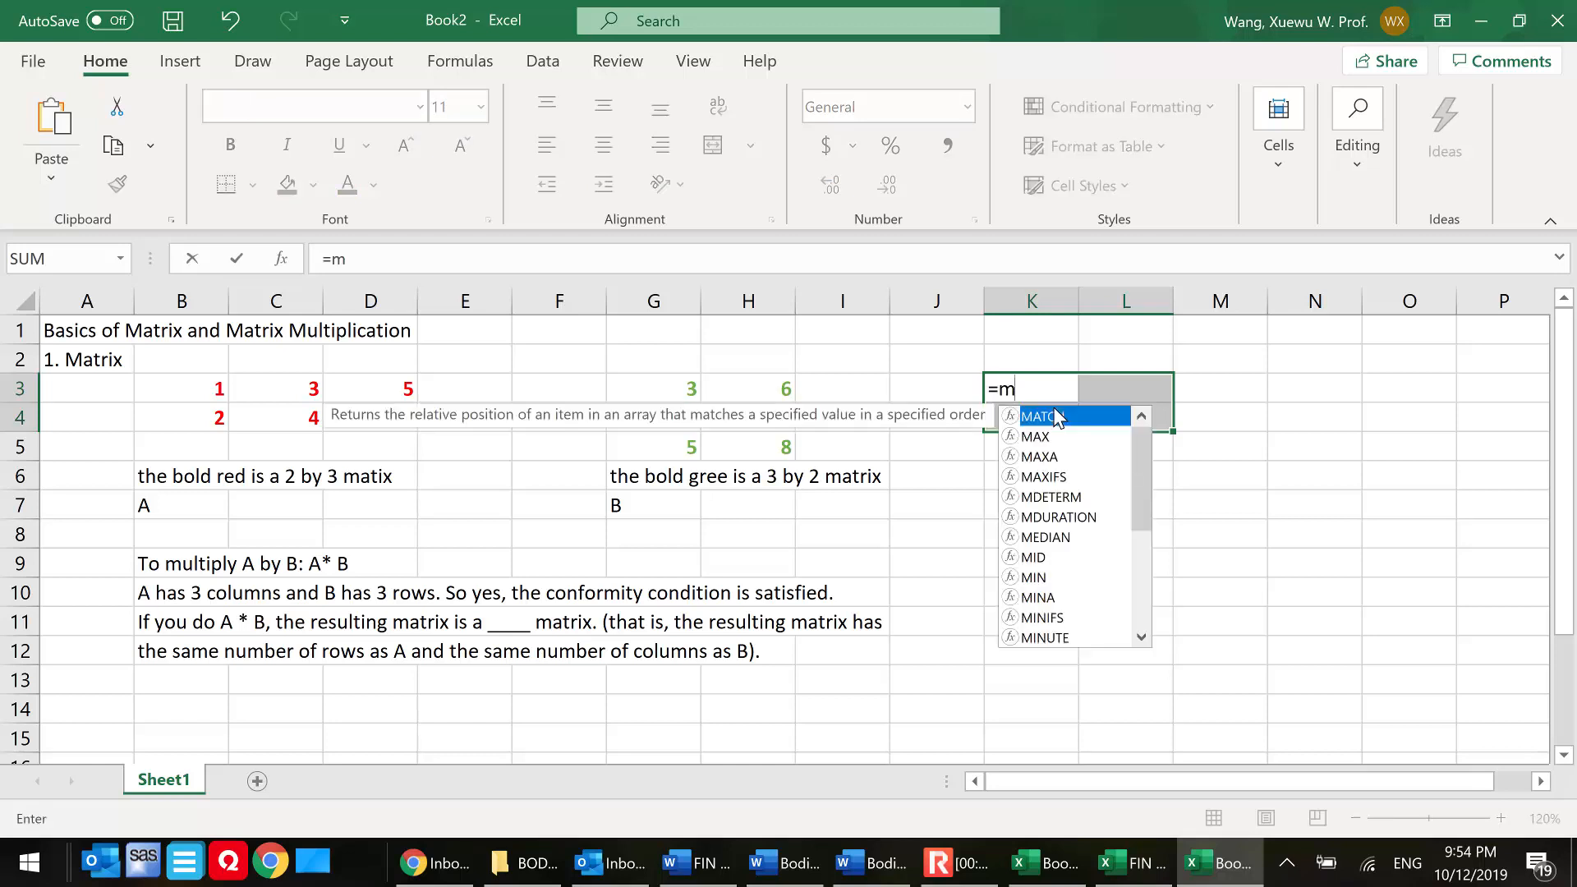
text(mult()
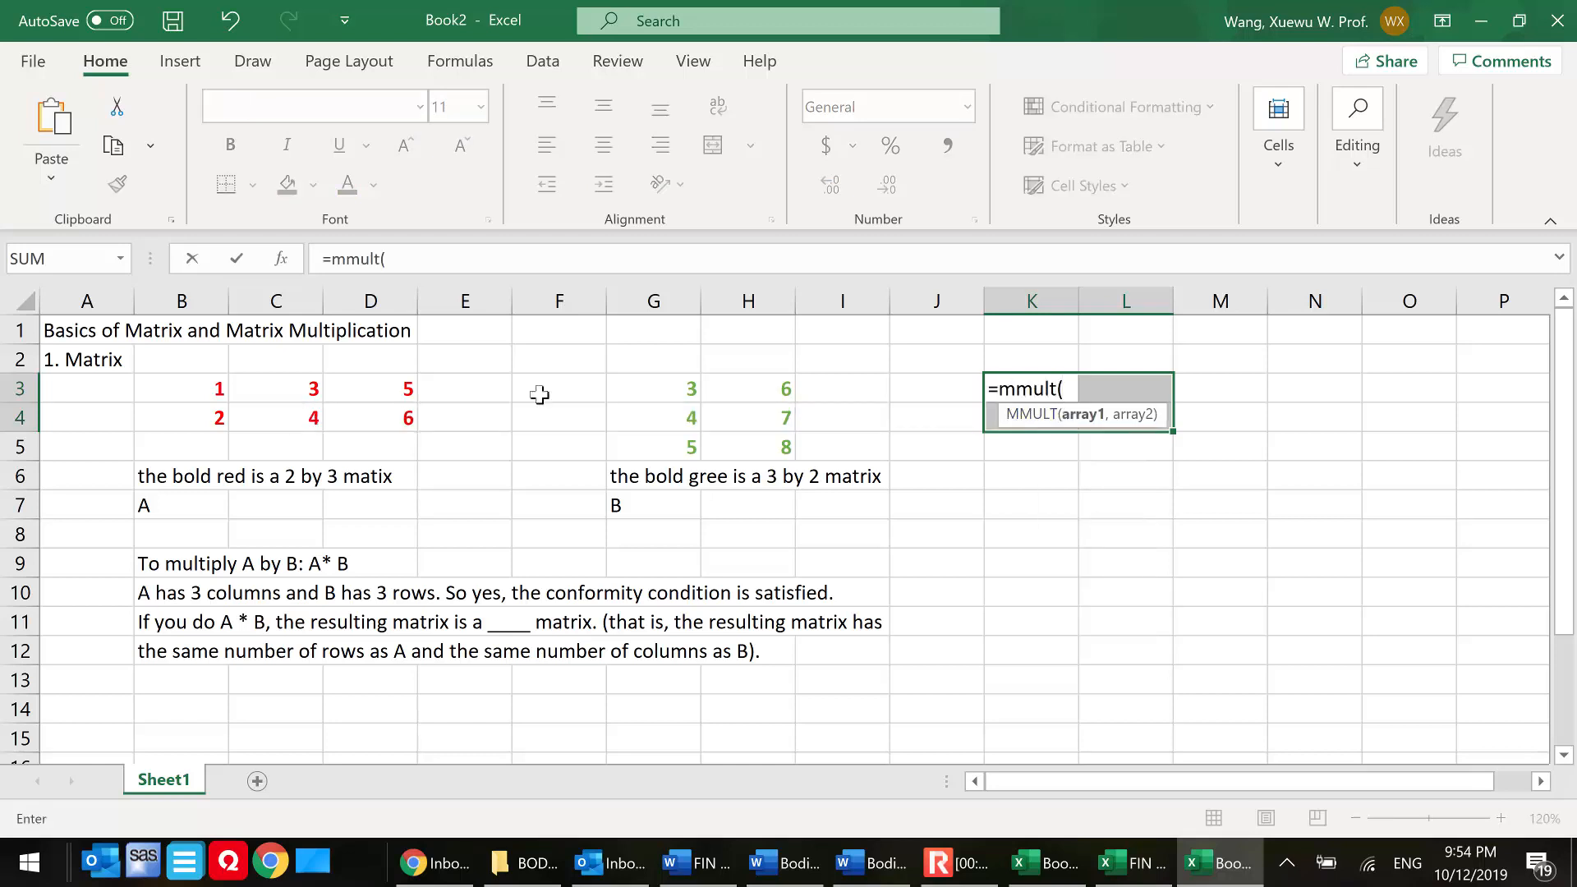
drag(212, 387, 398, 417)
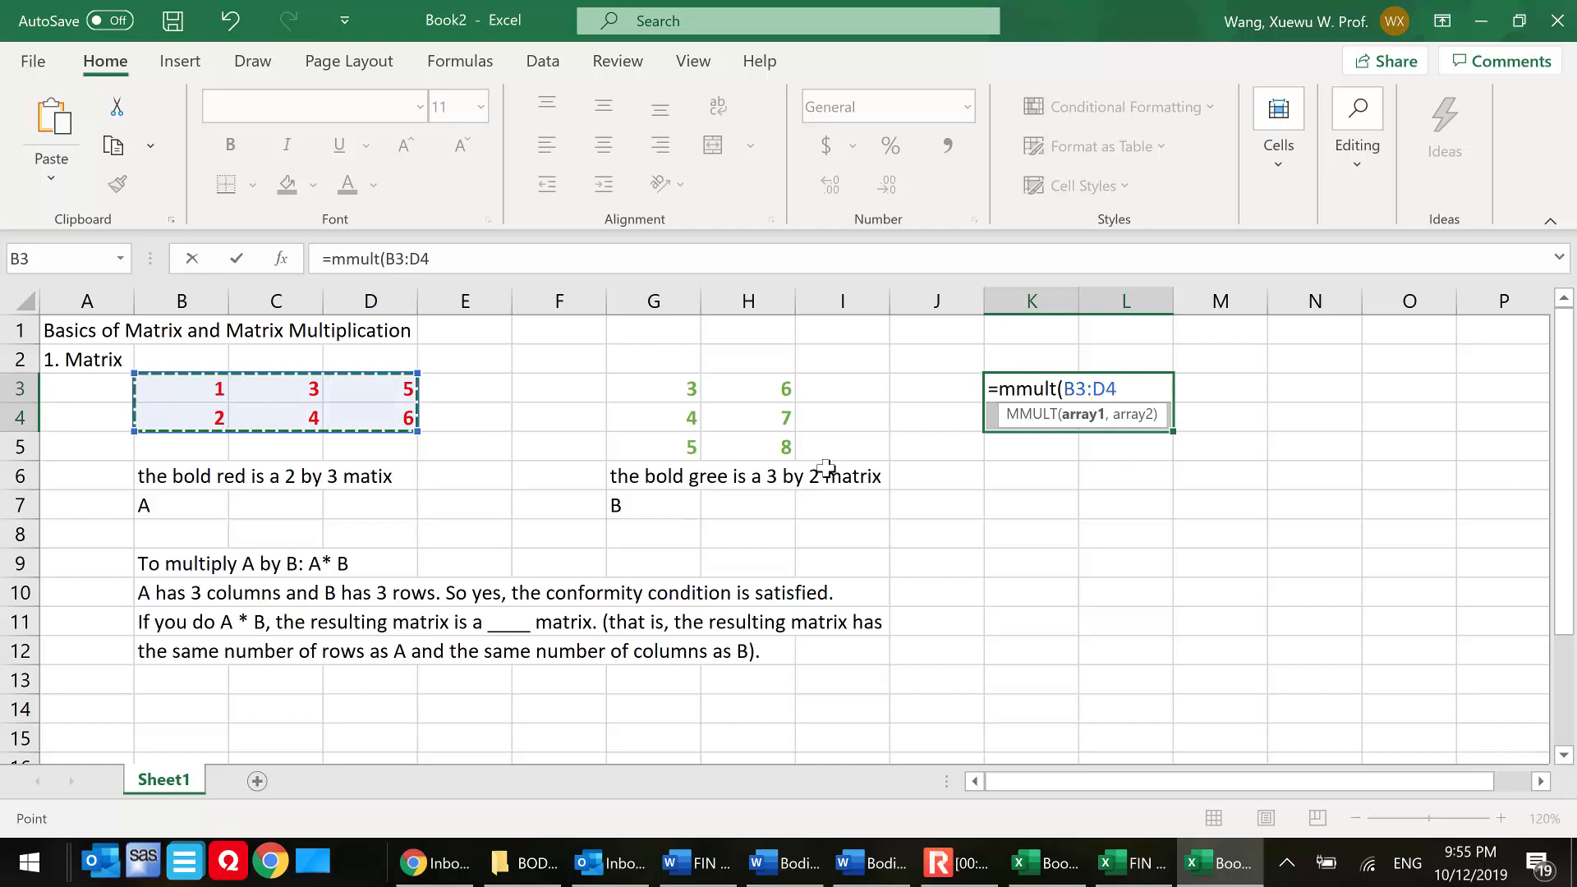
text(,)
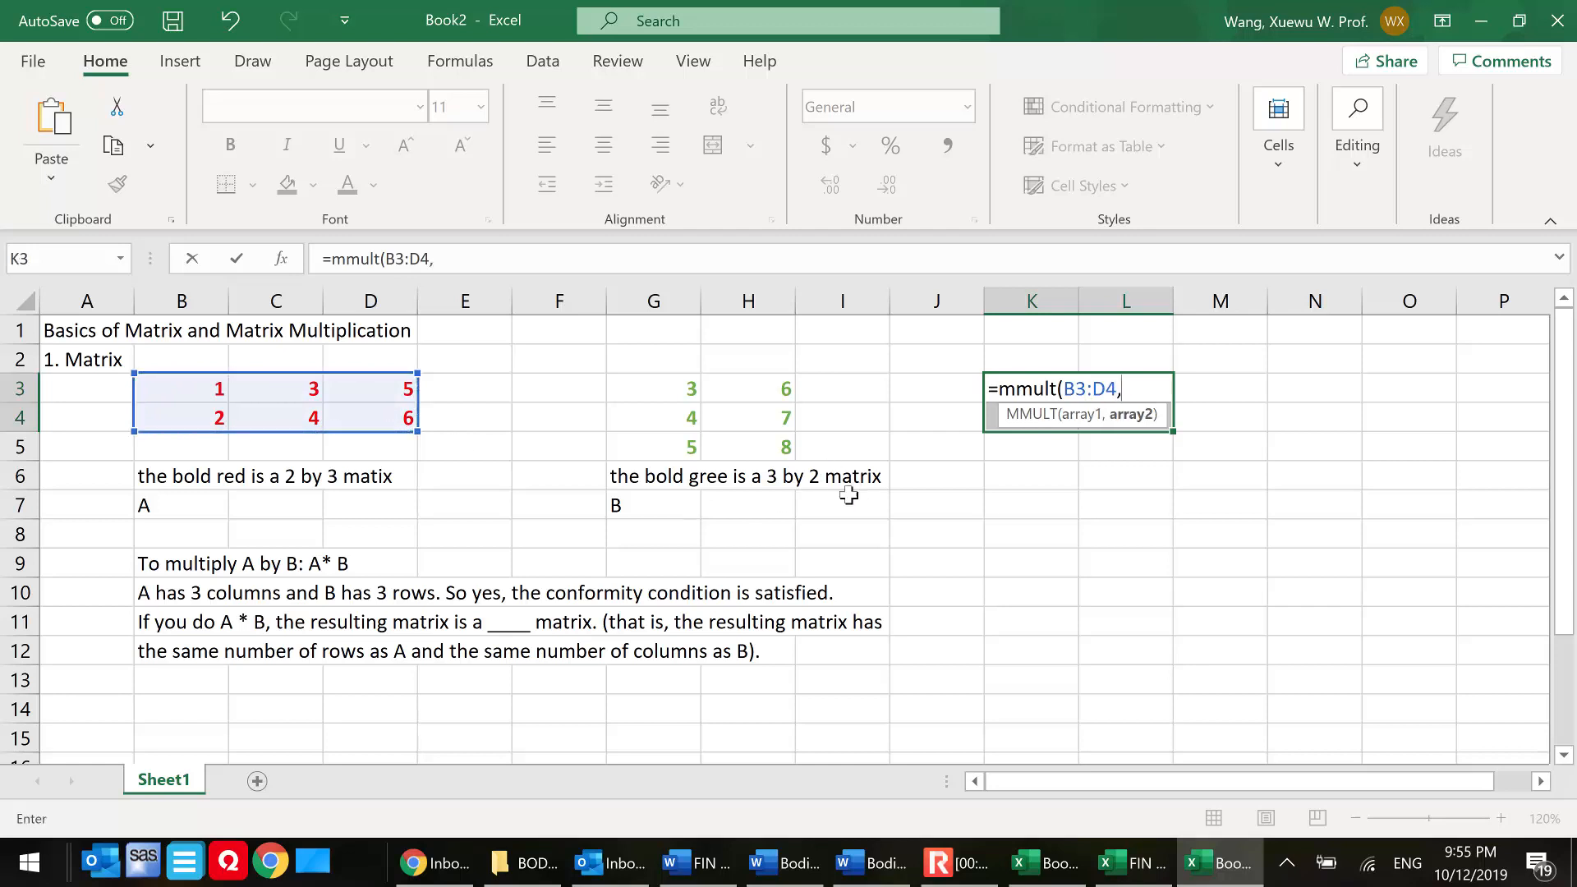
drag(661, 393, 762, 450)
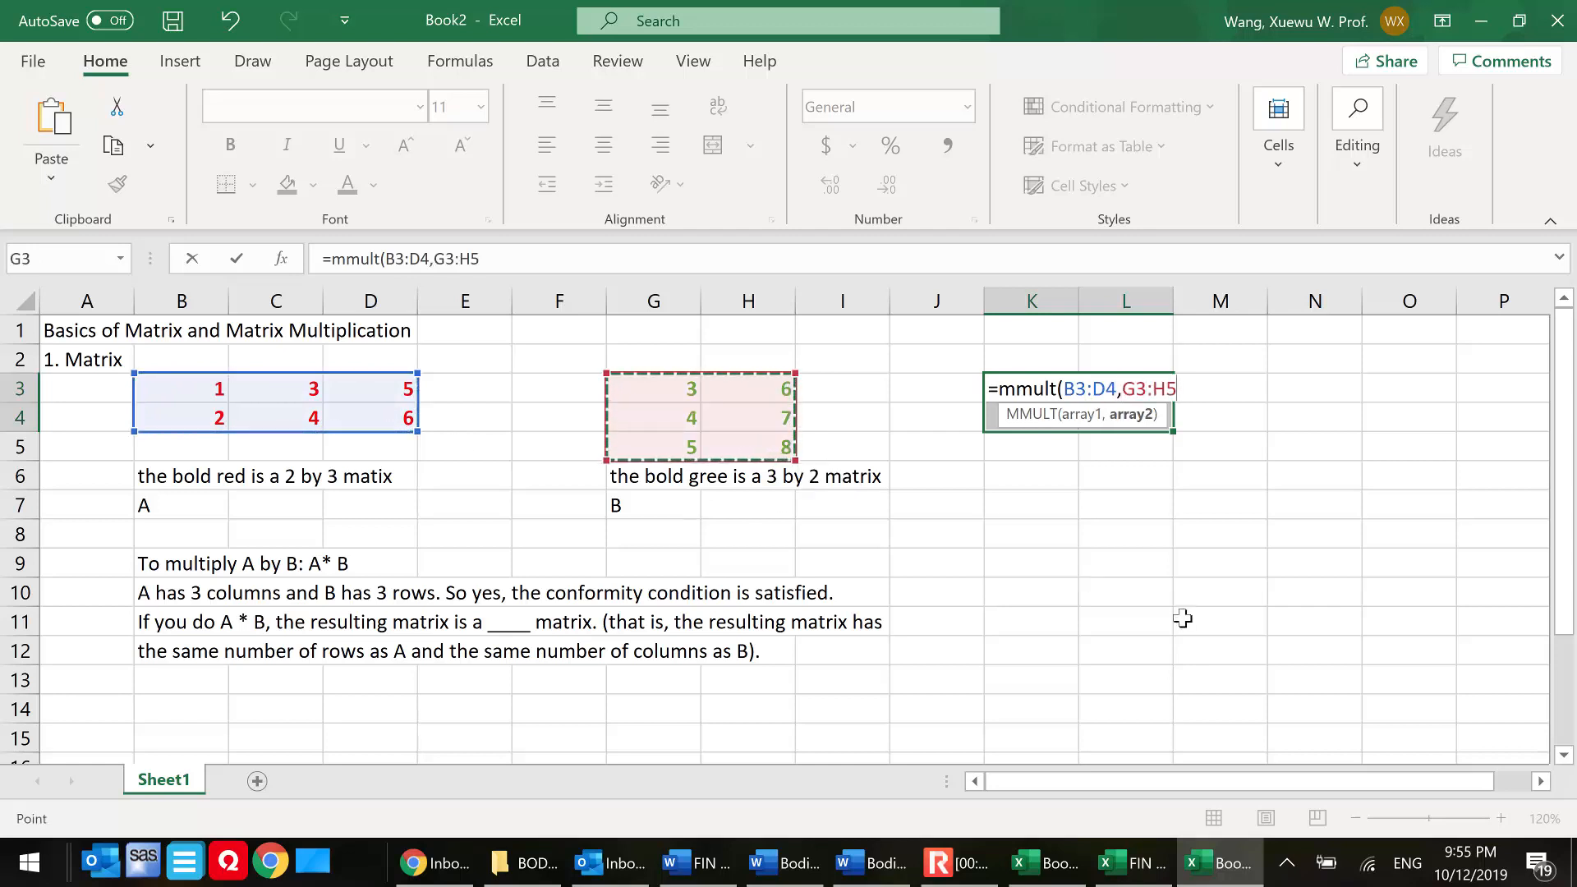
text())
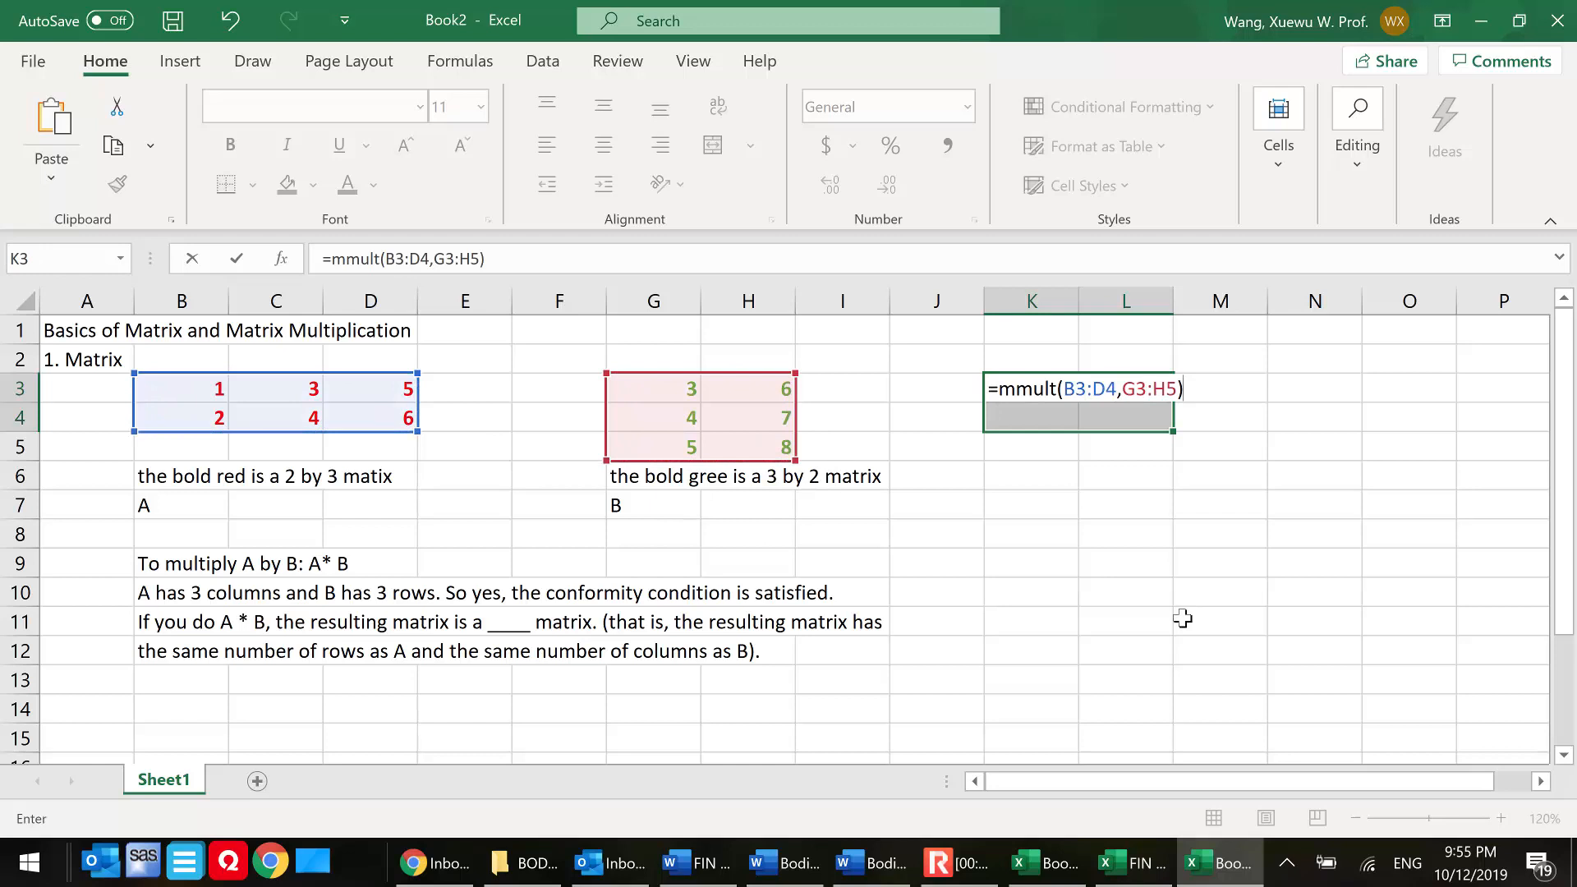
key(ctrl+shift+Return)
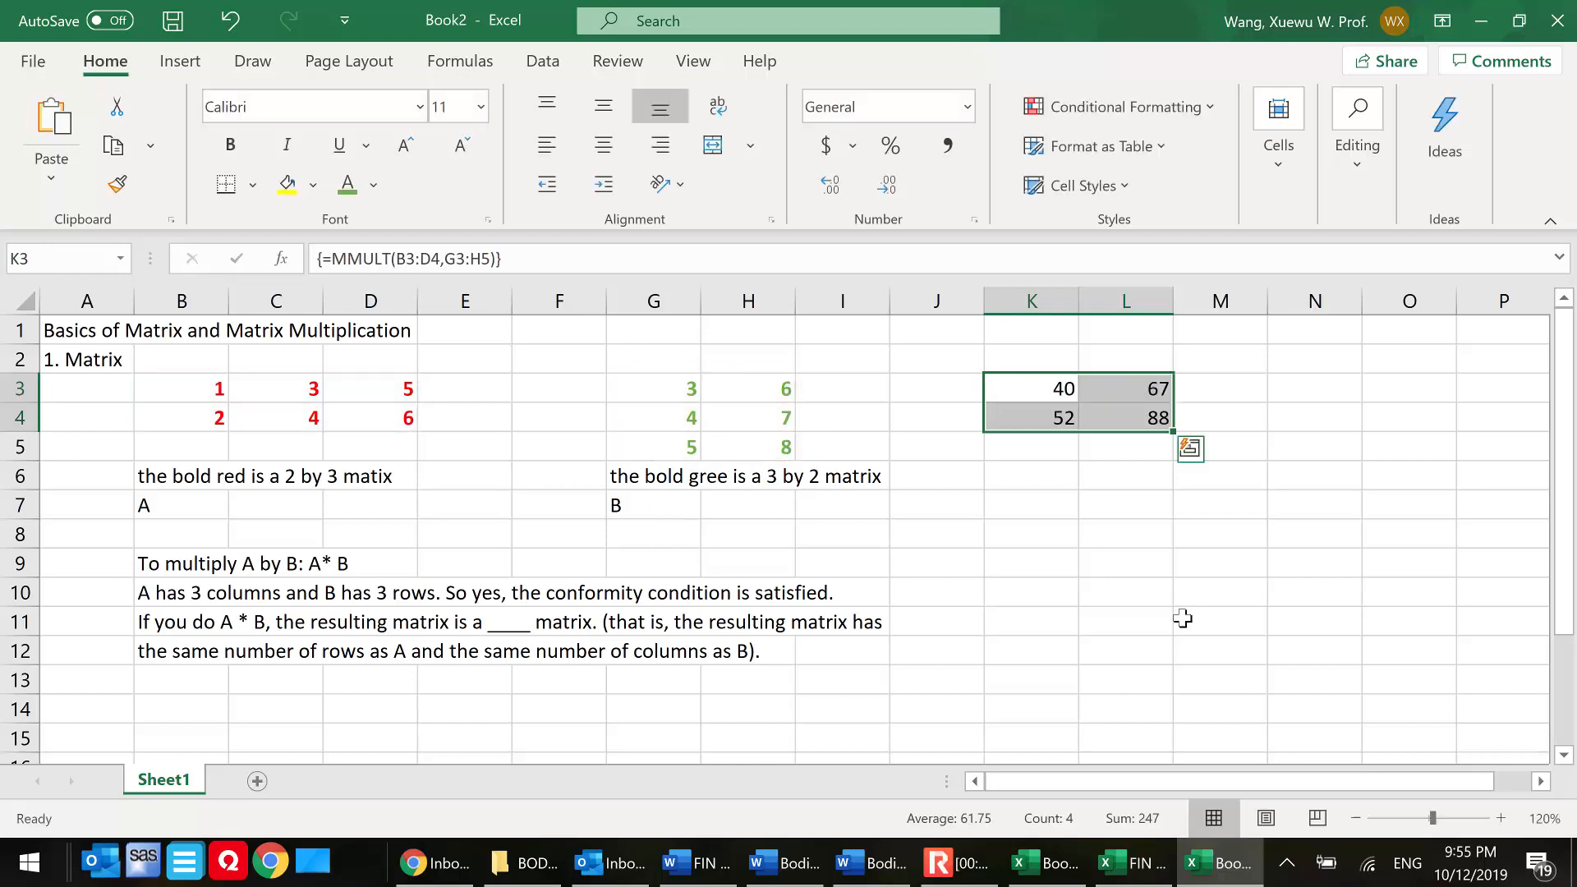
- Format the product matrix in K3:L4 with a blue font colour and bold
click(1059, 392)
drag(1060, 392, 1165, 423)
click(1028, 474)
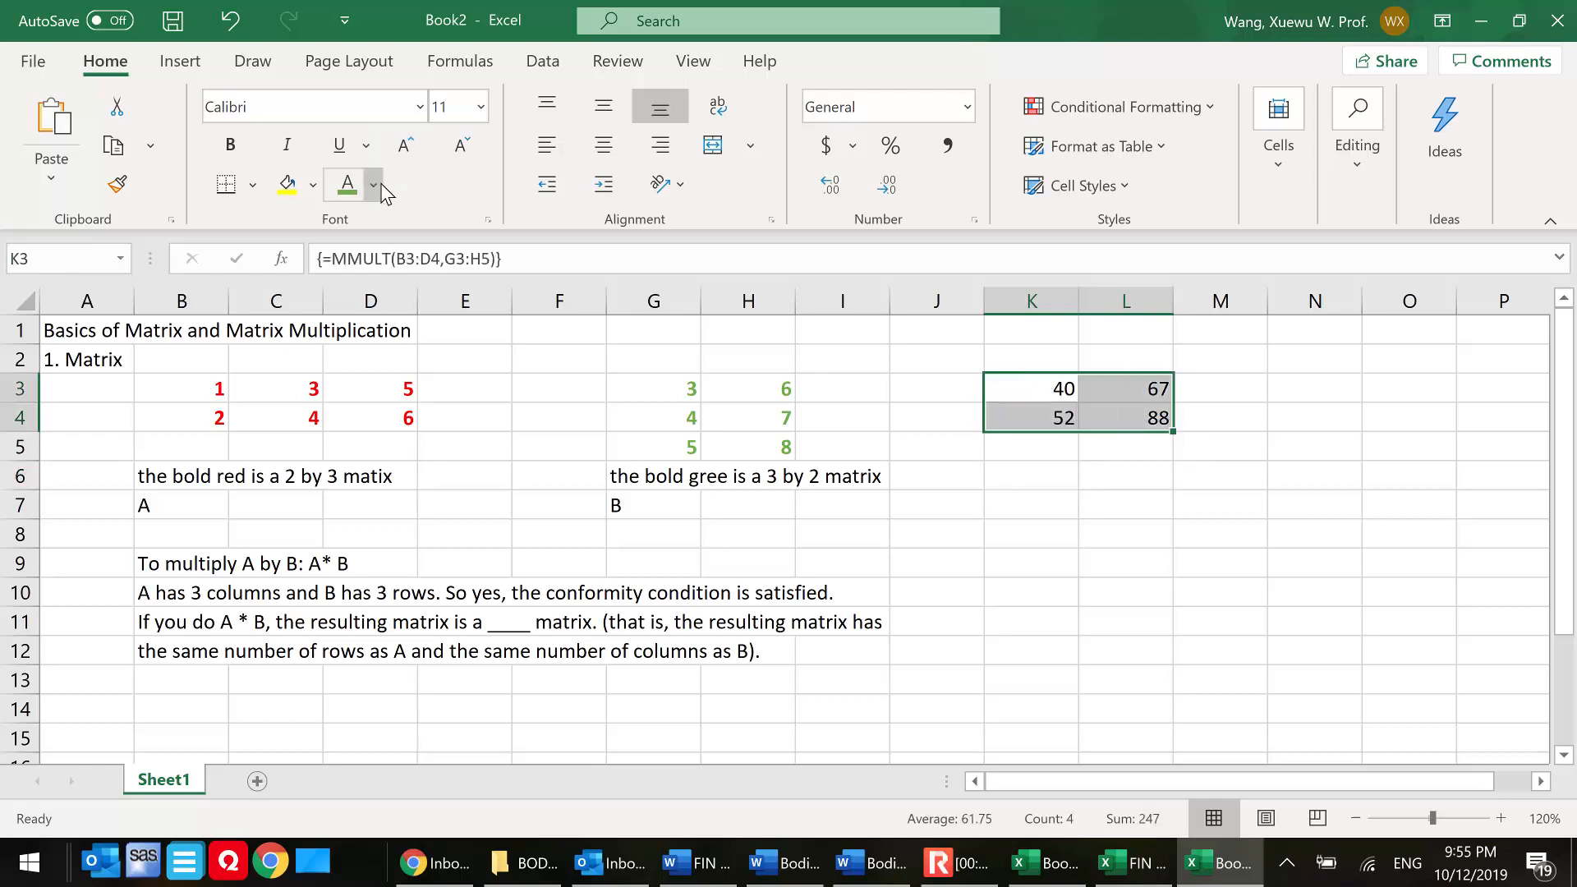
click(374, 184)
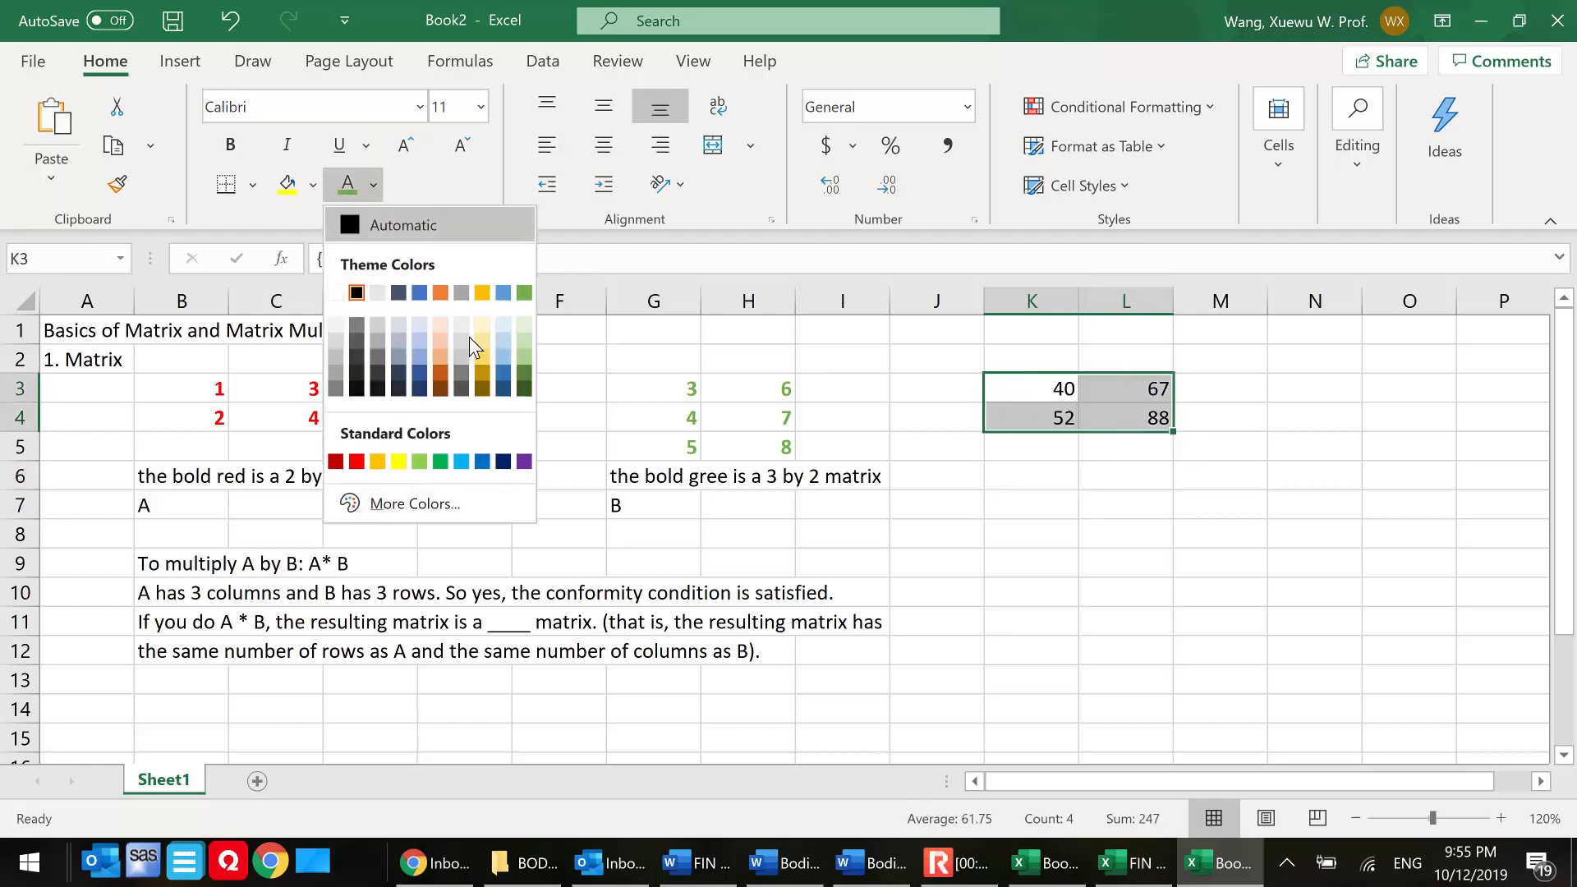
click(420, 293)
click(231, 144)
- Enter the note "This is the resulting matrix from doing A*B." in K6 below the product matrix
click(1033, 487)
text(T)
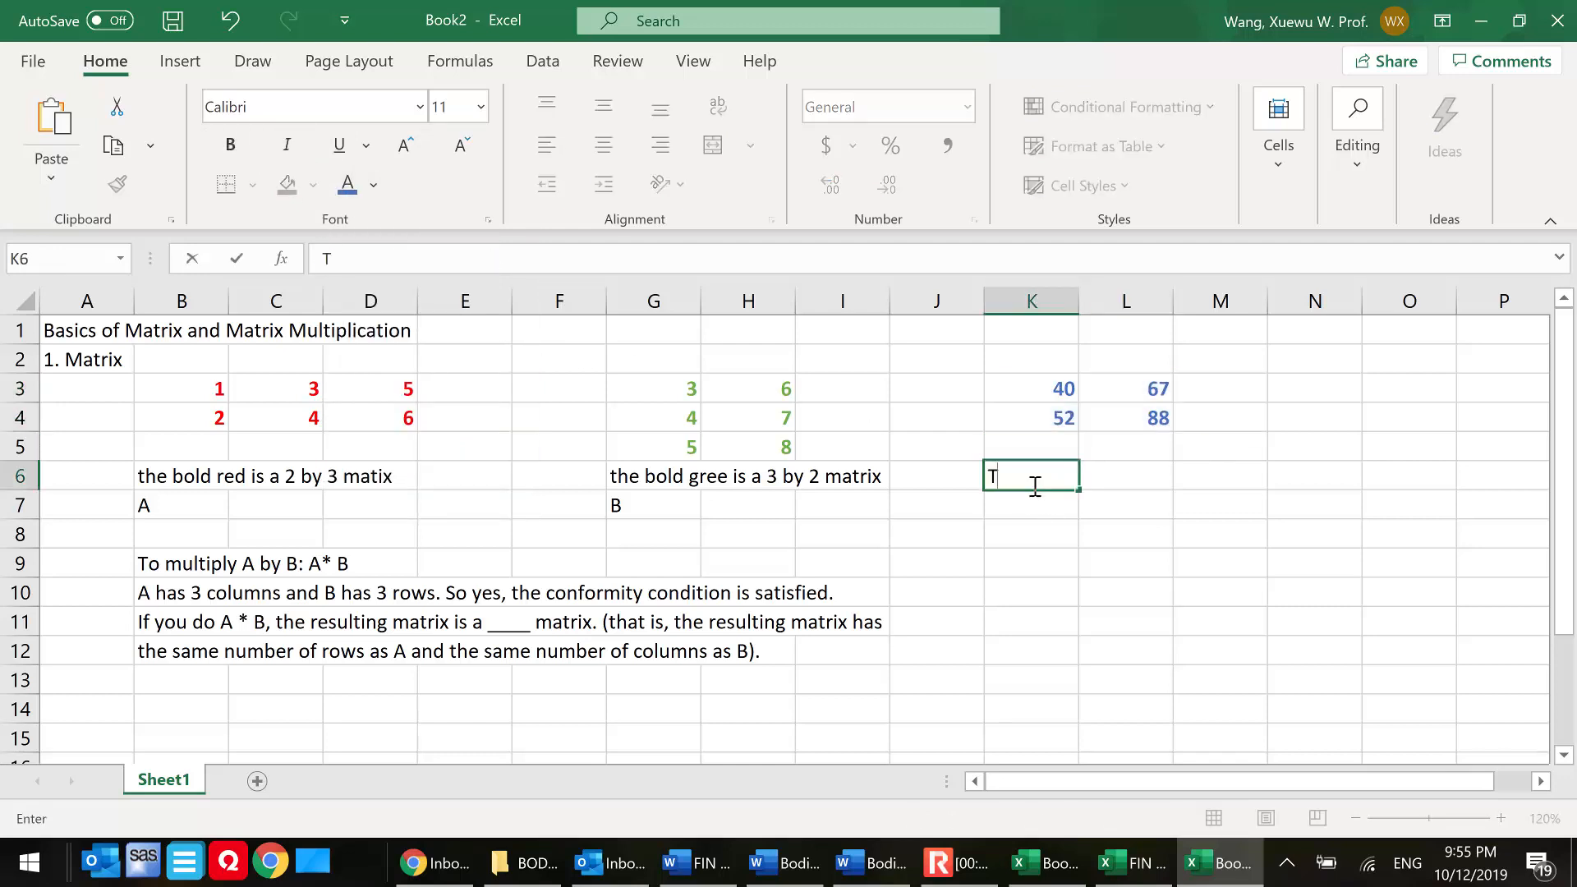
text(his is the resulting ma)
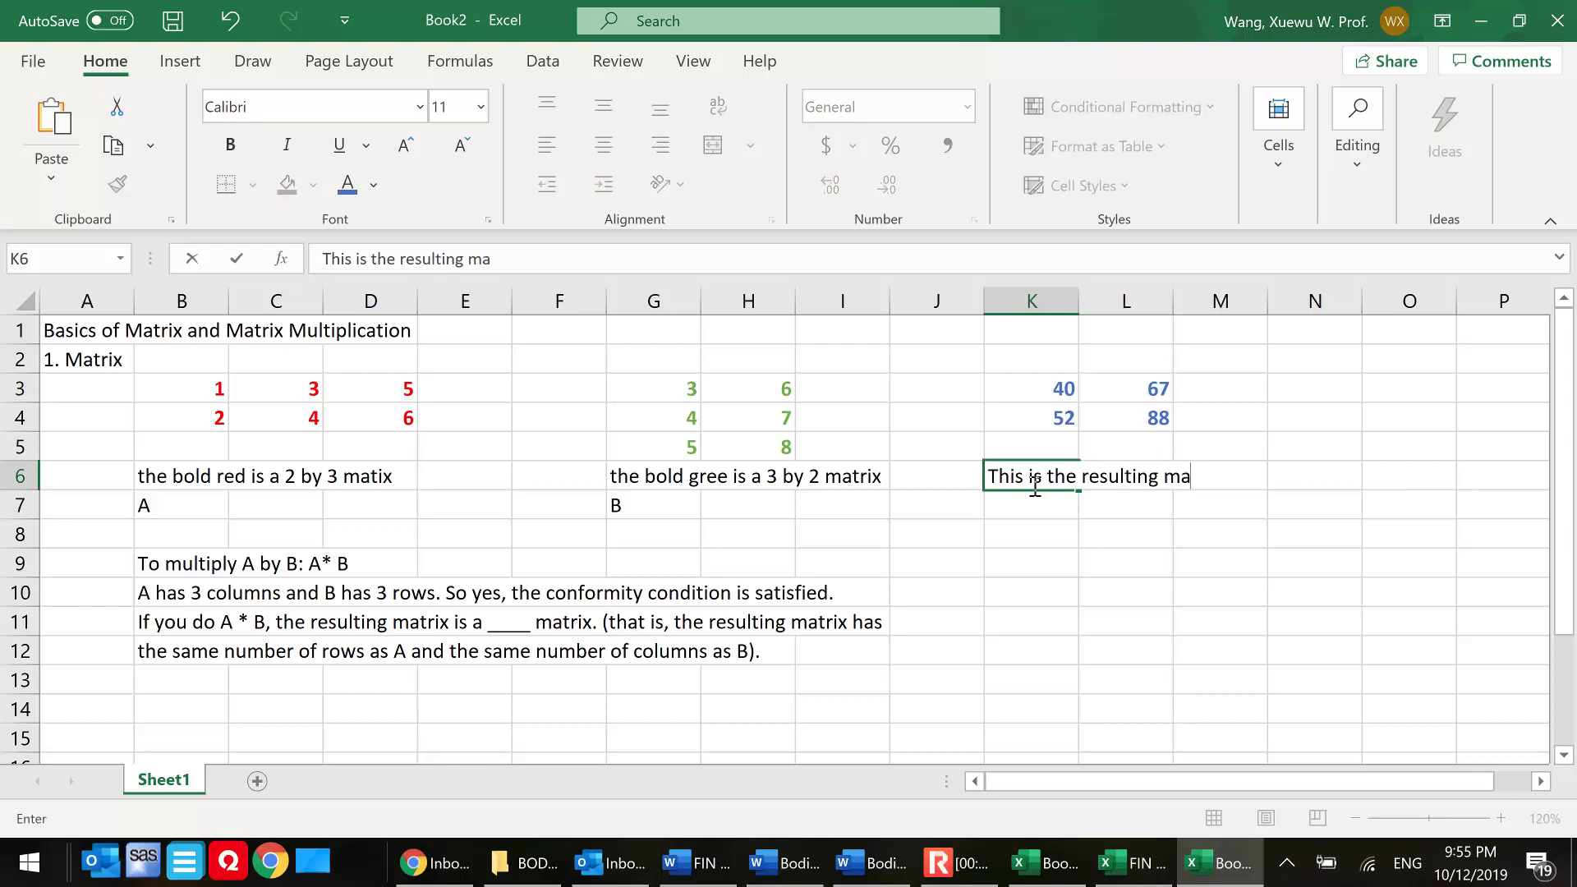
text(trix from doing A)
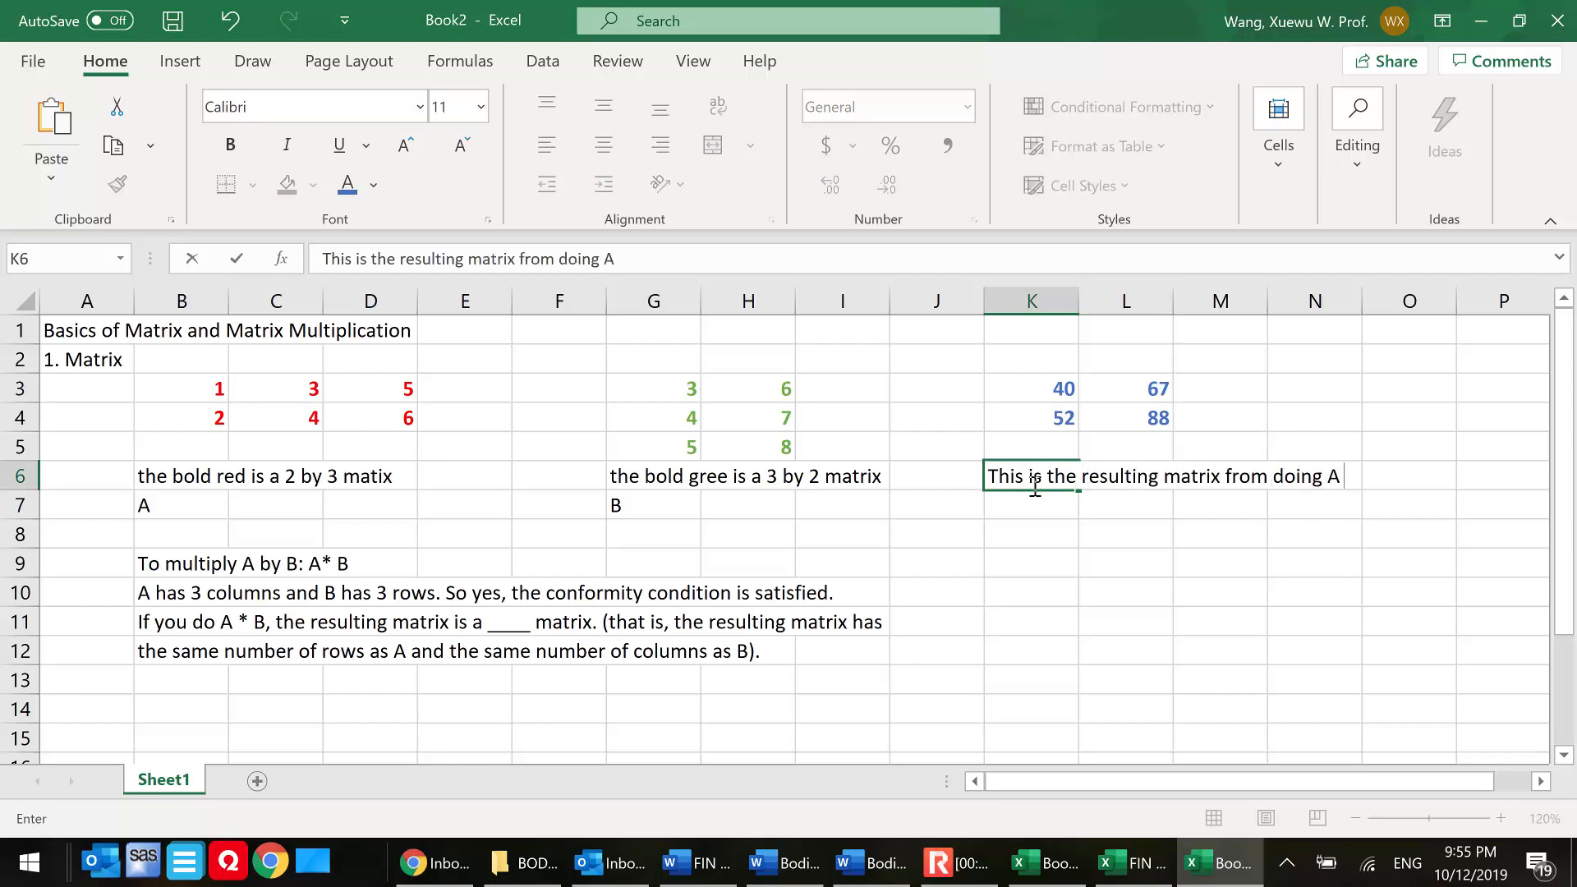
text(*B.)
click(997, 617)
- Calculate the first element of the product manually in K9 with the formula =B3*G3+C3*G4+D3*G5
click(1049, 561)
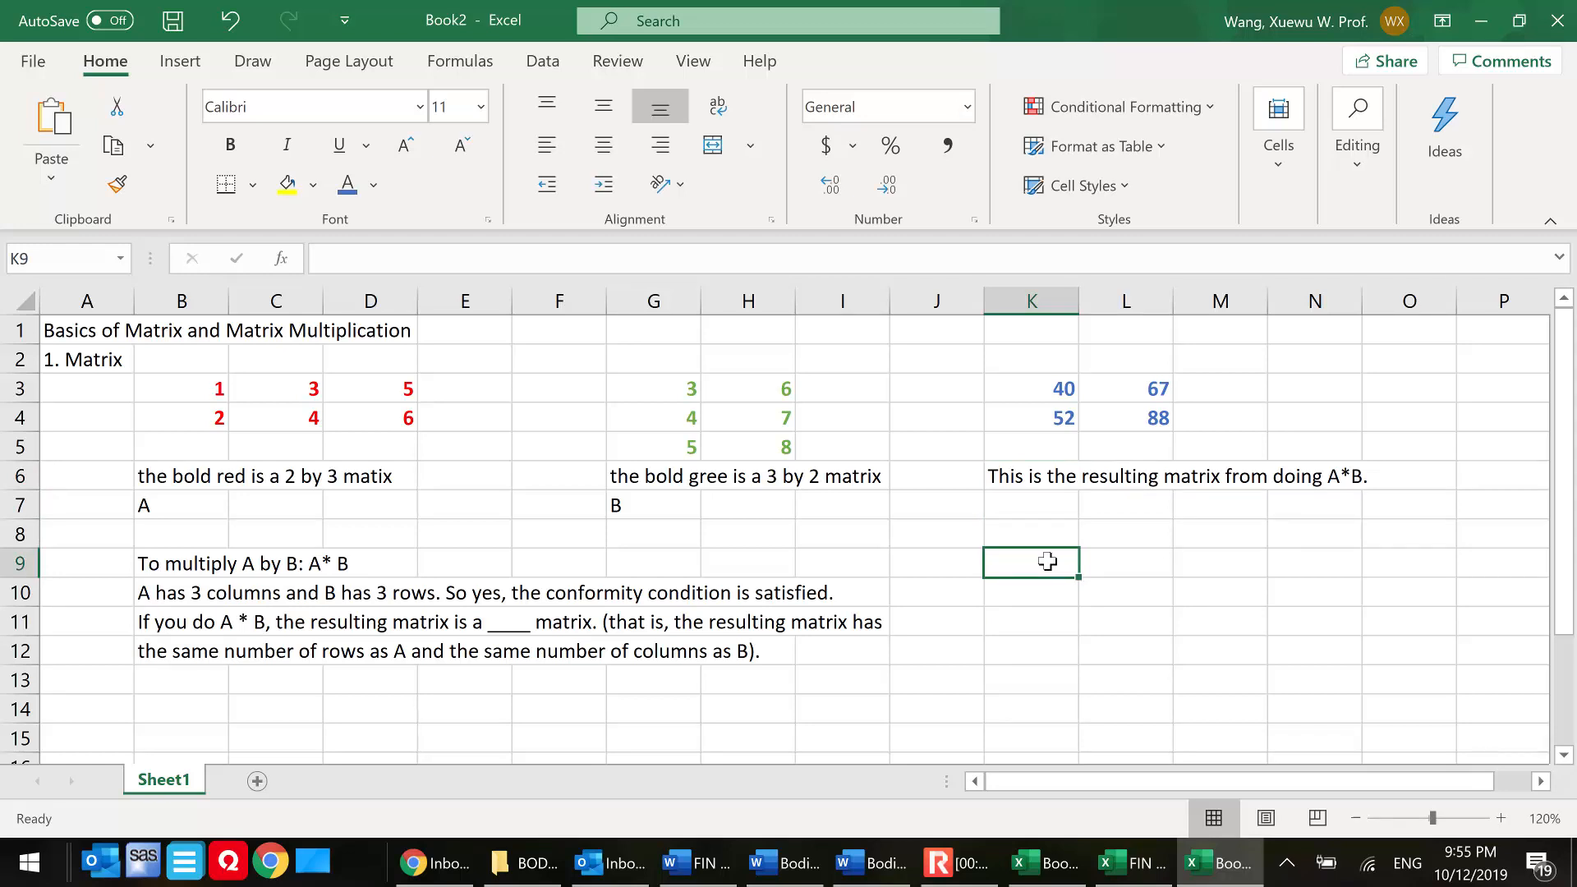
text(=)
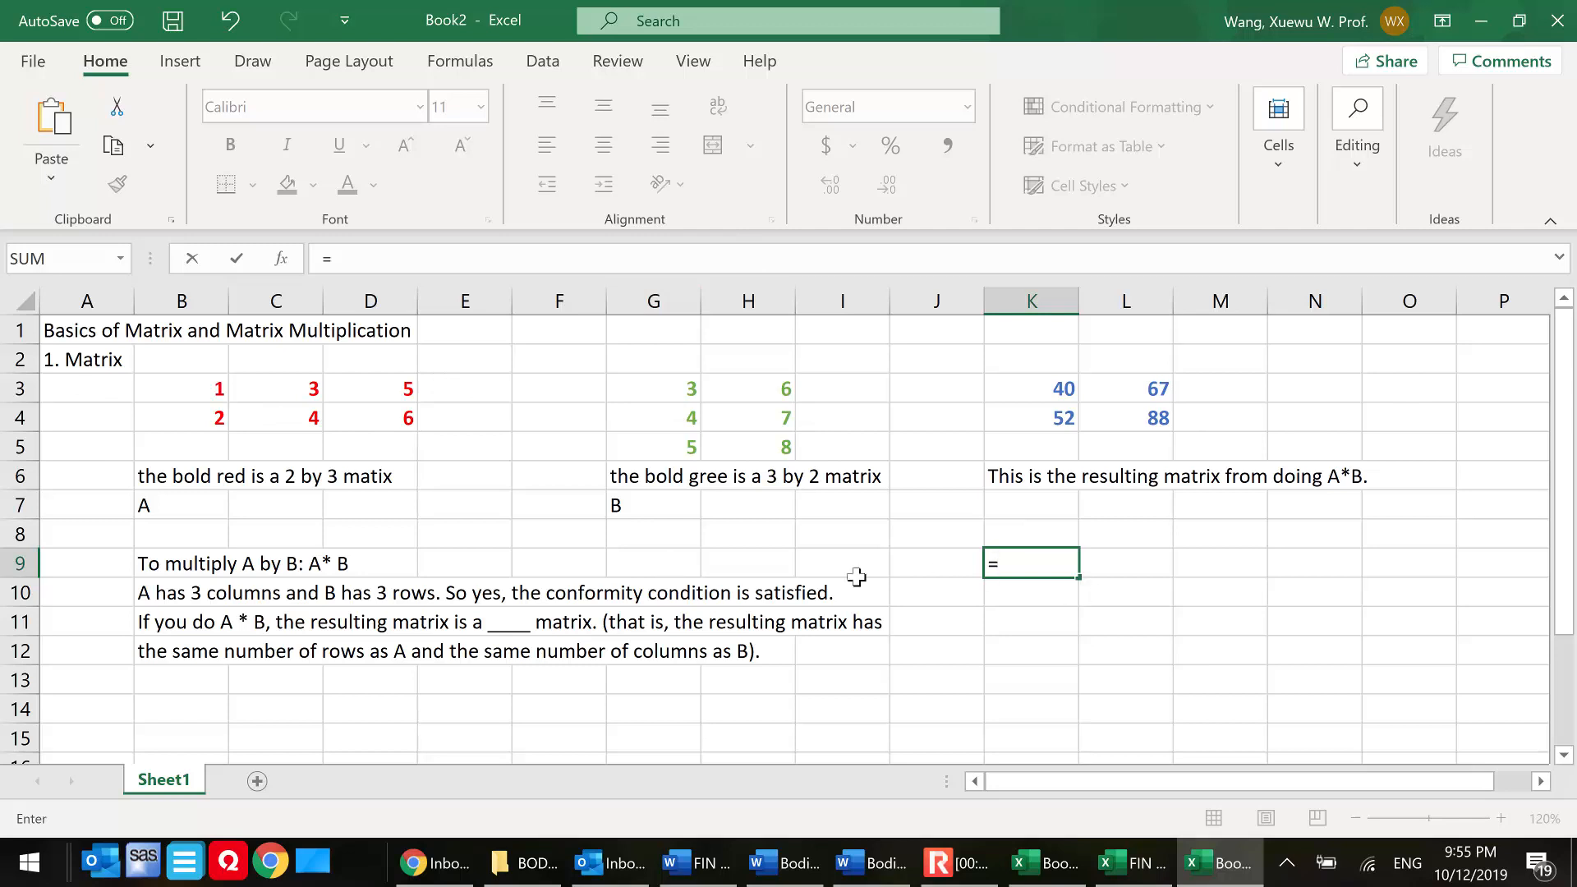
click(214, 393)
text(*)
click(665, 392)
text(+)
click(300, 389)
text(*)
click(676, 419)
text(+)
click(387, 385)
text(*)
click(628, 448)
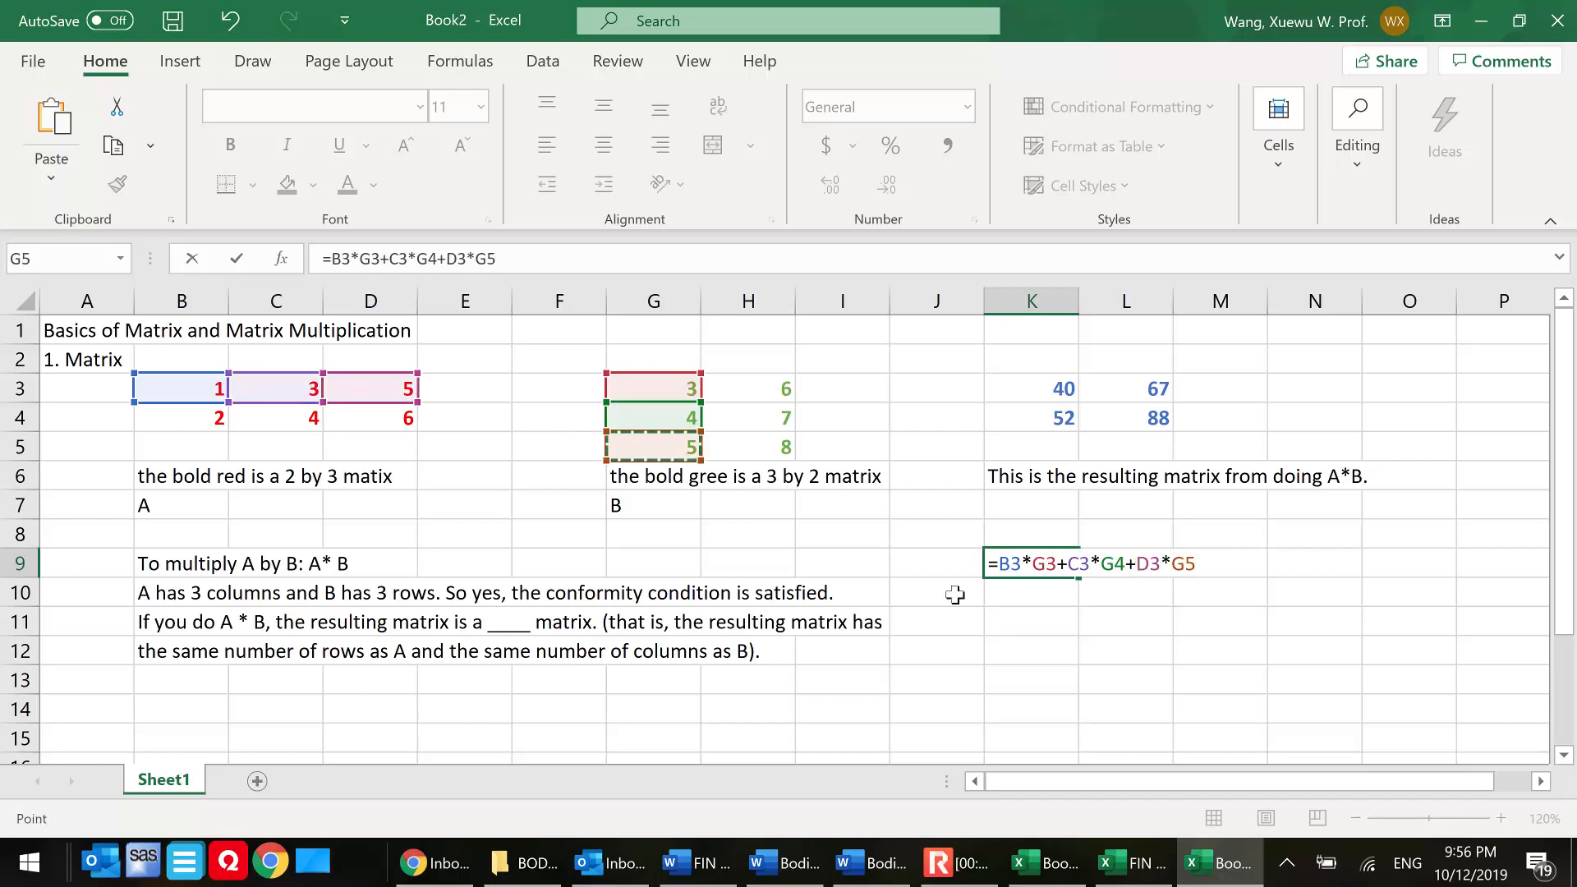
key(Return)
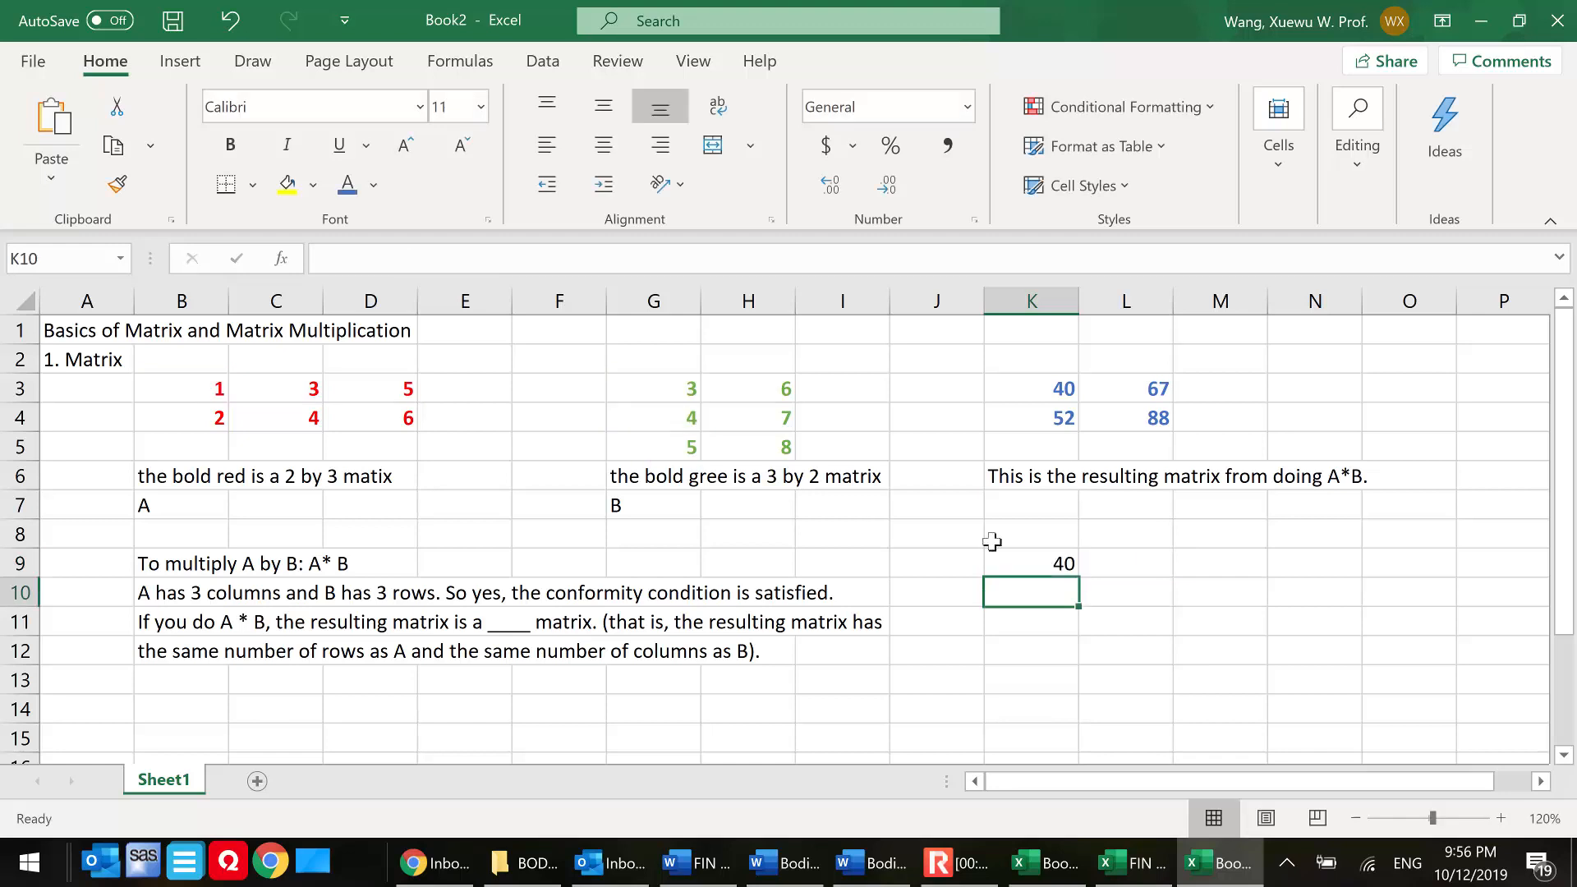
- Examine how the formula in K9 pairs the first row of A with the first column of B
click(1042, 564)
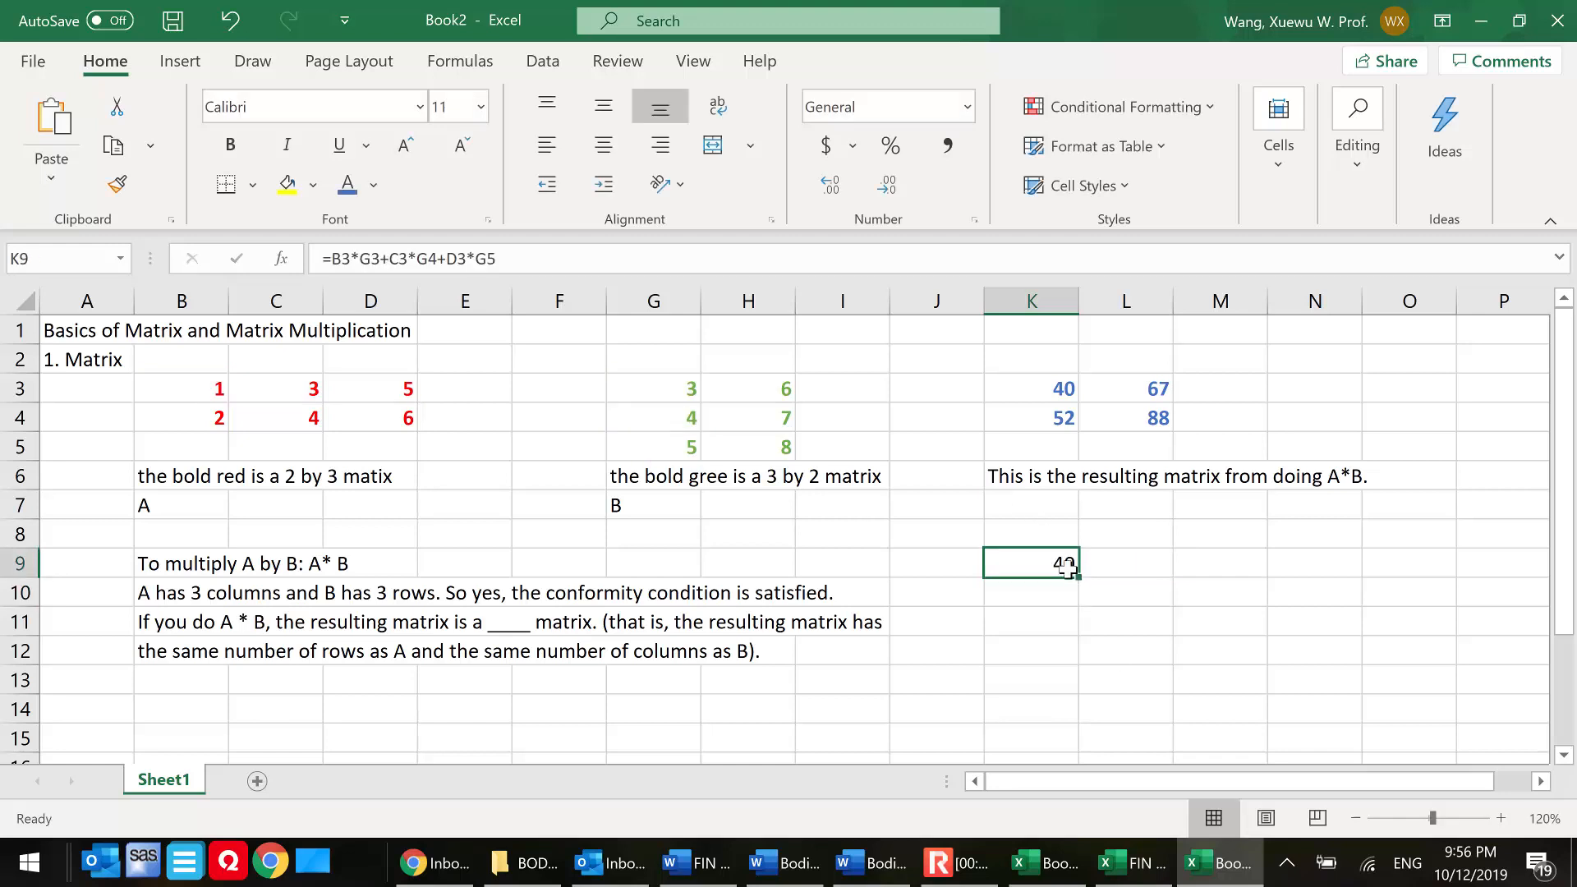
double_click(1040, 561)
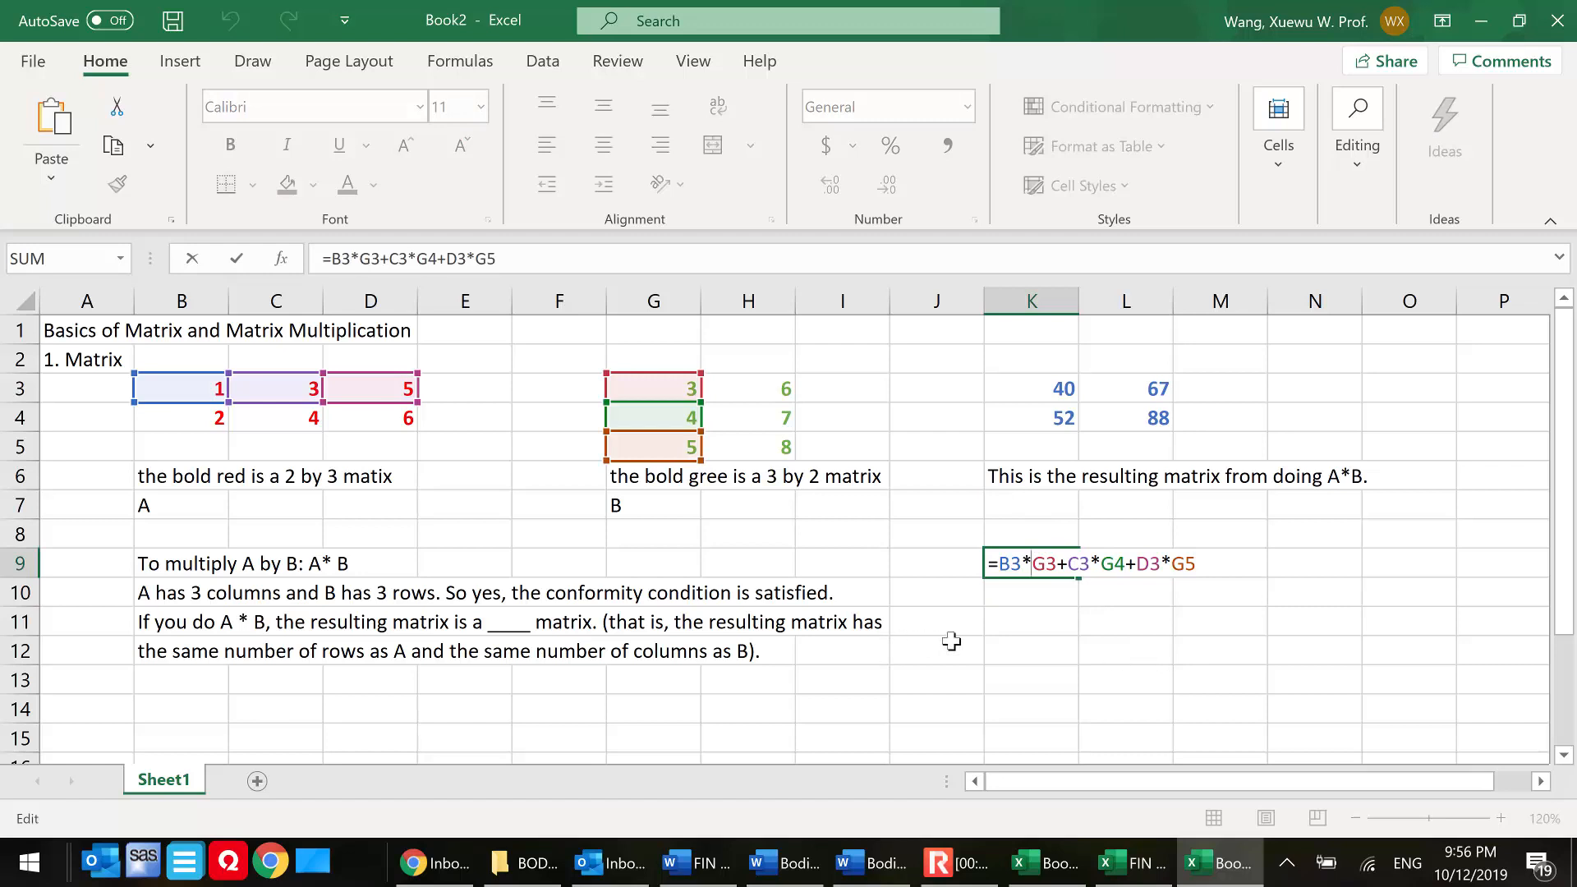
drag(999, 562, 1045, 562)
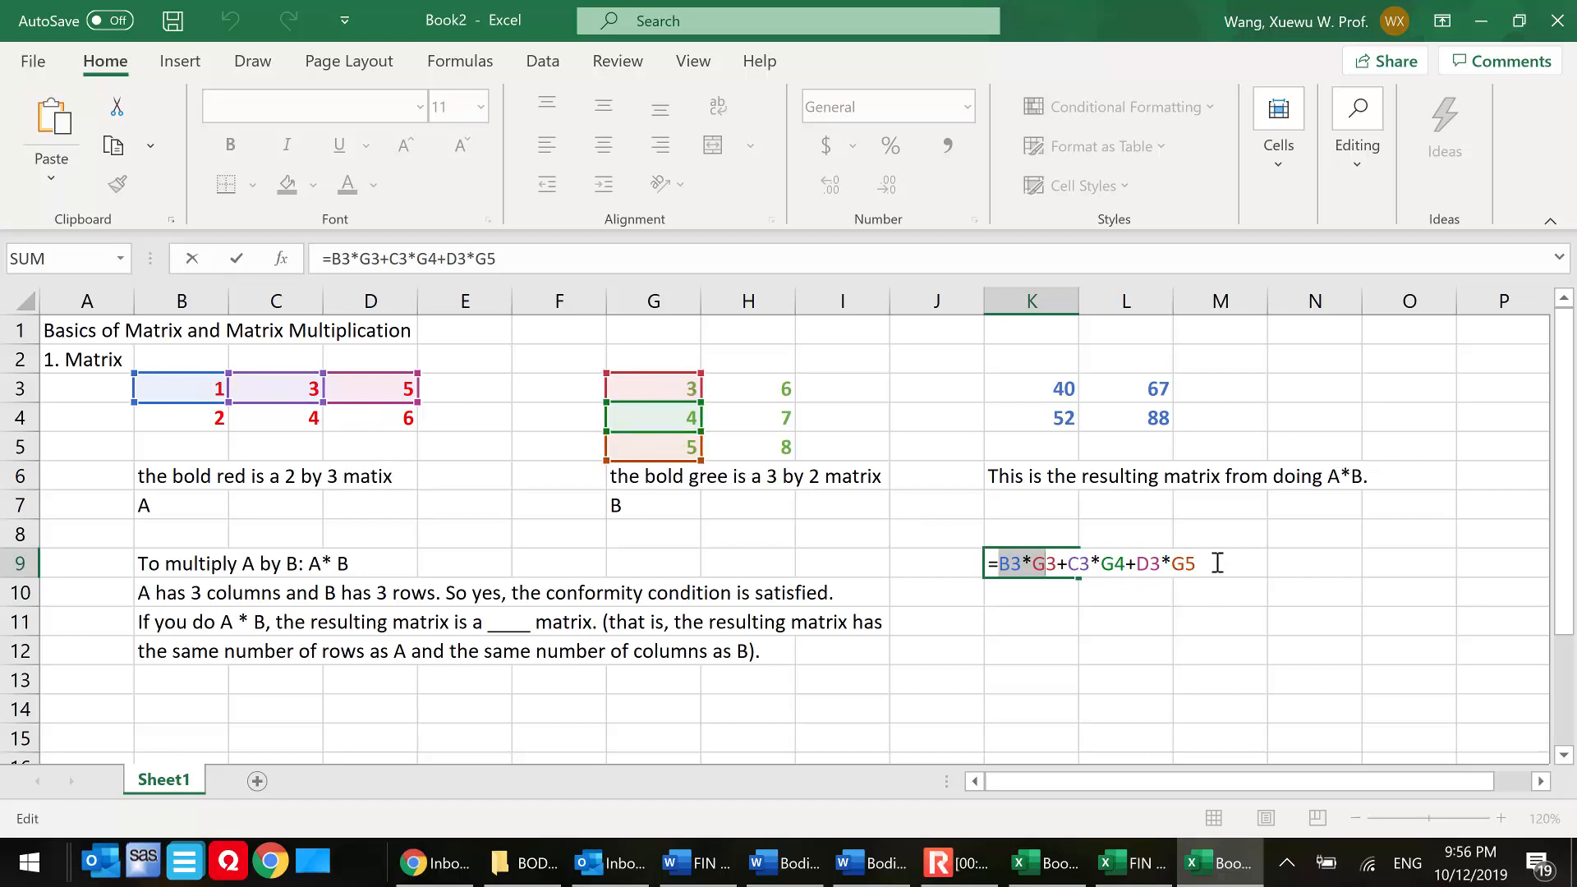
key(Return)
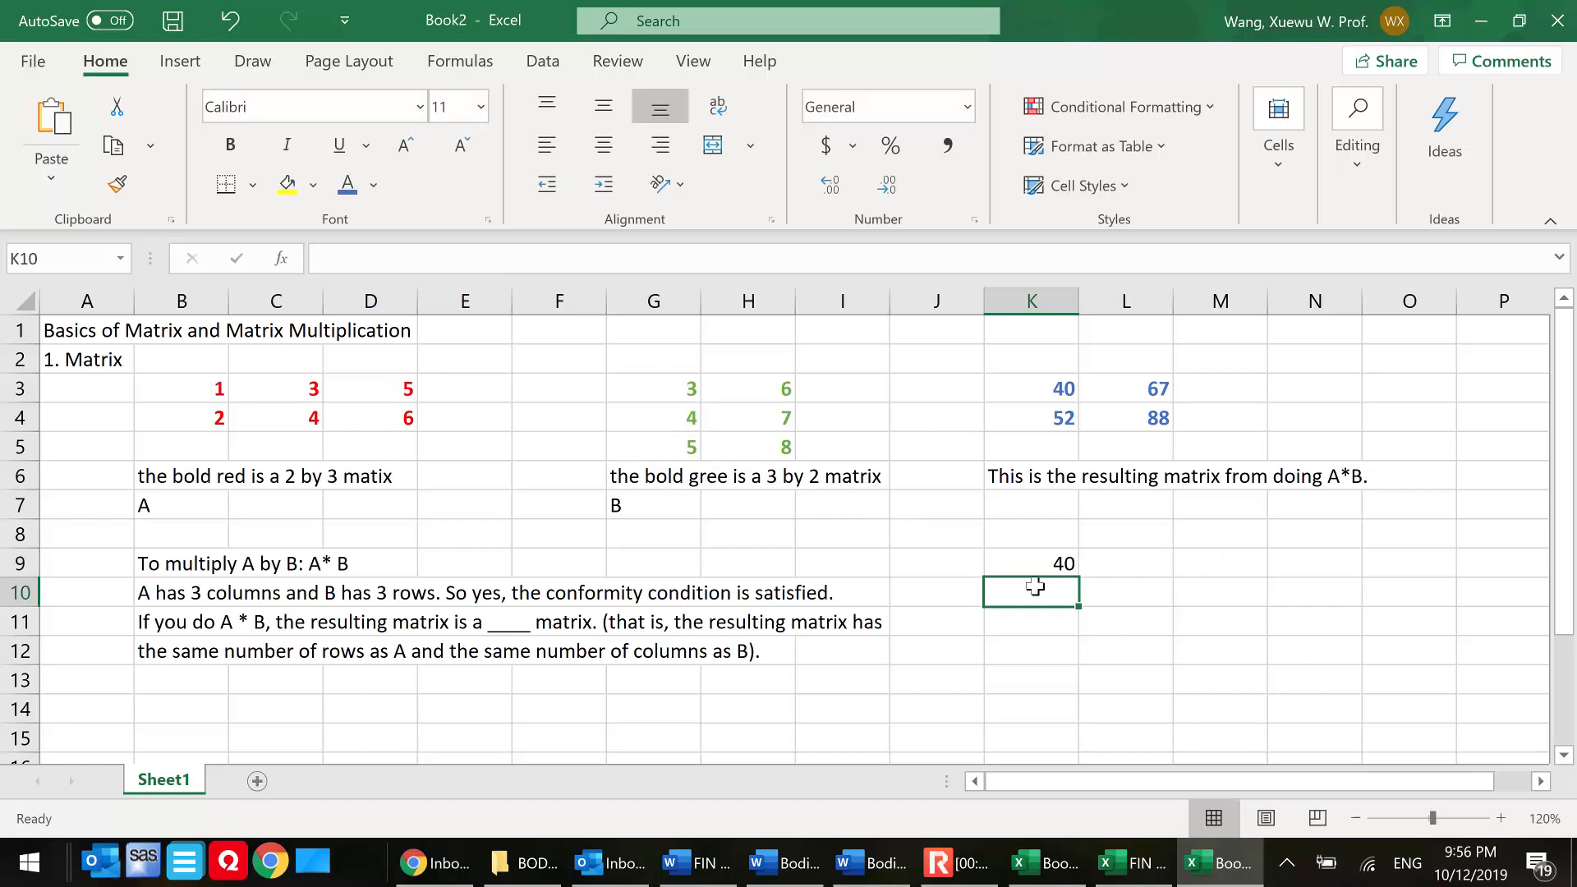
- Calculate the second-row, first-column element of the product manually in K10 with the formula =B4*G3+C4*G4+D4*G5
text(=)
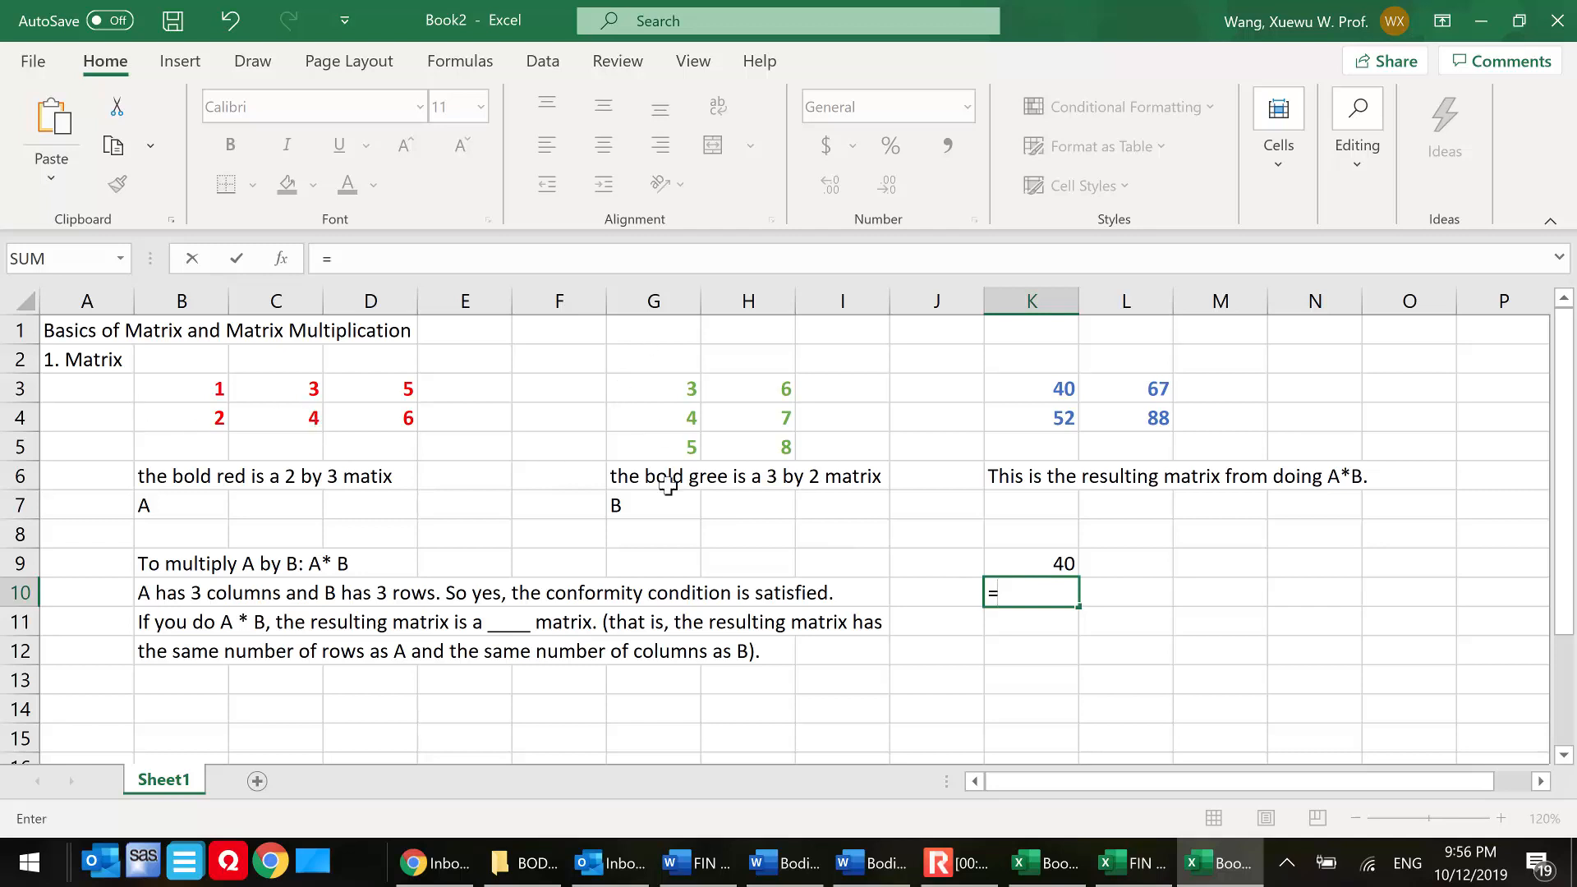
click(199, 423)
text(*)
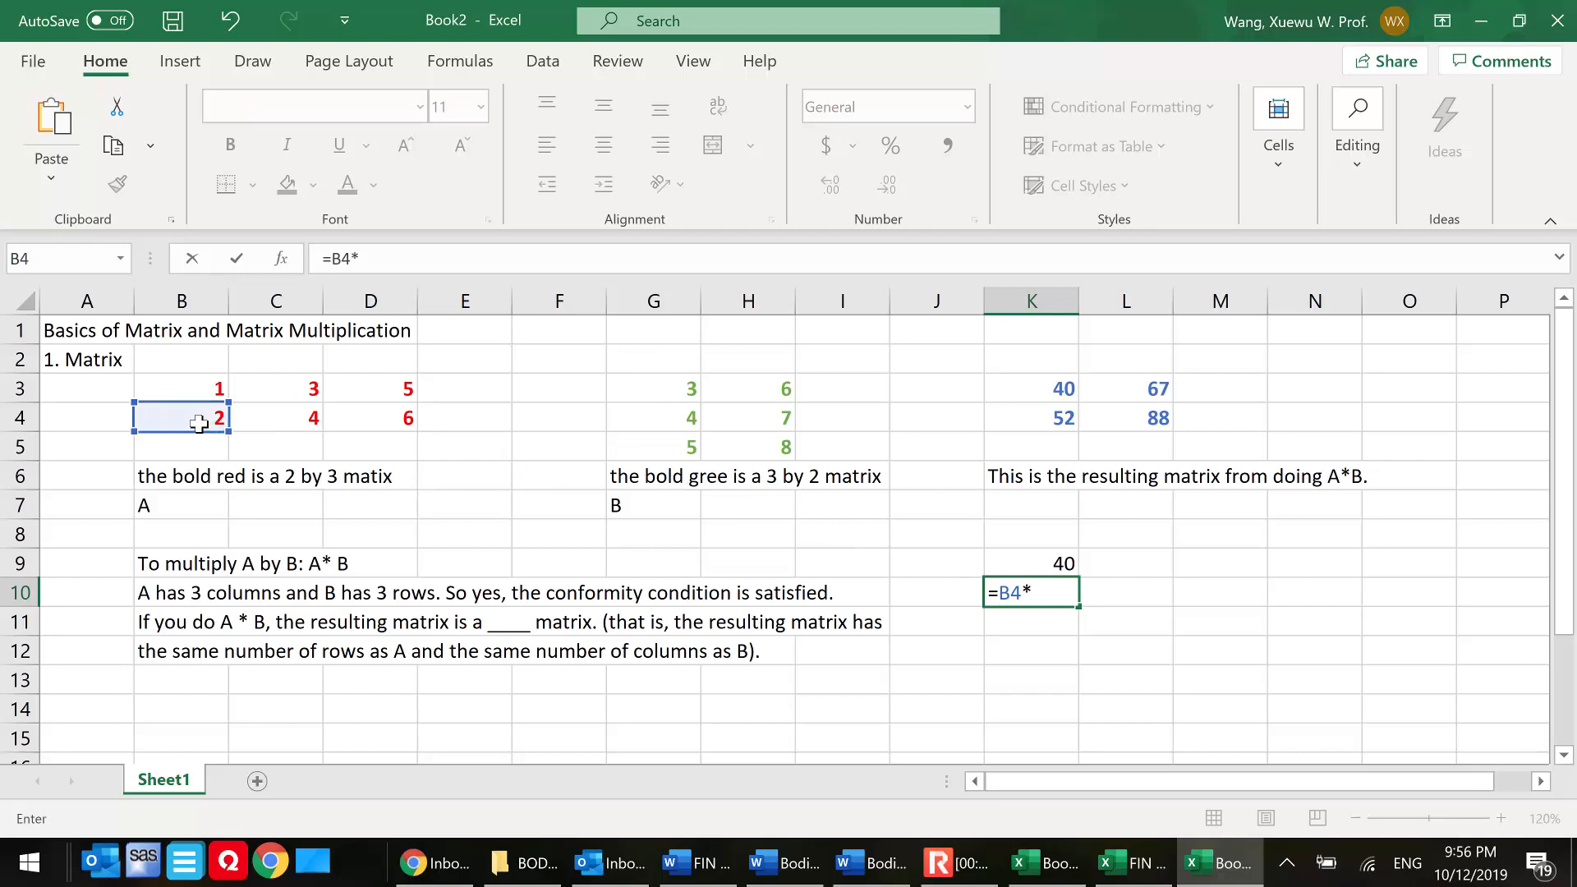
click(655, 387)
text(+)
click(285, 419)
text(*)
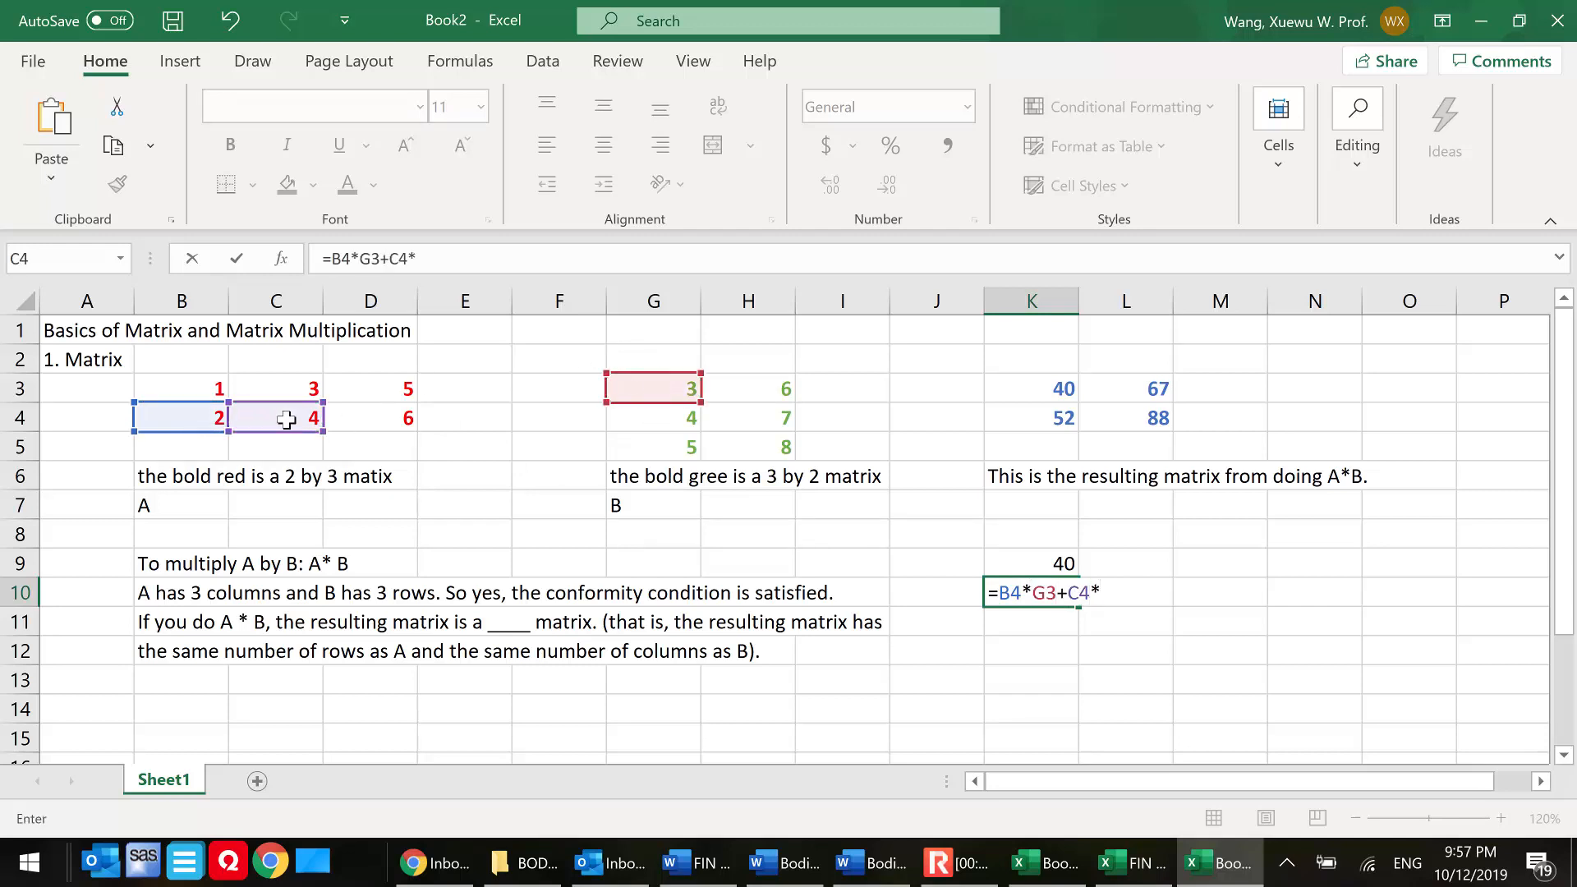
click(640, 417)
text(+)
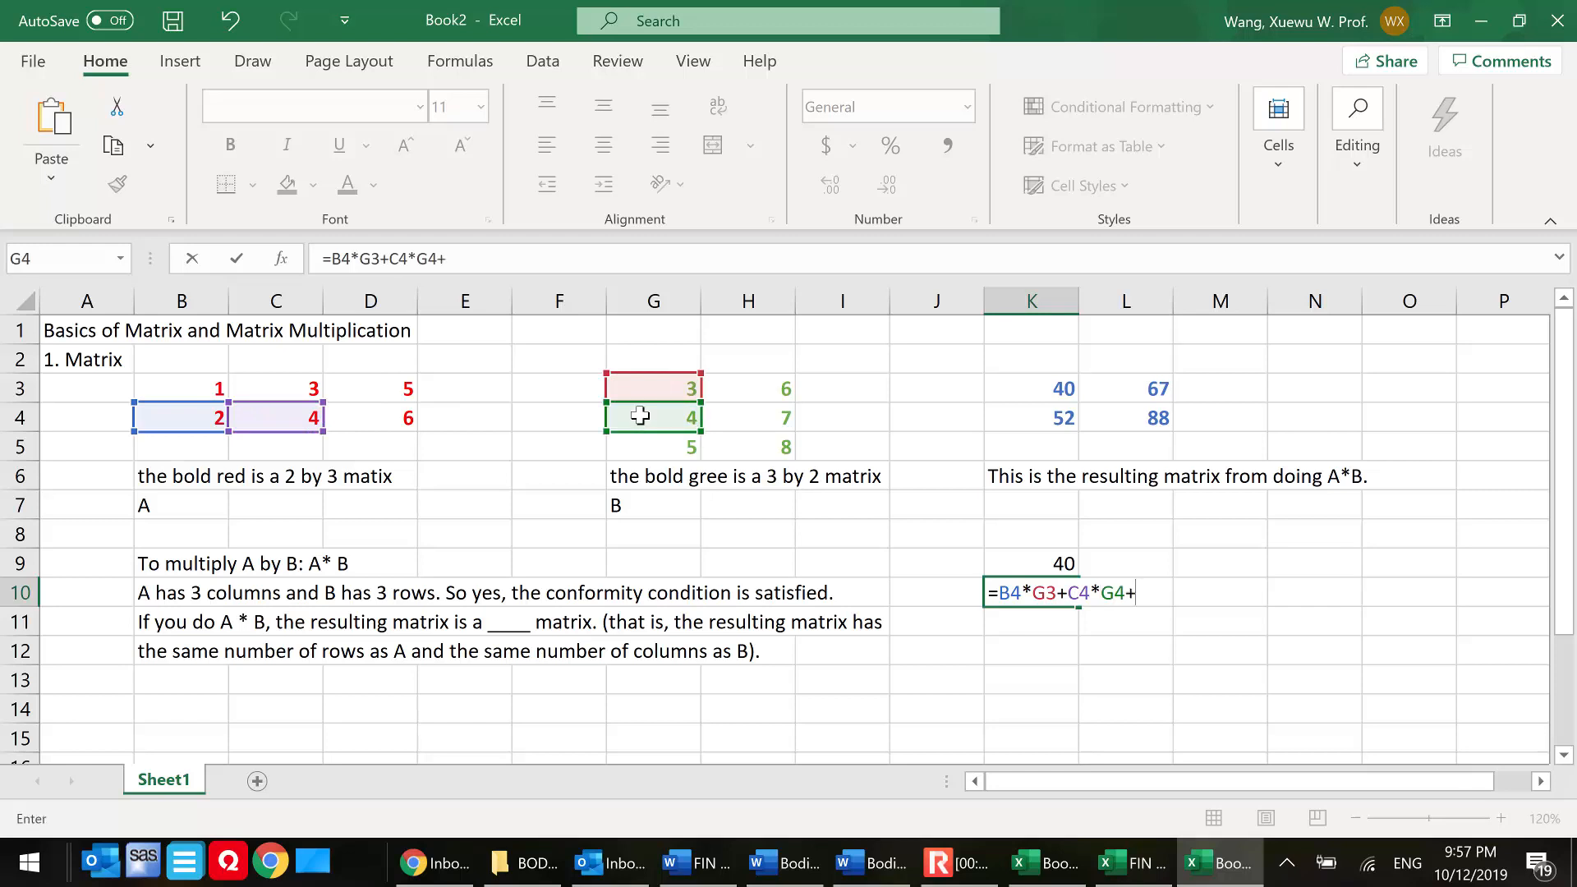
click(396, 420)
text(*)
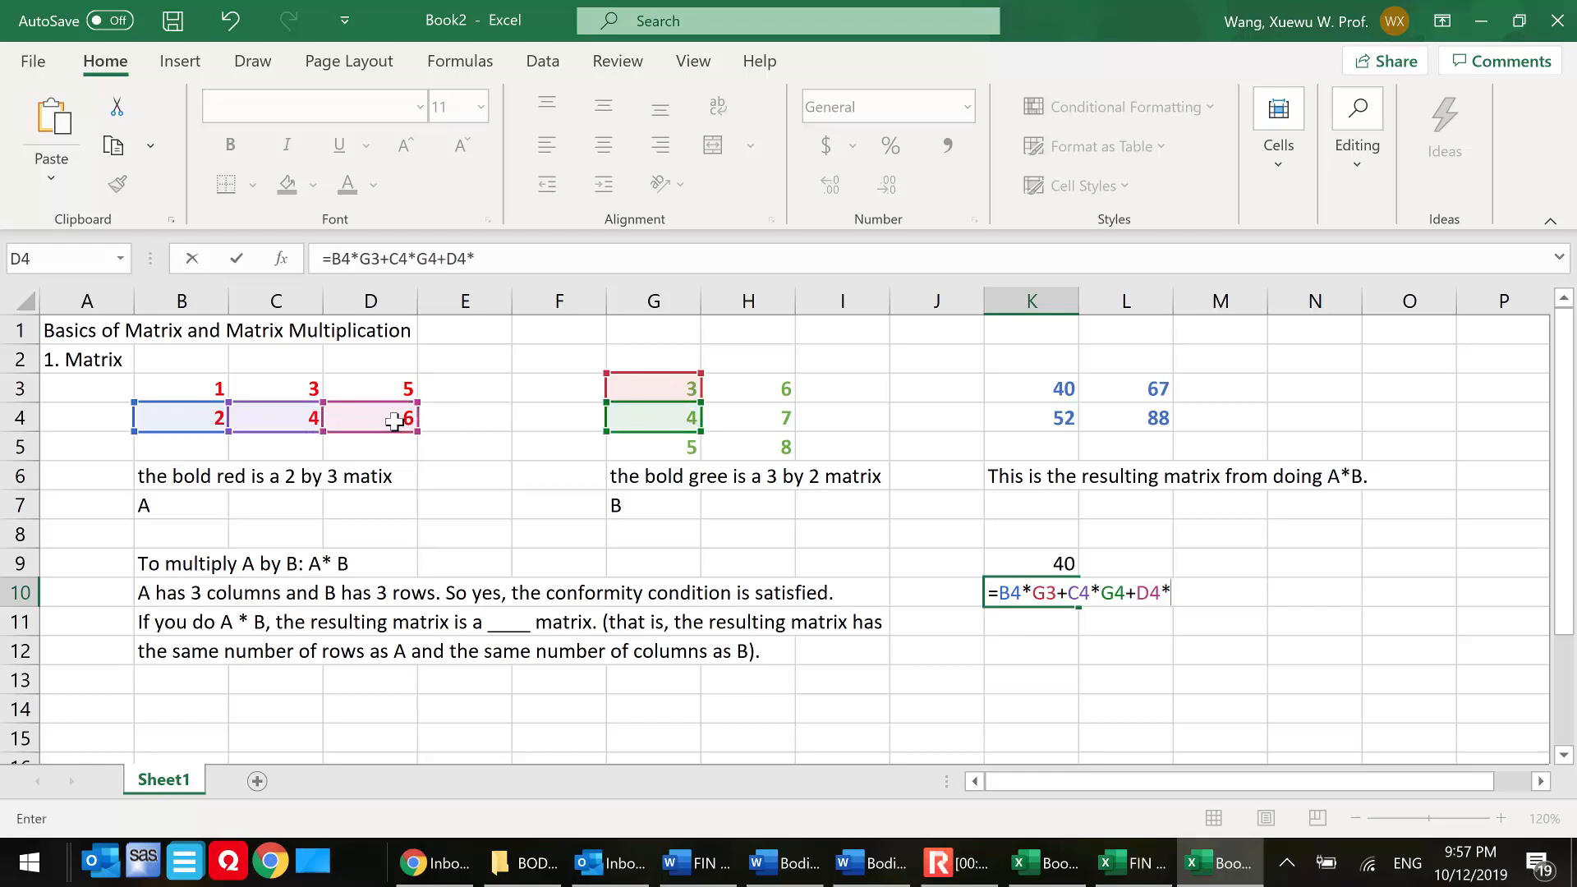
click(641, 446)
key(Return)
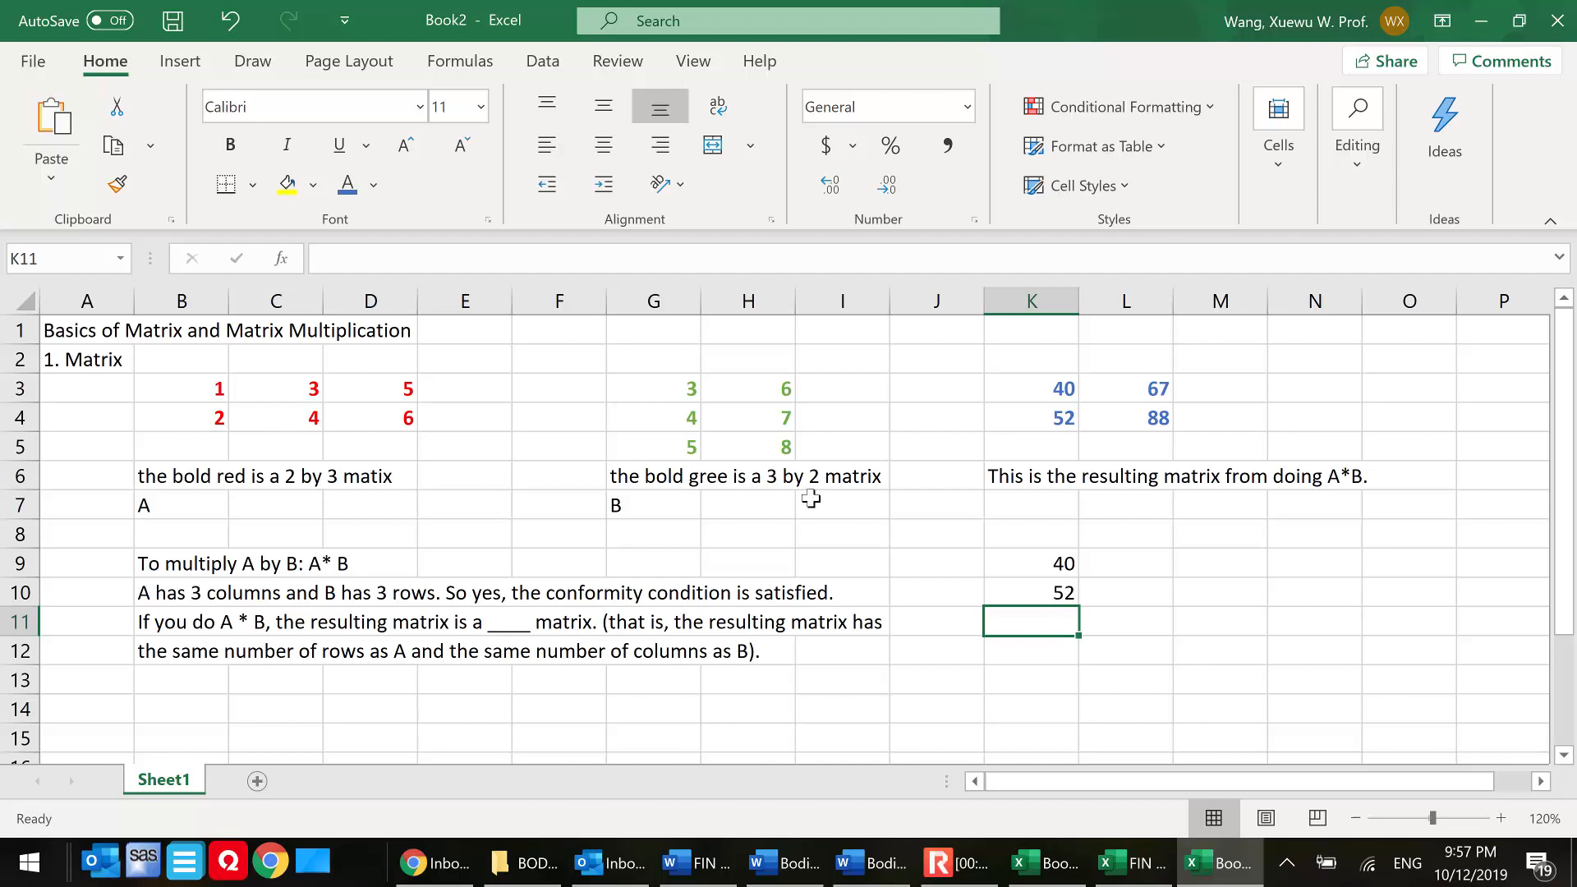
click(1042, 589)
drag(1032, 562, 1034, 591)
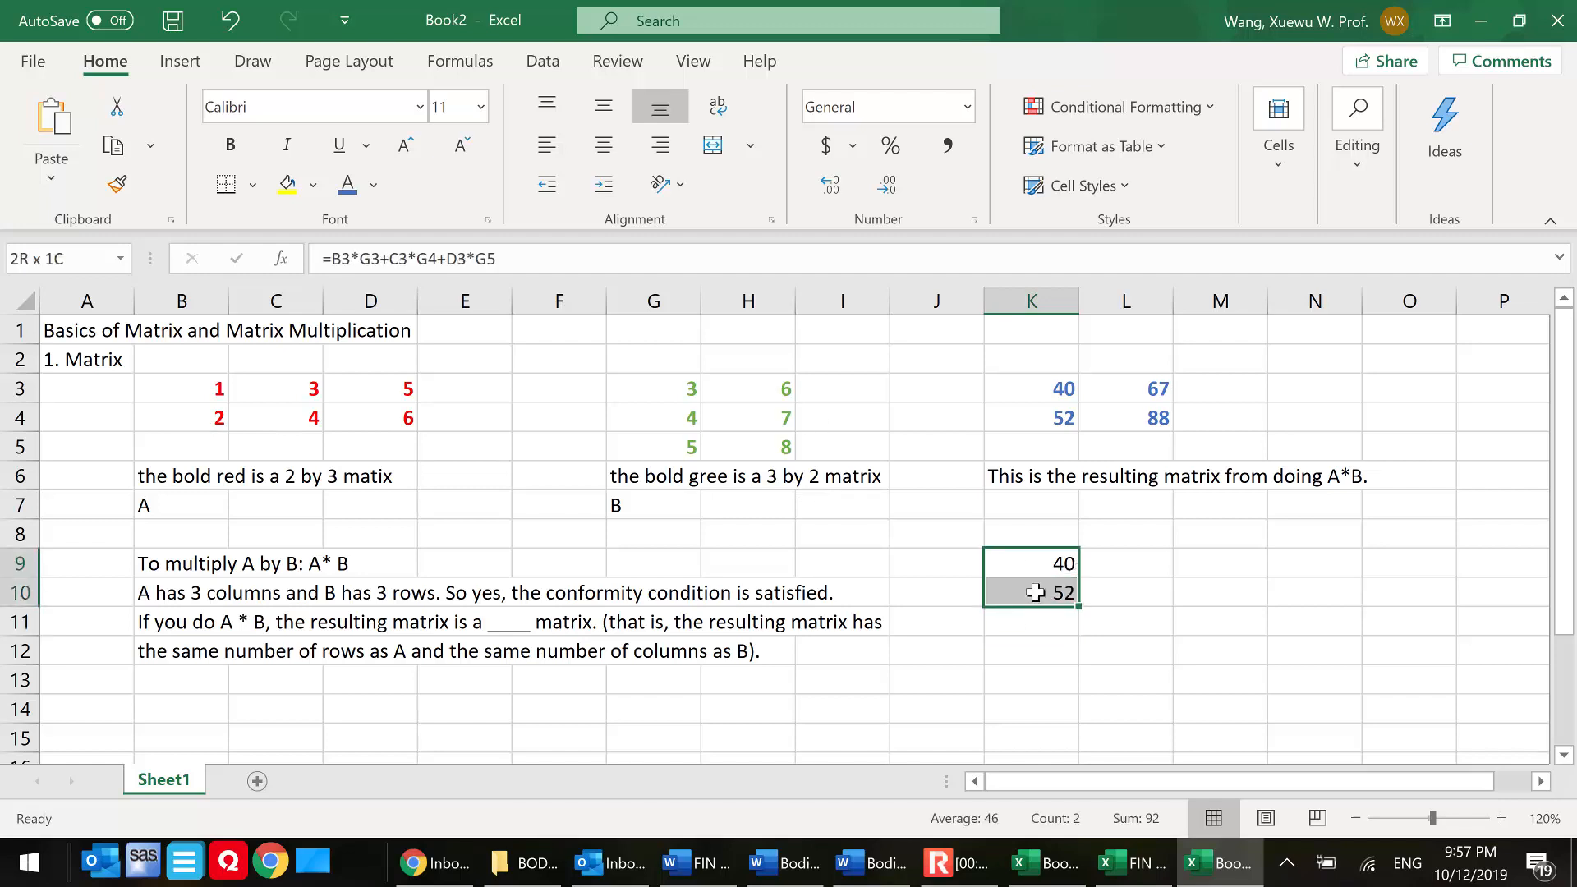
- Calculate the first-row, second-column element manually in L9 with the formula =B3*H3+C3*H4+D3*H5 and dismiss the notification
click(1149, 563)
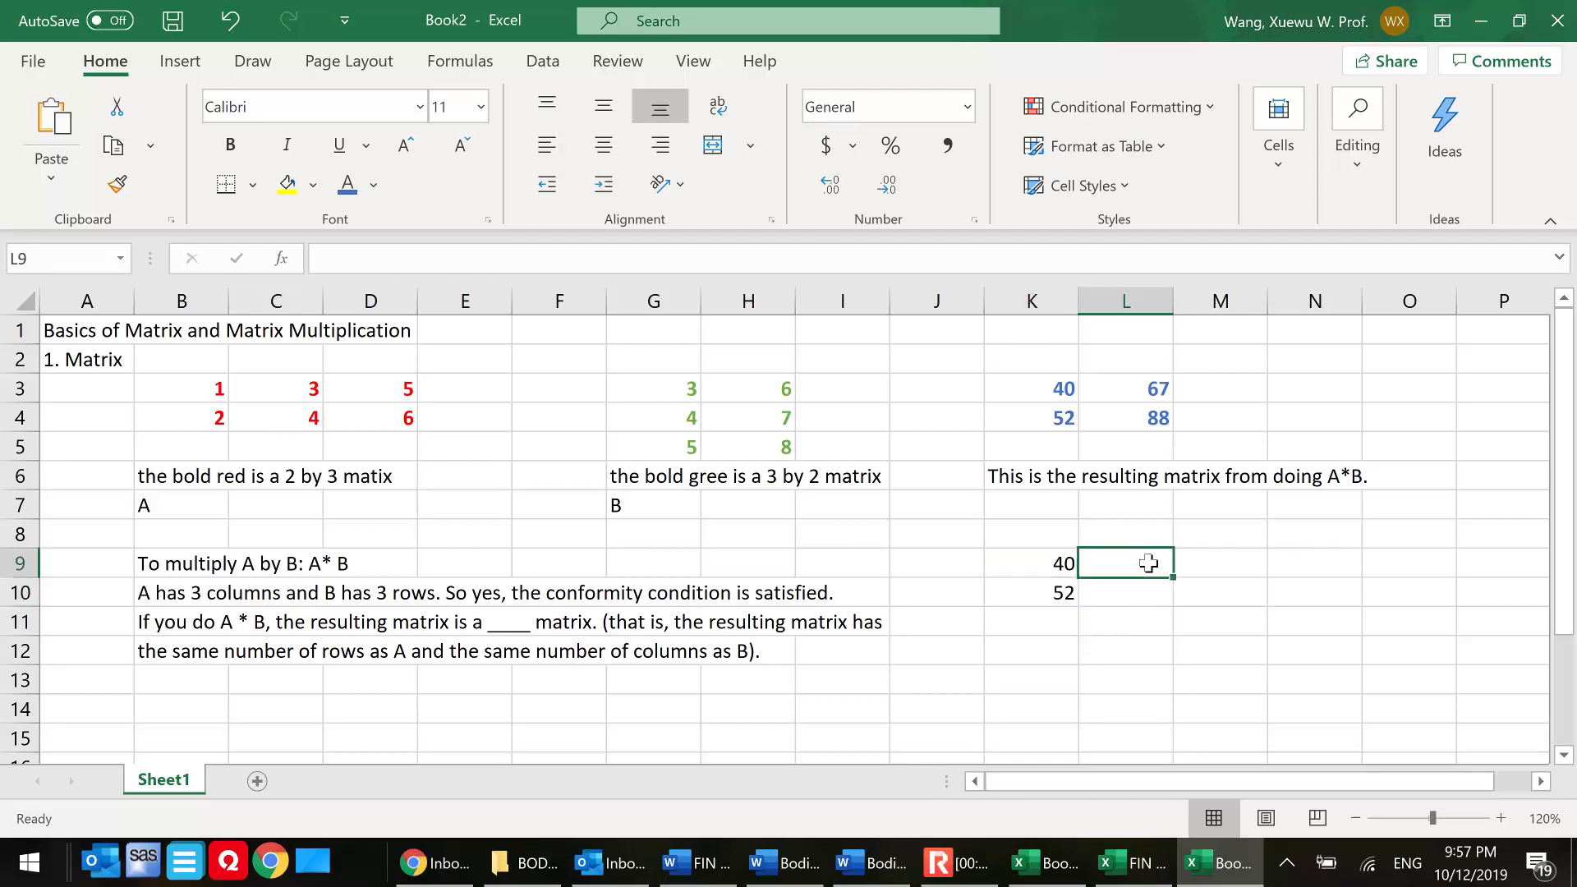
text(=)
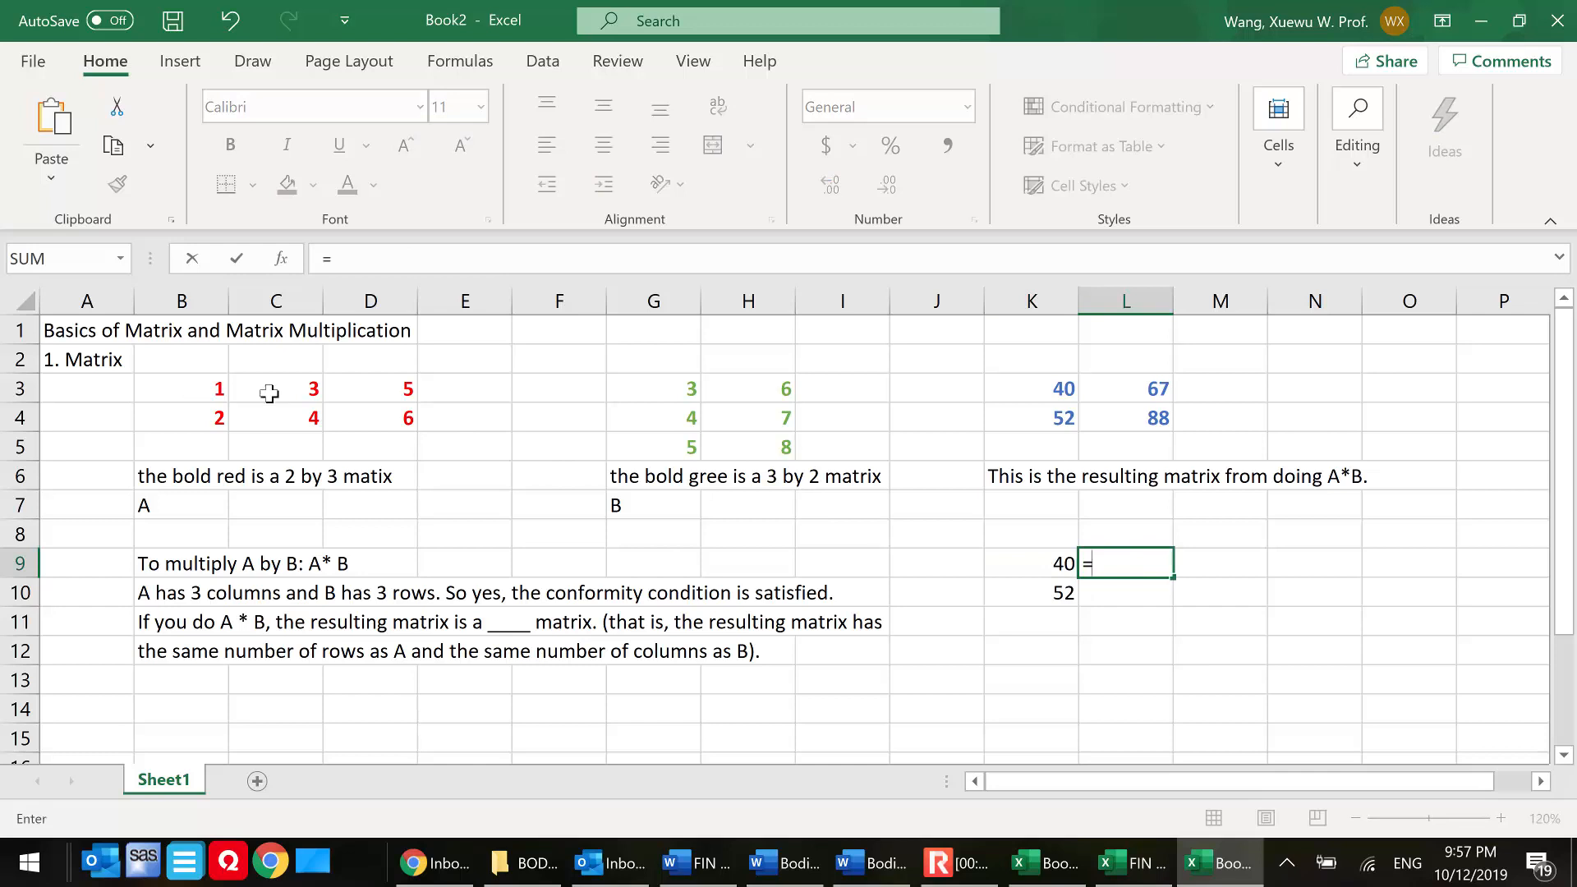
click(207, 386)
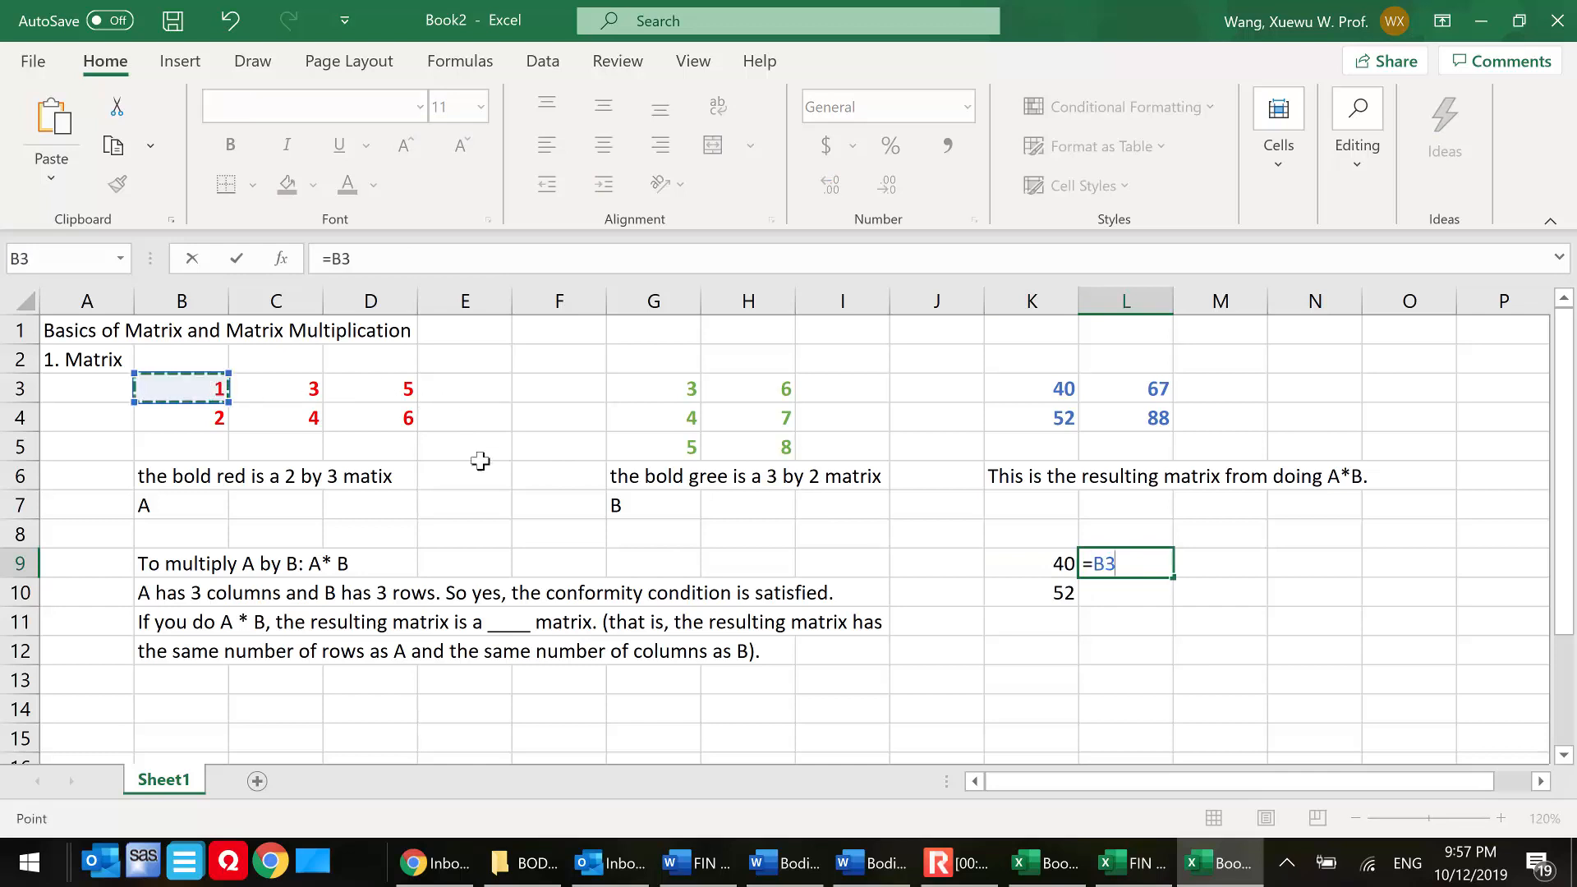
text(*)
click(756, 386)
text(+)
click(283, 392)
text(*)
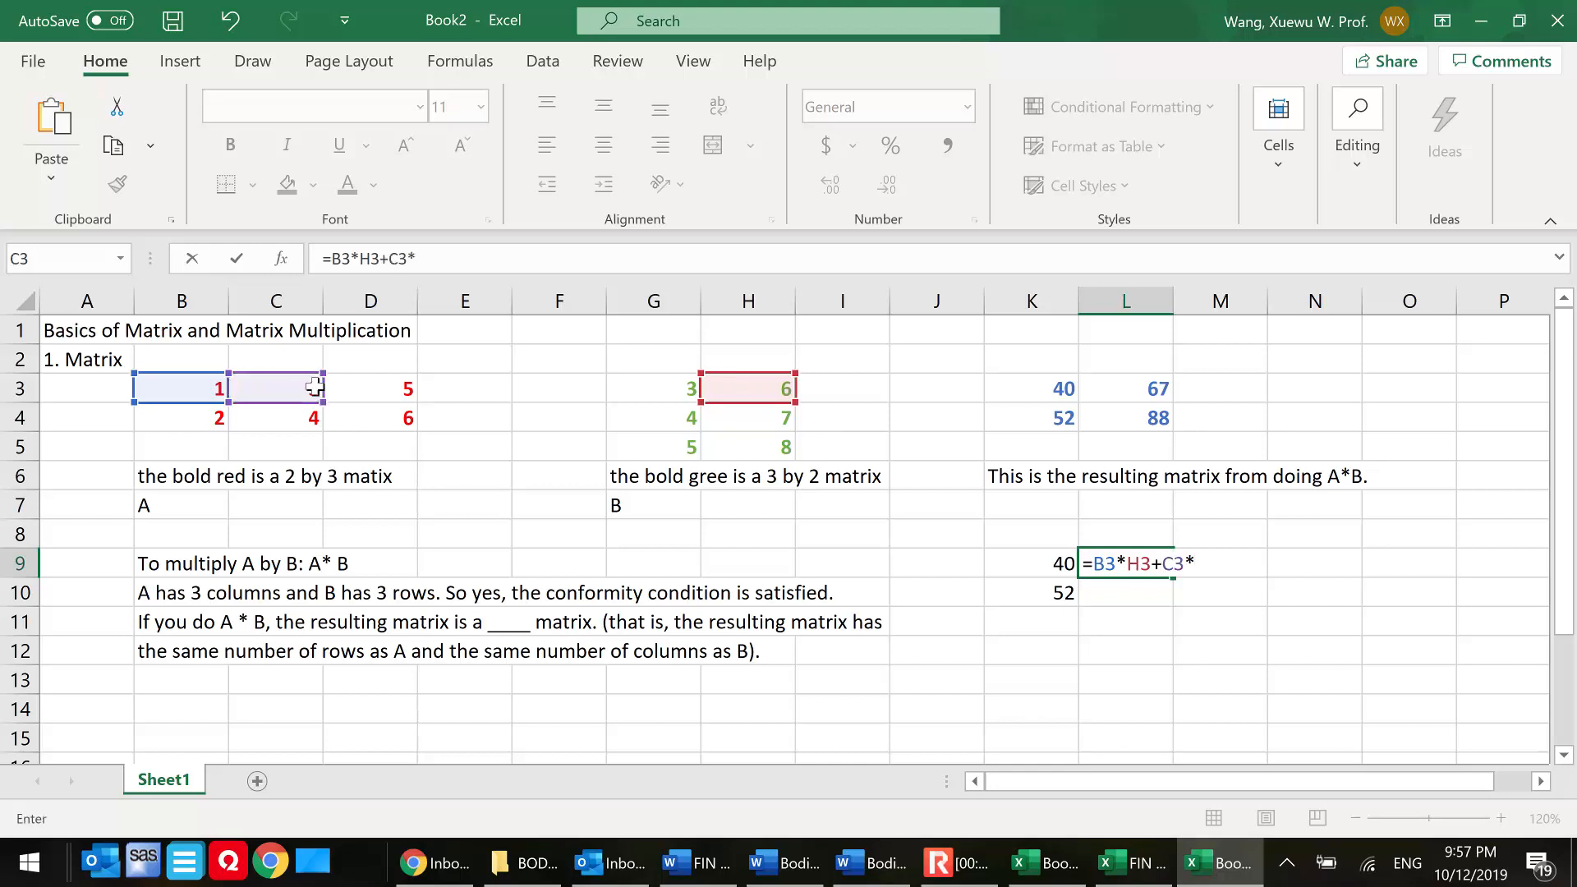
click(761, 420)
text(+)
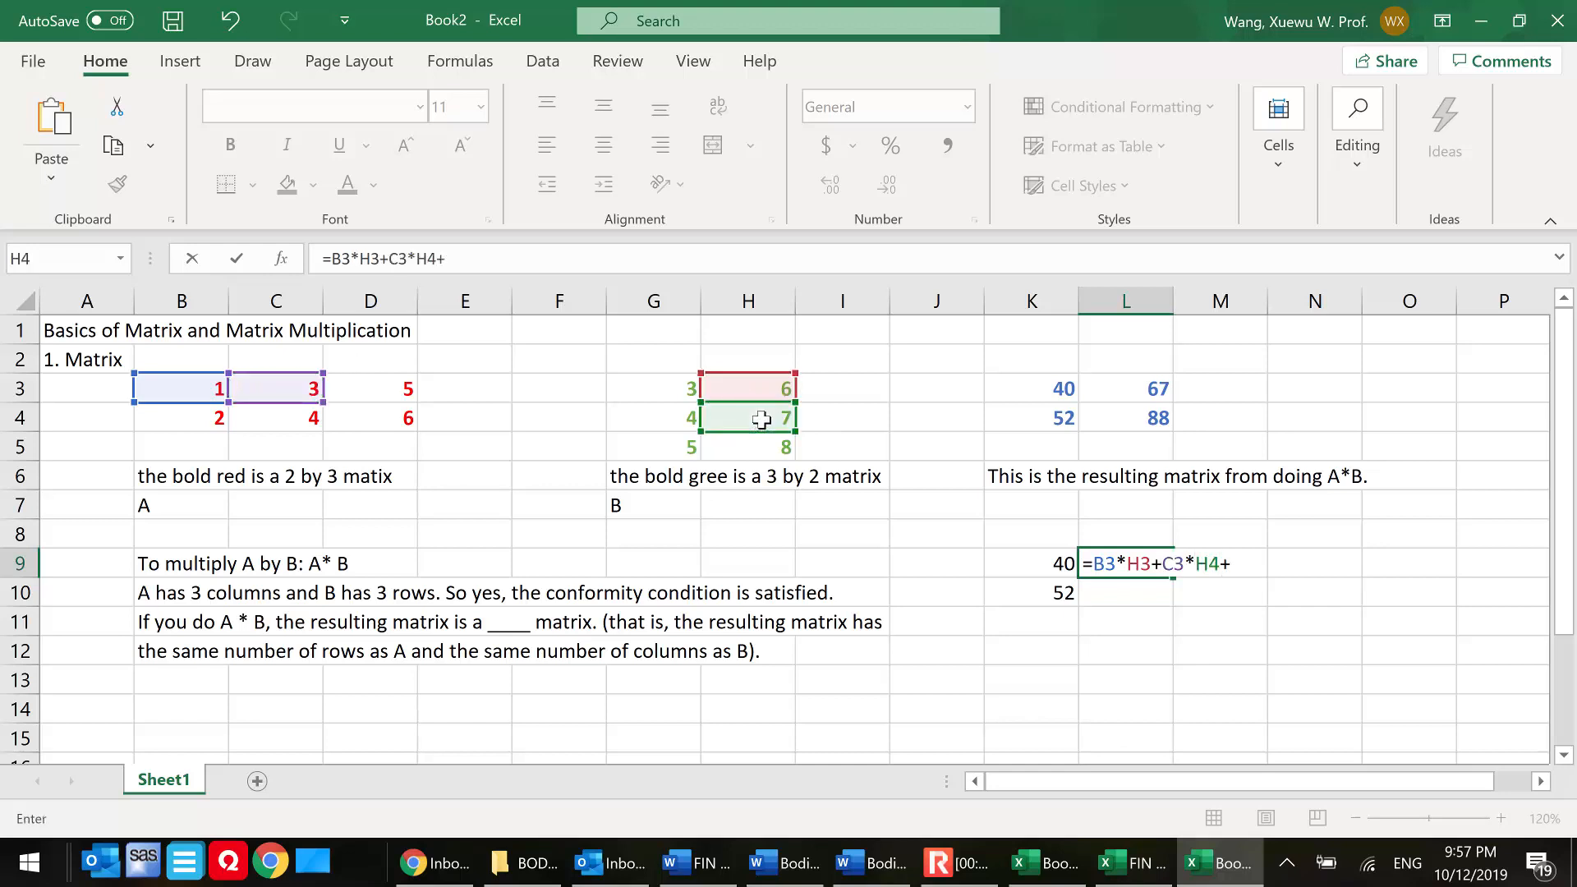
click(387, 383)
text(*)
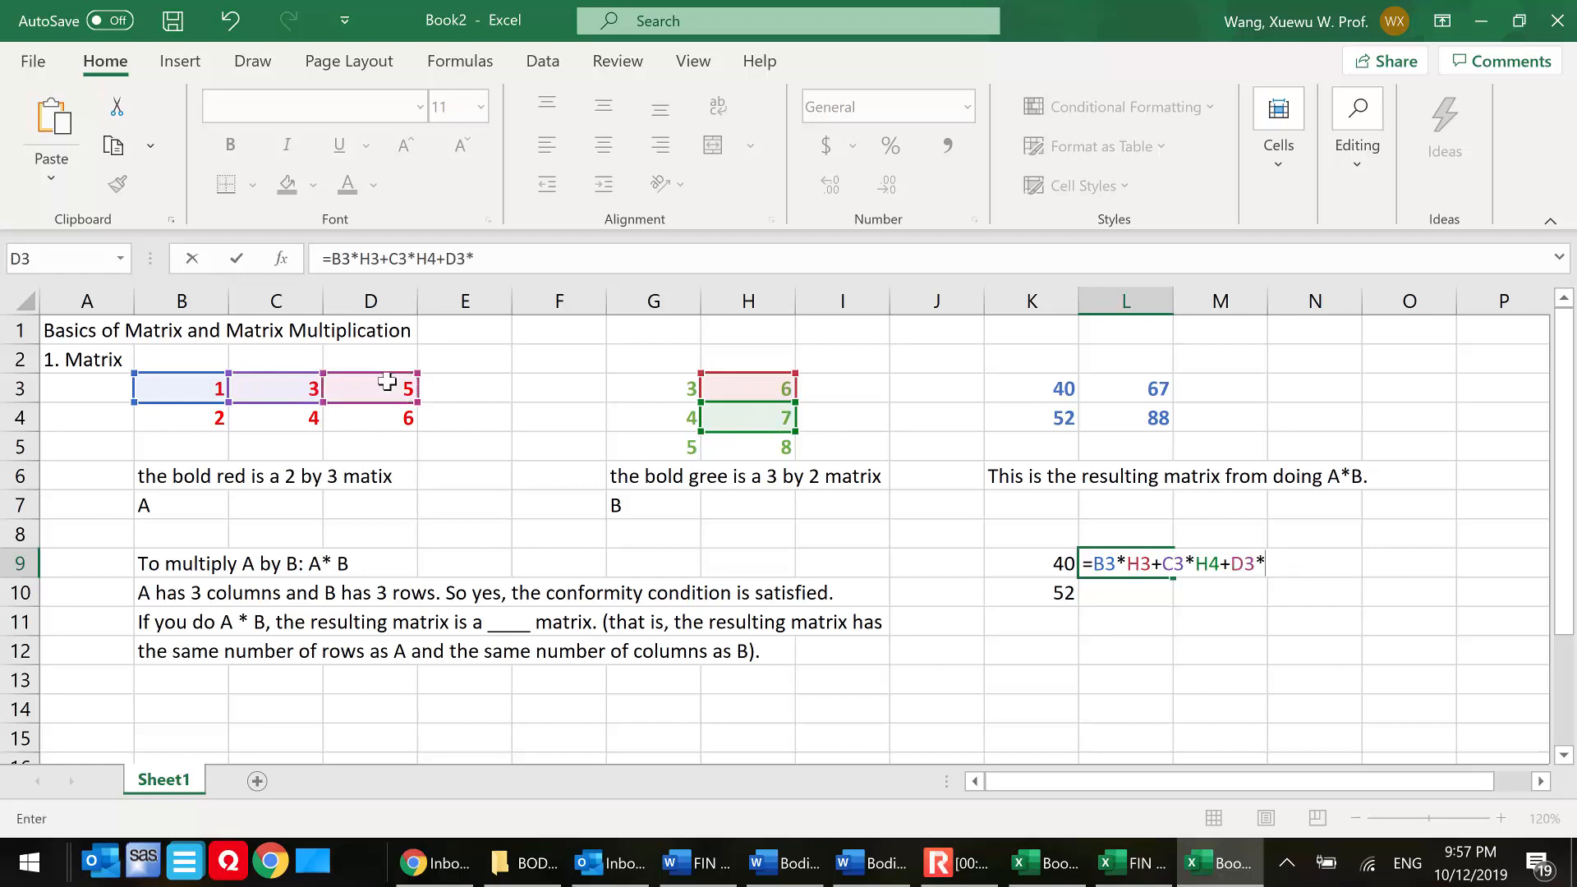
click(771, 450)
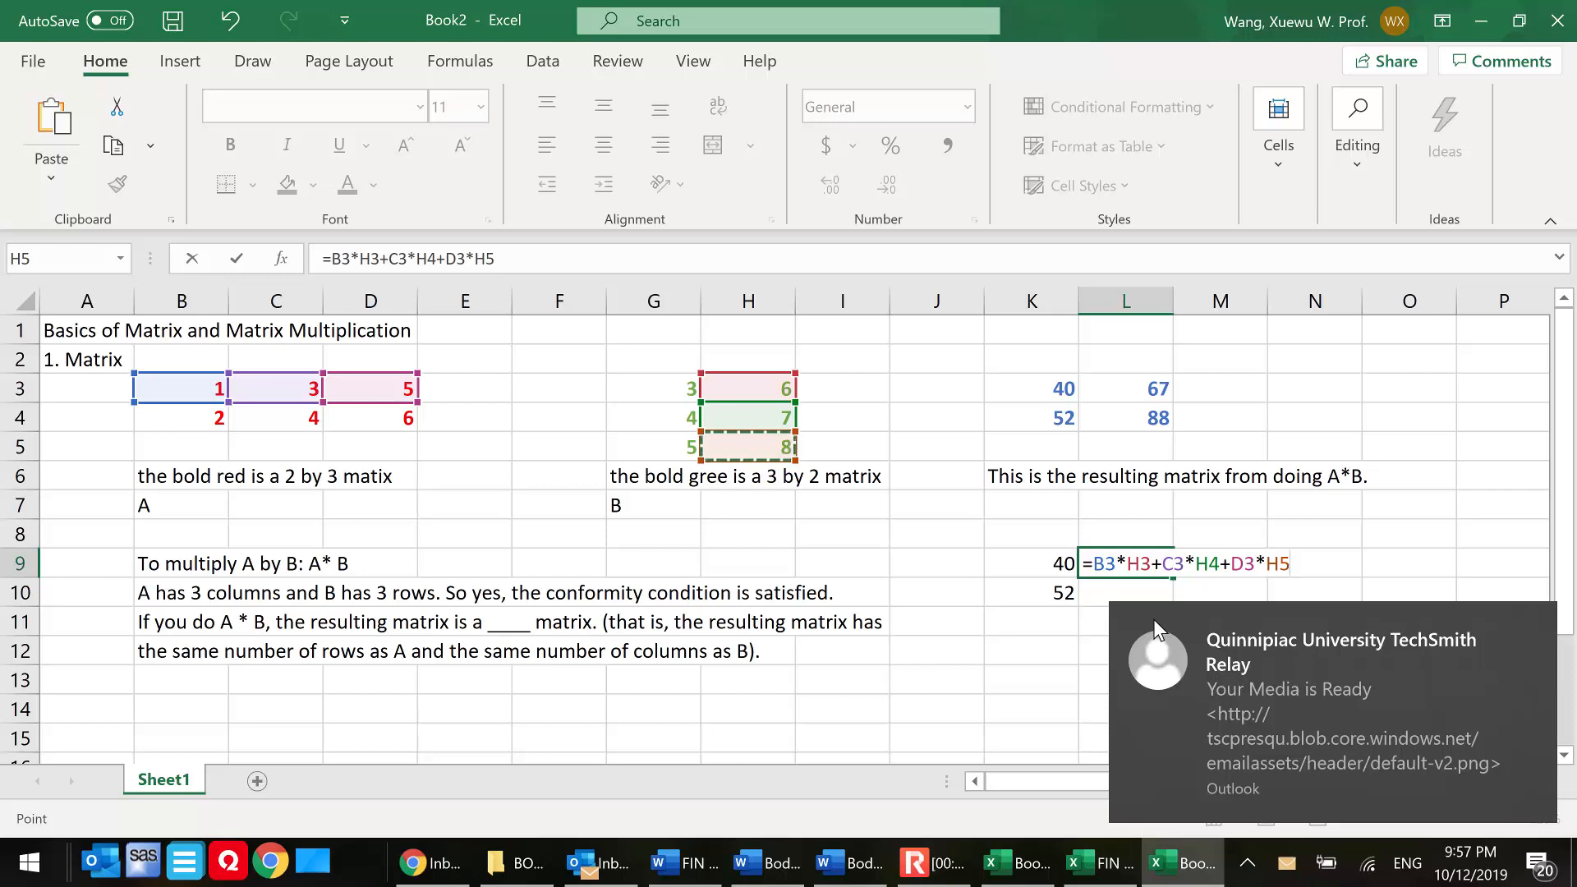
key(Return)
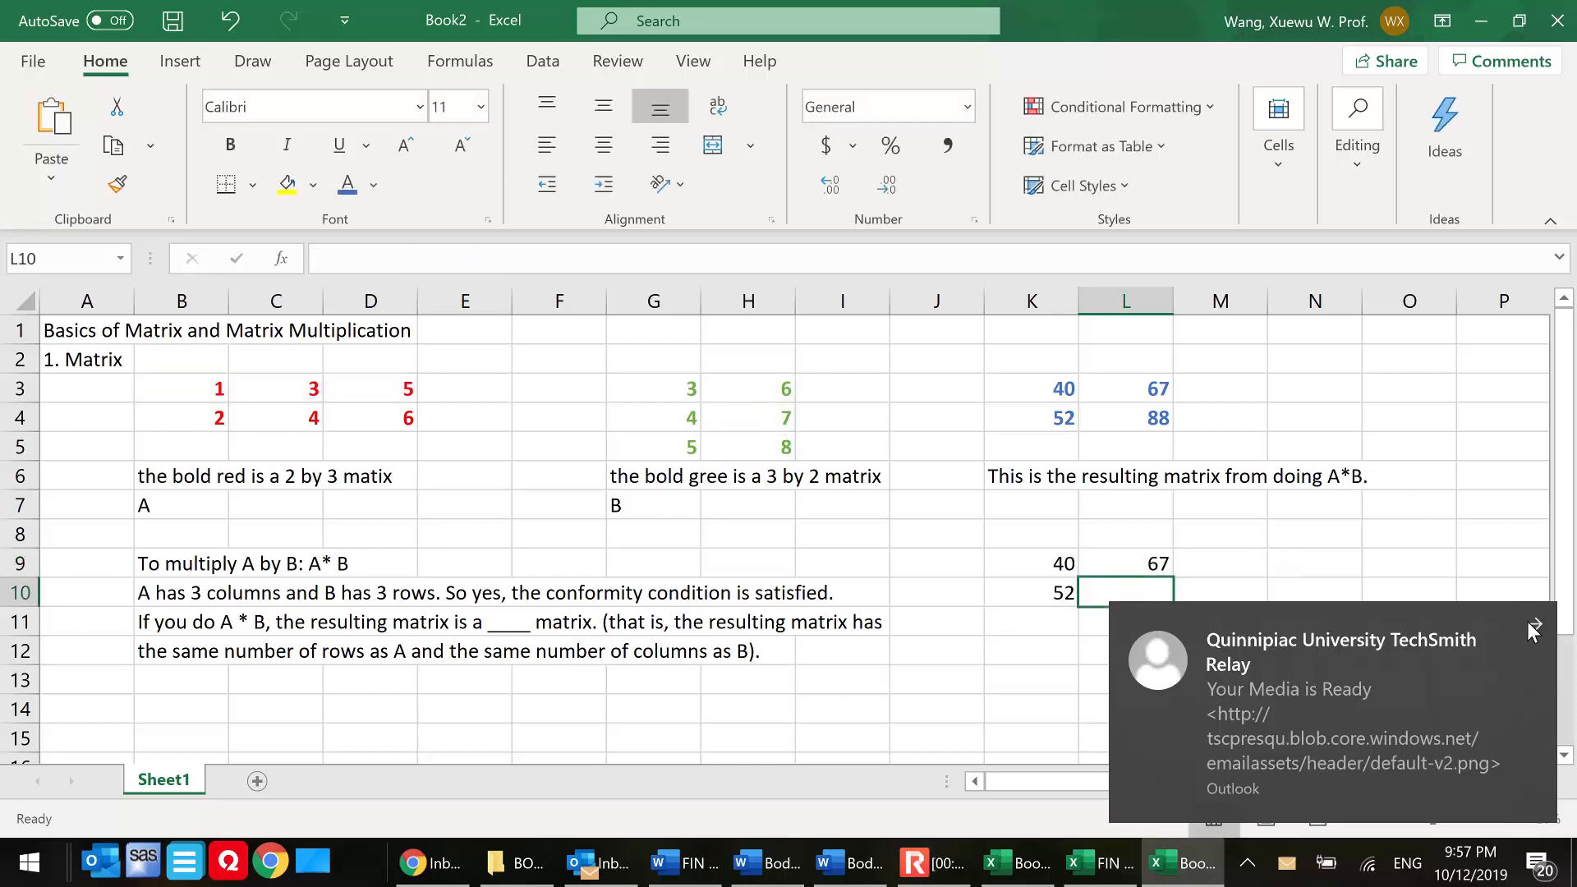
click(1533, 626)
- Calculate the second-row, second-column element manually in L10 with the formula =B4*H3+C4*H4+D4*H5
text(=)
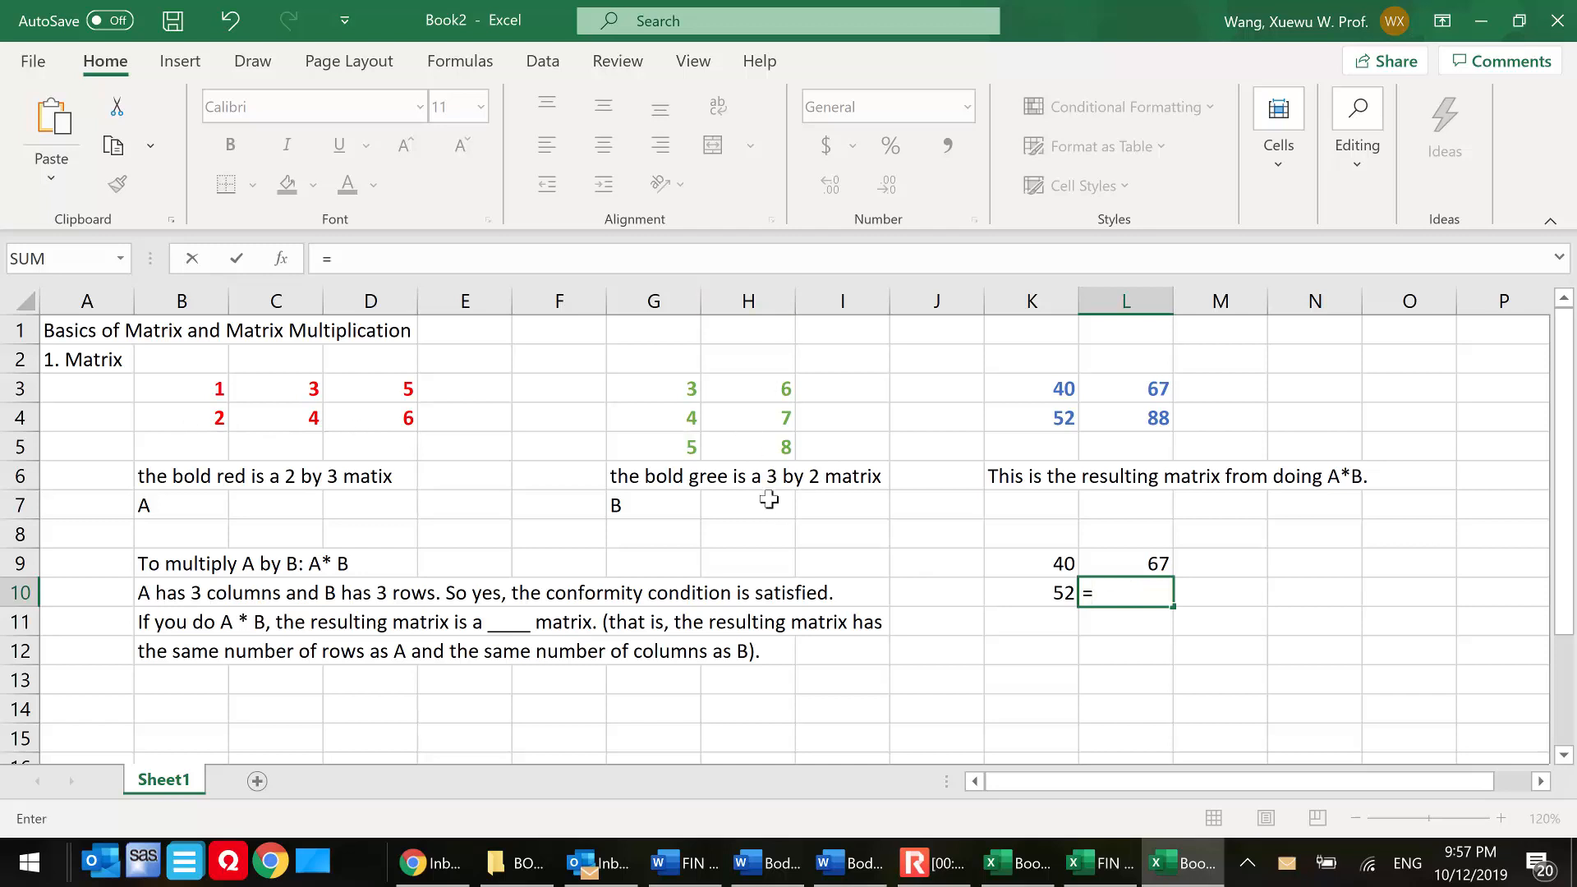
click(190, 420)
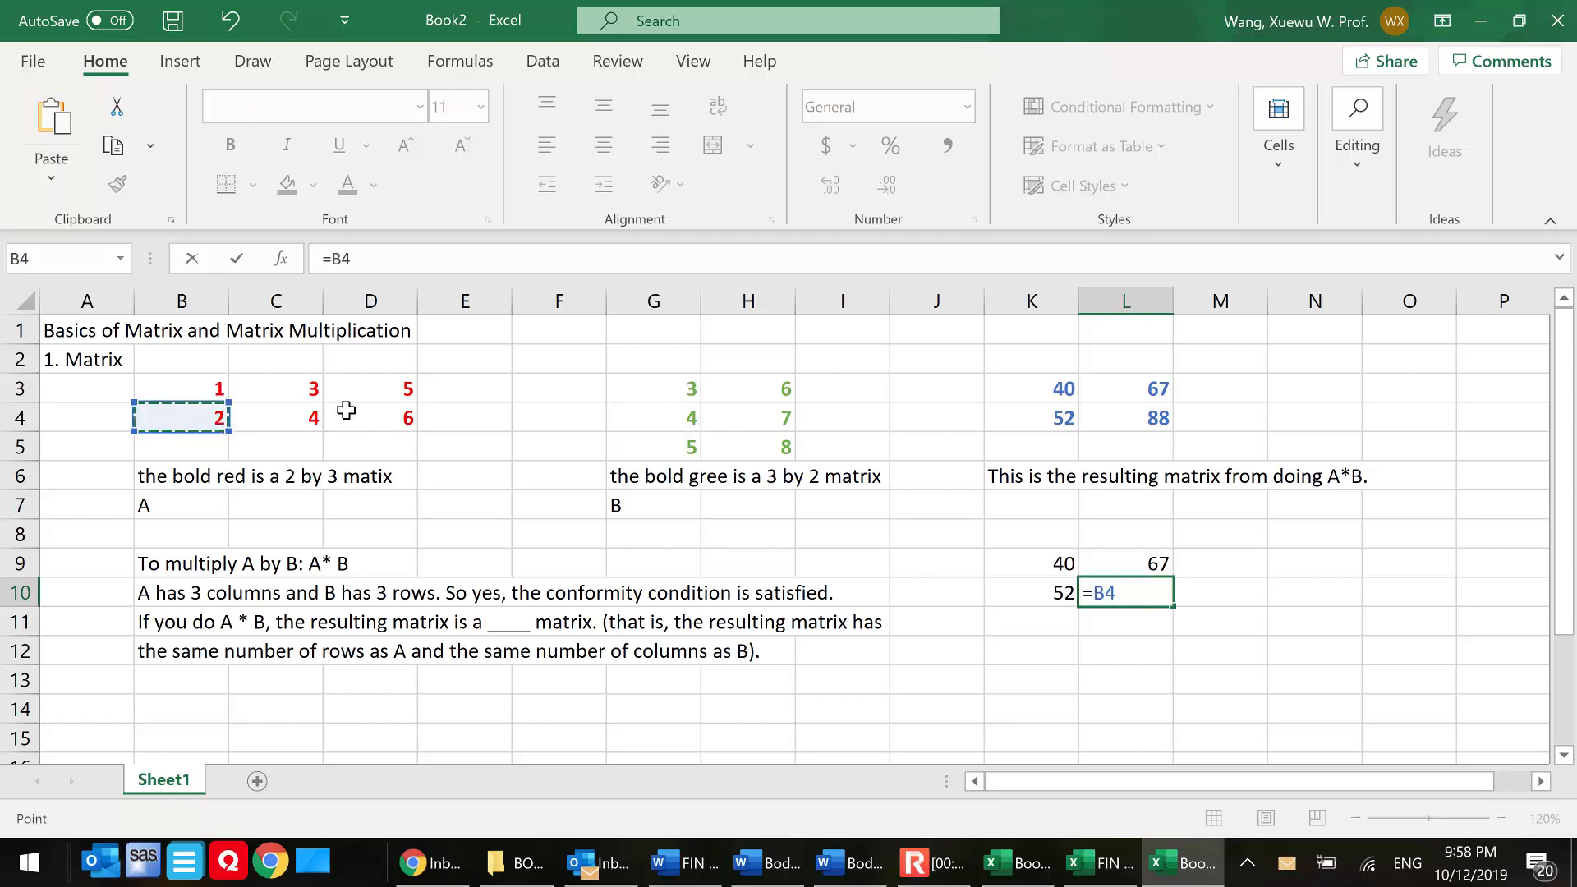
text(*)
click(772, 389)
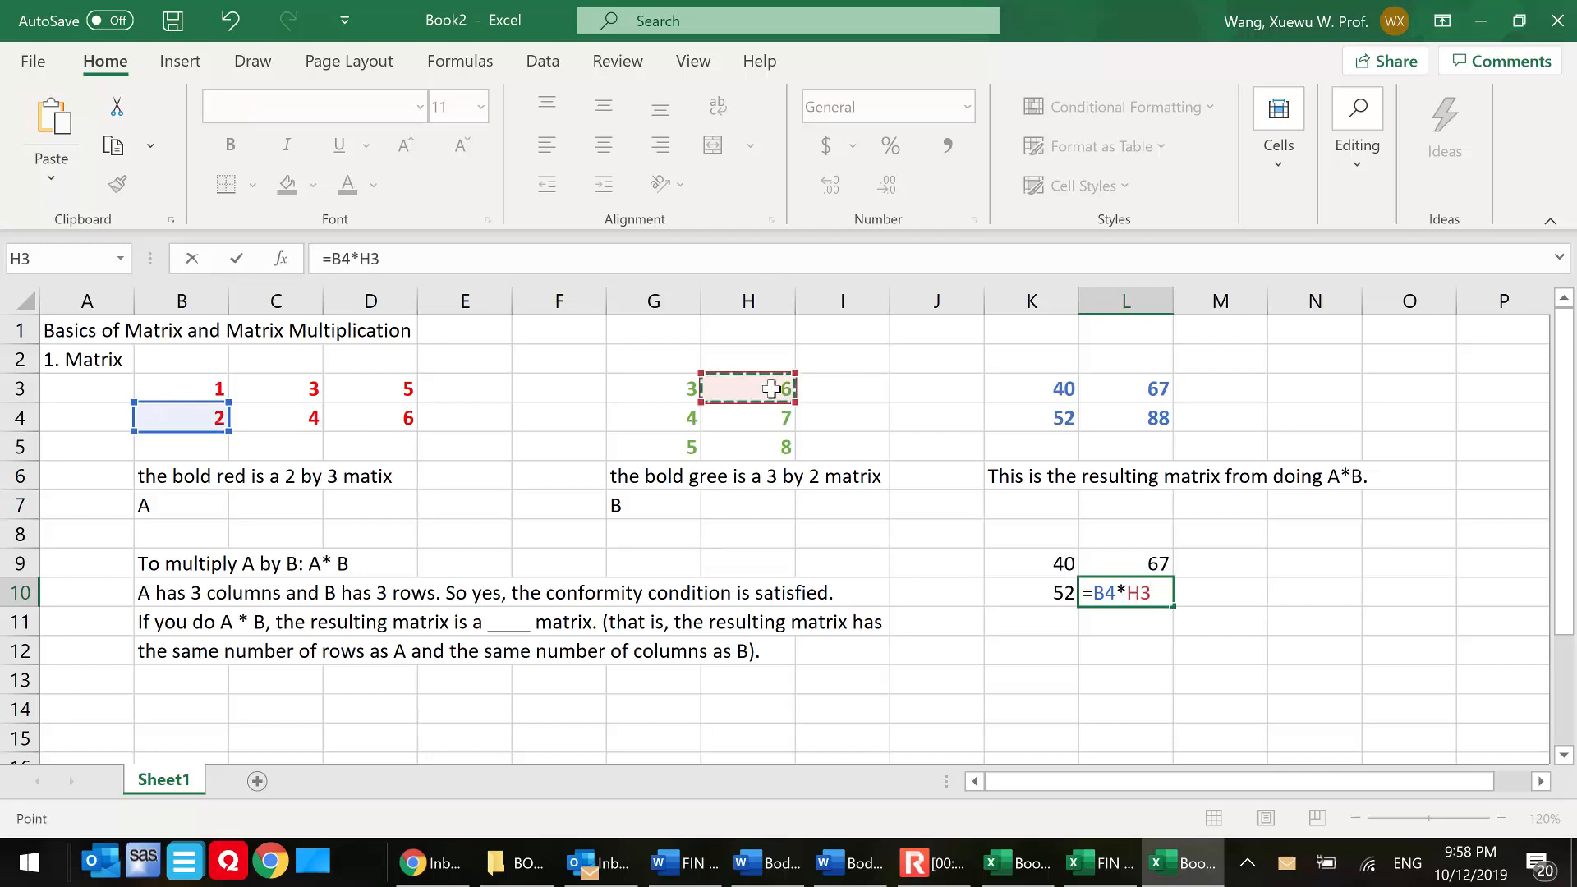
text(+)
click(306, 421)
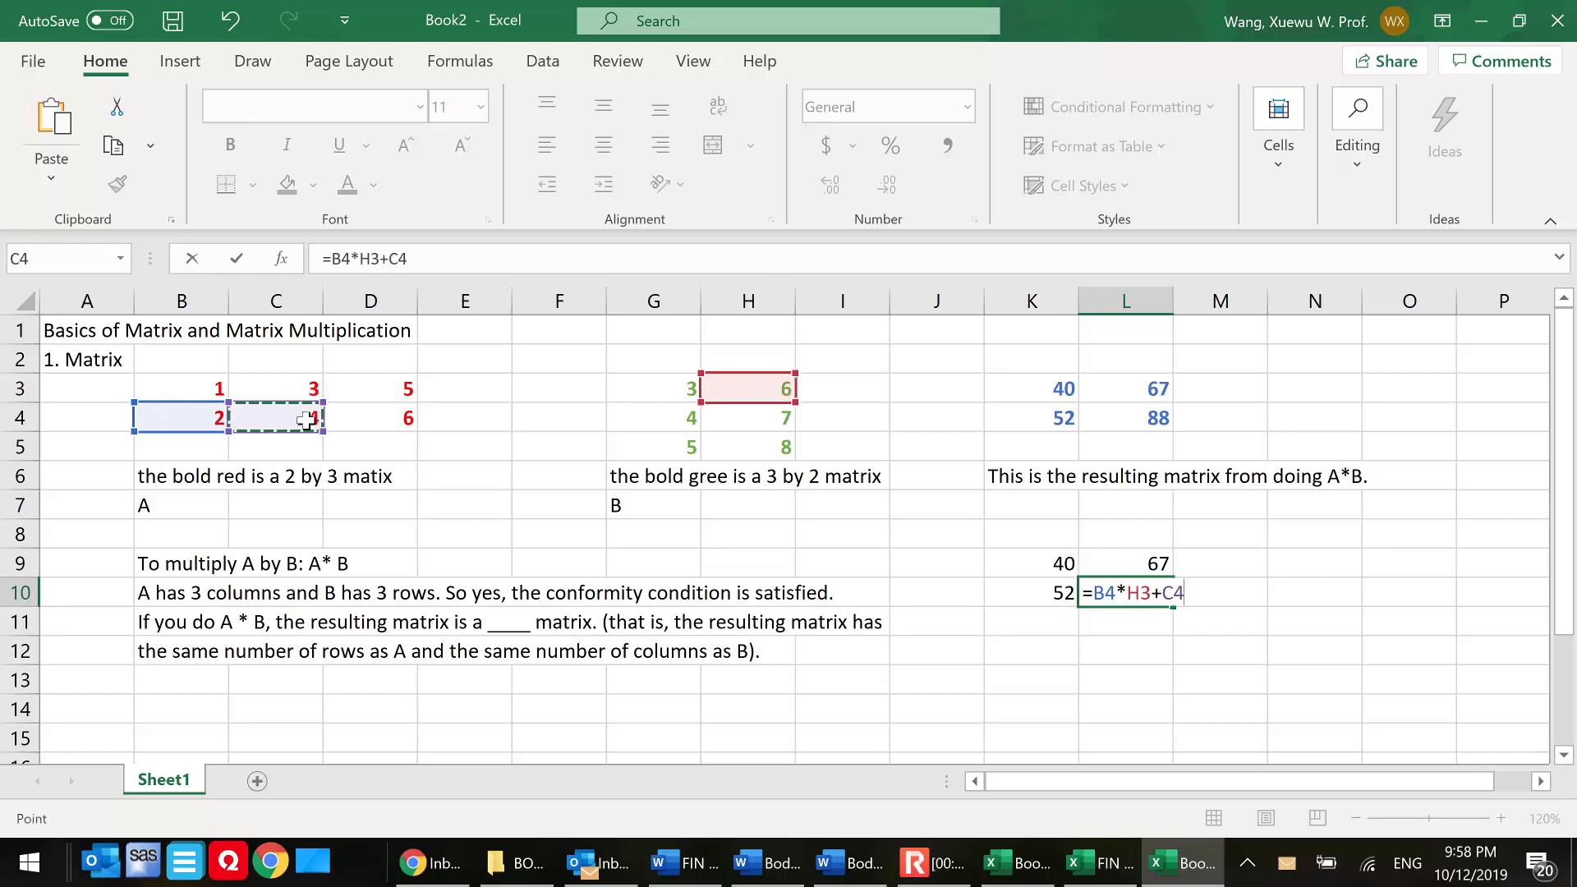
text(*)
click(759, 420)
text(+)
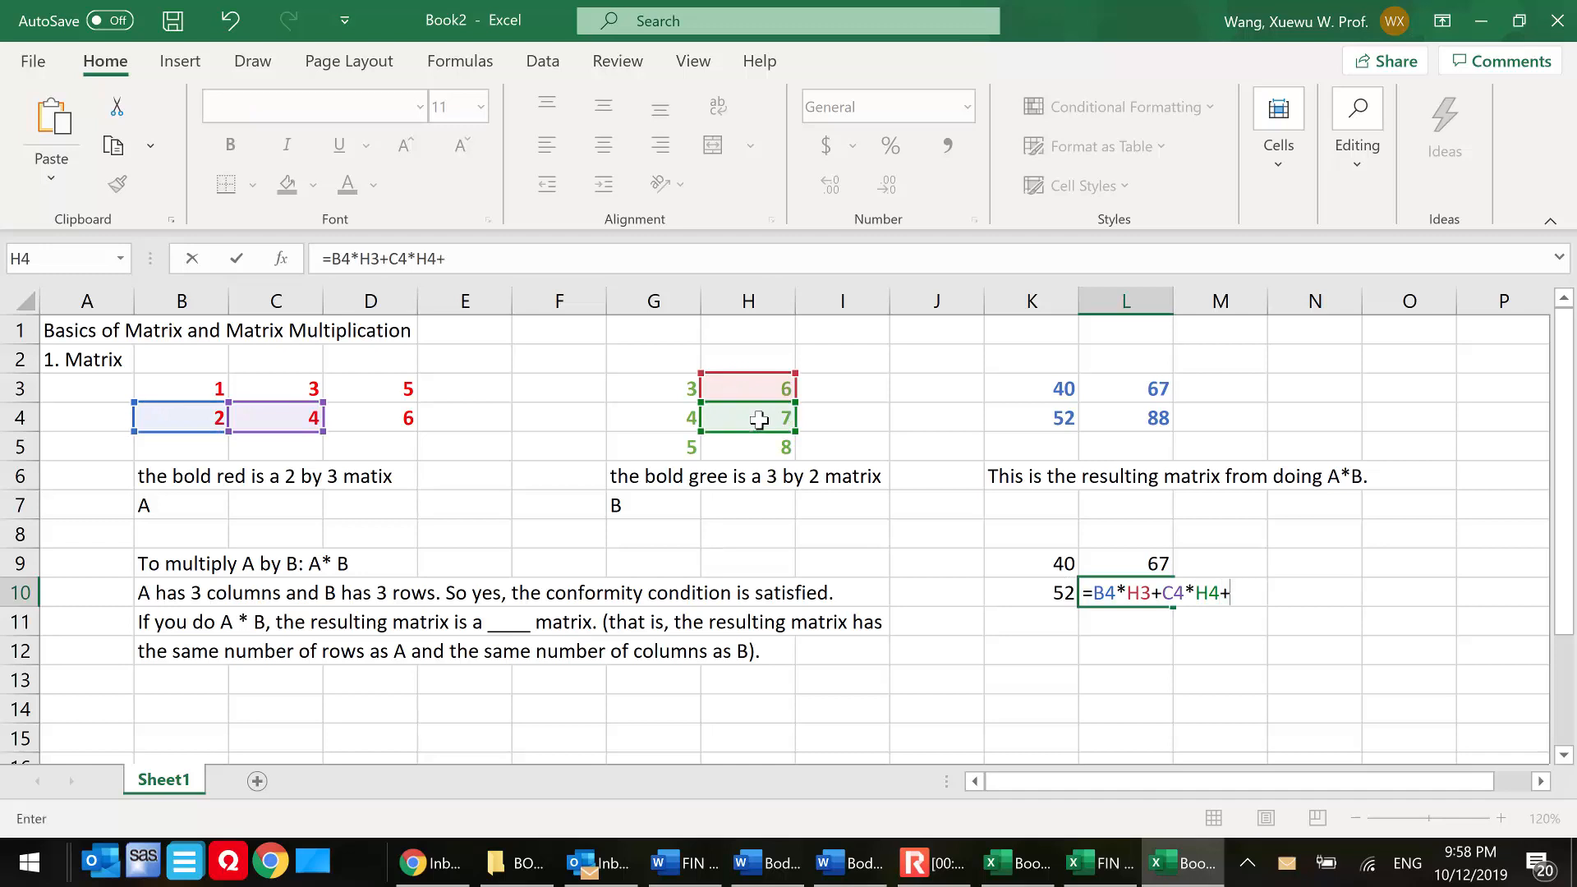
click(408, 420)
text(*)
click(759, 450)
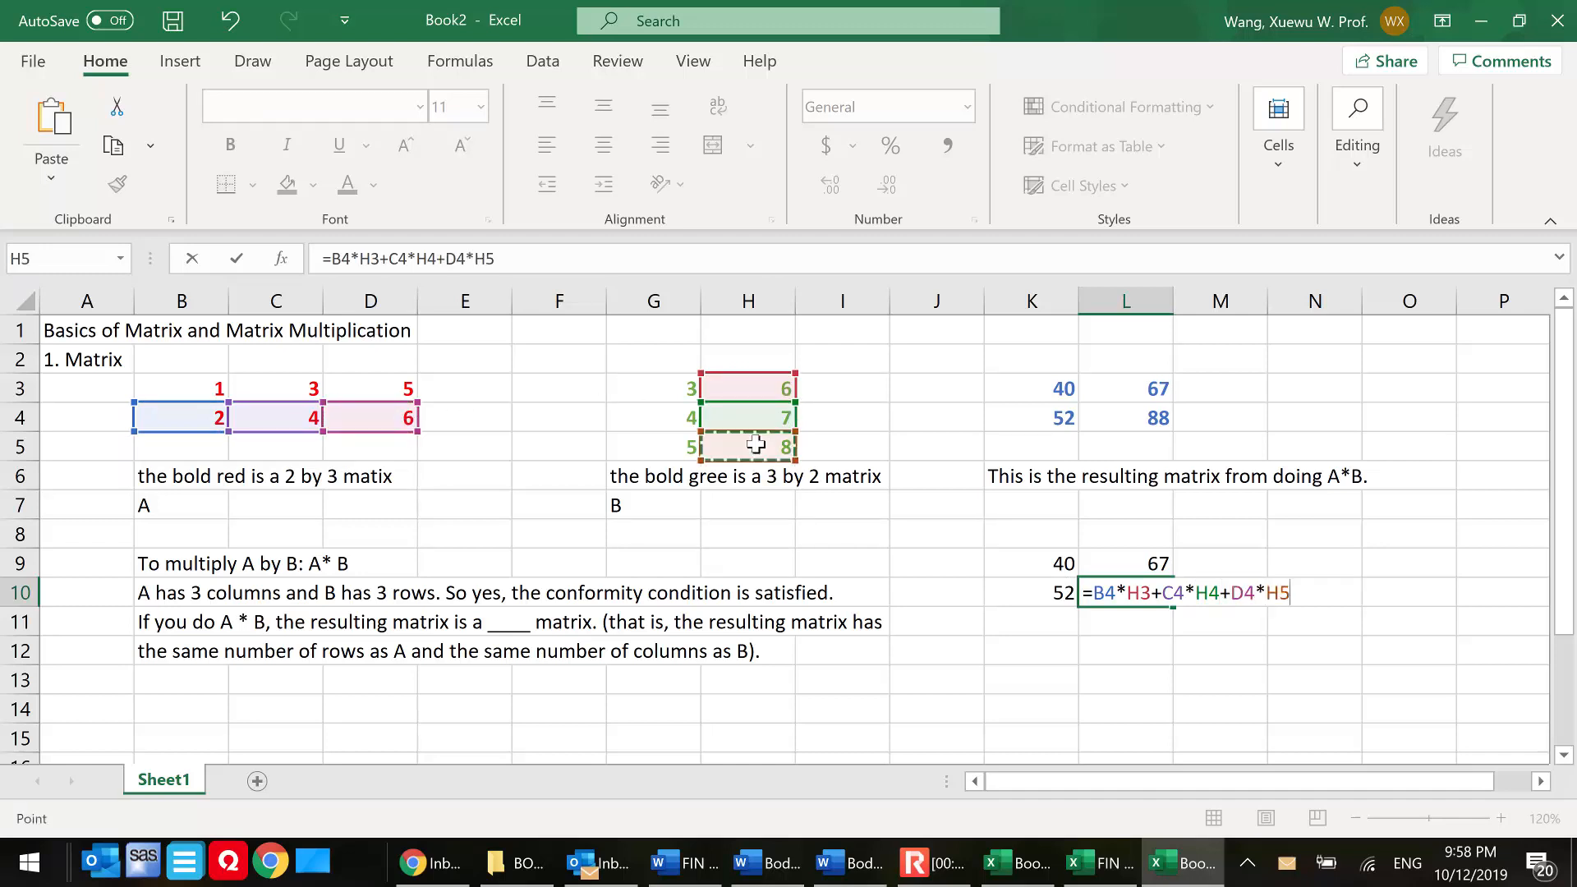
key(Return)
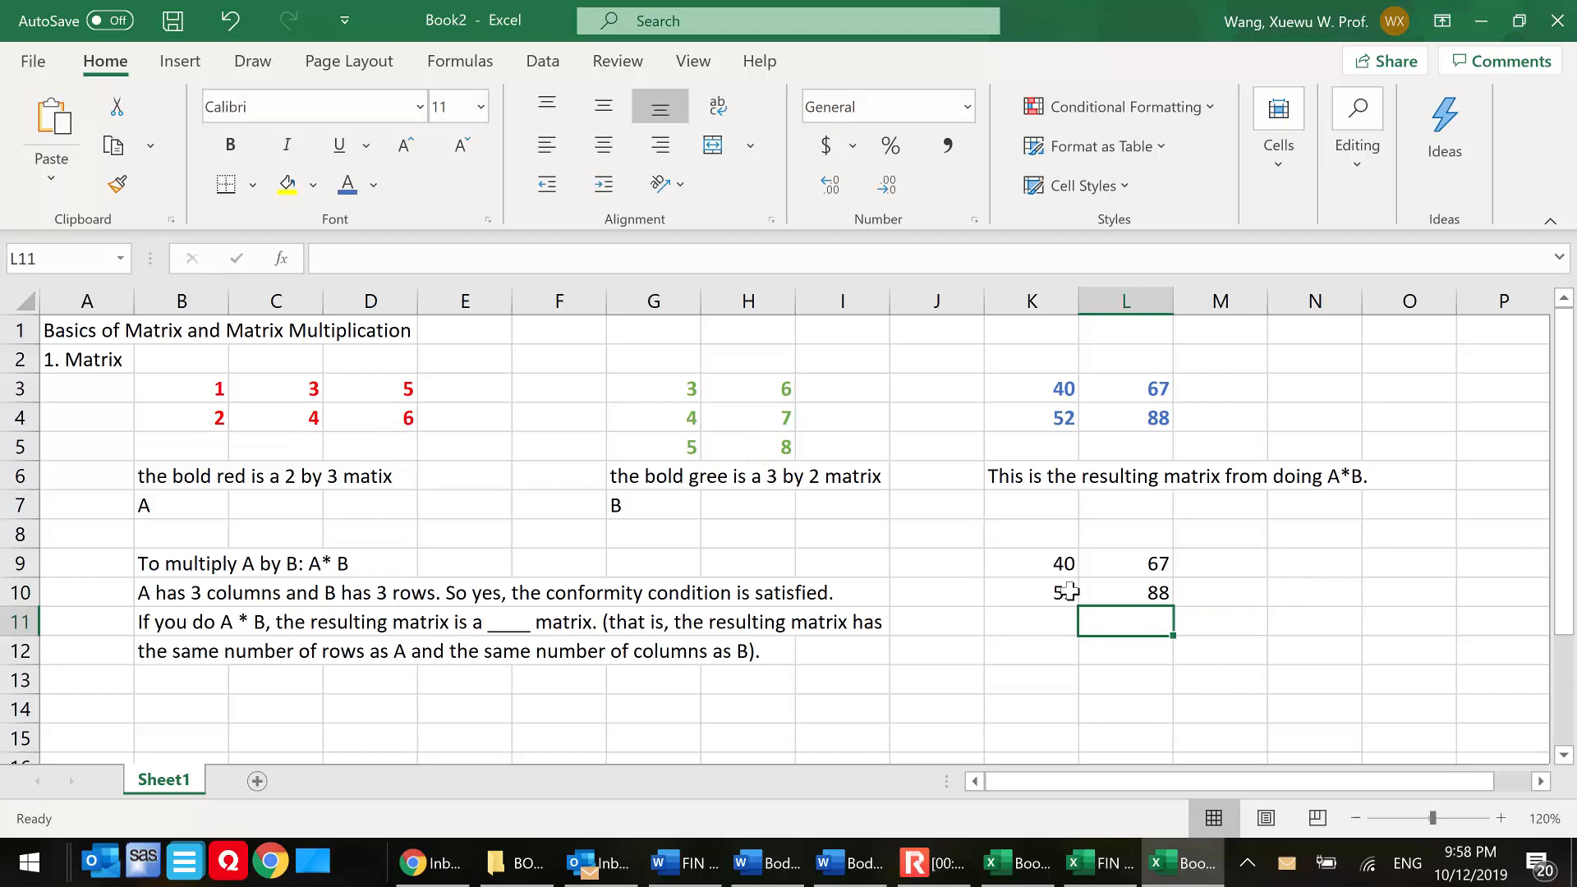
- Compare the manually calculated matrix in K9:L10 with the MMULT result in K3:L4
drag(1054, 563, 1150, 596)
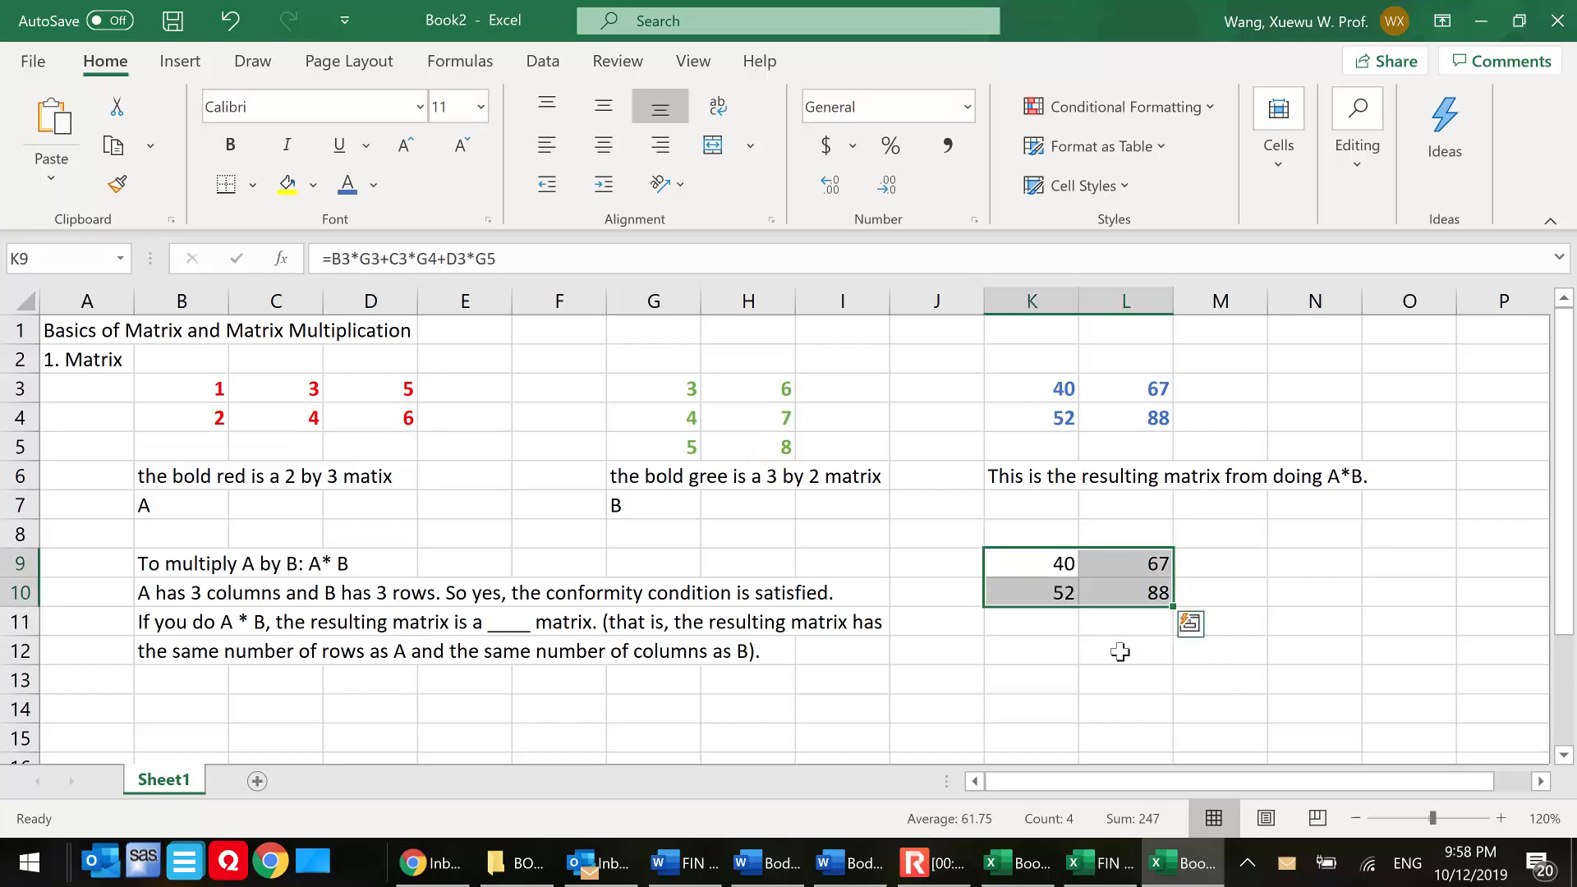
click(1074, 649)
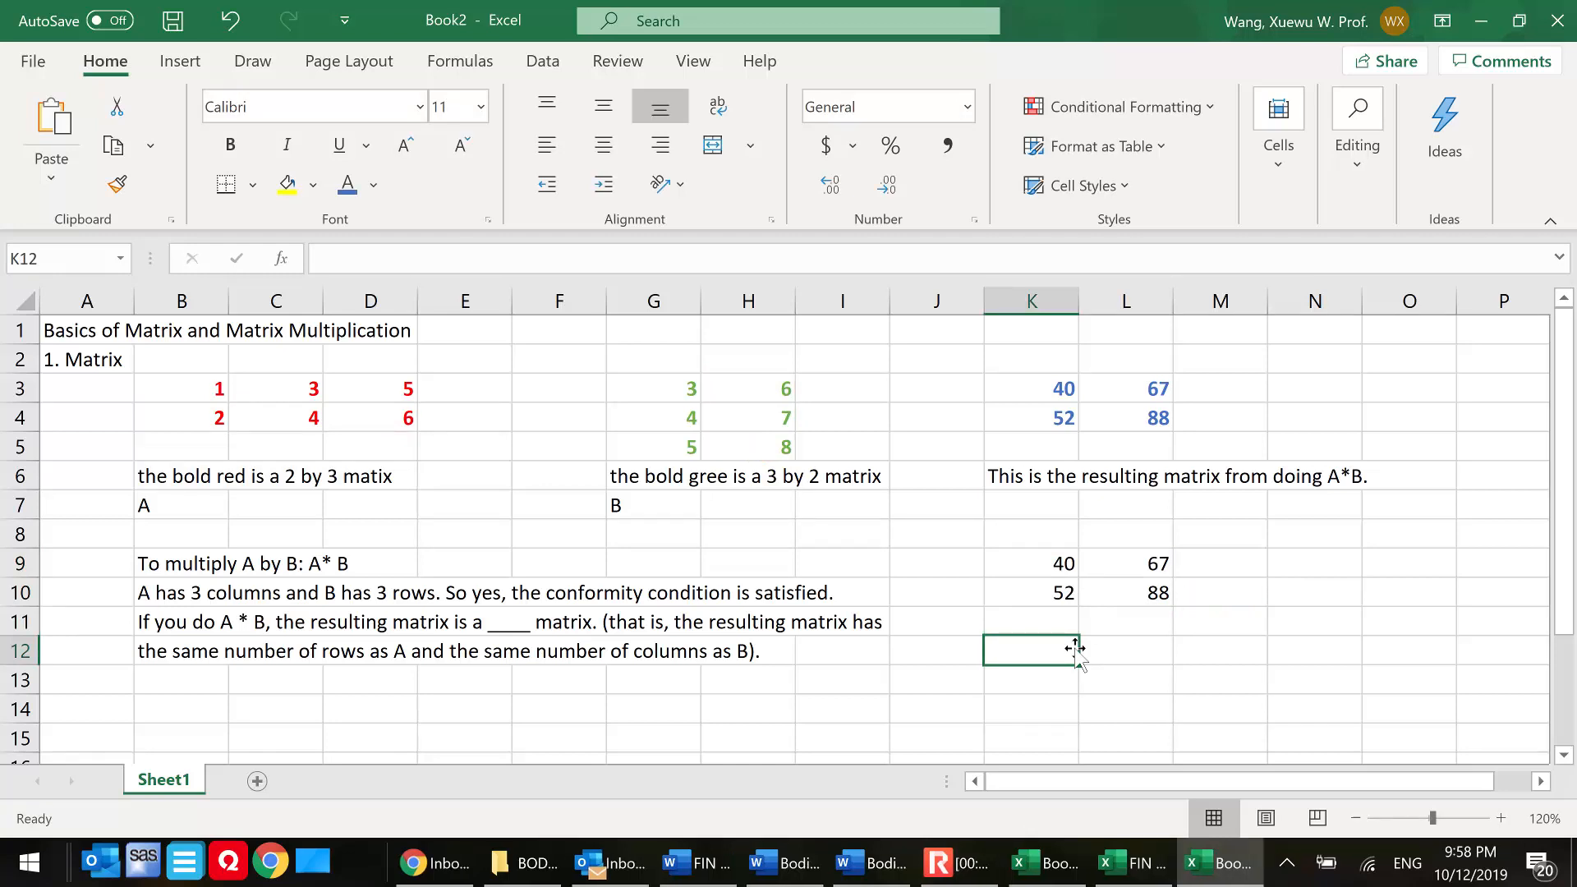
drag(1068, 563, 1134, 592)
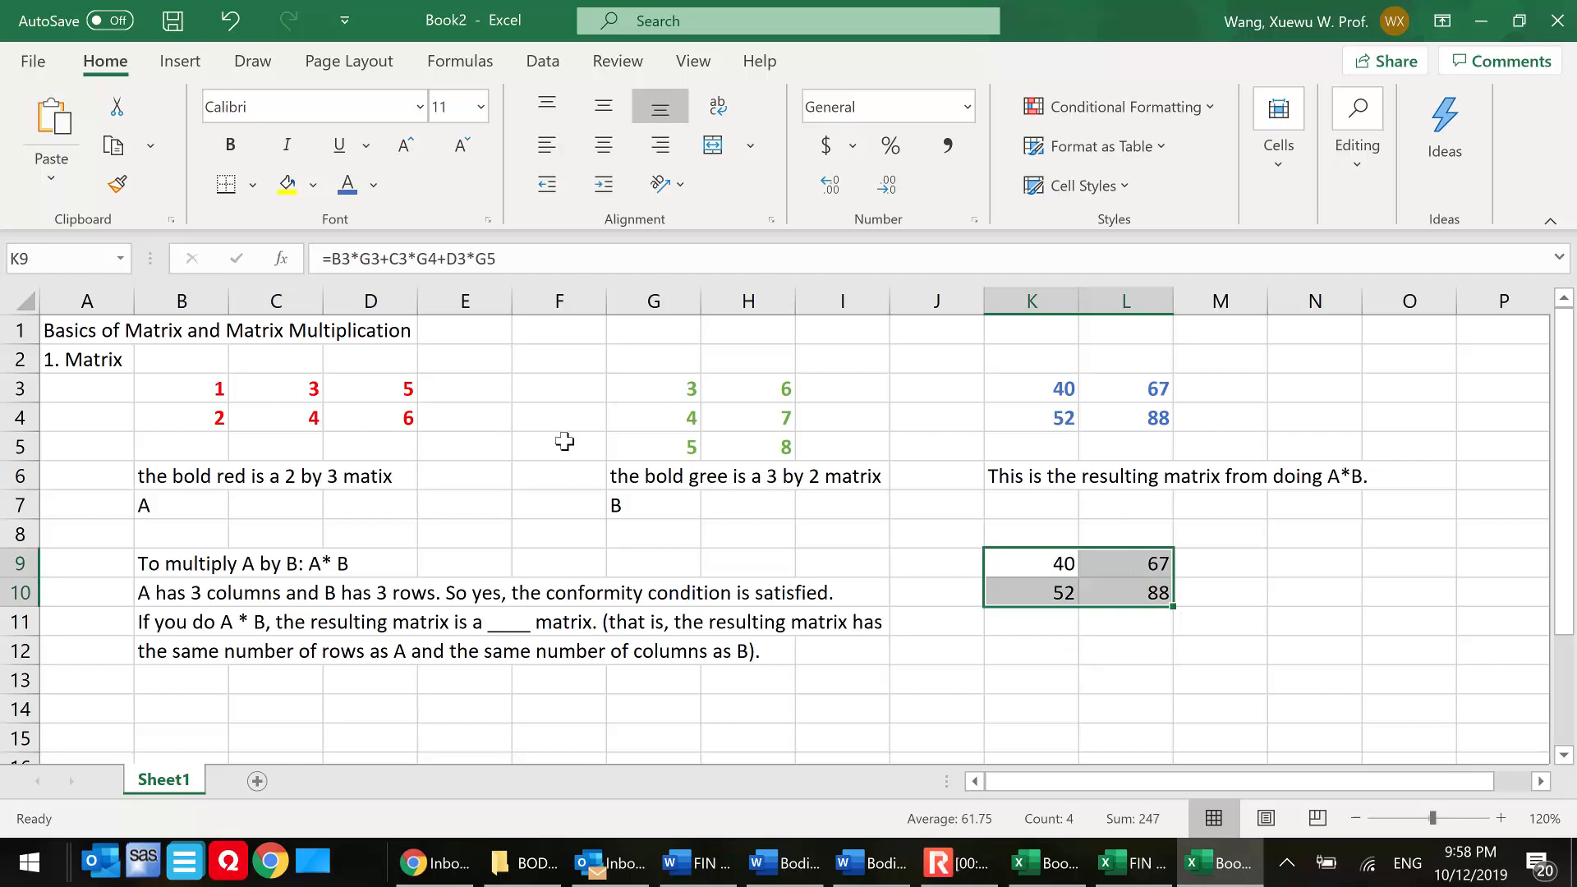
drag(1018, 395, 1126, 415)
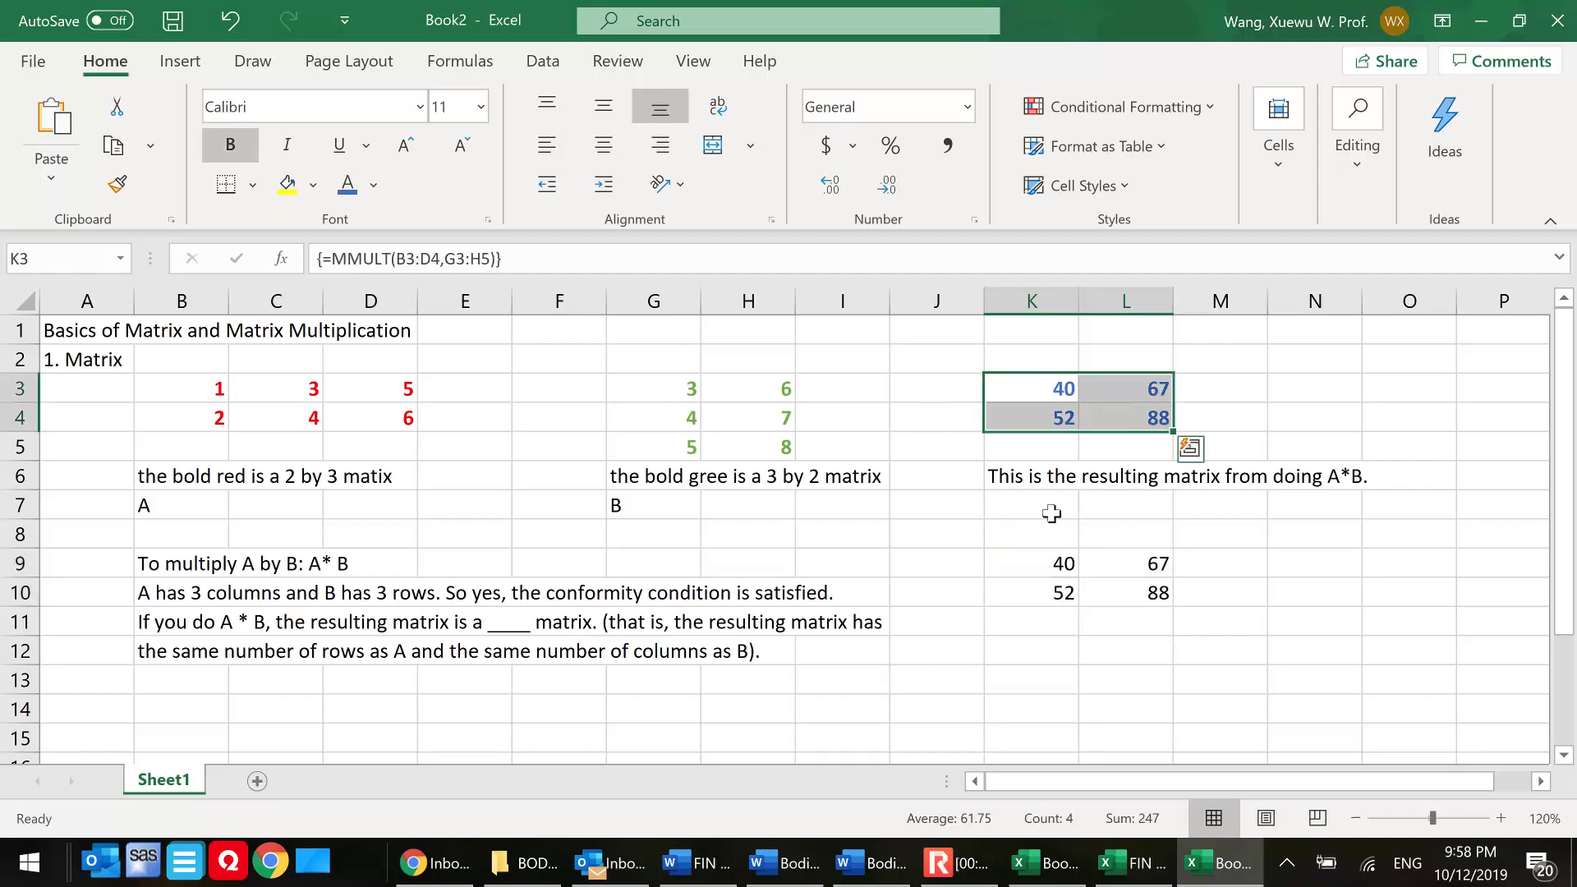
- Enter the question "can we do B*A?" in B14 and dismiss the notification
click(186, 717)
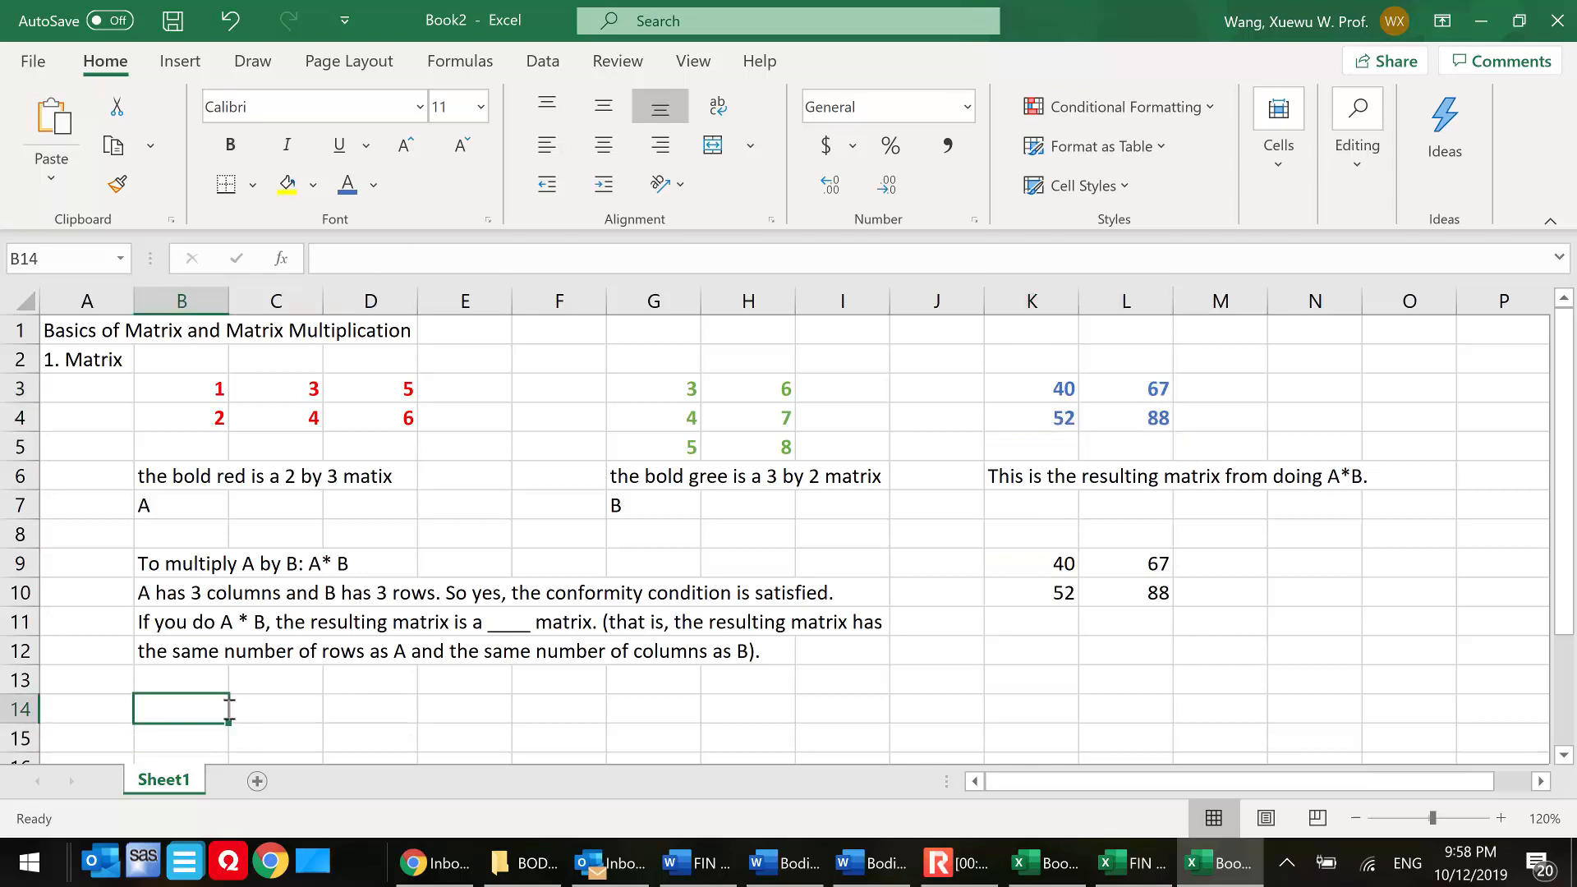
text(can we do)
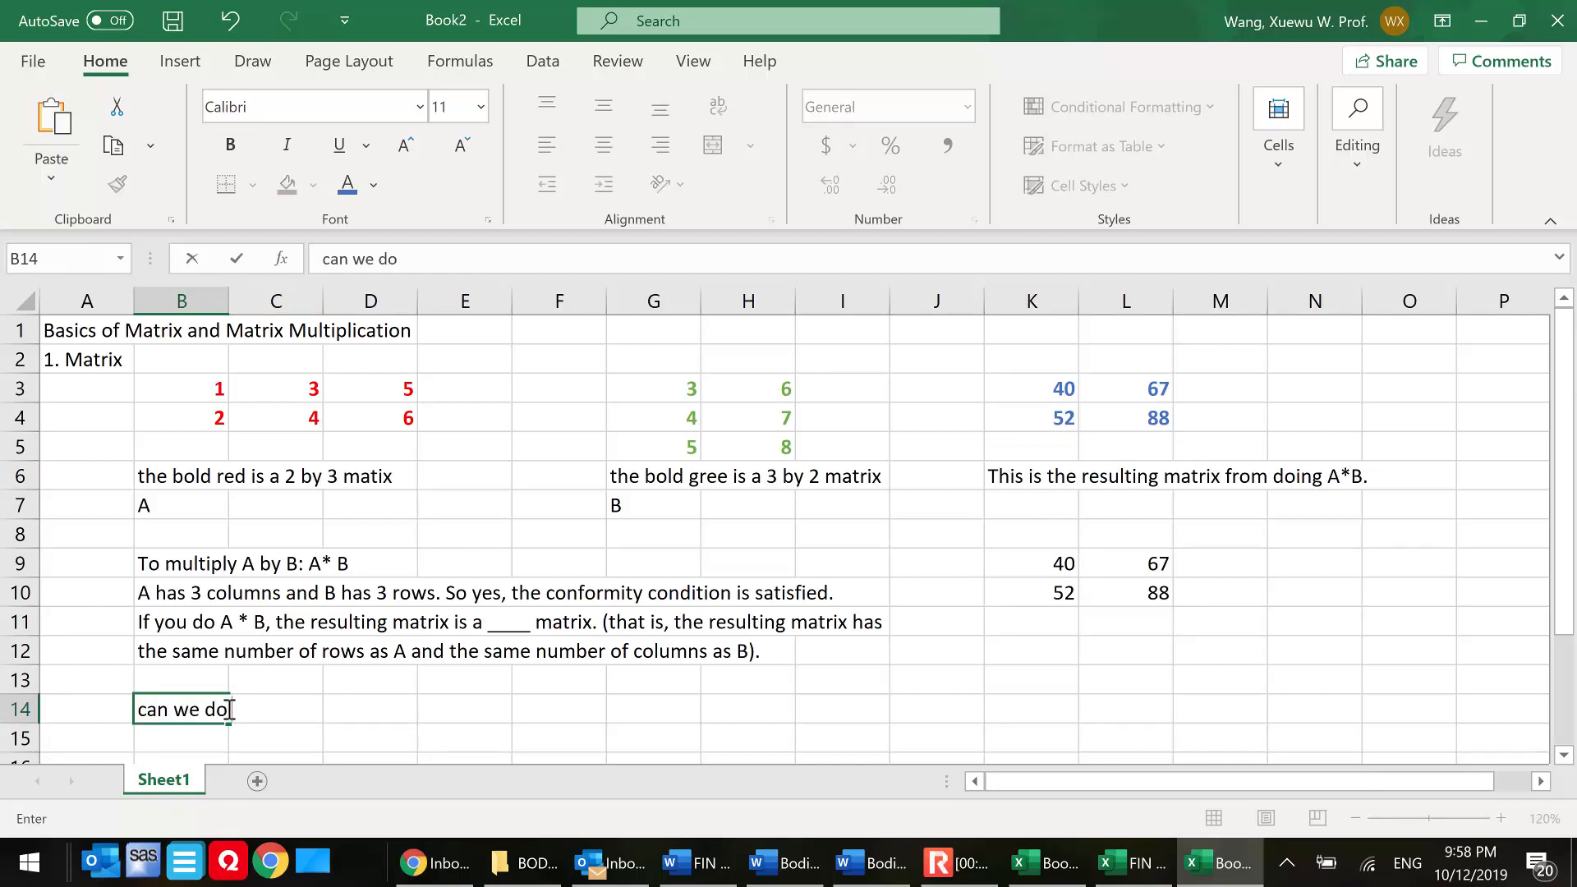
text( B*A)
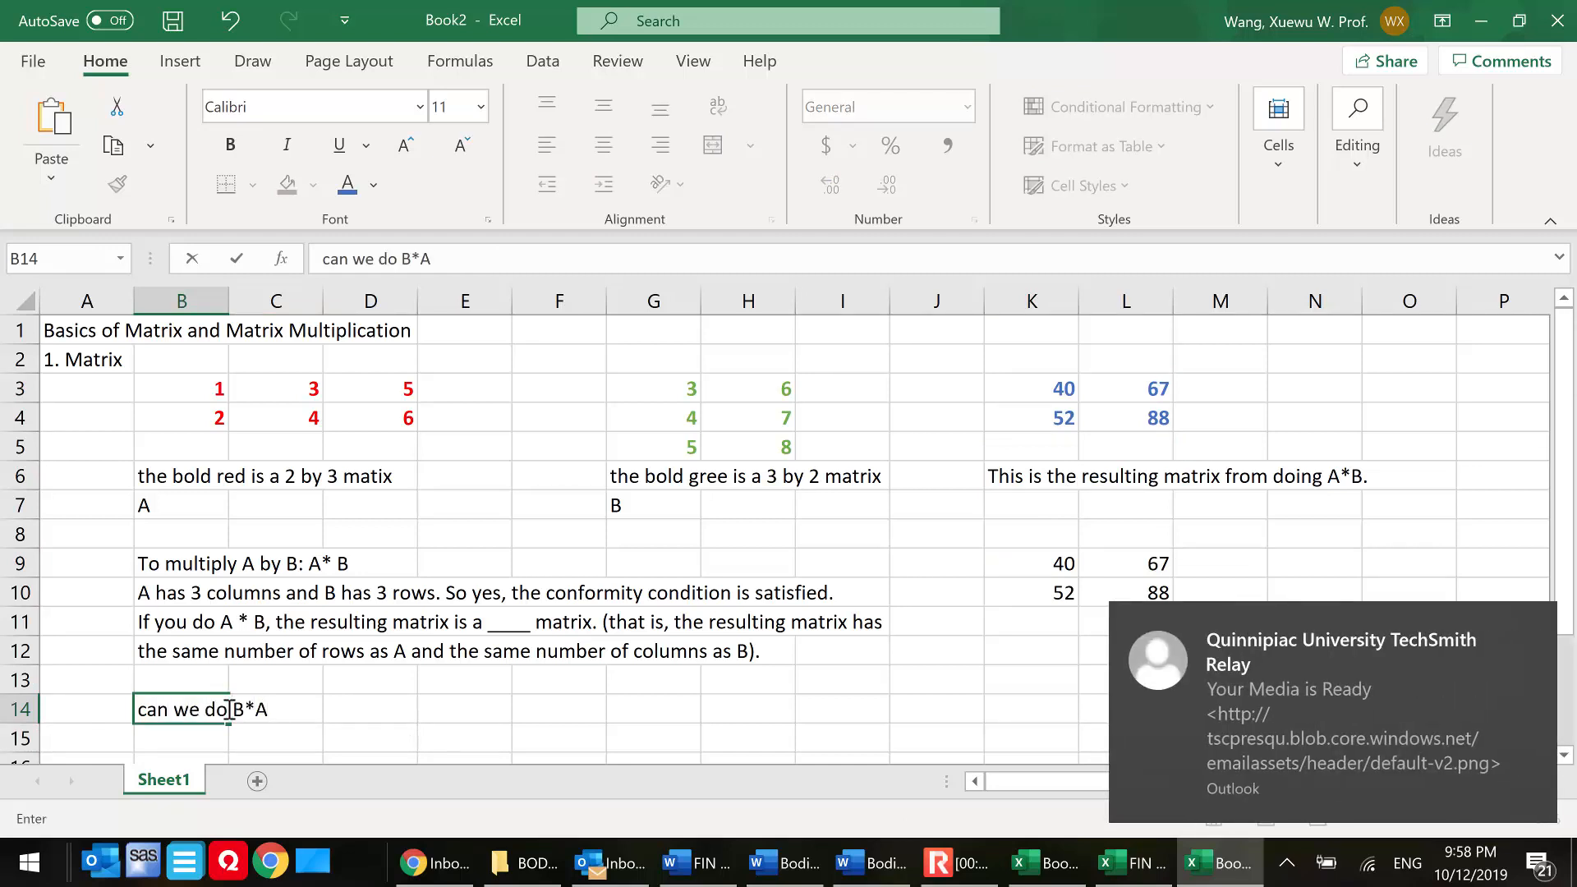
click(1546, 622)
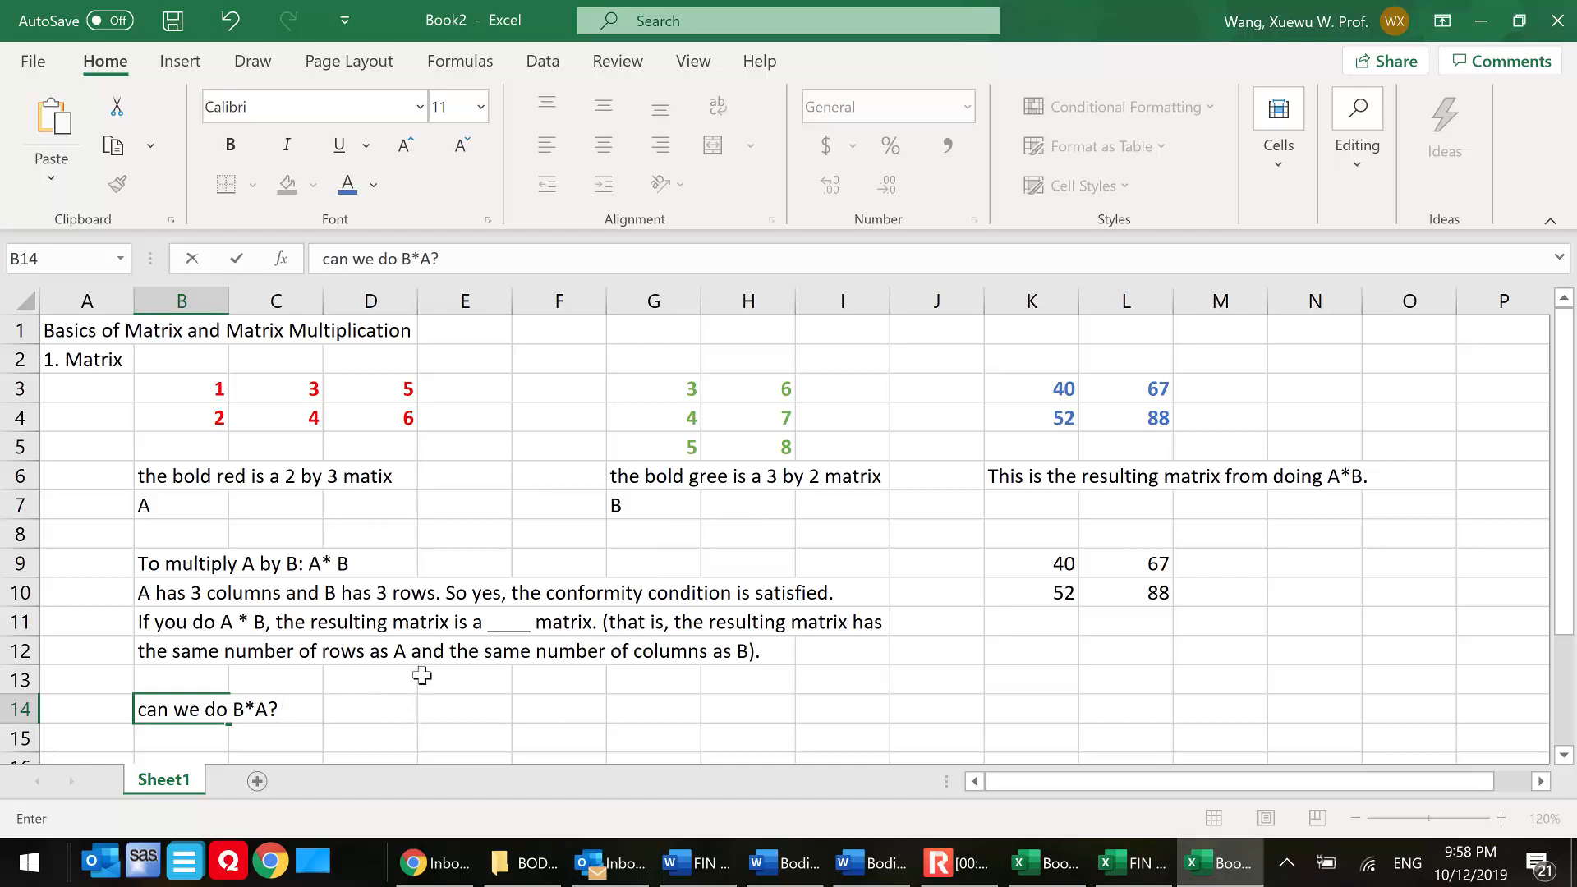
- Enter "B has 3 rows and 2 columns. A has 2 rows and 3 columns." in B15 below the question
scroll(419, 670, down, 1)
click(172, 655)
text(B)
key(BackSpace)
text(B has )
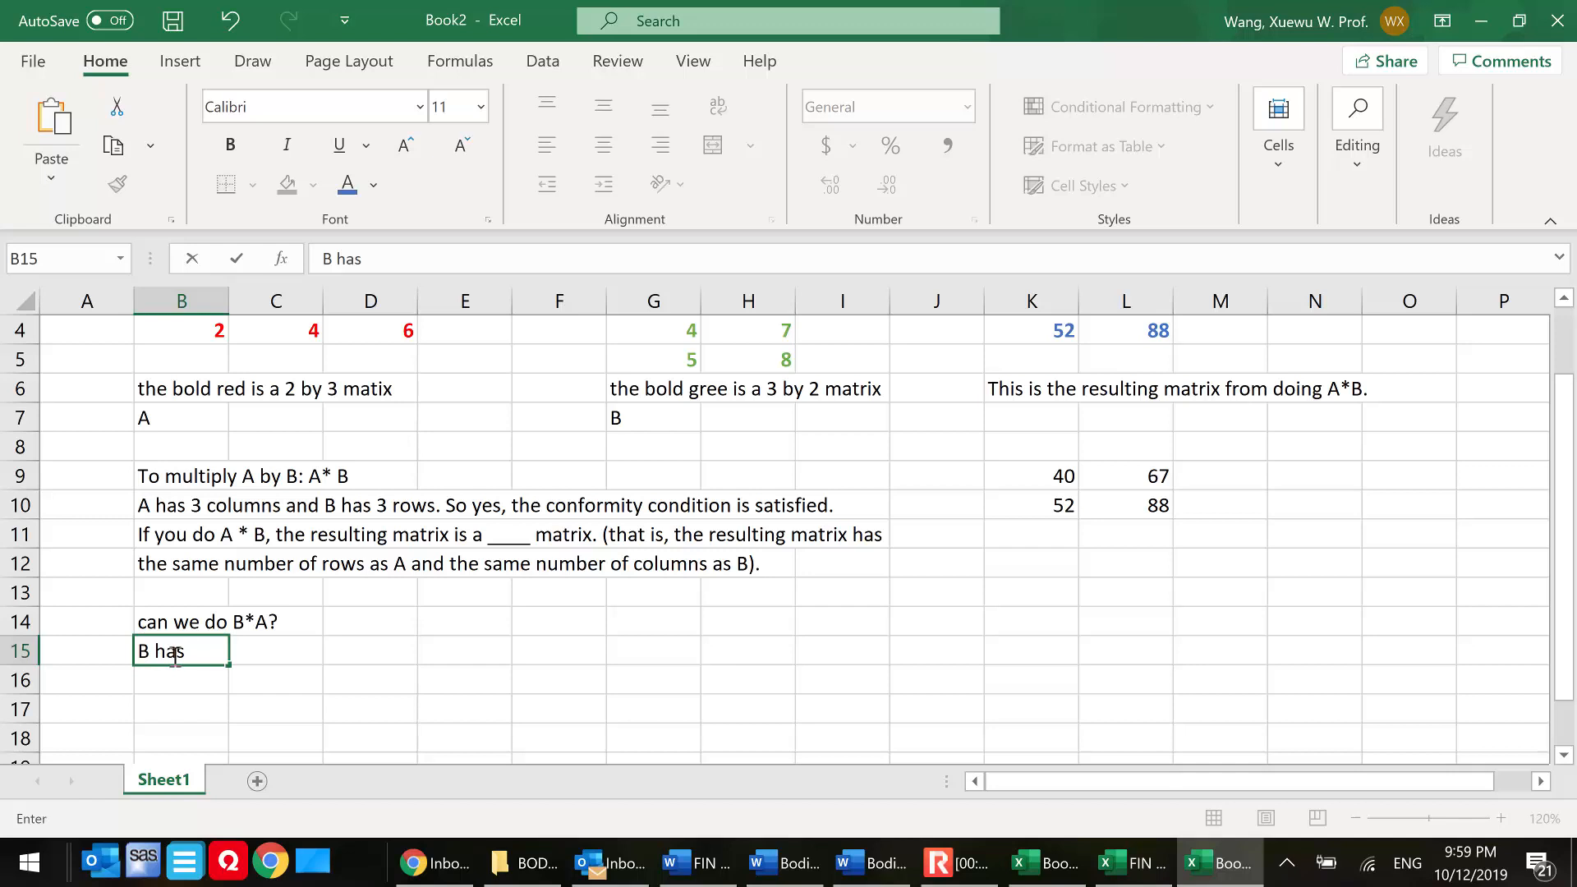
text(3 rows and)
scroll(716, 772, up, 1)
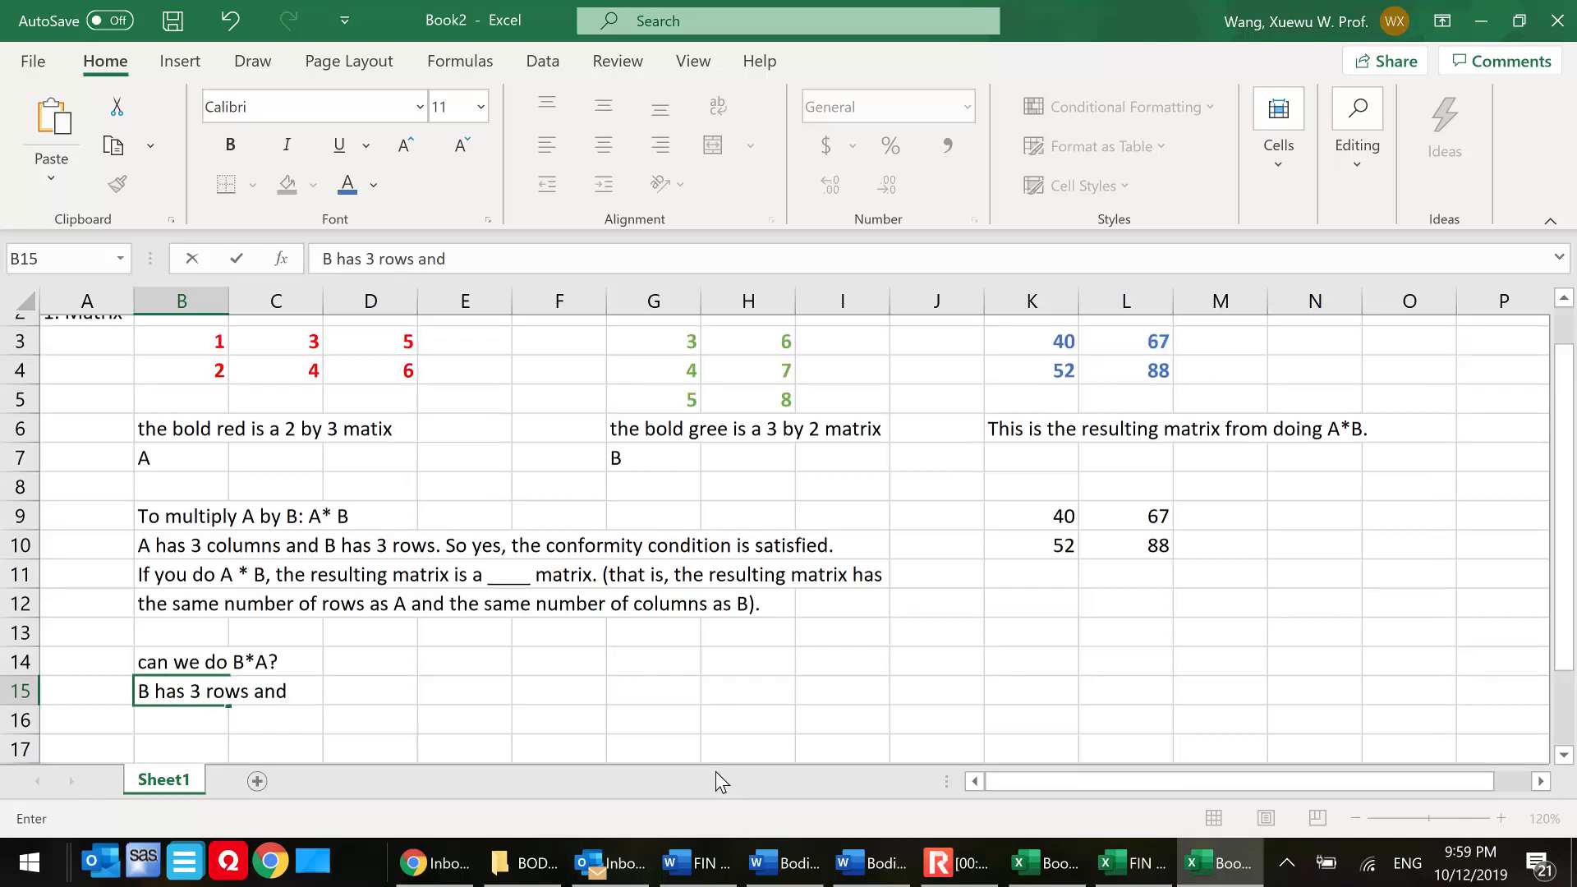
text(2 colum)
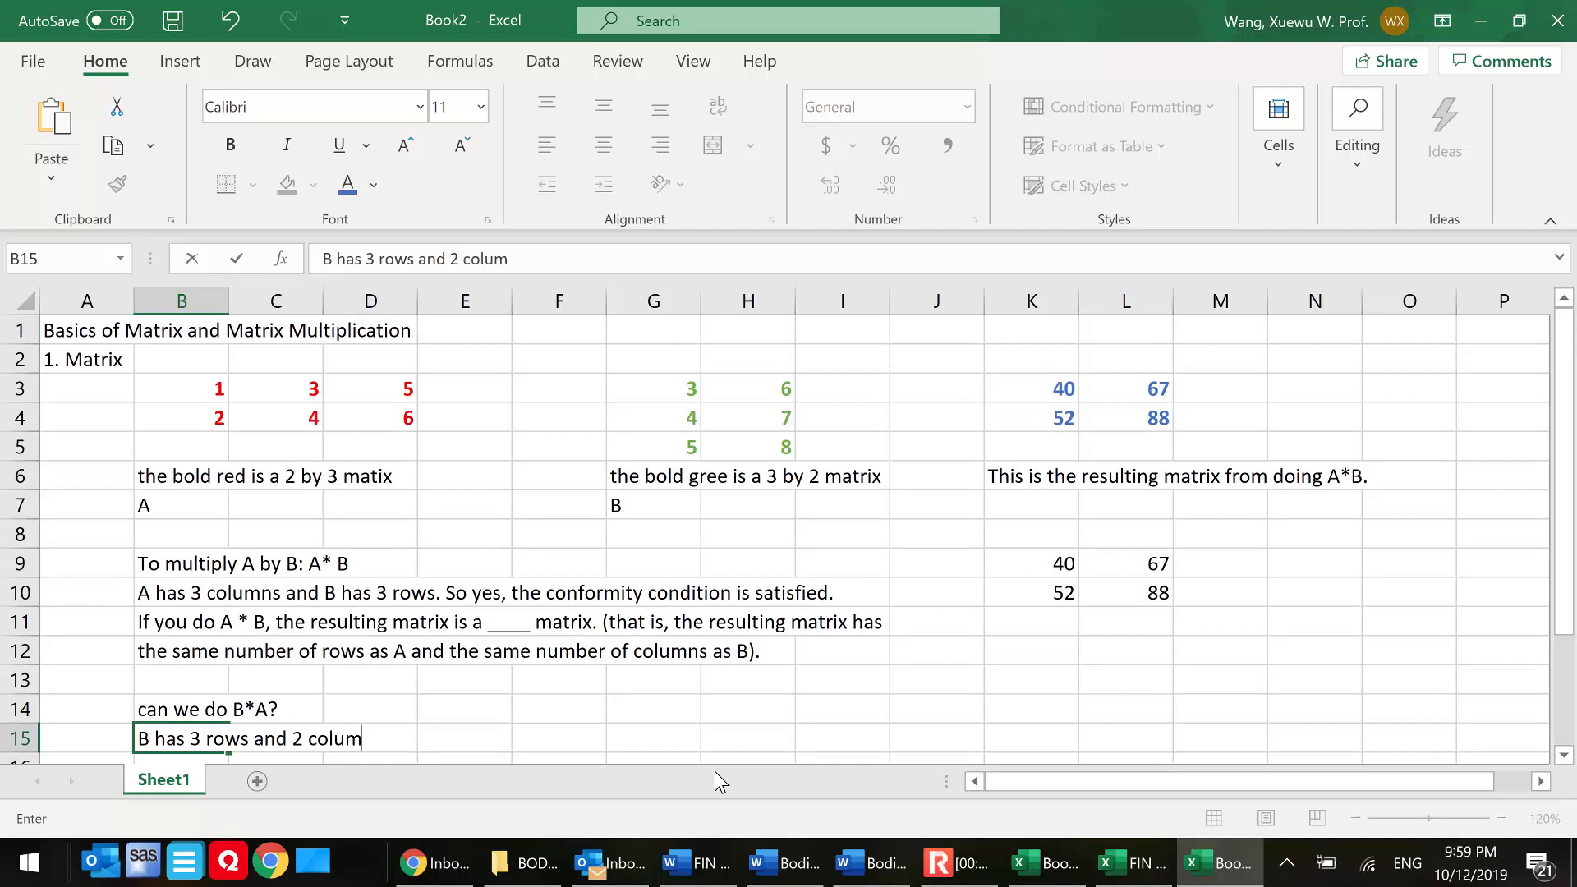
text(ns. A has 2 rows and 3 columns.)
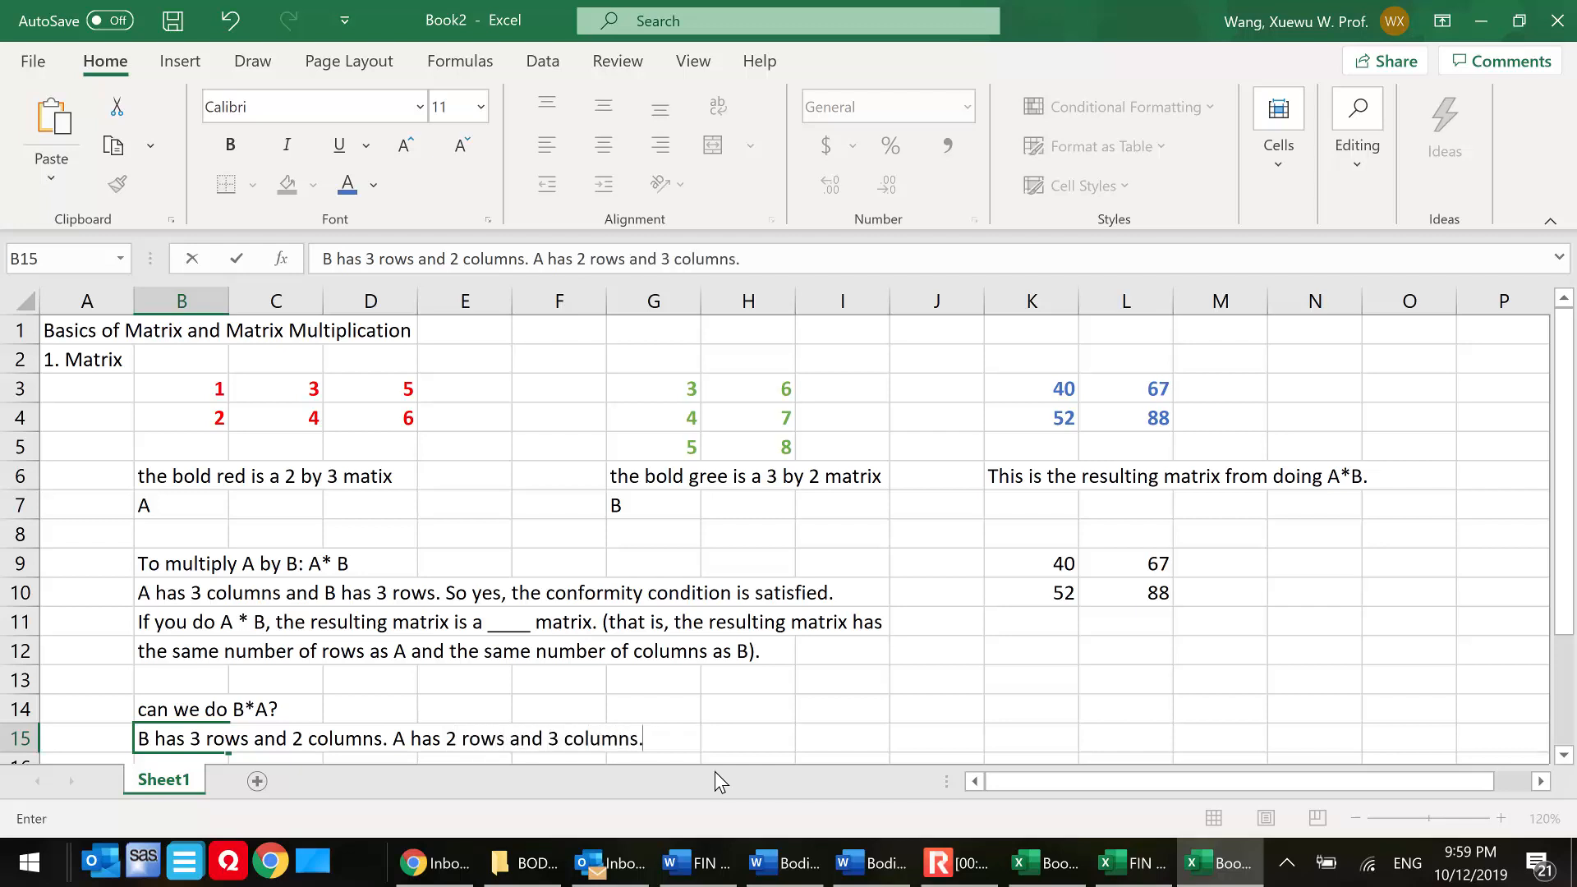
click(917, 737)
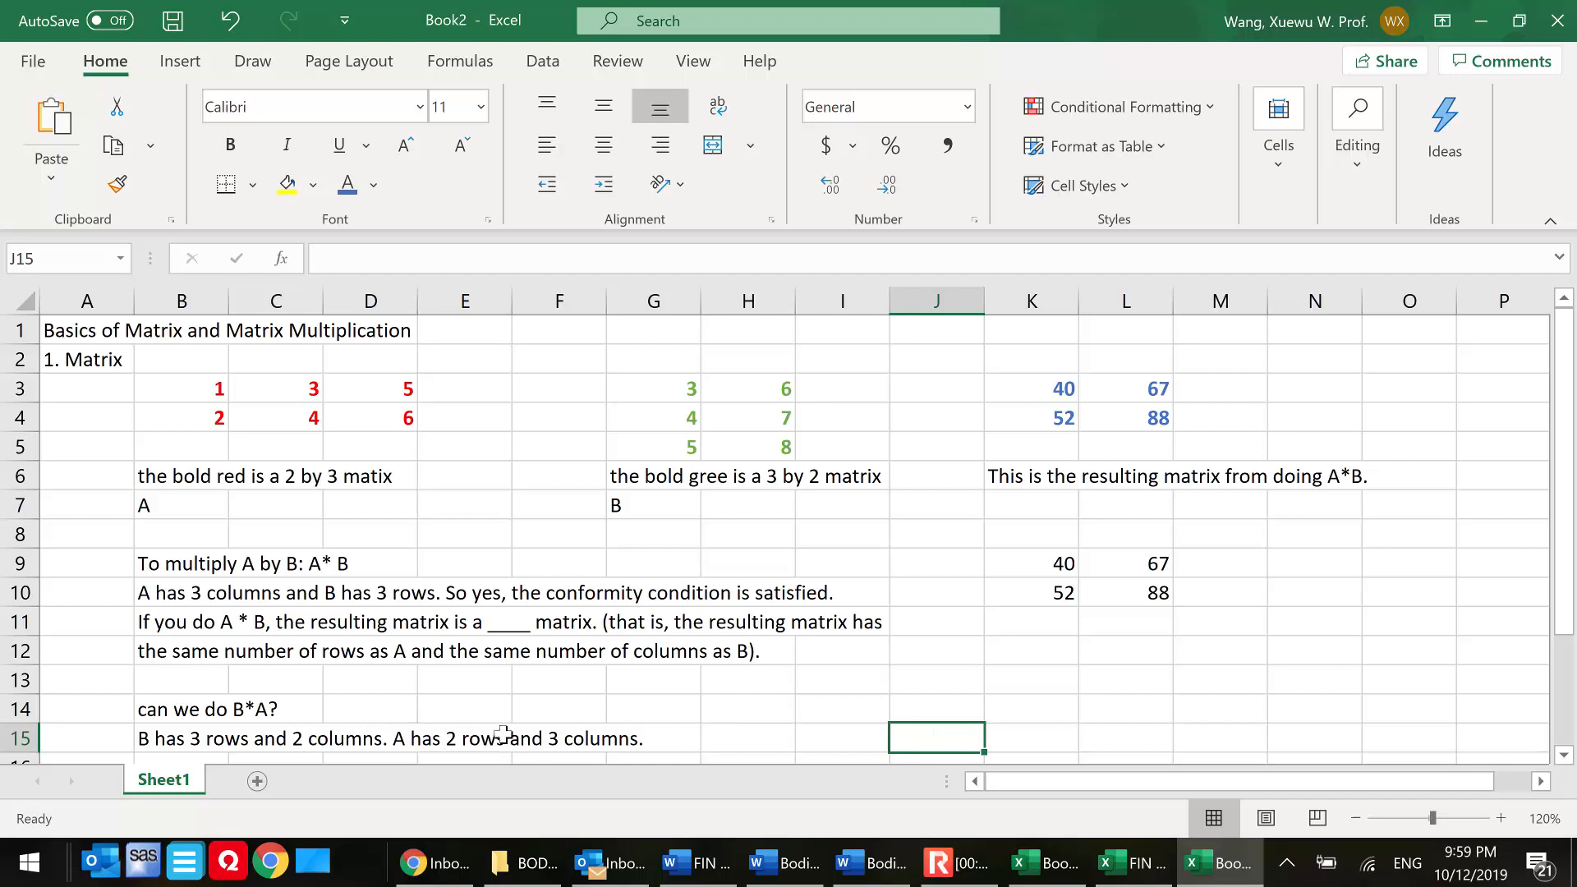
- Calculate B*A as a 3 by 3 array in K14:M16 with the array formula =MMULT(G3:H5,B3:D4)
scroll(295, 740, down, 1)
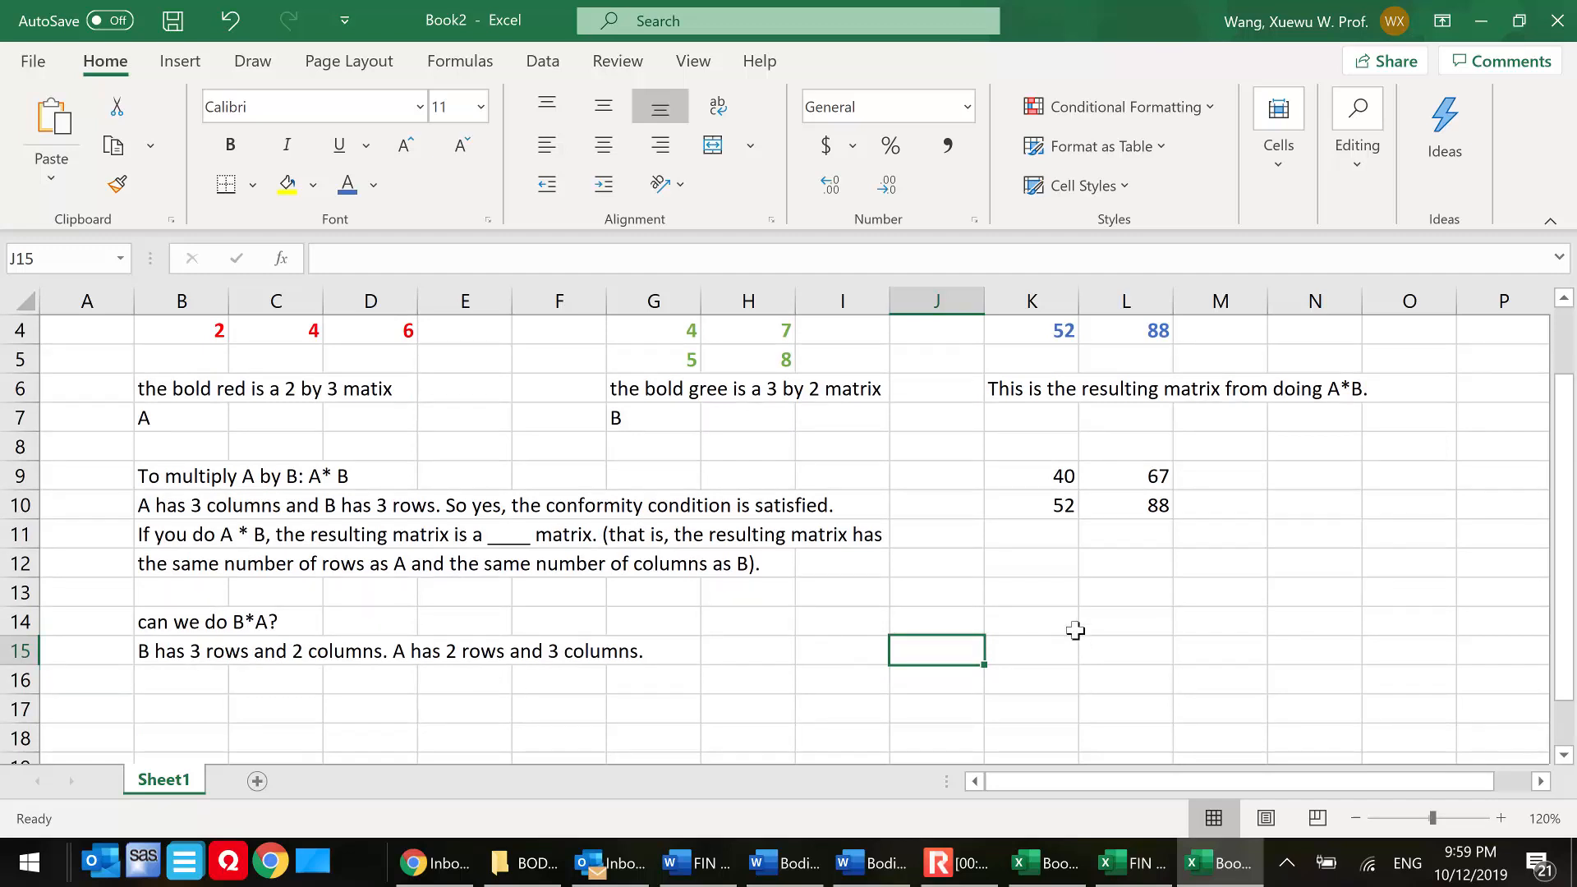
drag(1018, 619, 1185, 679)
text(=)
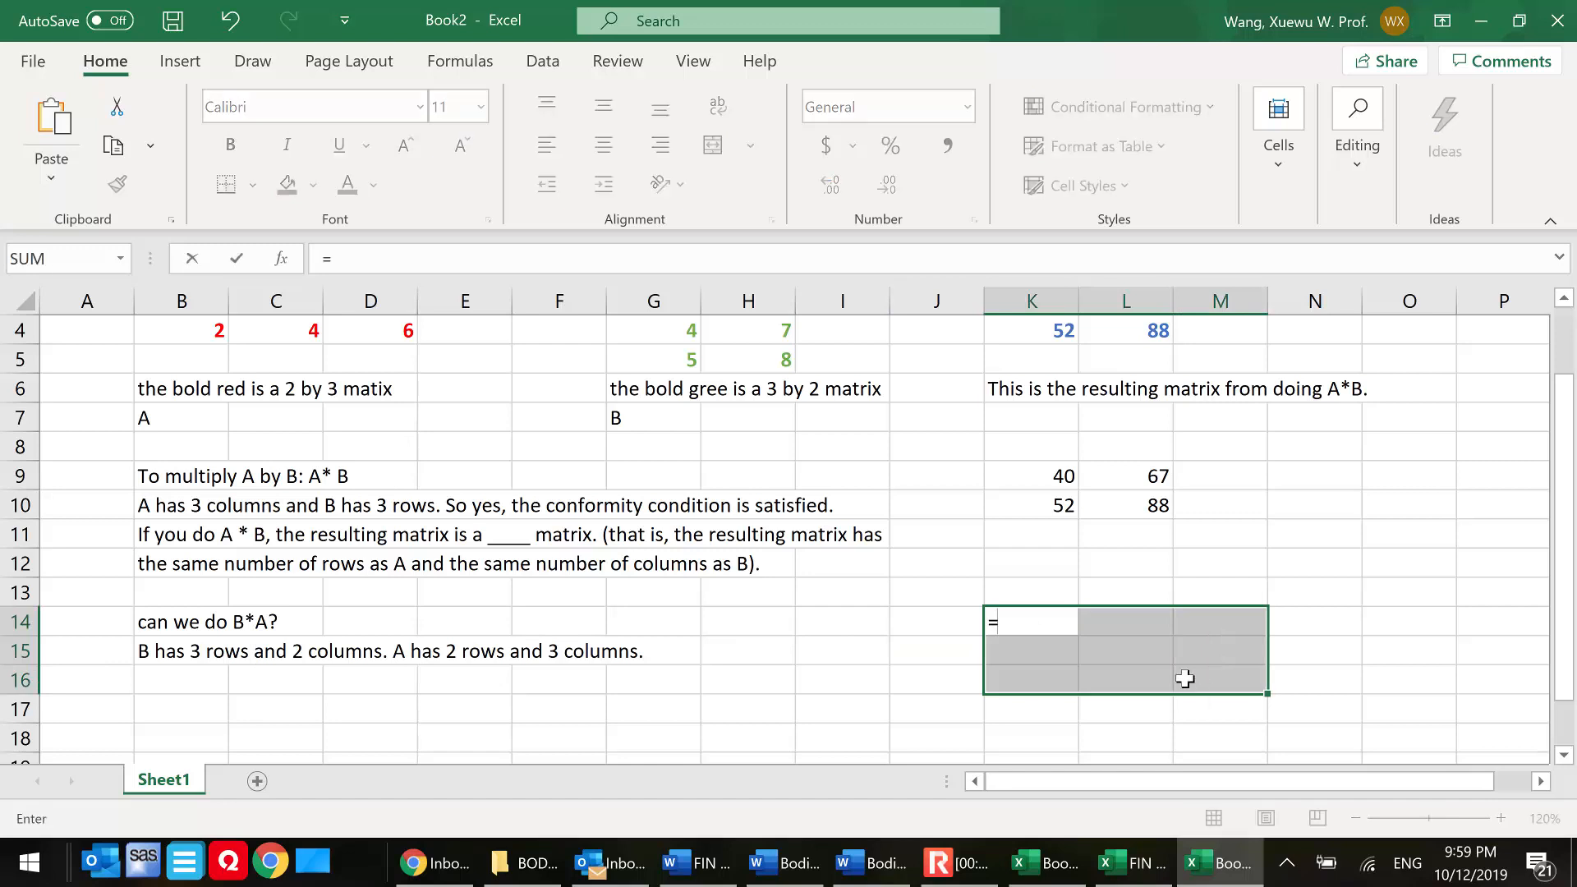
text(mmult()
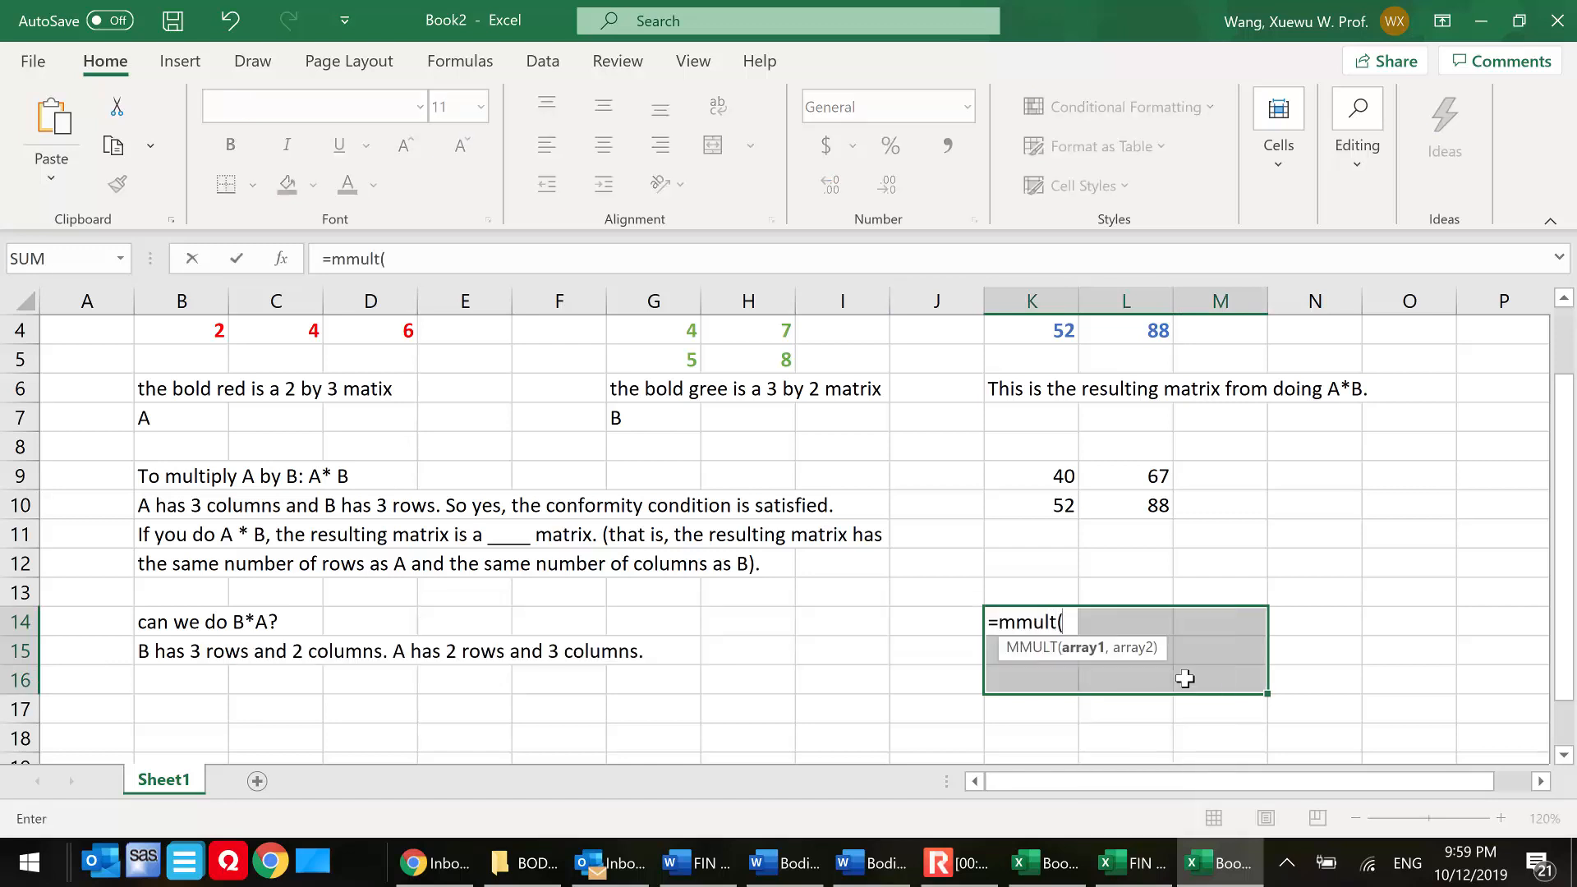
scroll(732, 559, up, 1)
drag(644, 391, 760, 451)
text(,)
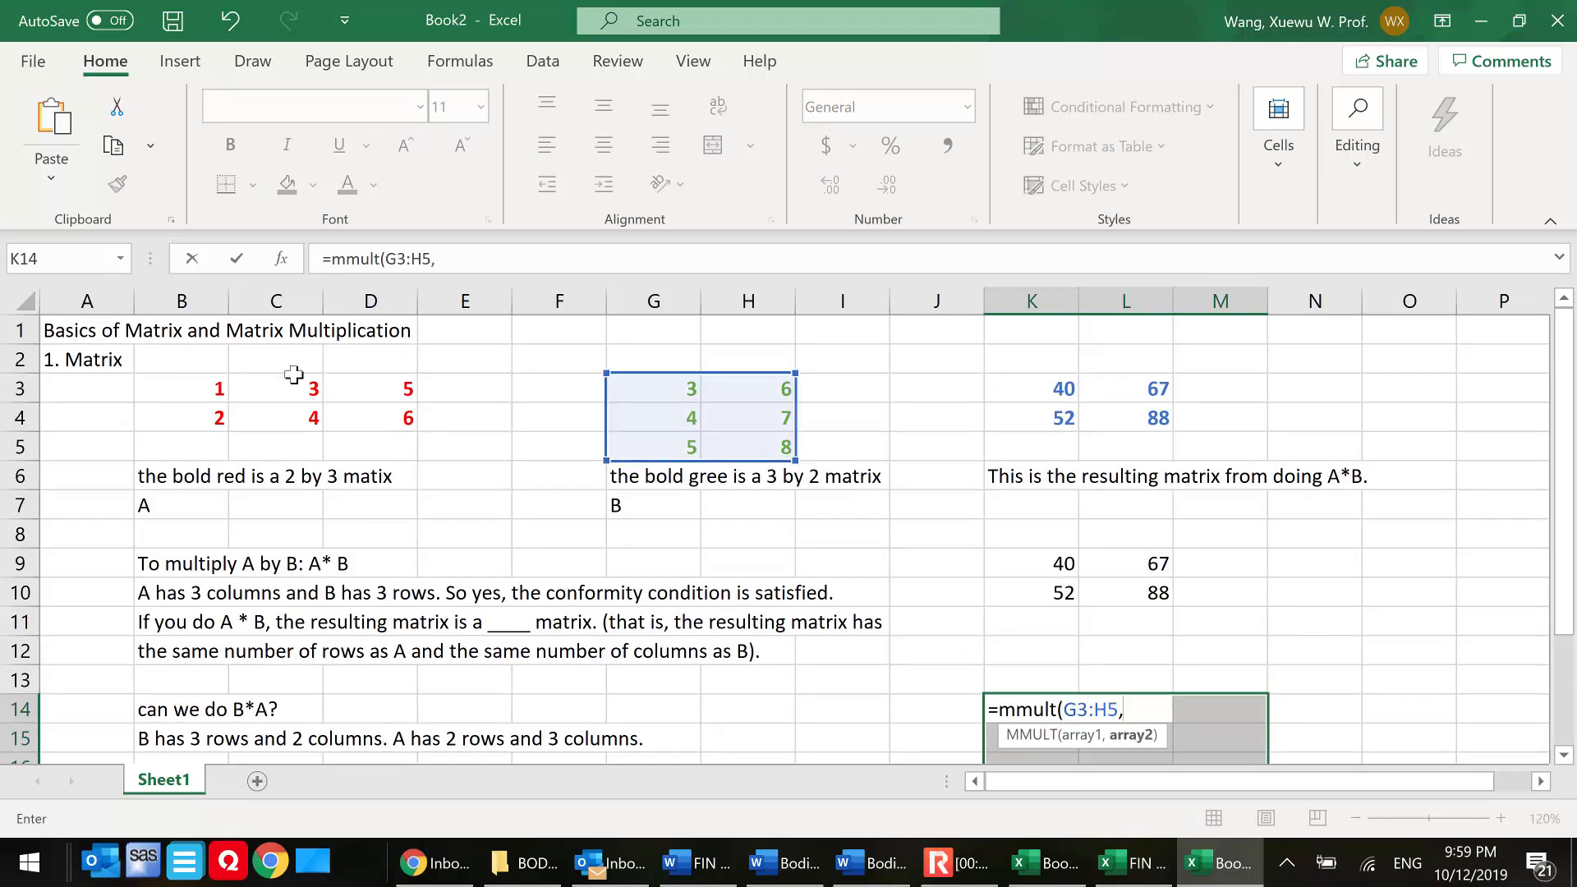
drag(218, 387, 379, 423)
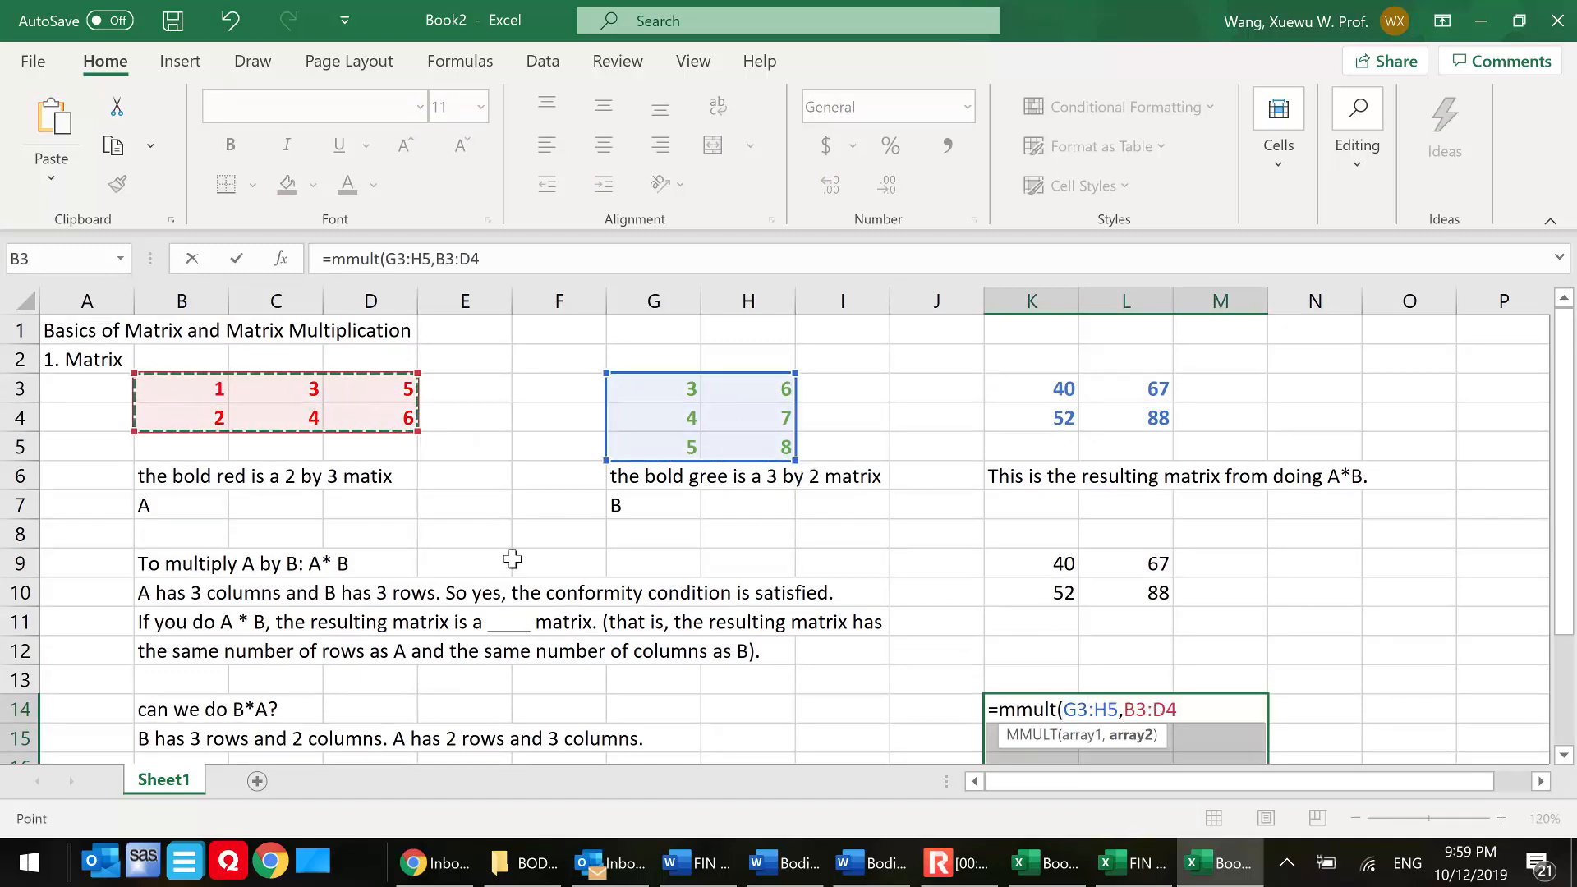
text())
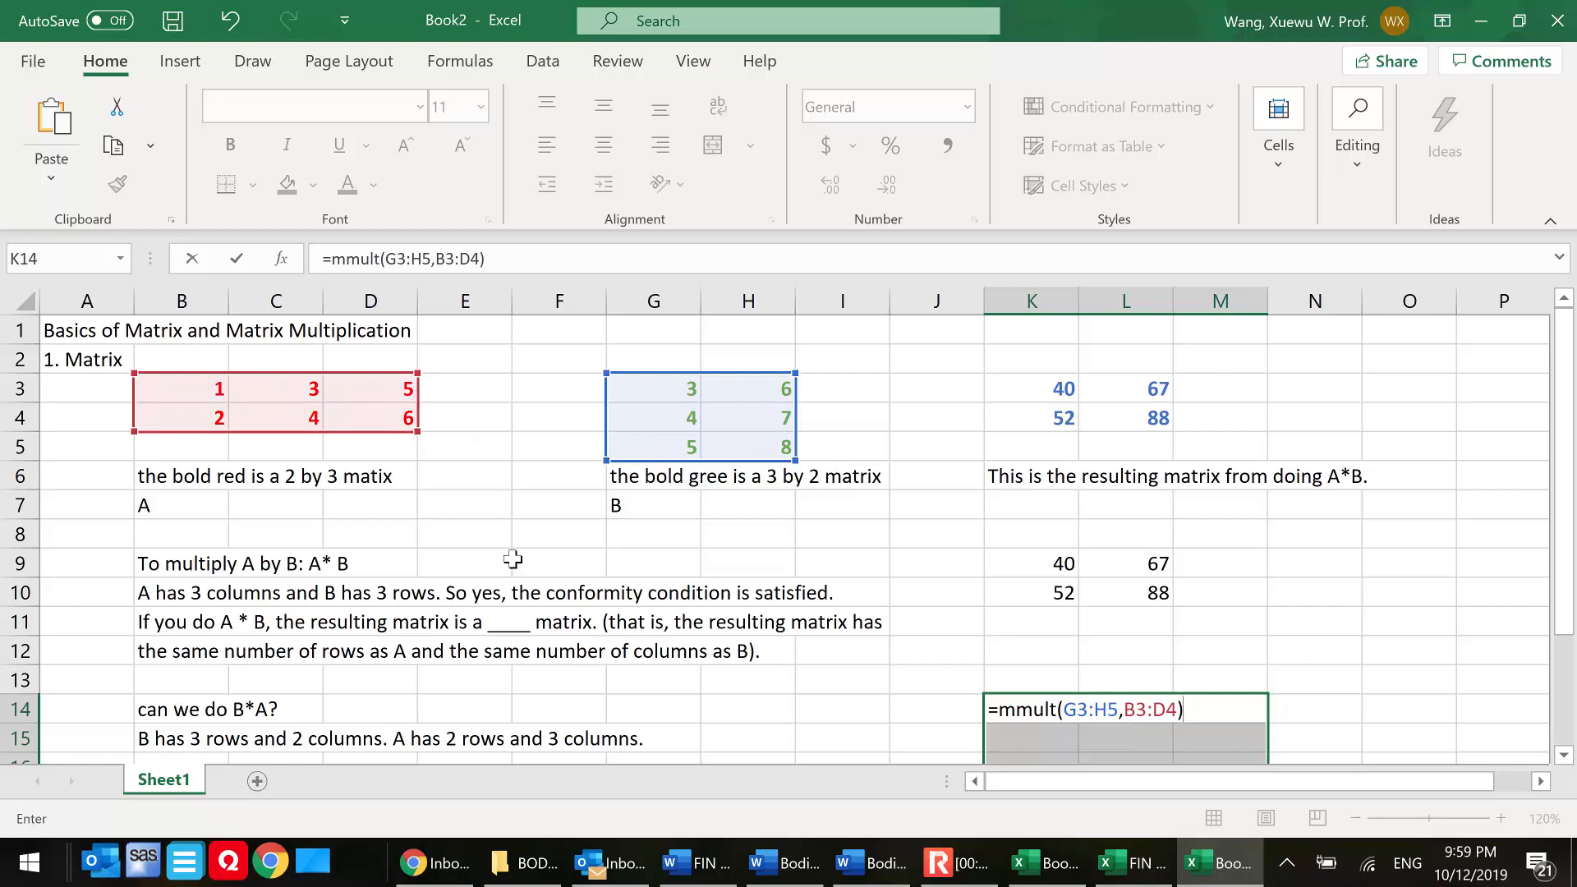
key(ctrl+shift+Return)
scroll(964, 655, down, 1)
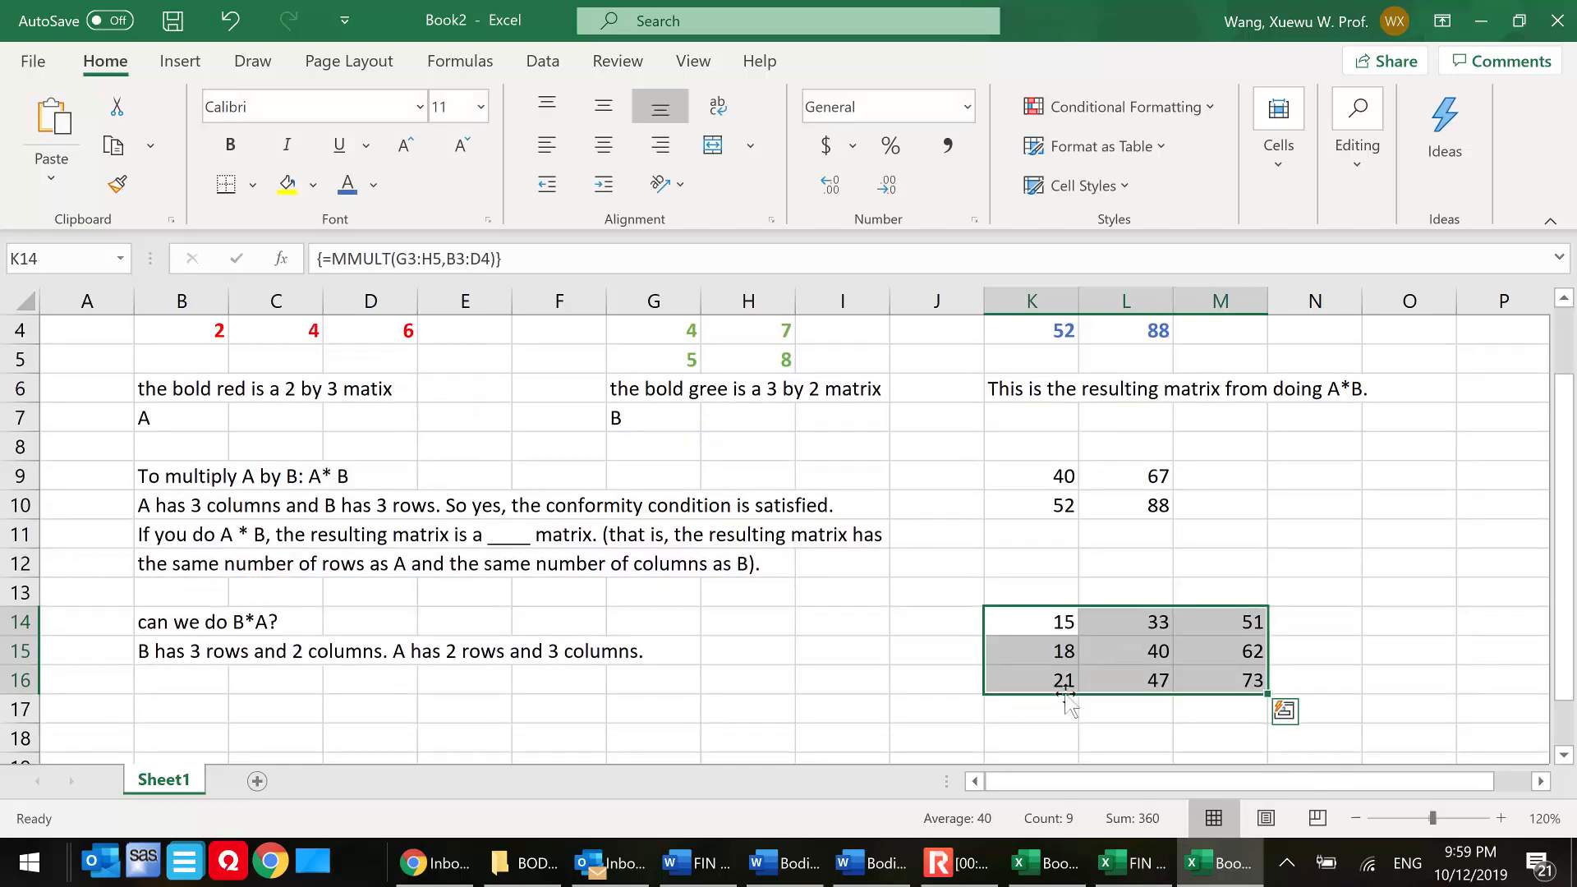
click(1059, 711)
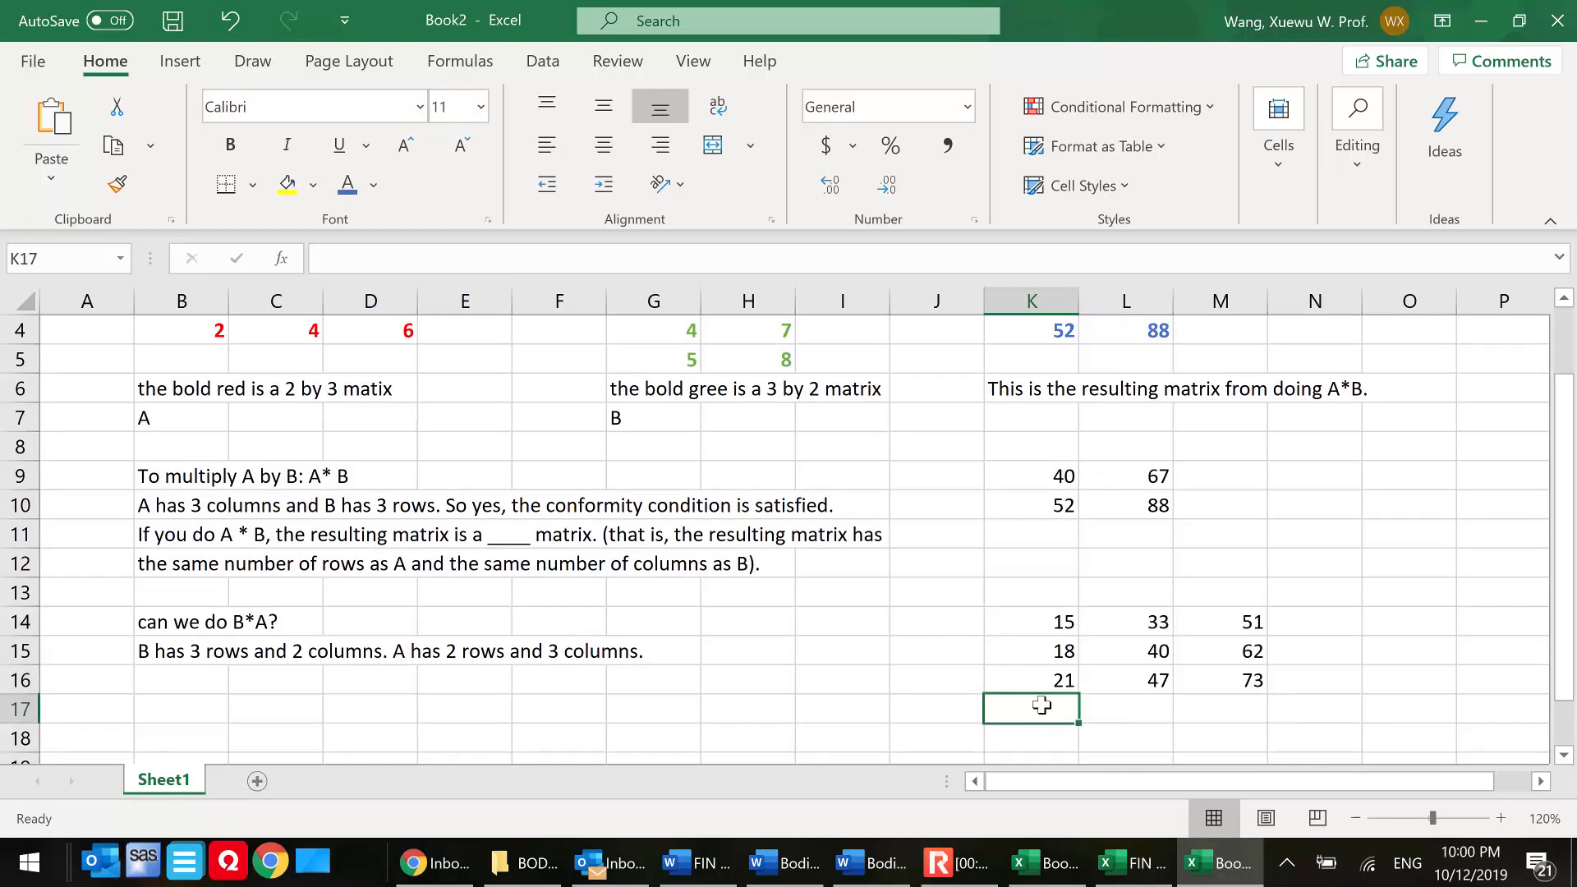
click(1039, 531)
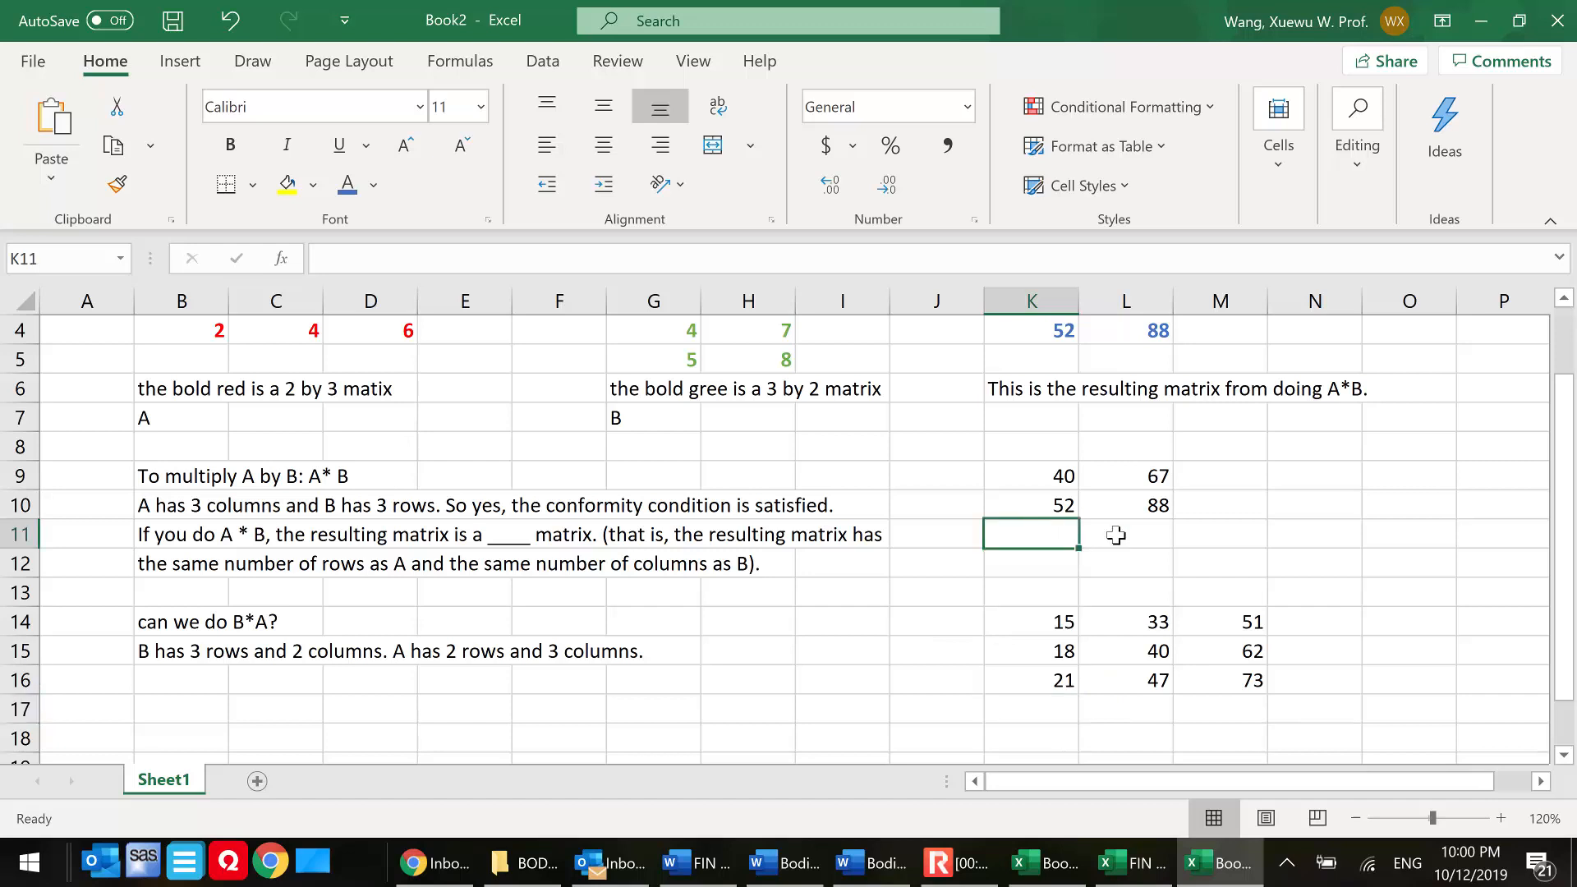
- Enter the section heading "2. Ptfl var-covar matrix" in A18
scroll(1019, 558, up, 1)
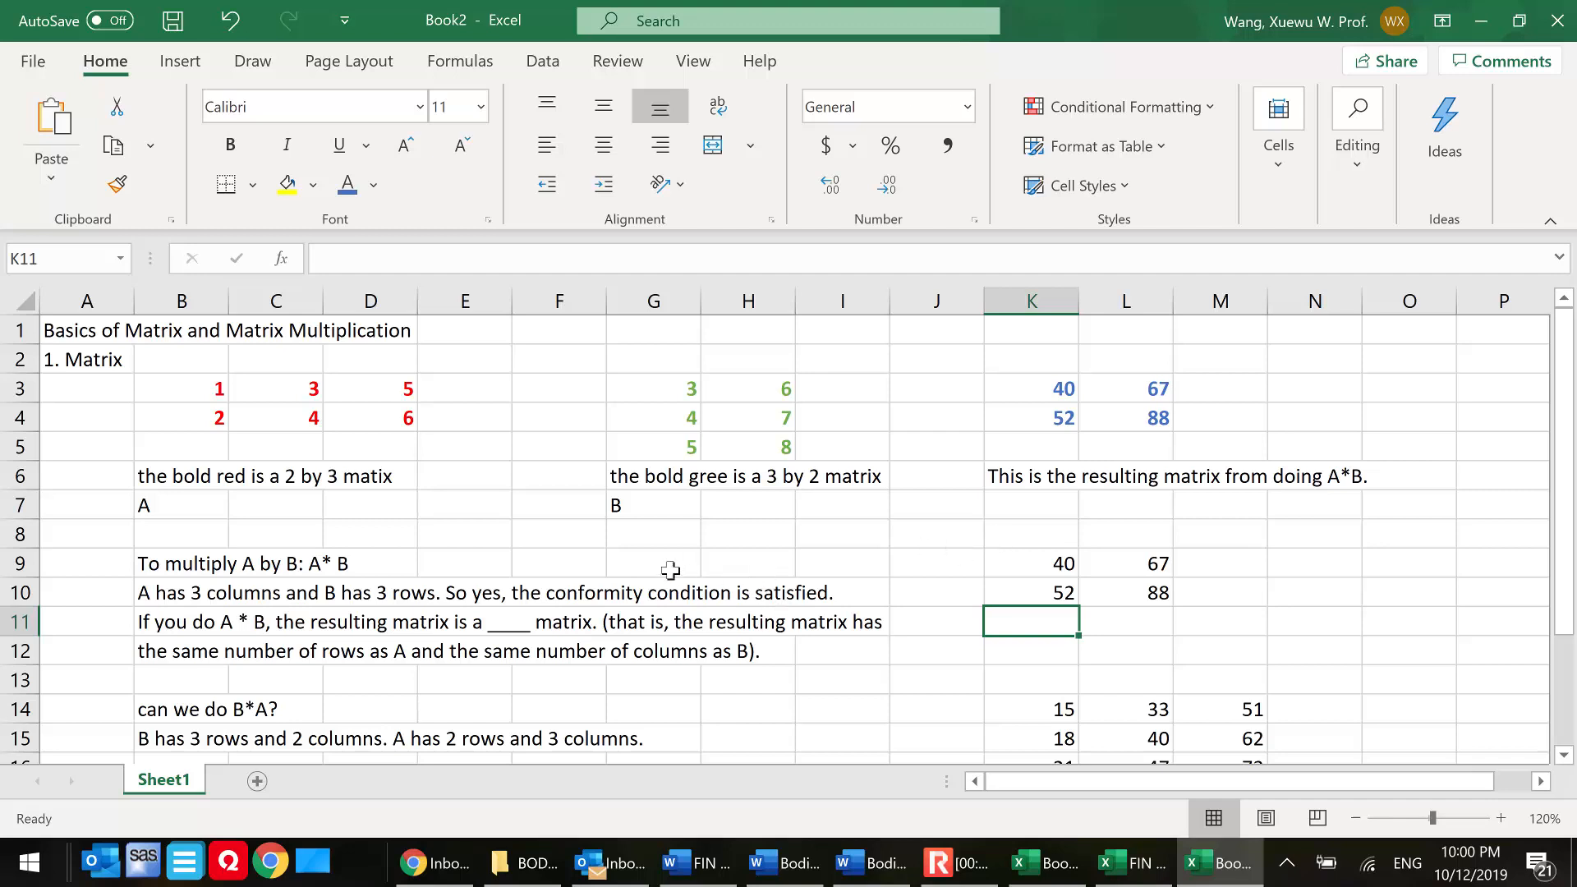
scroll(354, 579, down, 2)
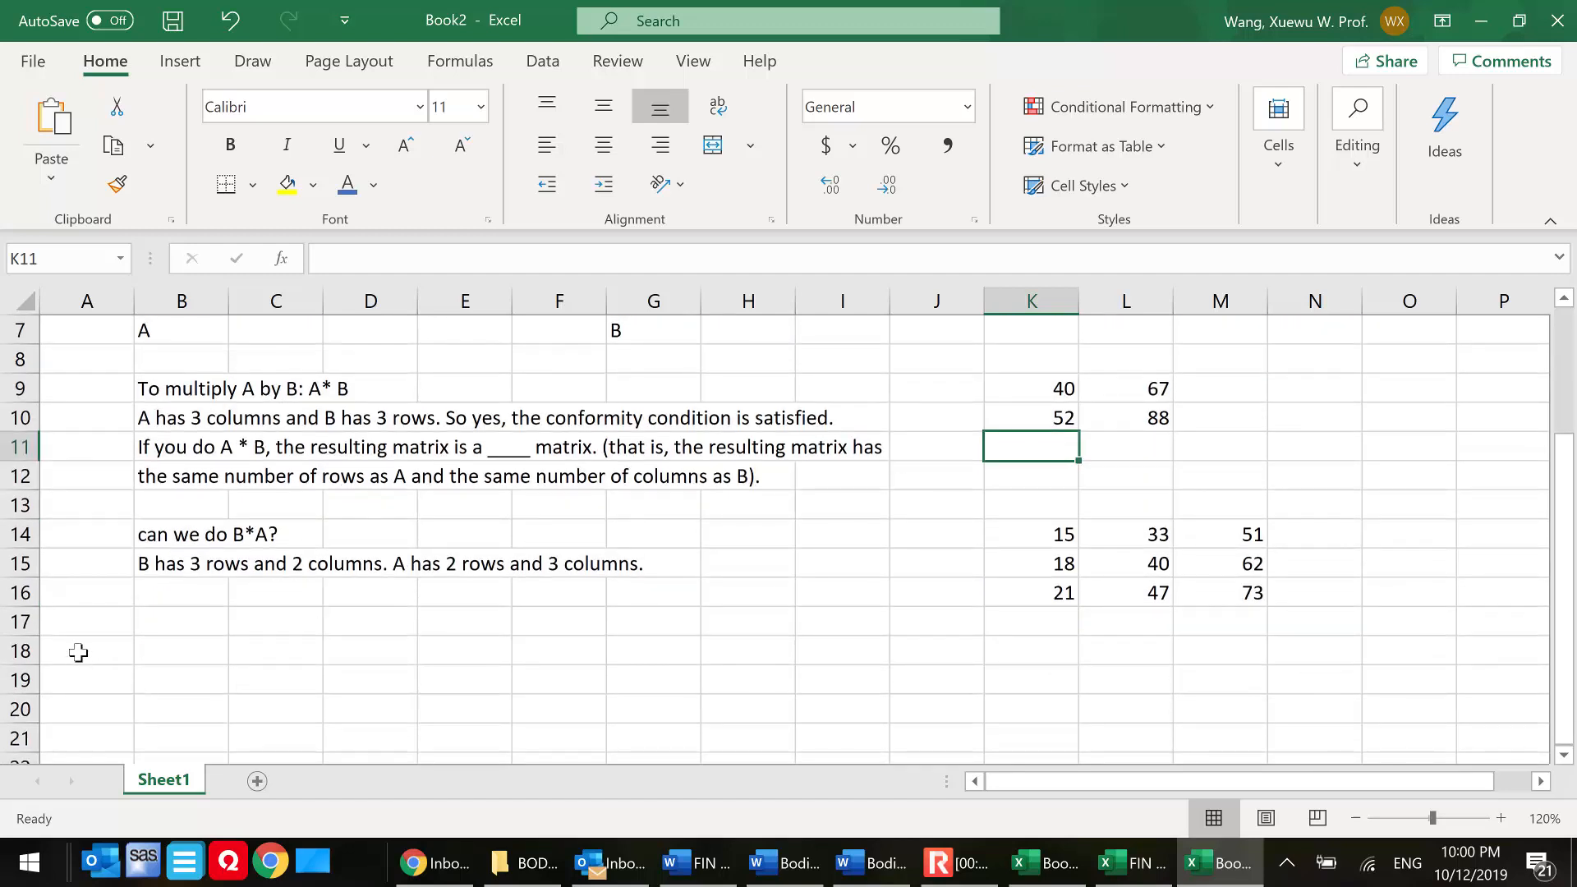
click(78, 652)
text(2.)
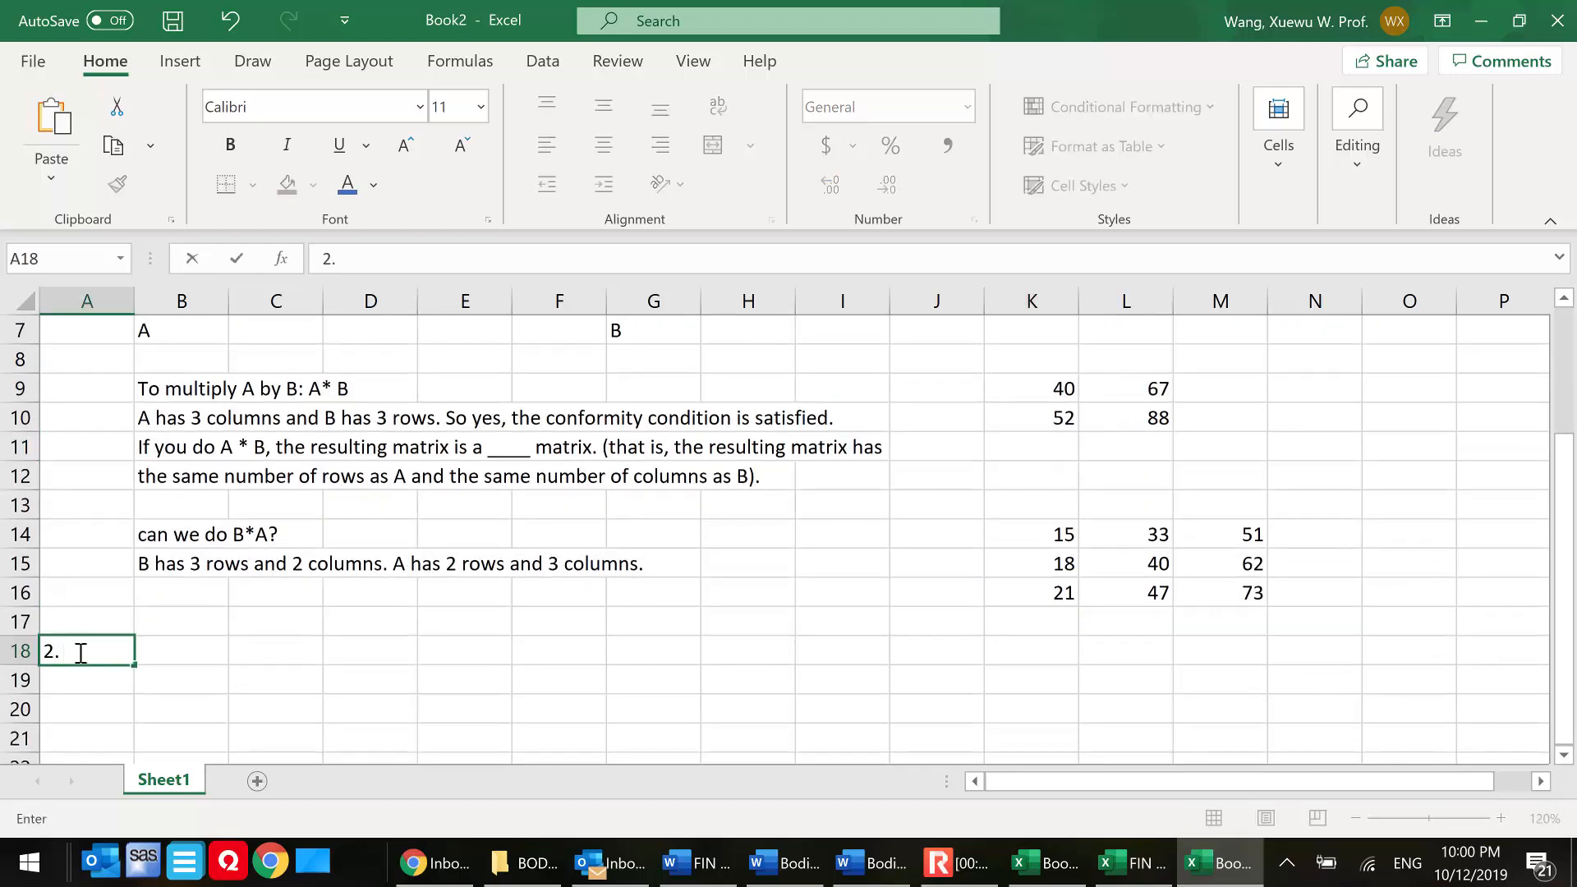
text( Ptfl var-coa)
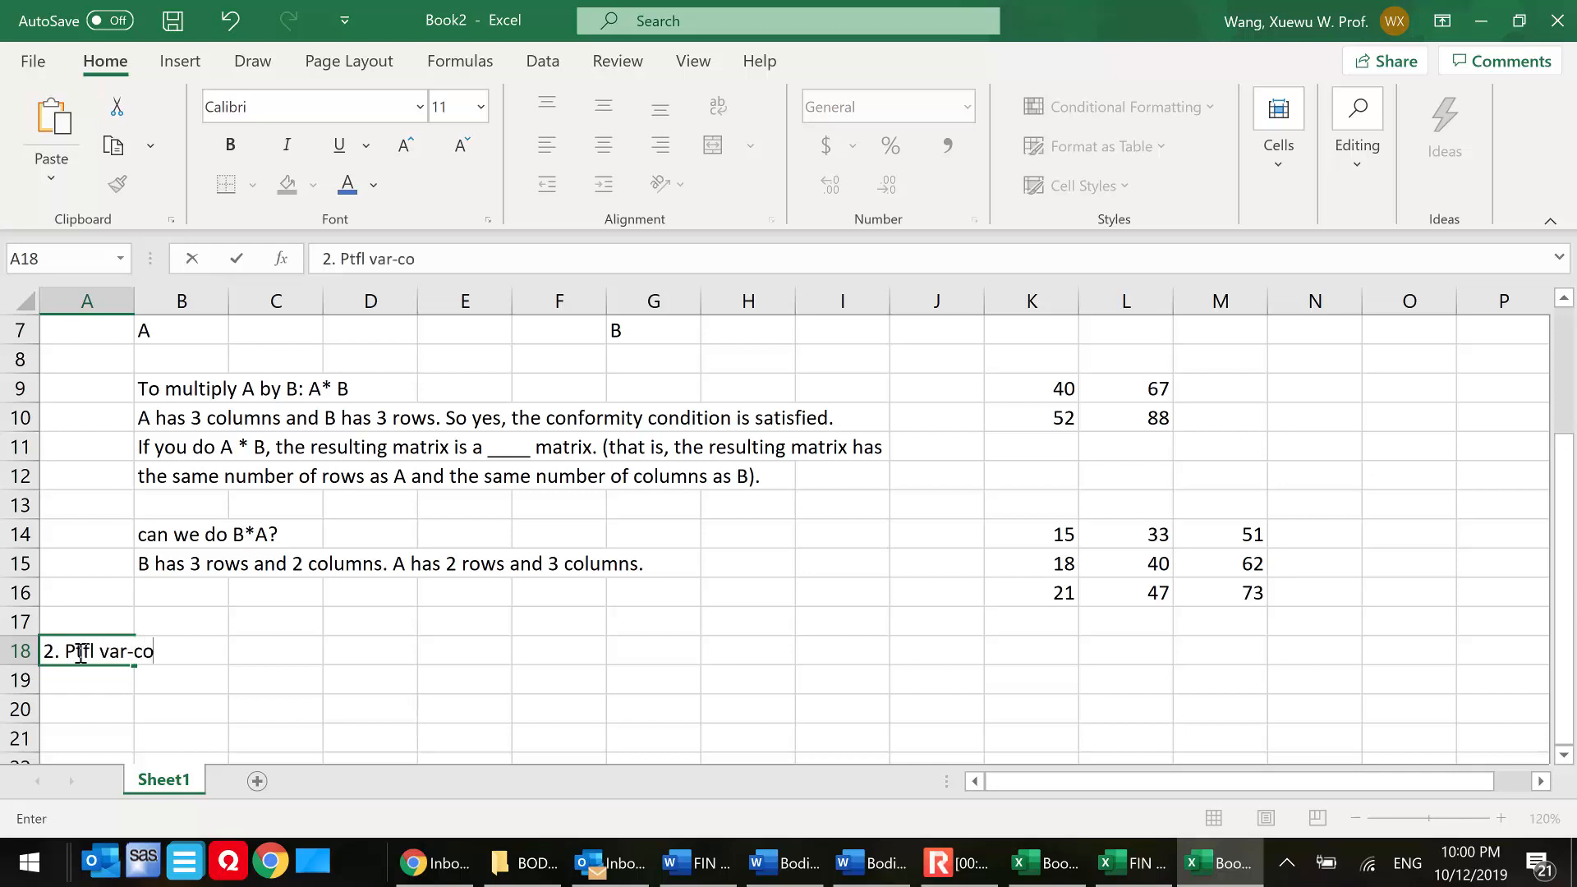
key(BackSpace)
text(var amtri)
key(BackSpace)
key(BackSpace)
key(BackSpace)
key(BackSpace)
key(BackSpace)
text(matrix)
click(227, 682)
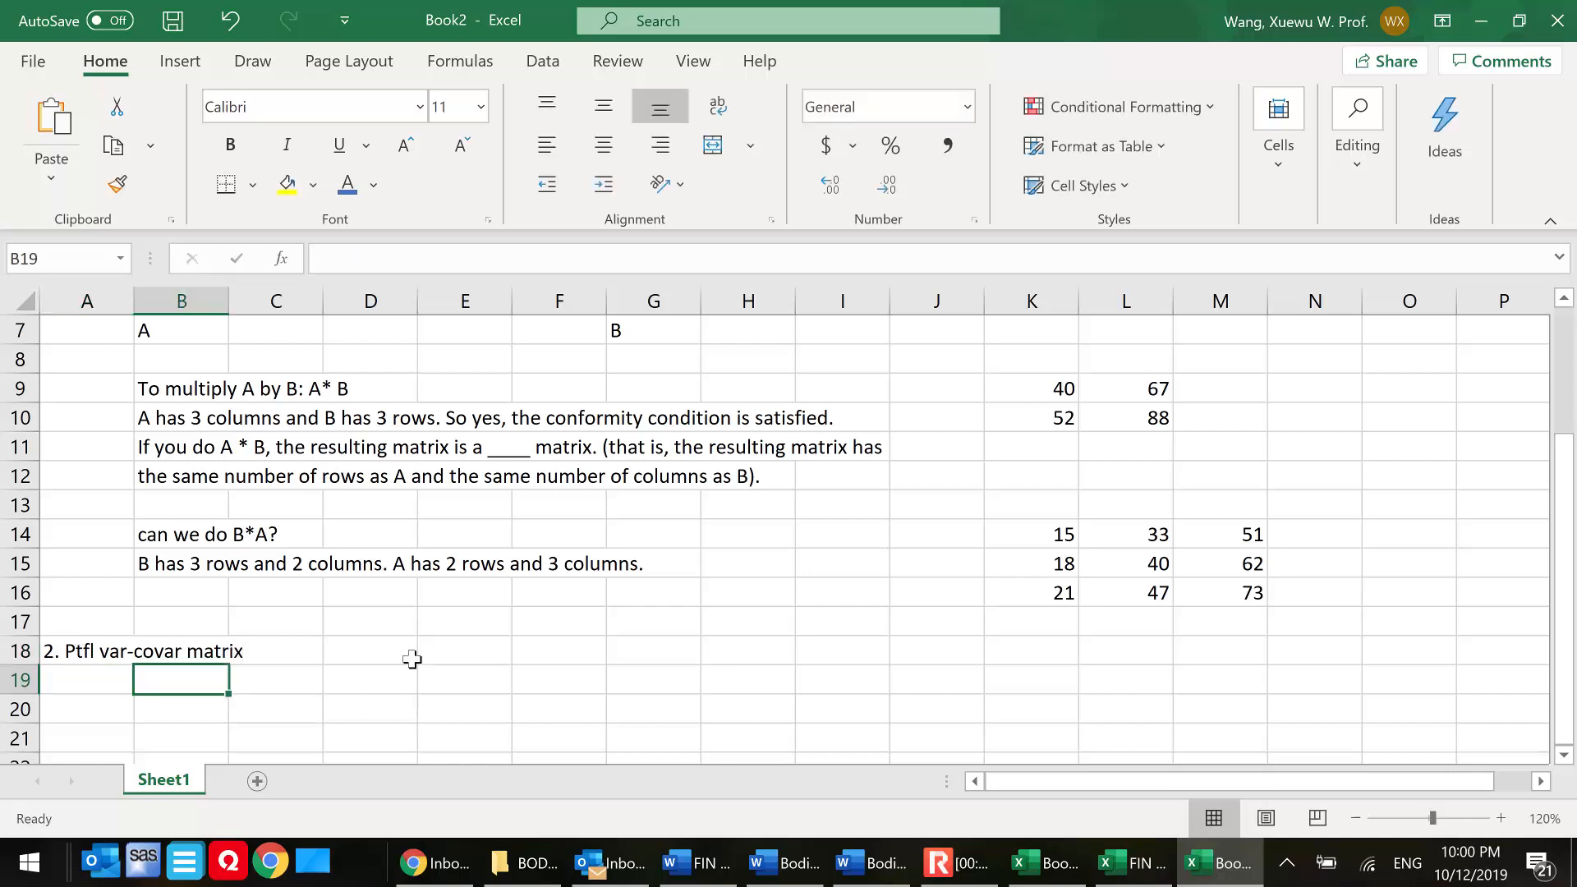
- Enter the portfolio composition "Ptfl = A + B + C" in B19 and its weights "1 = 0.4+ 0.4 +0.2" in B20
scroll(411, 641, down, 1)
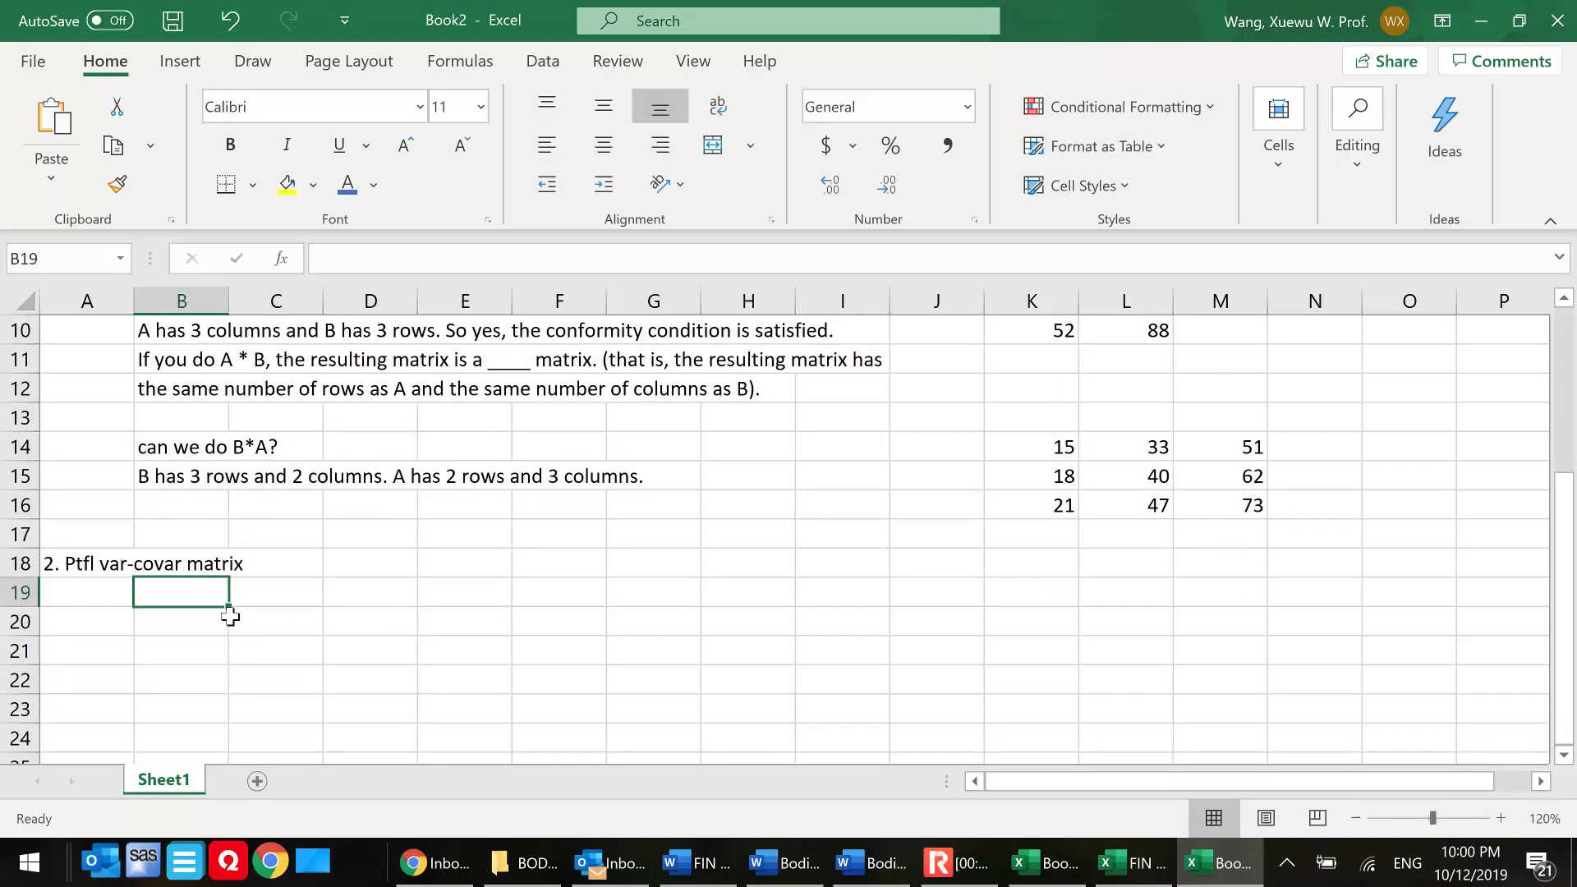
text(Ptfl = A + B + C)
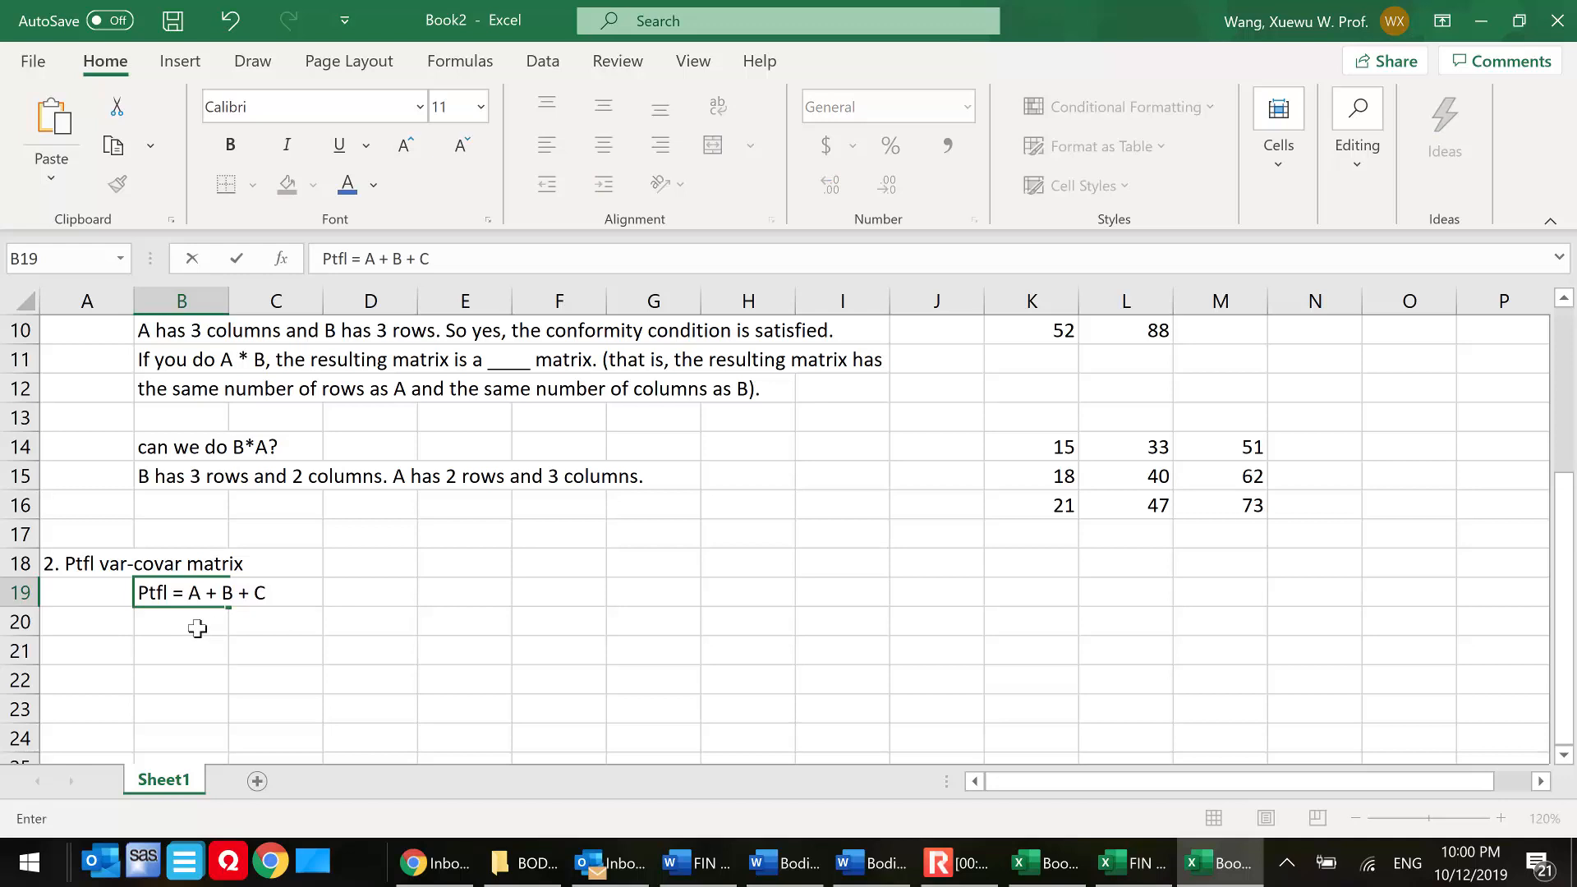
click(164, 621)
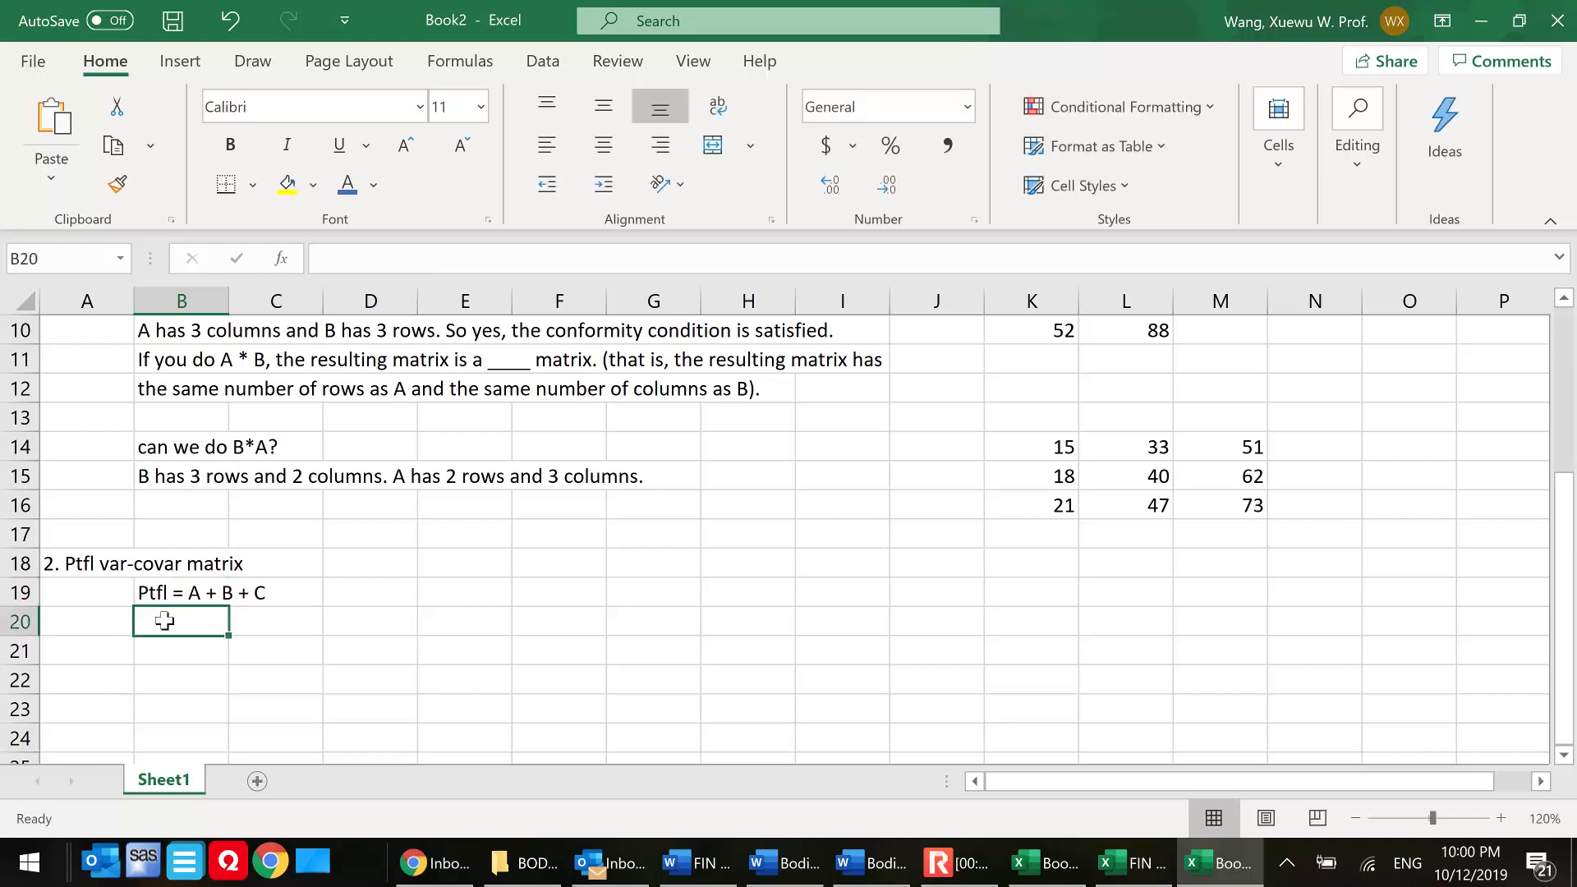
text(1 = 0)
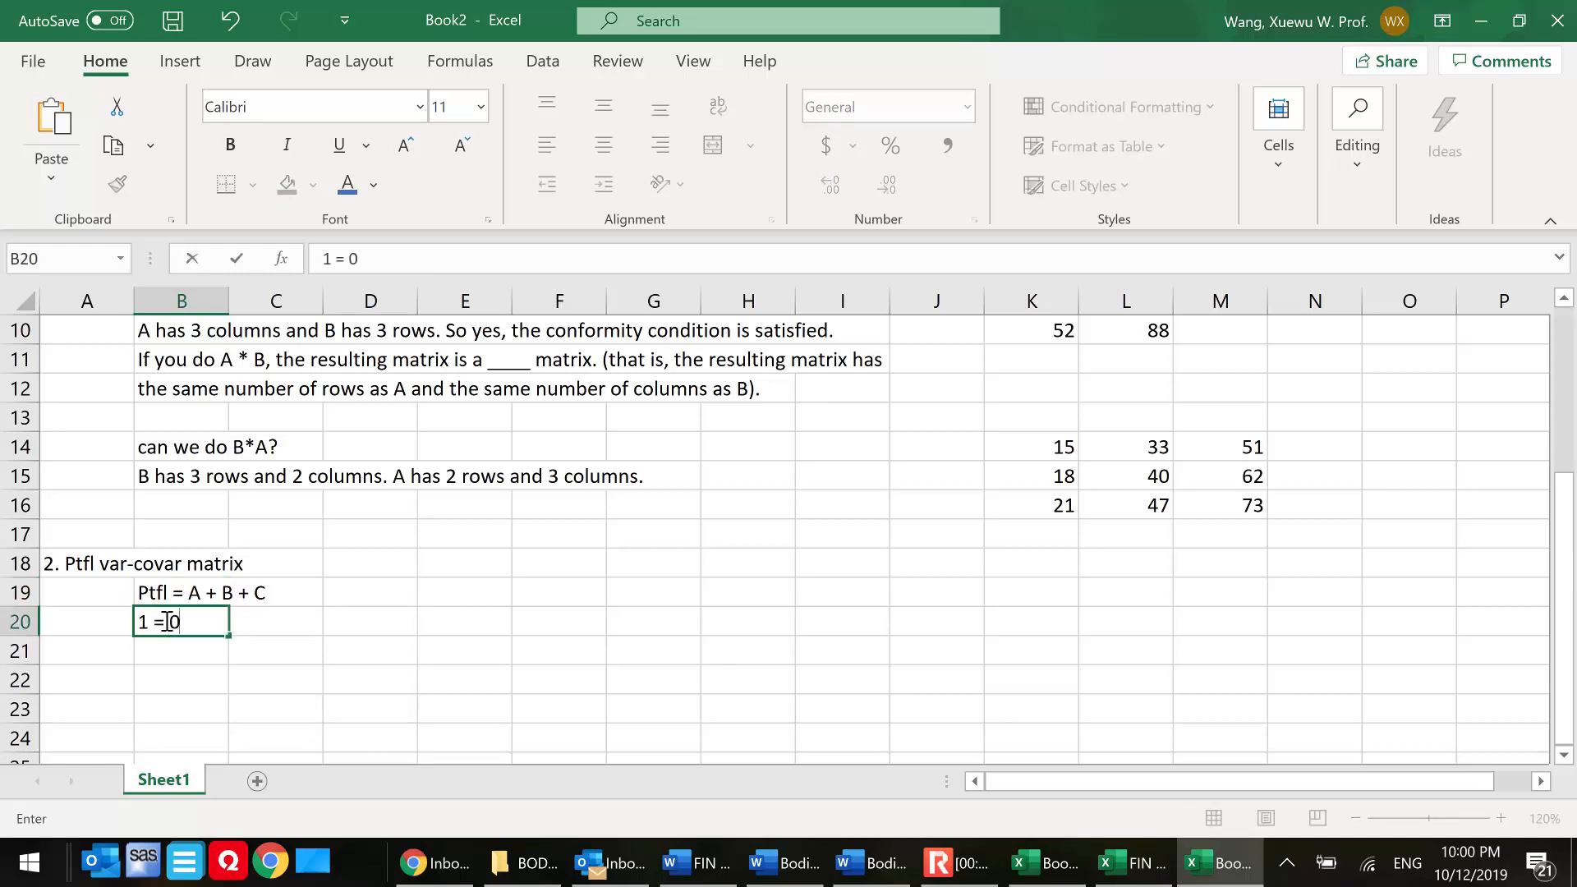
text(.4+ 0.4 +0.2)
click(299, 690)
double_click(259, 626)
click(162, 628)
scroll(341, 639, down, 1)
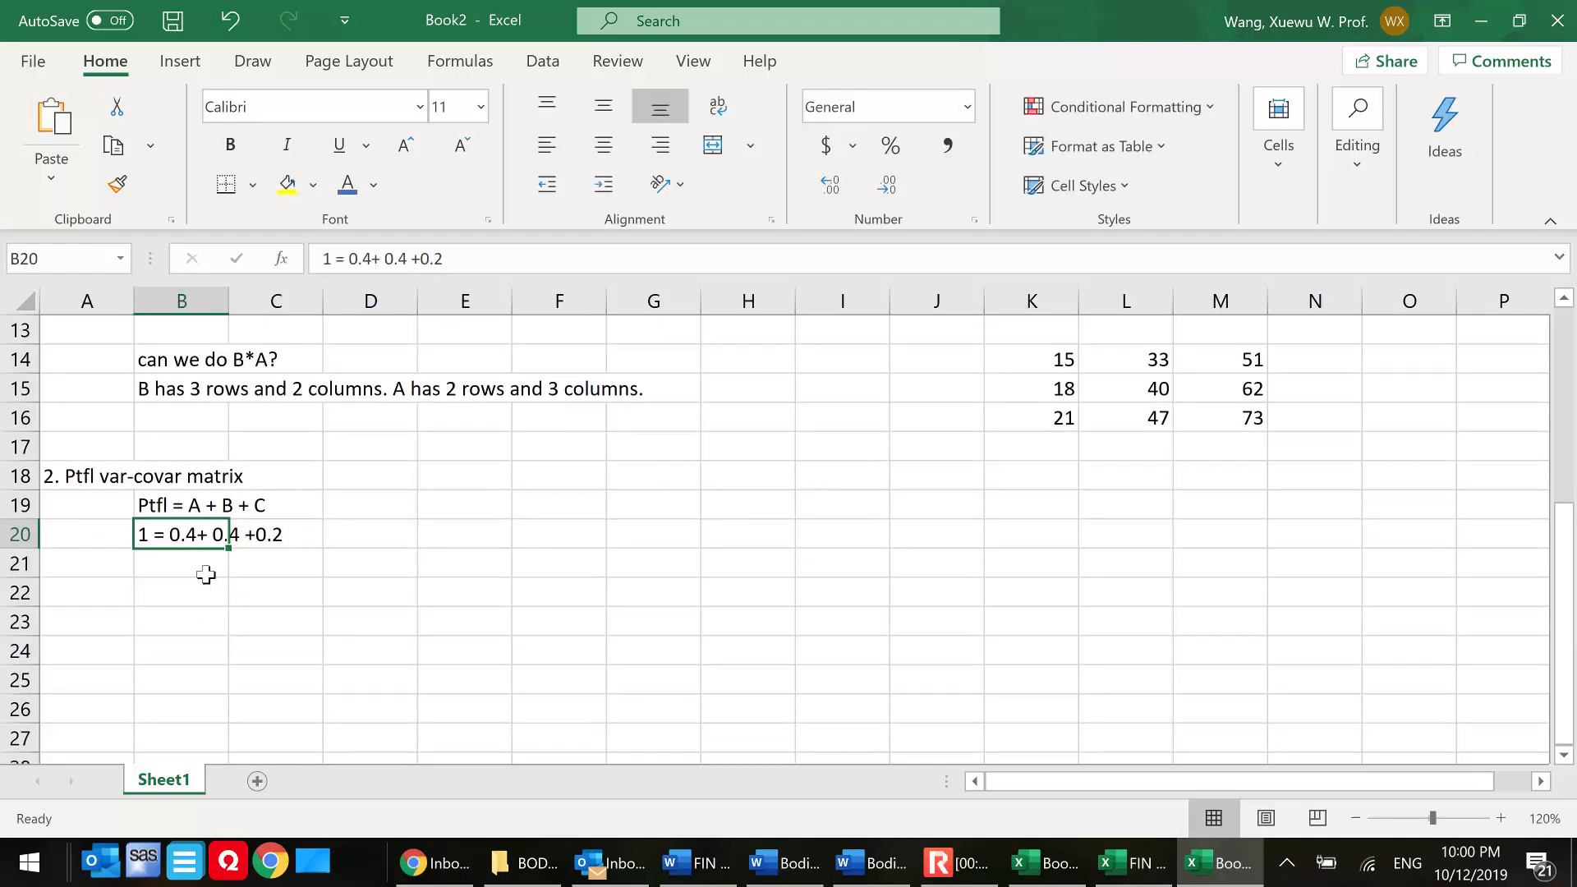
- Enter the label "the var-covar matrix:" in A22
click(97, 592)
text(t)
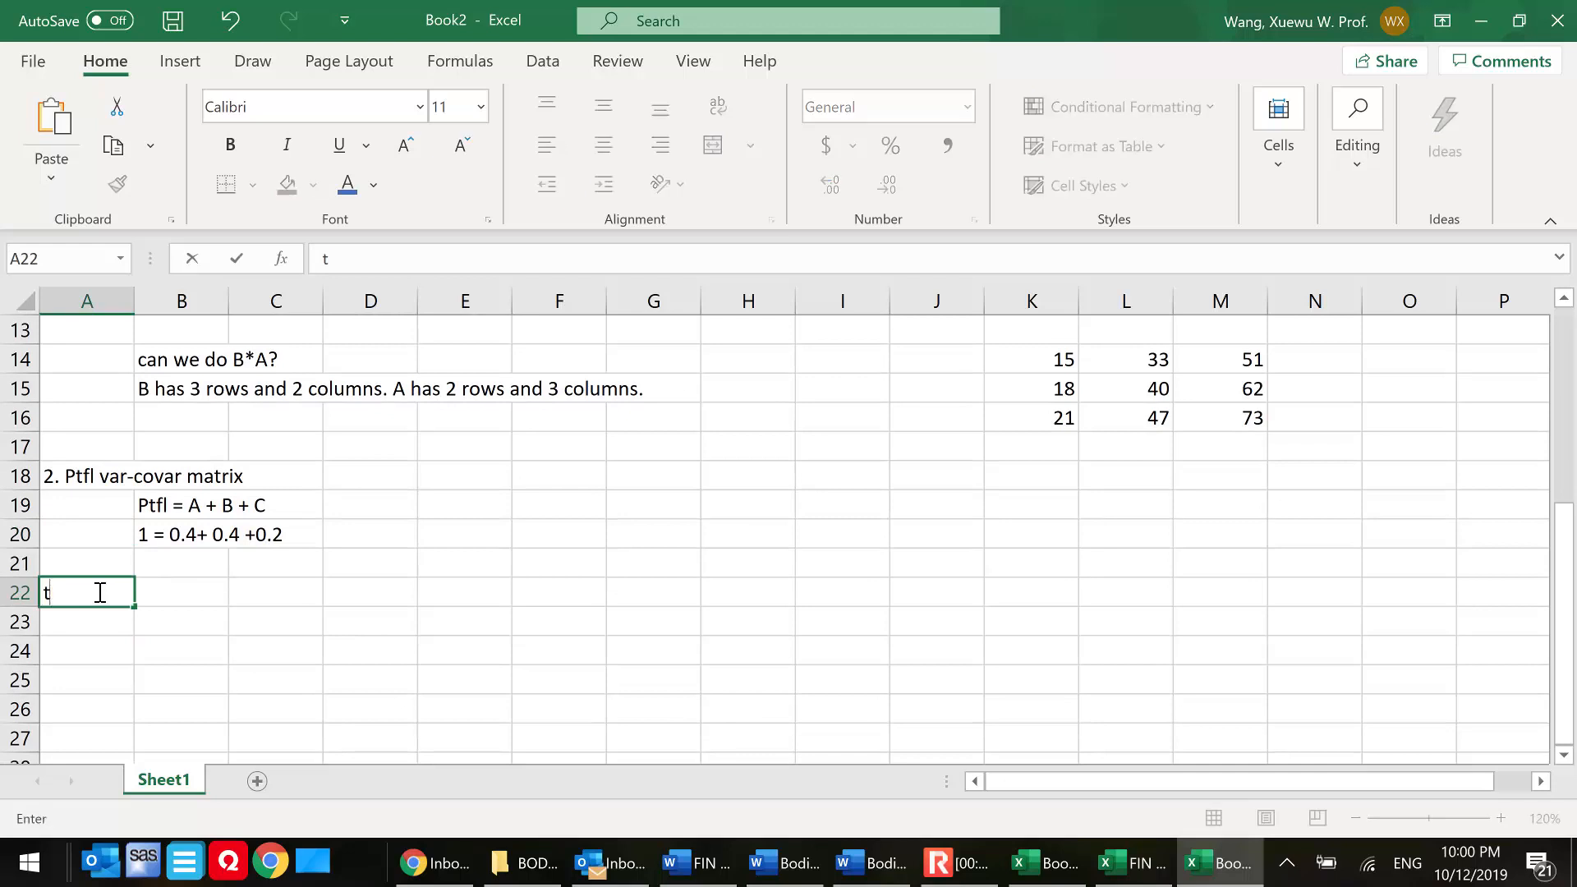
text(he var-covar matrix b/)
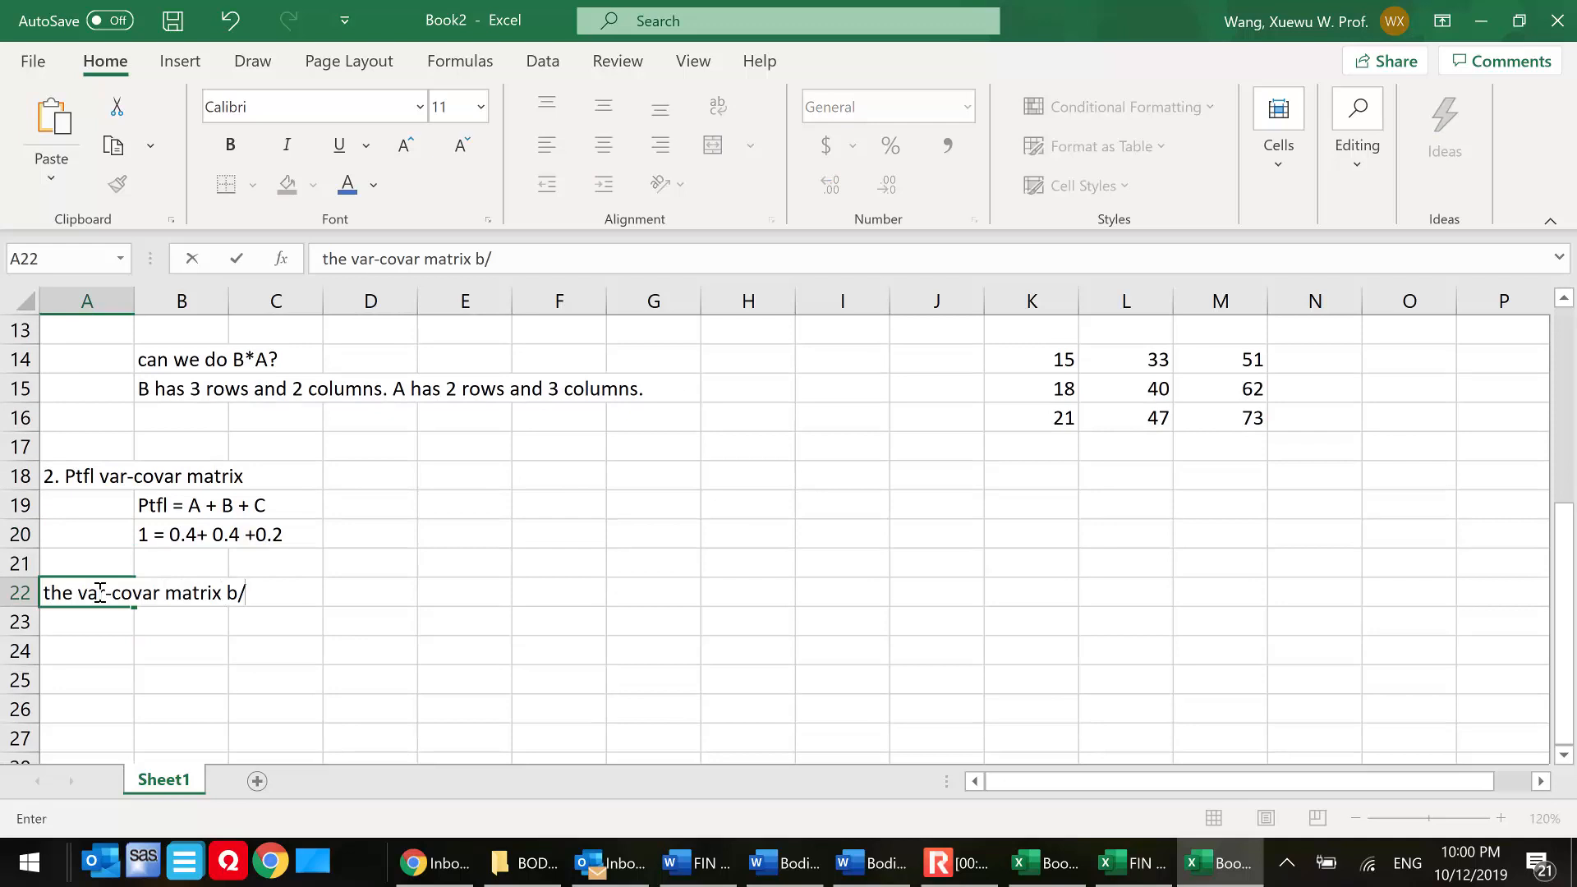
key(BackSpace)
key(BackSpace)
click(403, 595)
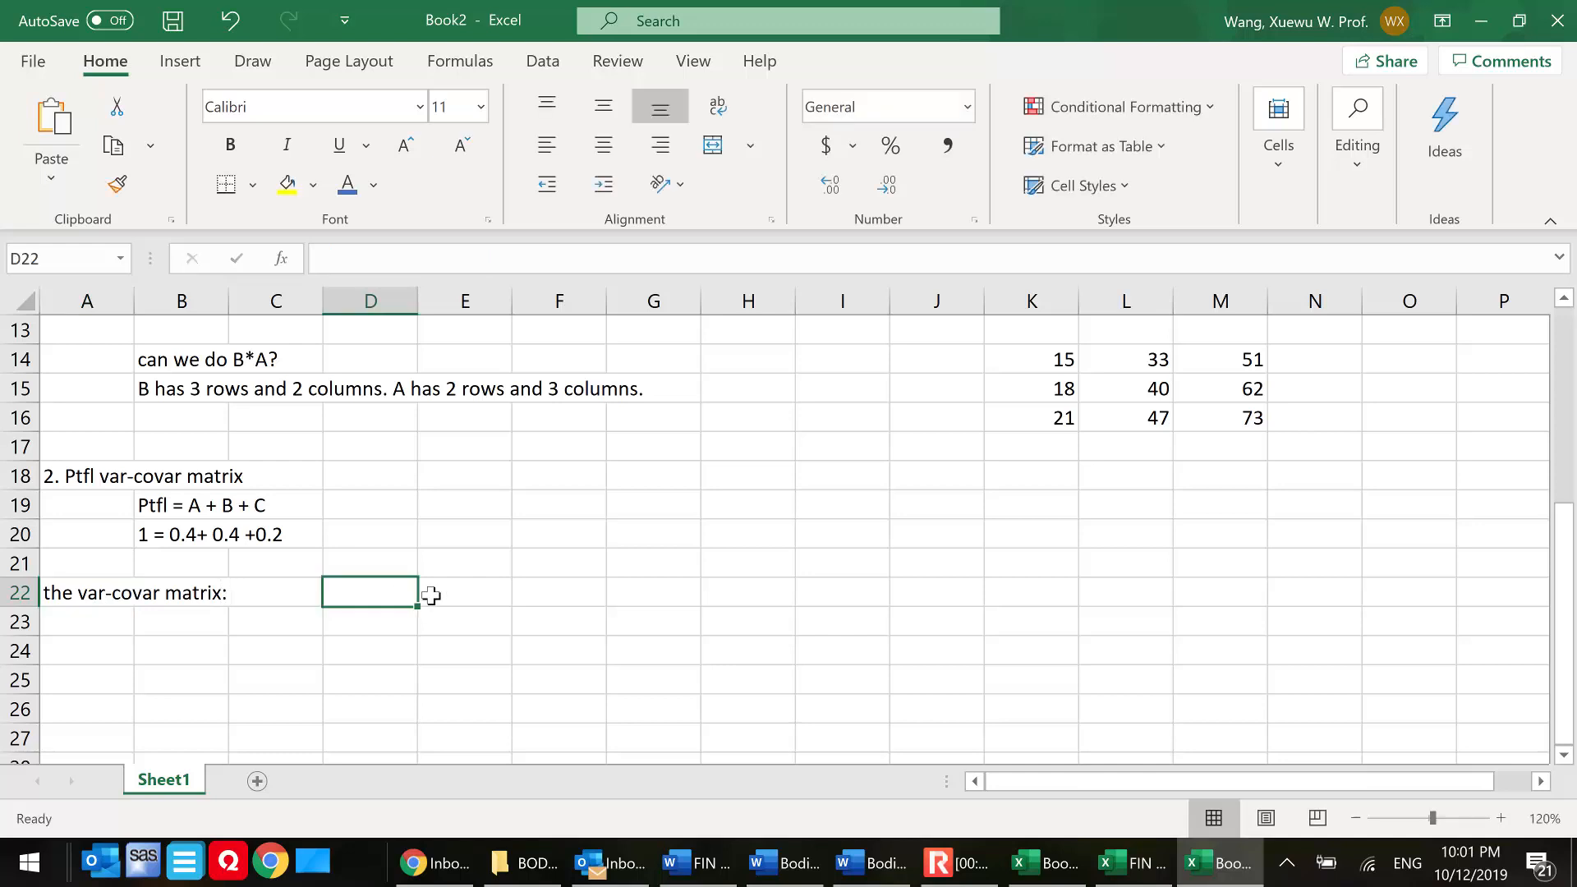
- Enter the matrix column headings A, B and C in D22, E22 and F22
text(A)
click(431, 594)
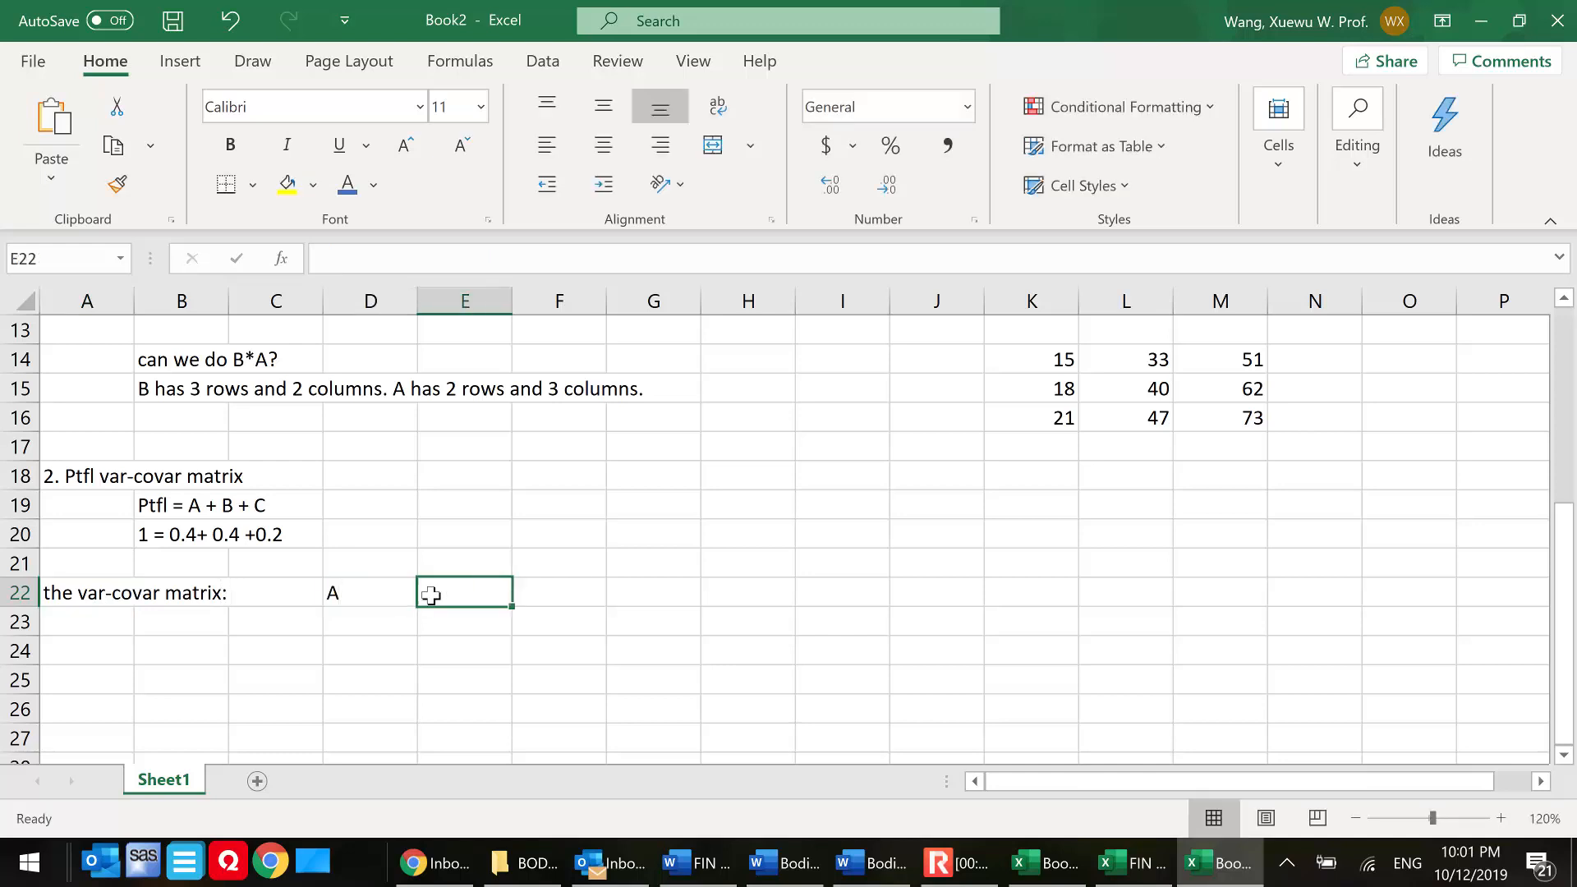
key(shift+Right)
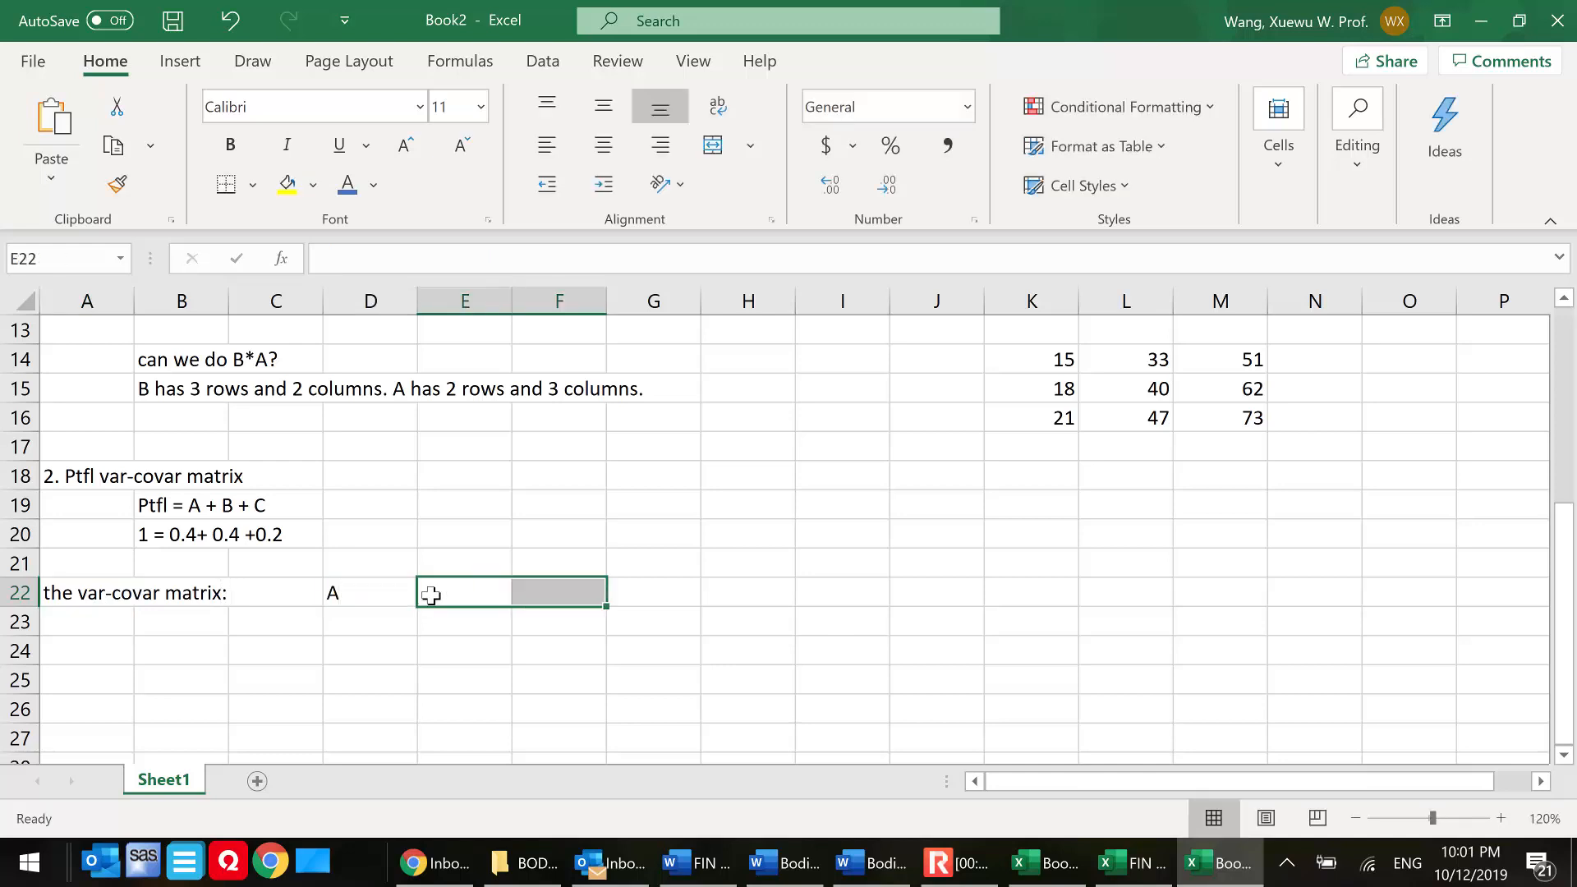
click(481, 594)
text(B)
shift+click(576, 593)
text(C)
click(570, 585)
click(470, 597)
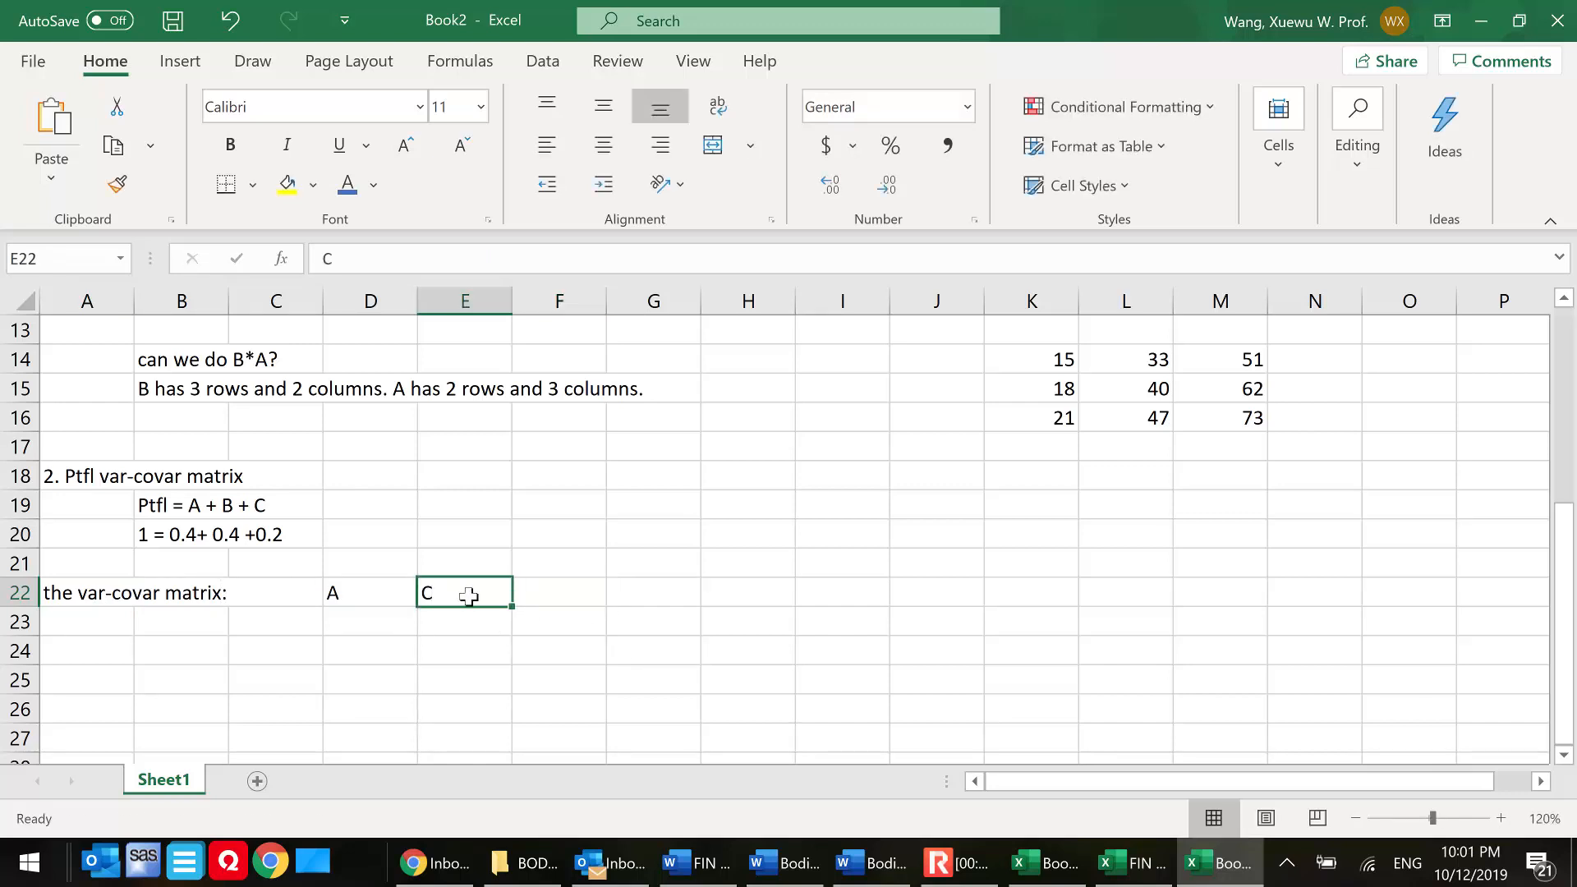
key(BackSpace)
text(B)
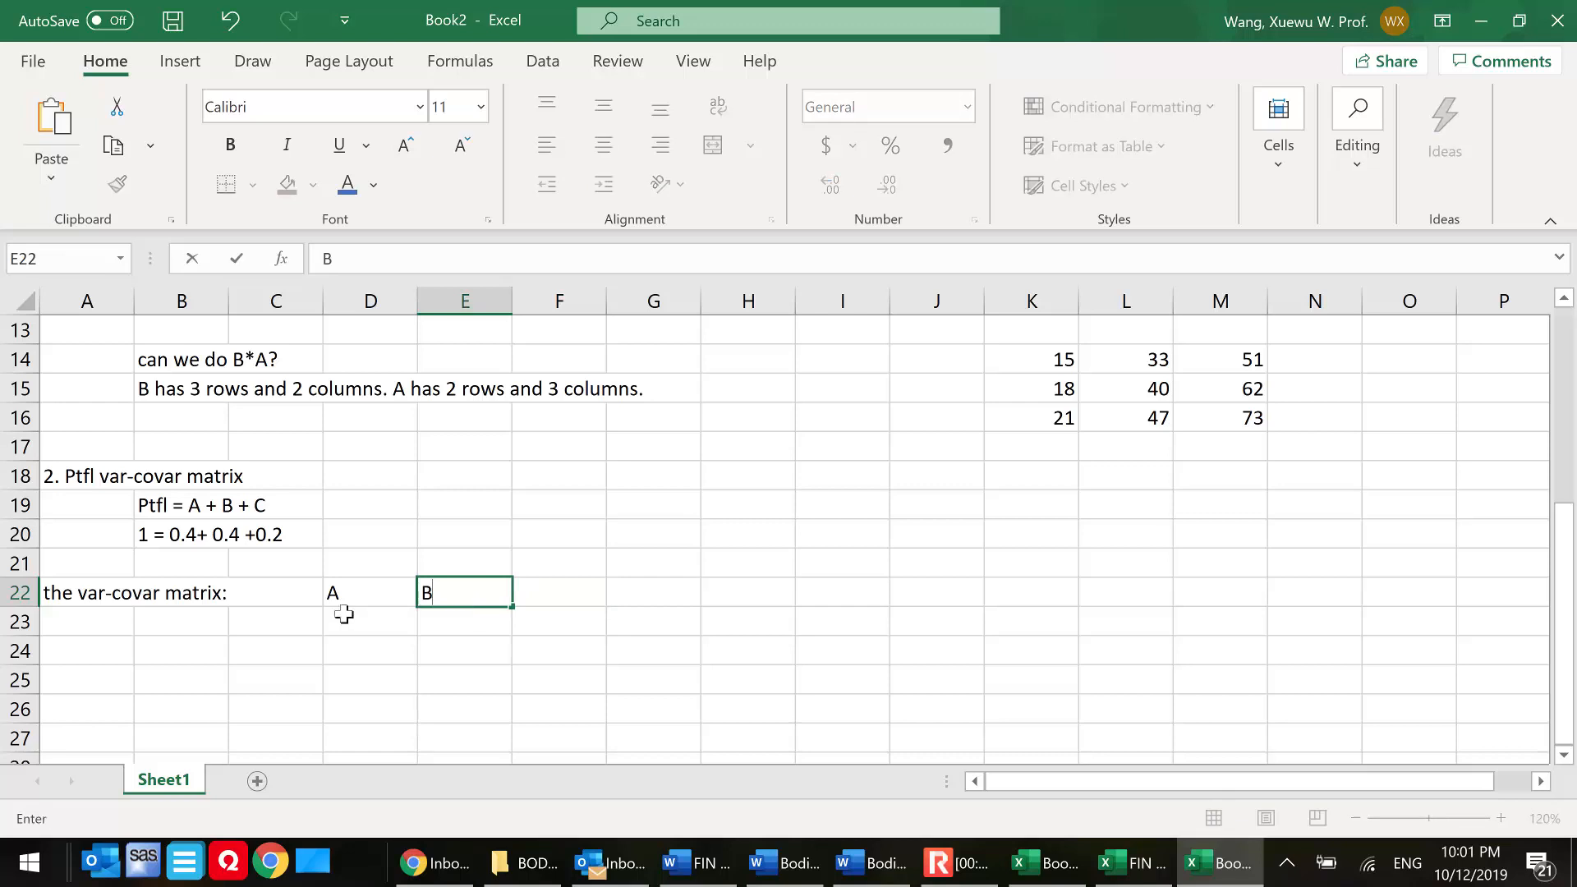
click(614, 577)
click(570, 588)
text(C)
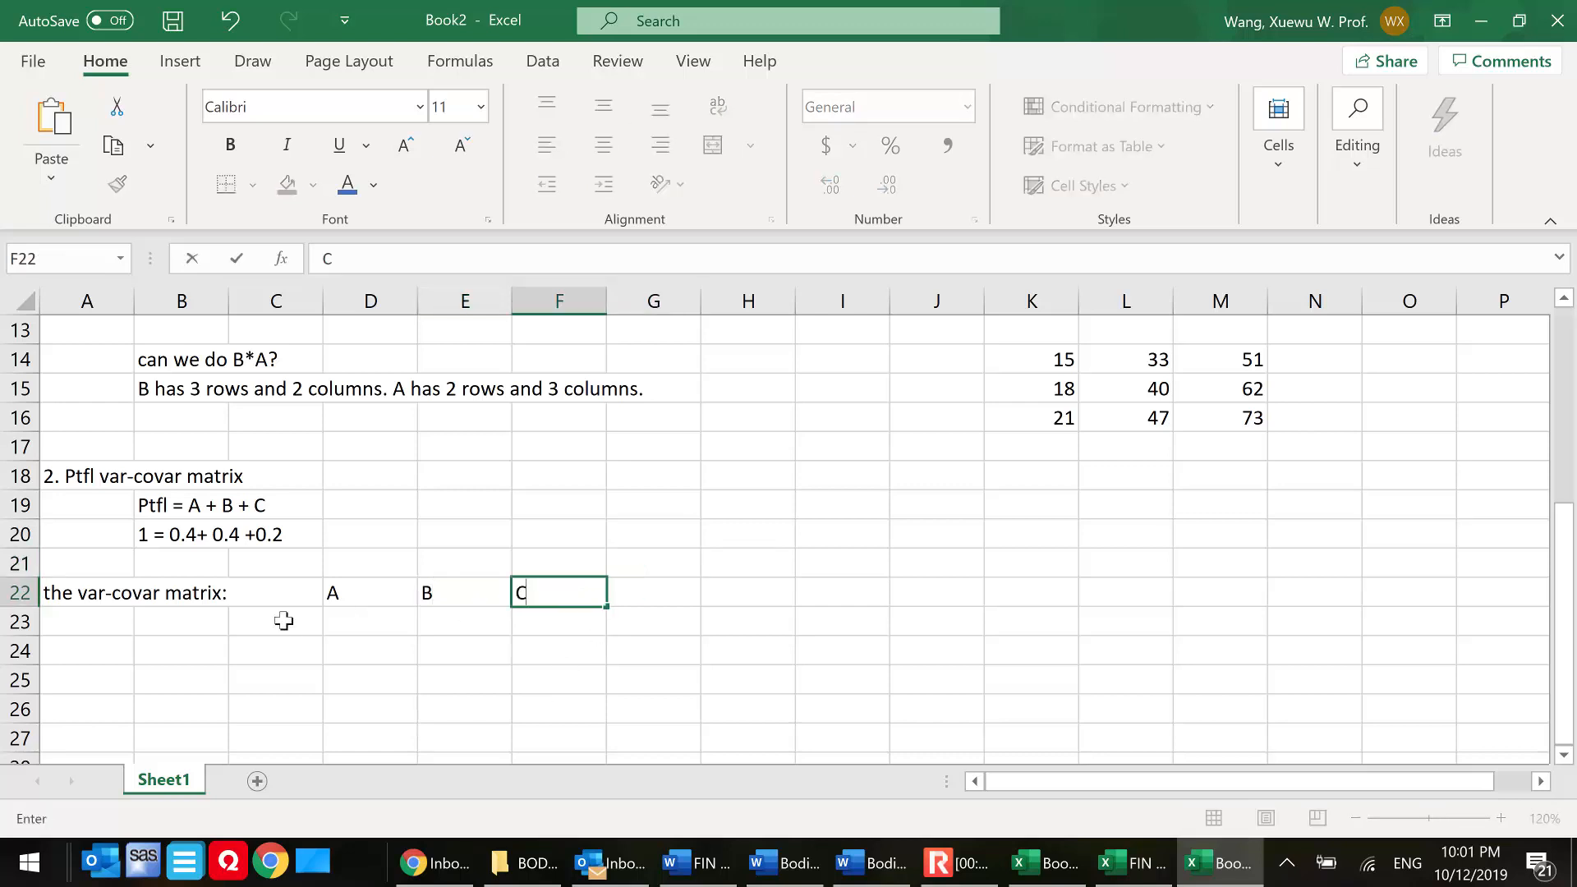
- Fill the row labels in C23:C25 from the column headings with the array formula =TRANSPOSE(D22:F22)
click(283, 622)
drag(285, 635, 285, 677)
text(=trans)
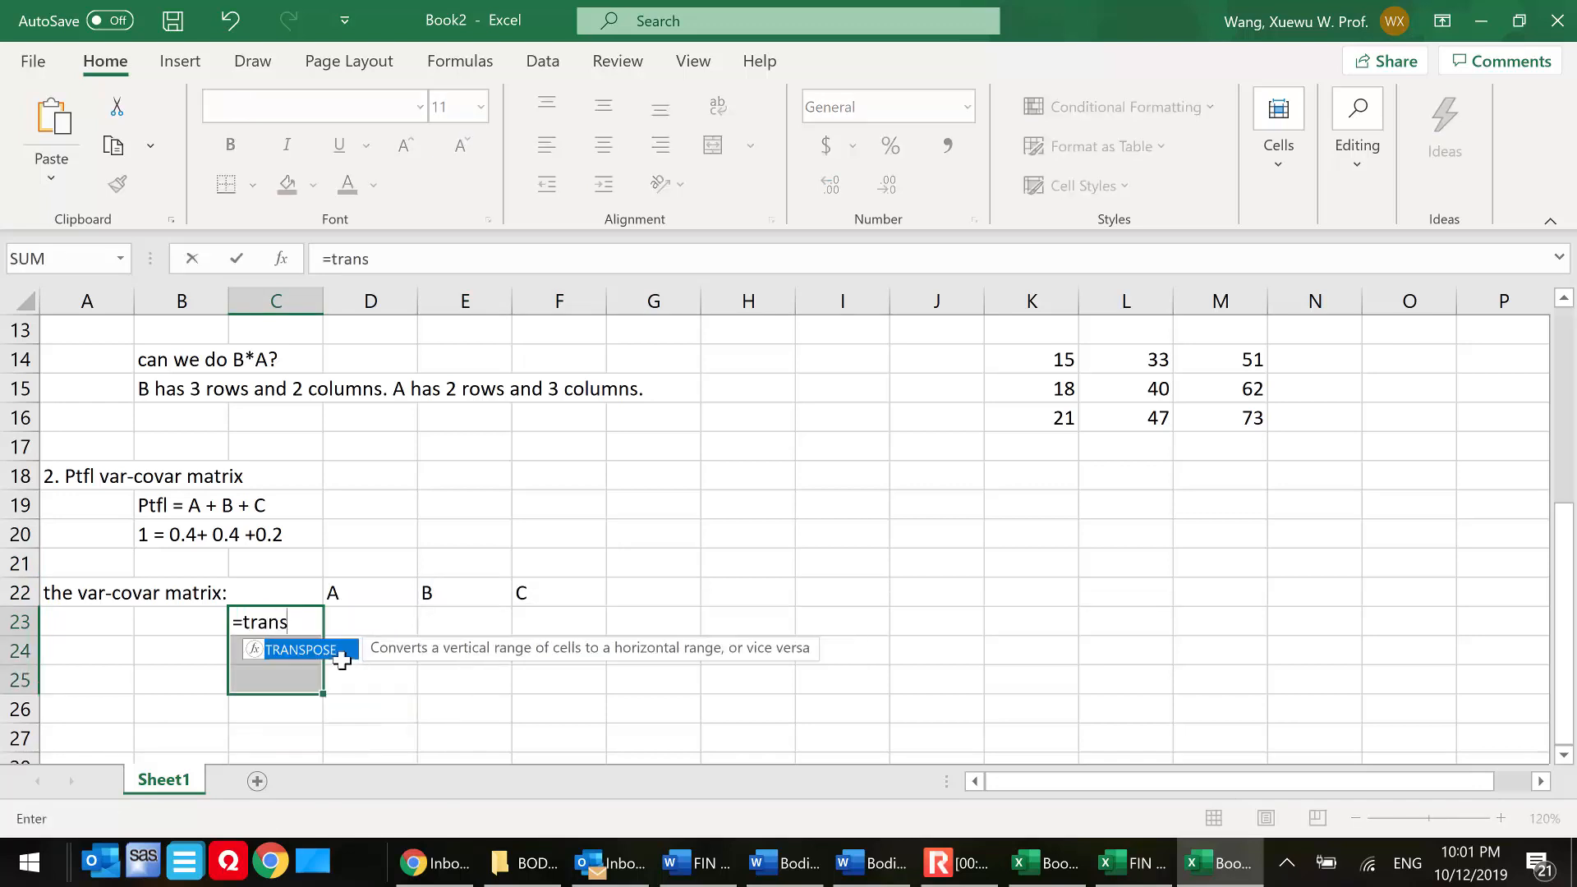
text(pose()
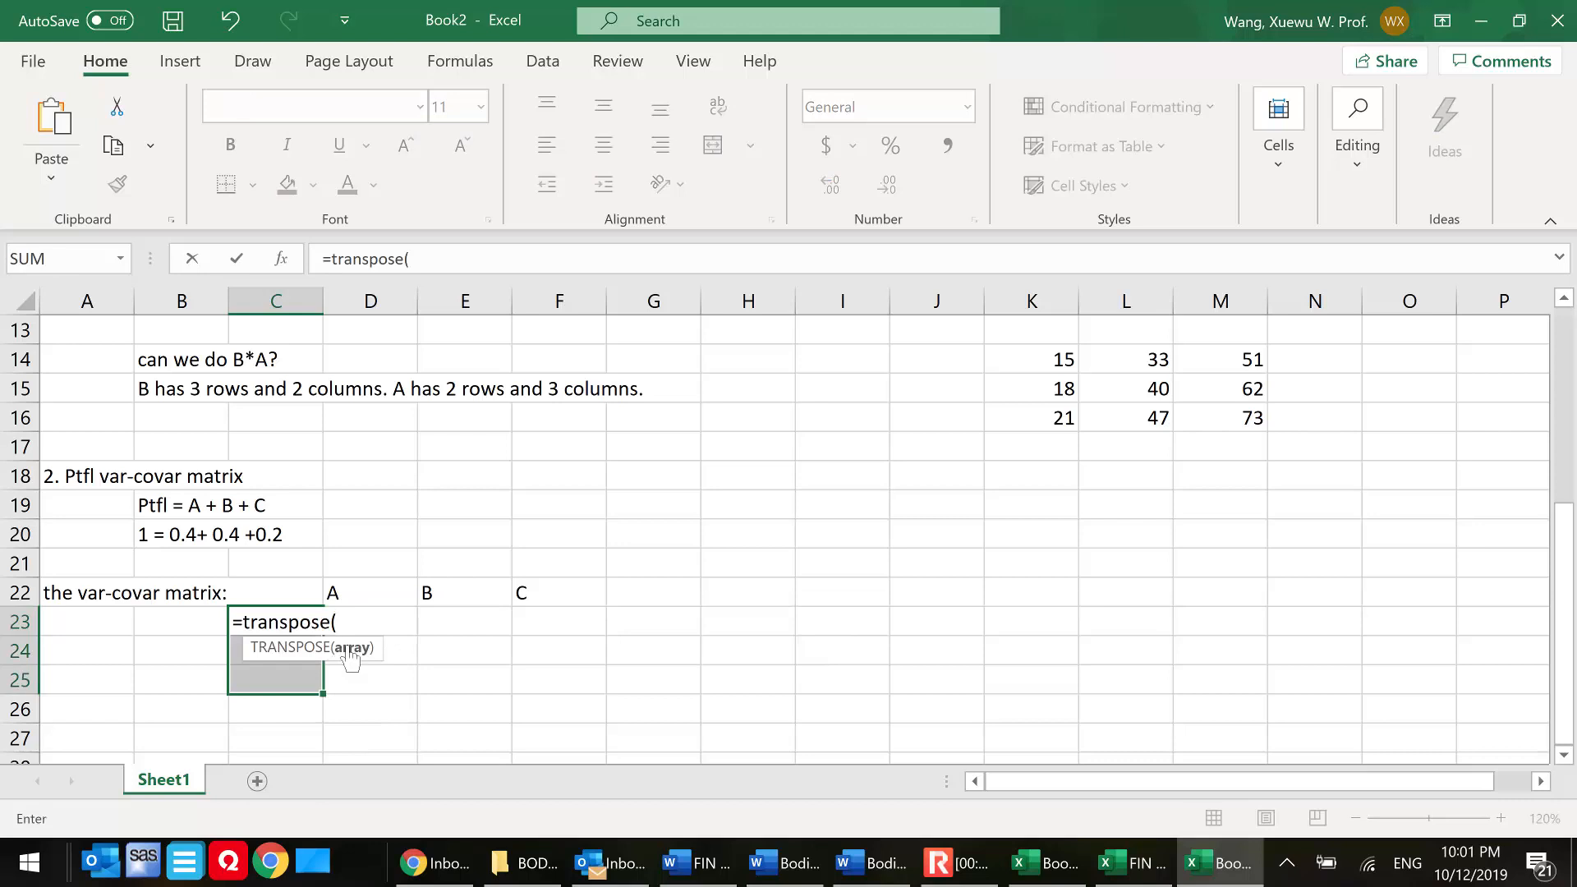
drag(328, 588, 534, 591)
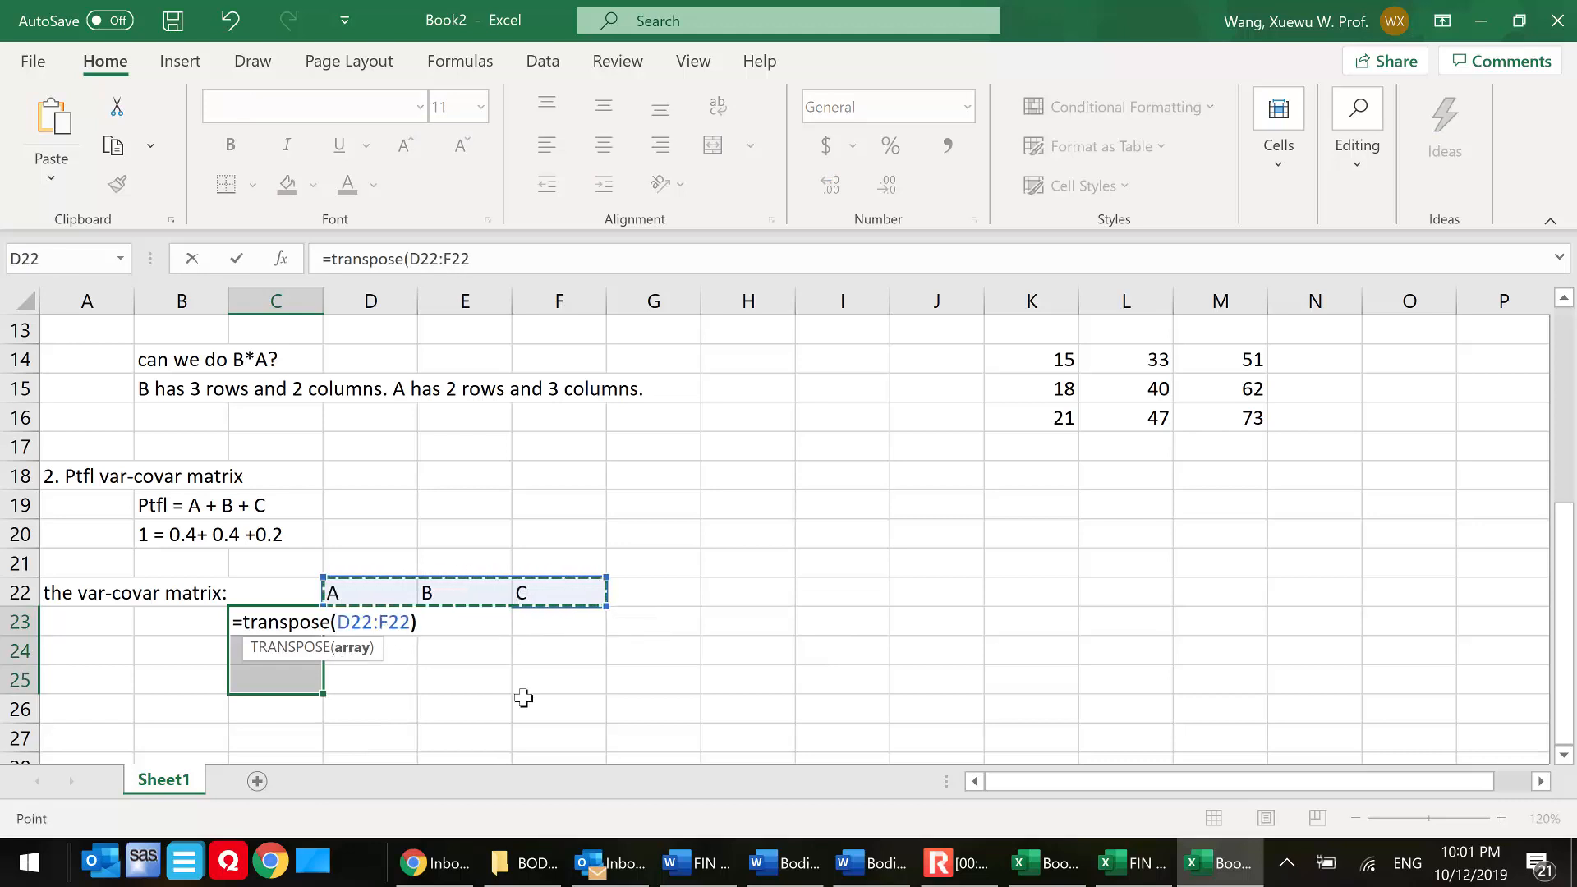
text())
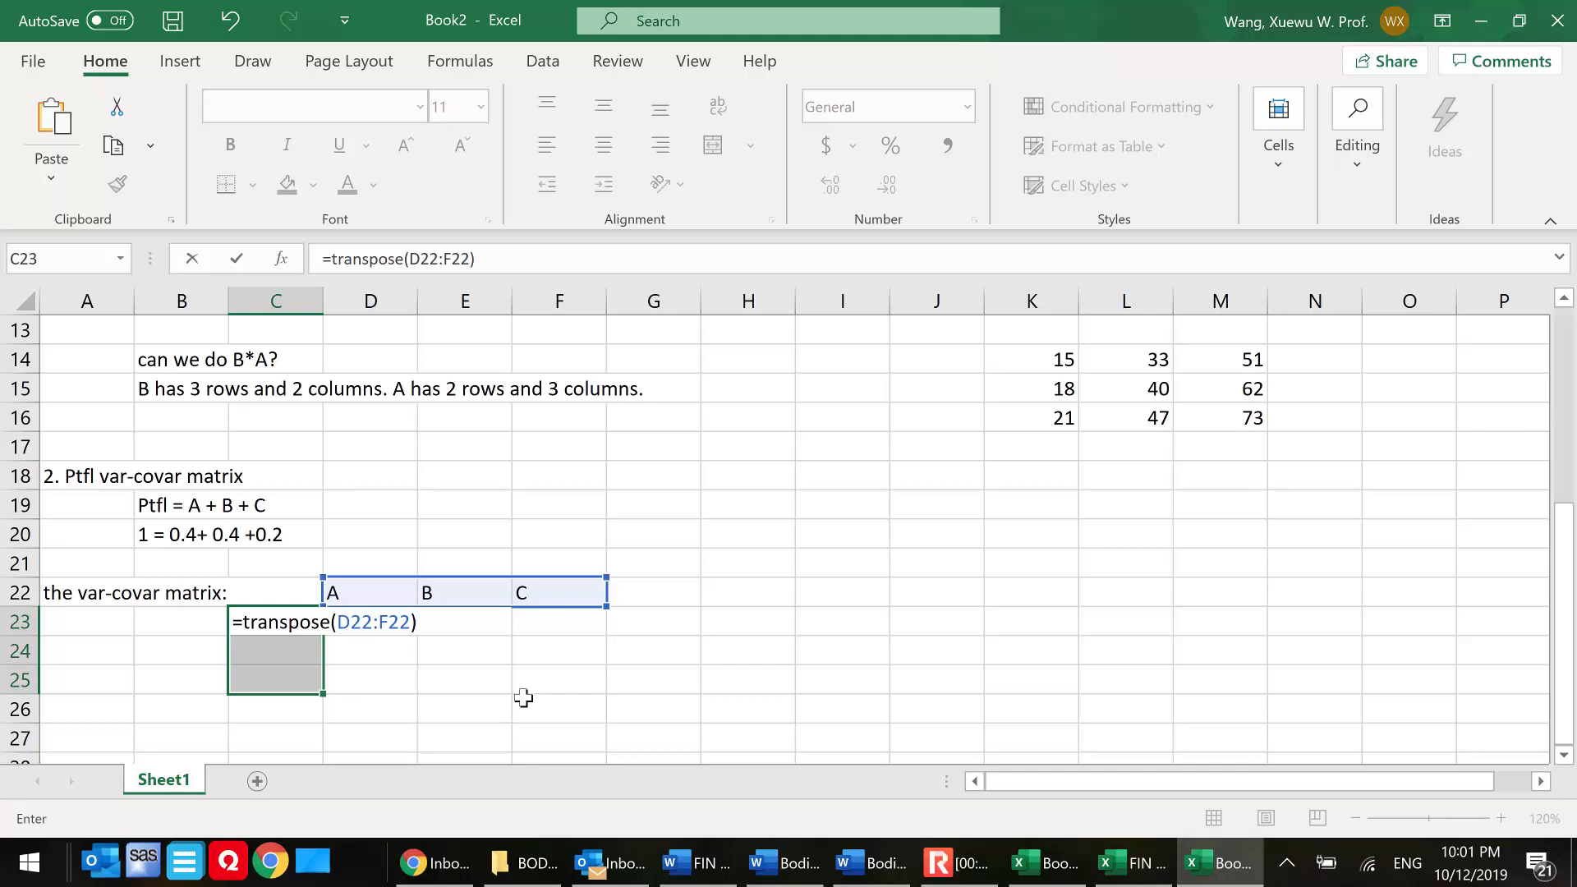
key(ctrl+shift+Return)
click(350, 624)
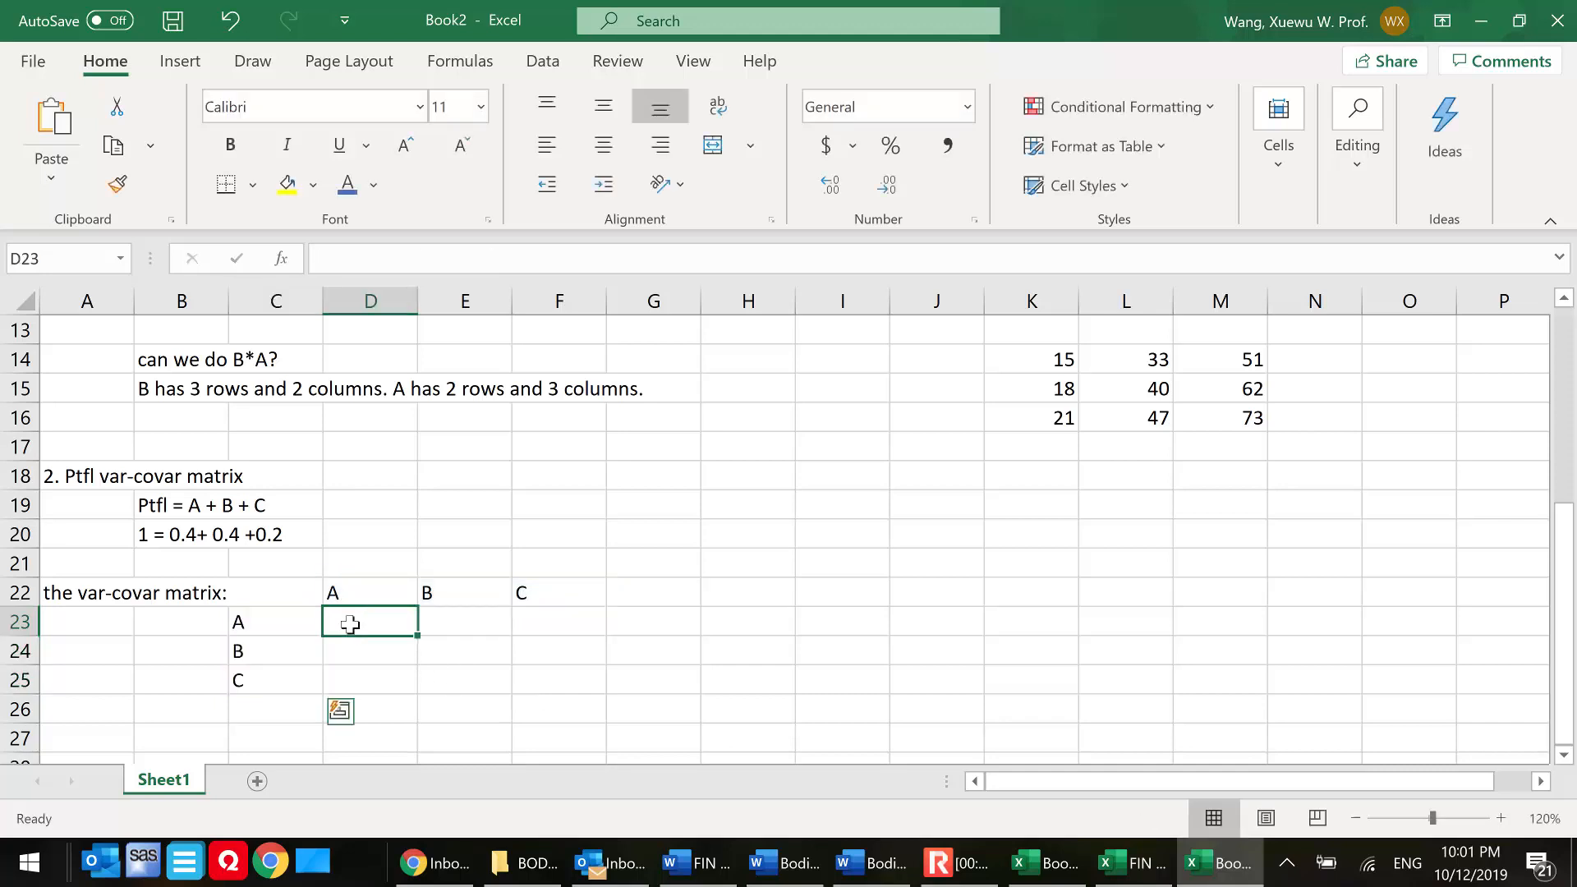
- Enter the variances on the diagonal of the var-covar matrix: 0.2 in D23, 0.4 in E24 and 0.3 in F25
drag(372, 621, 564, 672)
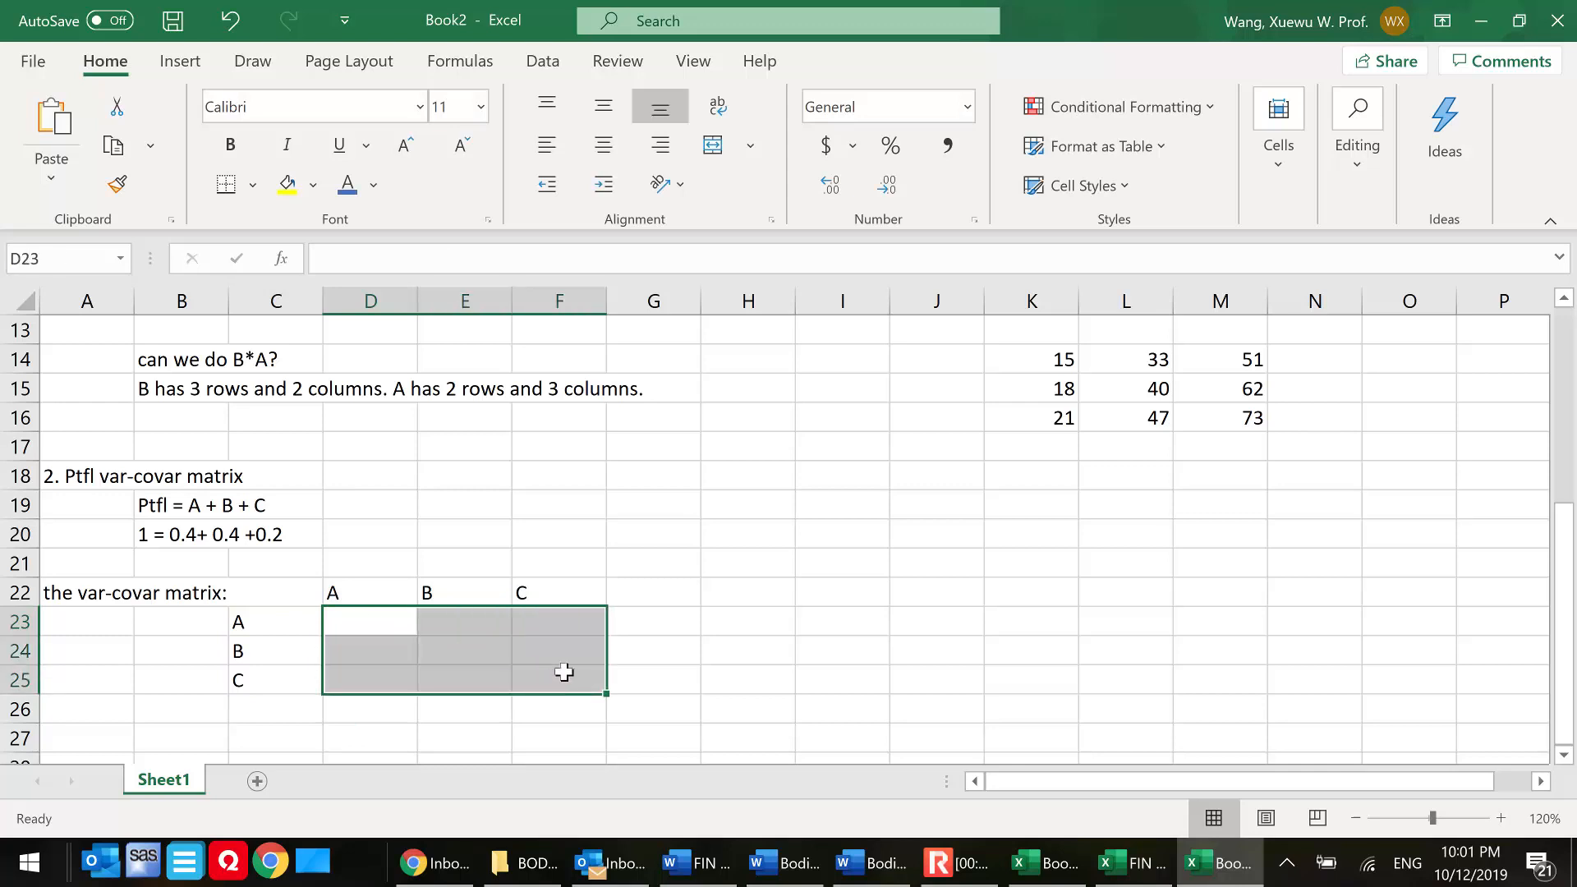
click(380, 626)
click(444, 633)
click(362, 626)
text(0.2)
key(Return)
click(481, 650)
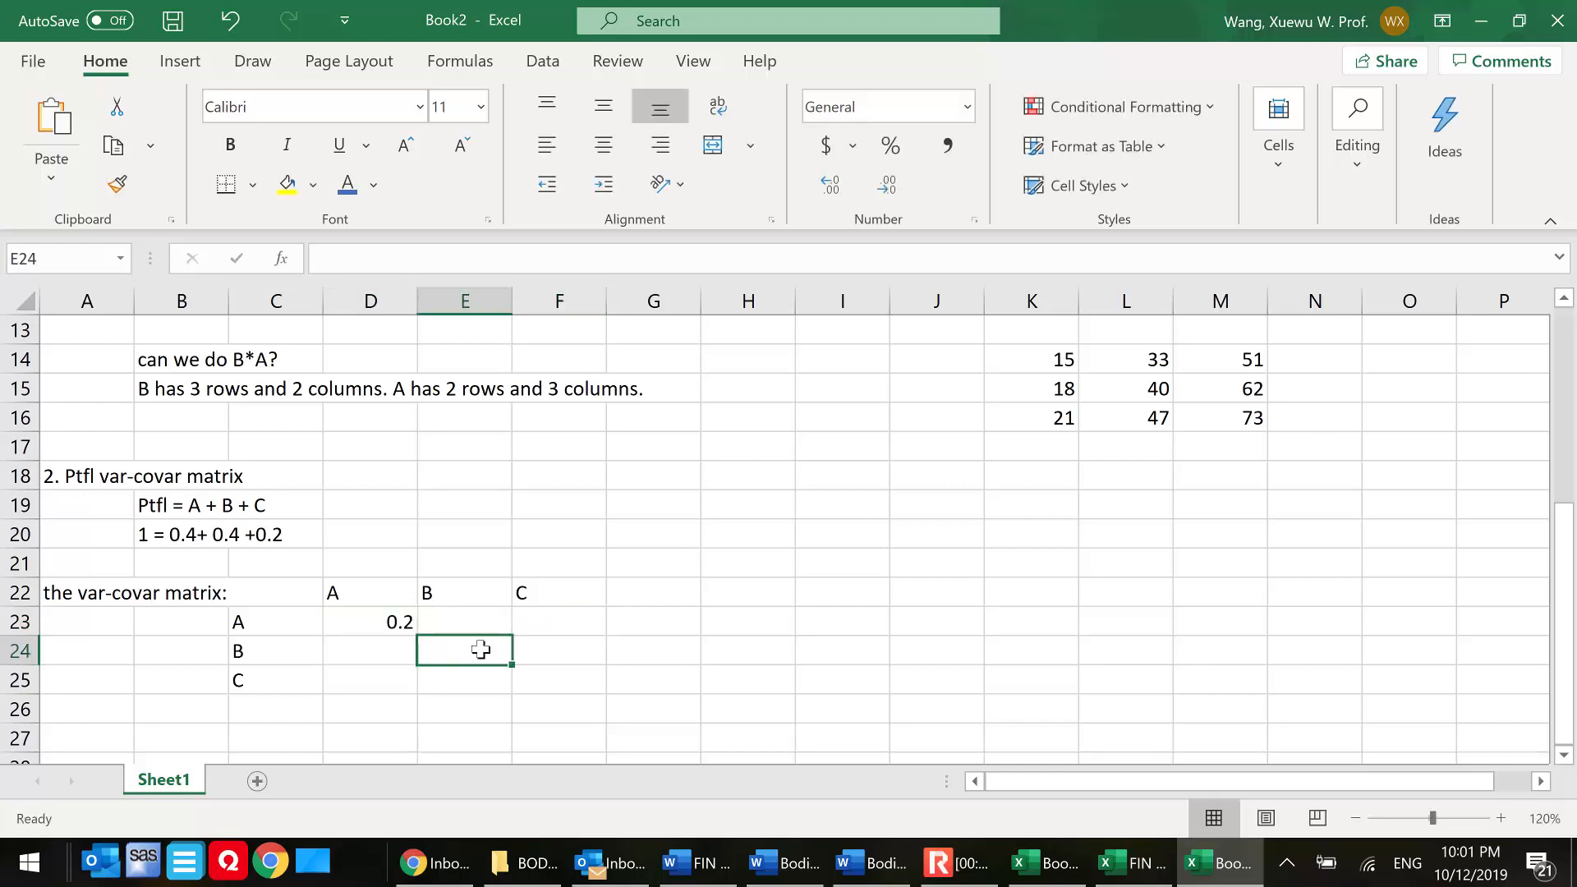
text(0.4)
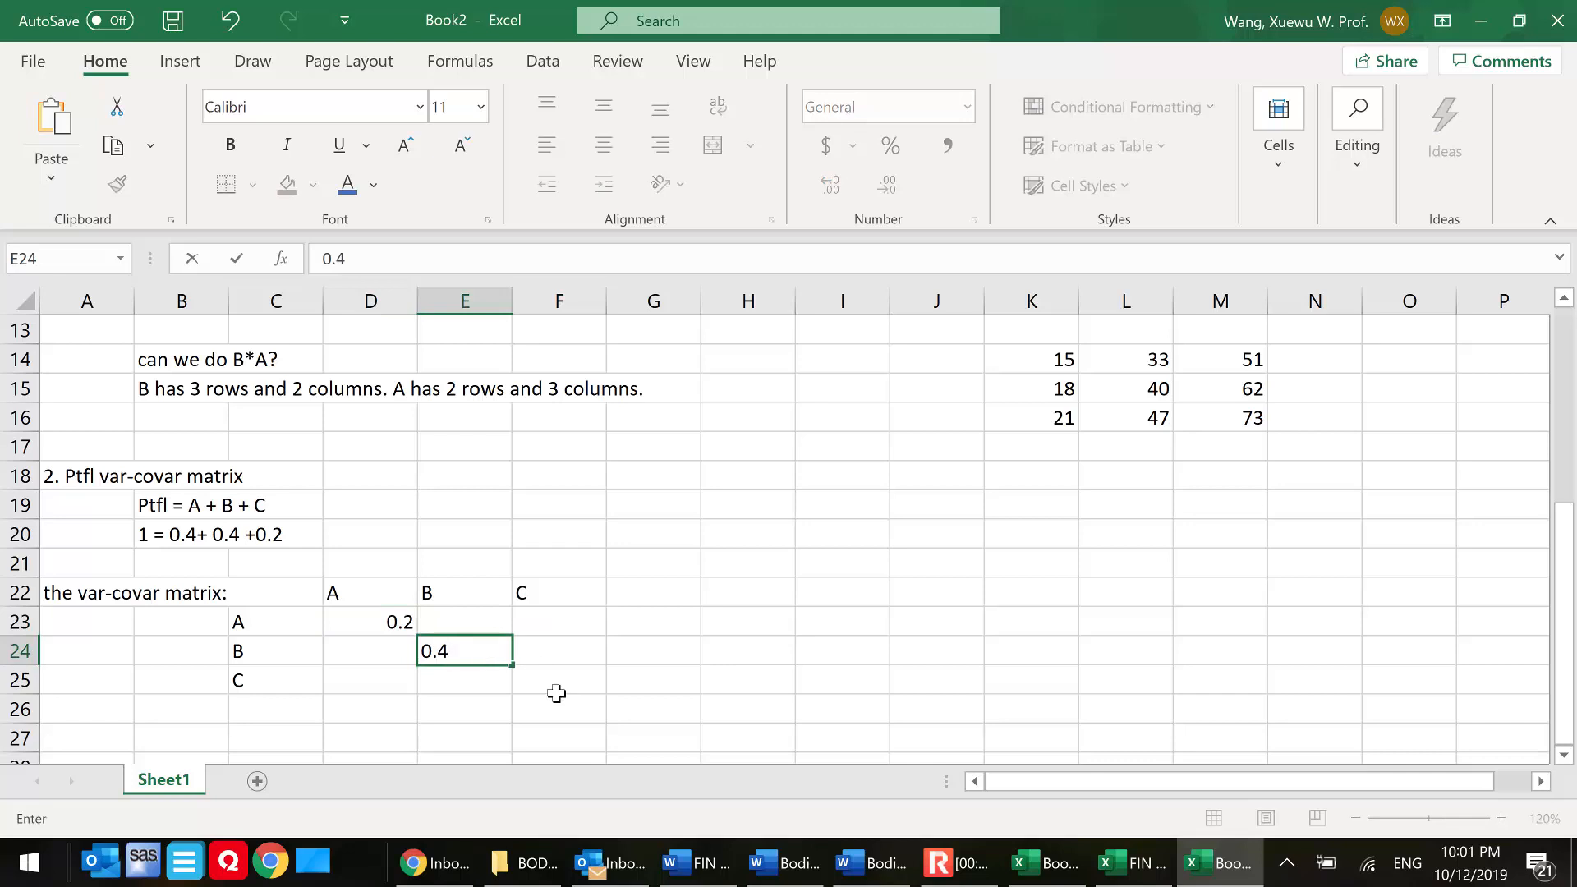
click(558, 690)
text(0.4)
key(BackSpace)
text(3)
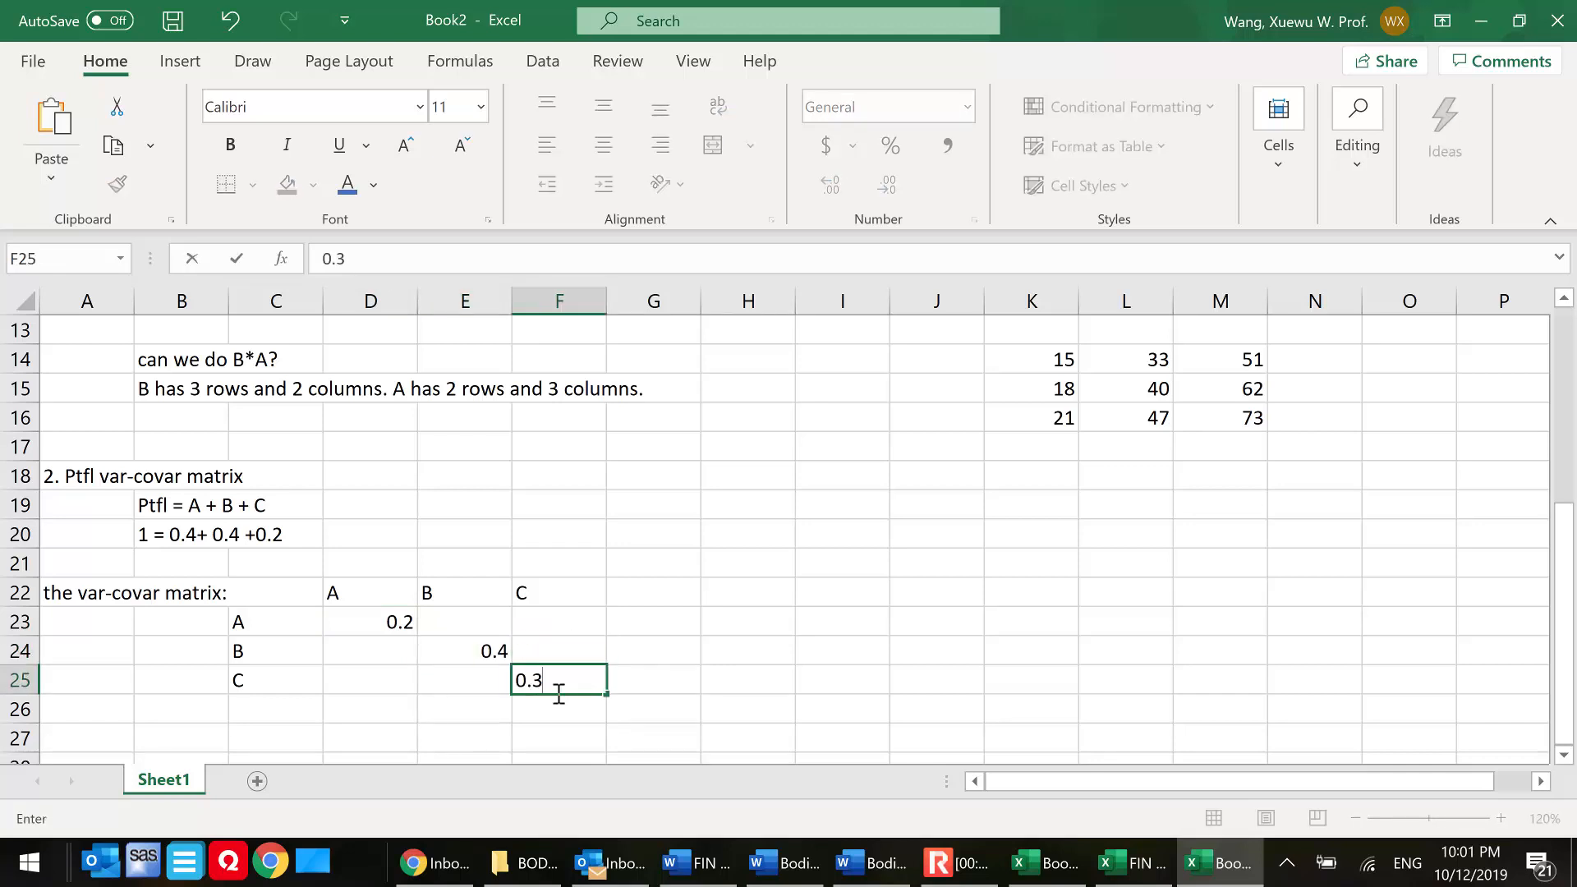
key(Return)
- Enter asset A's covariances with B and C: 0.25 in E23 and -0.15 in F23
click(475, 627)
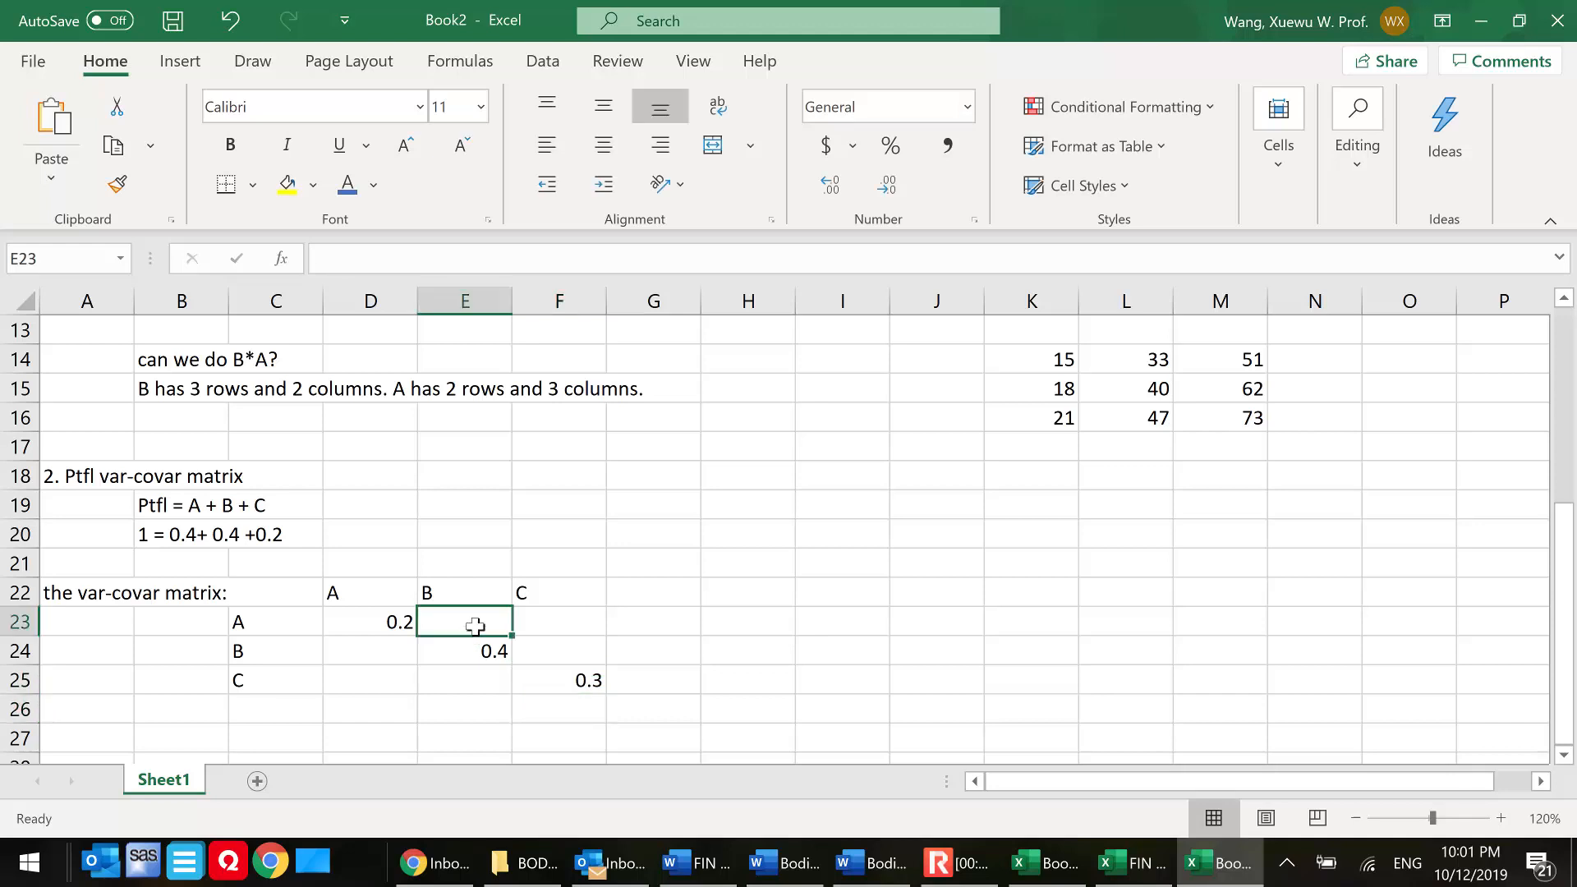
text(0.)
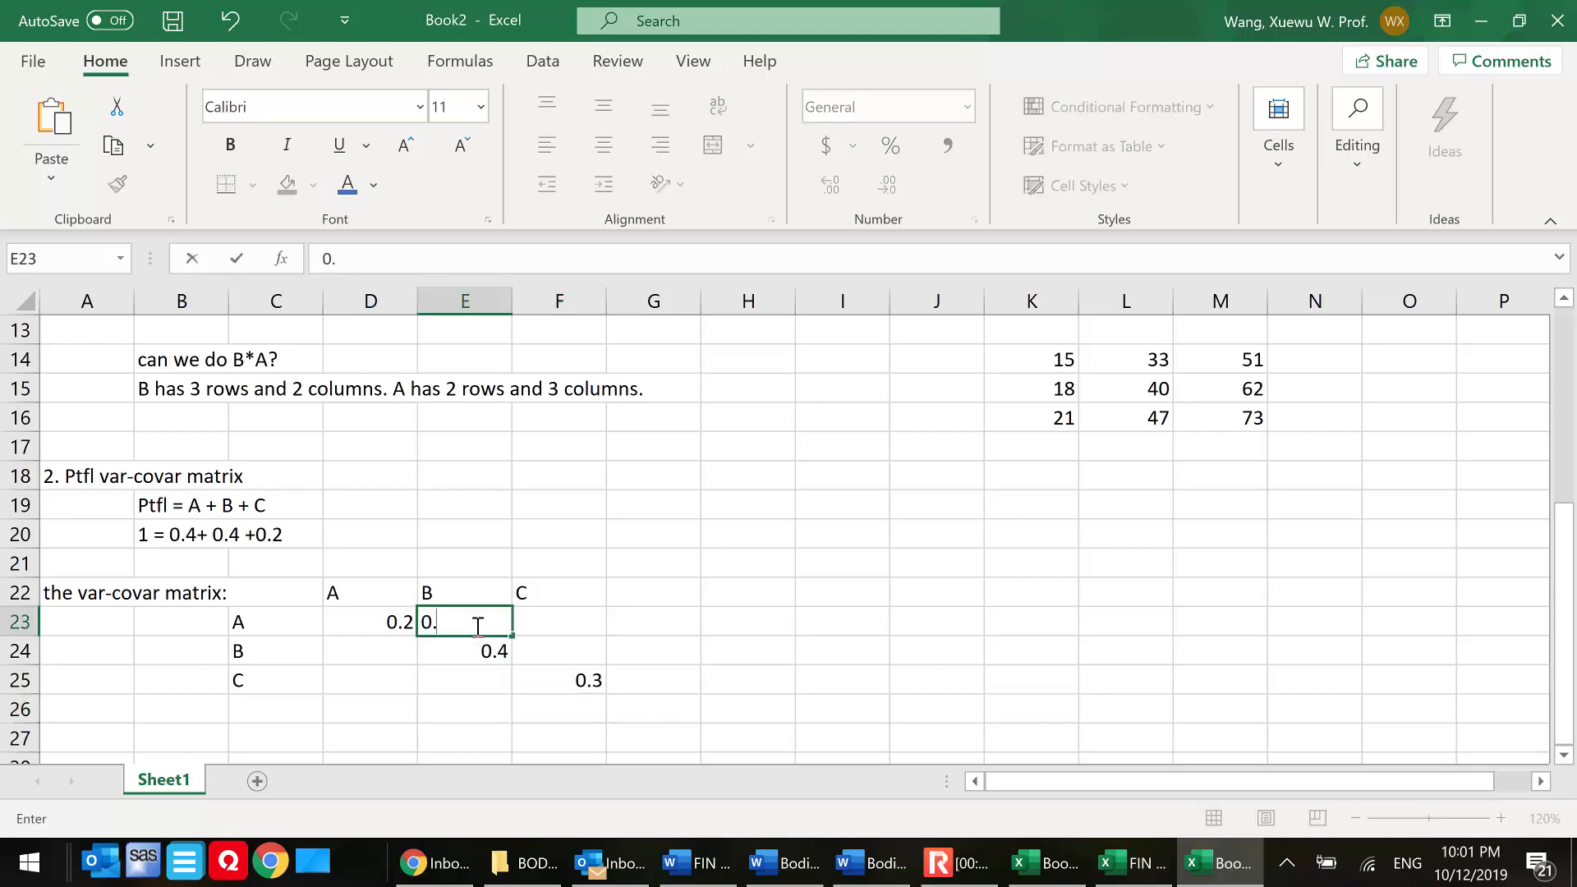
text(25)
click(591, 625)
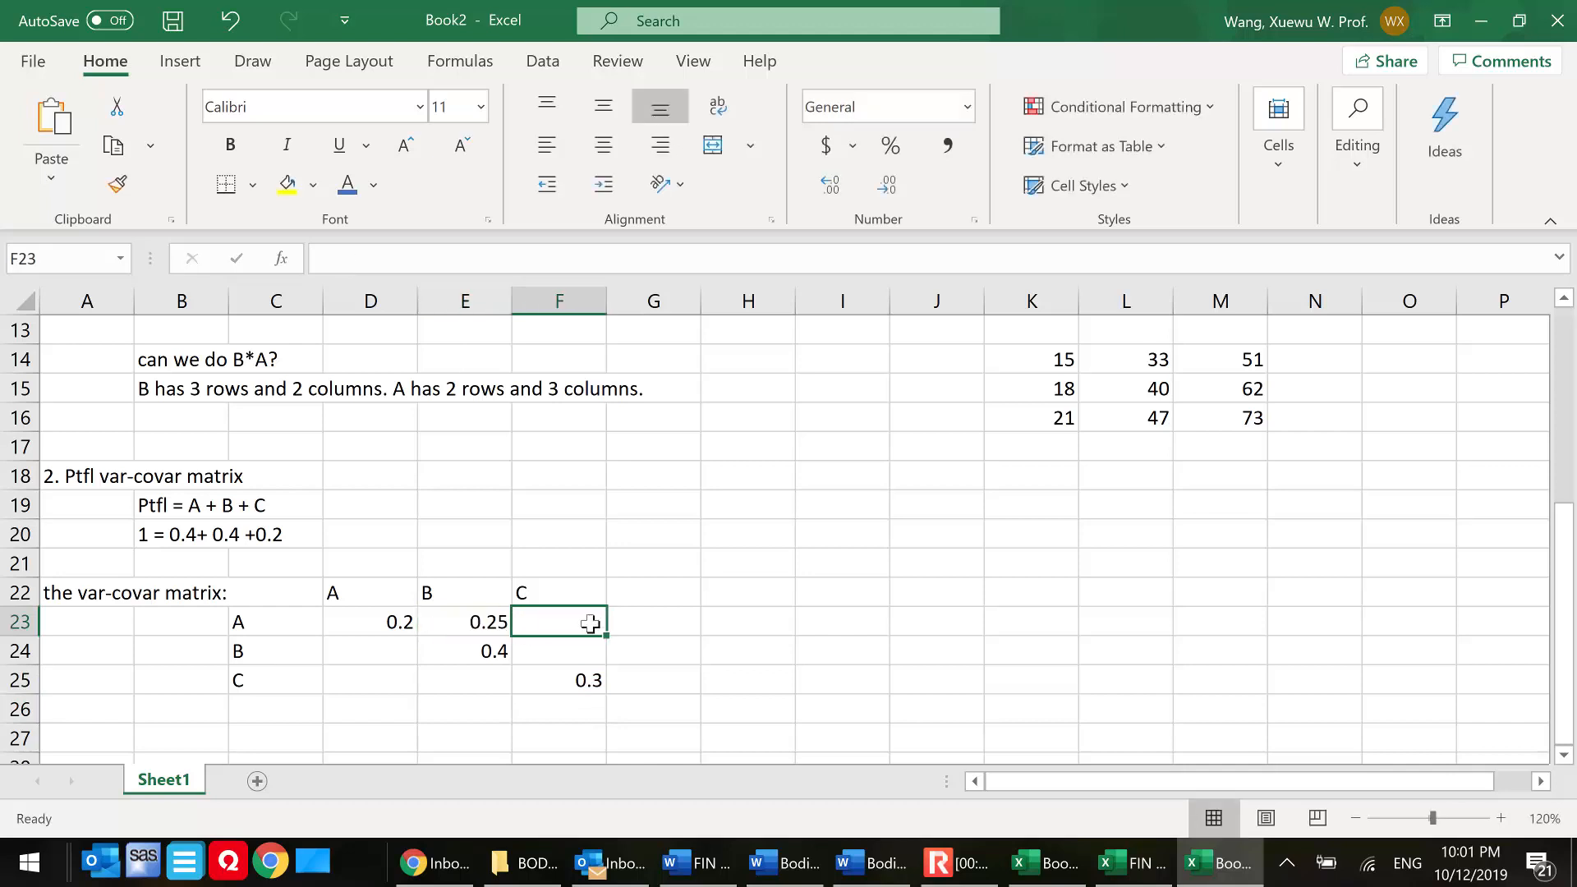
text(-0.15)
click(608, 677)
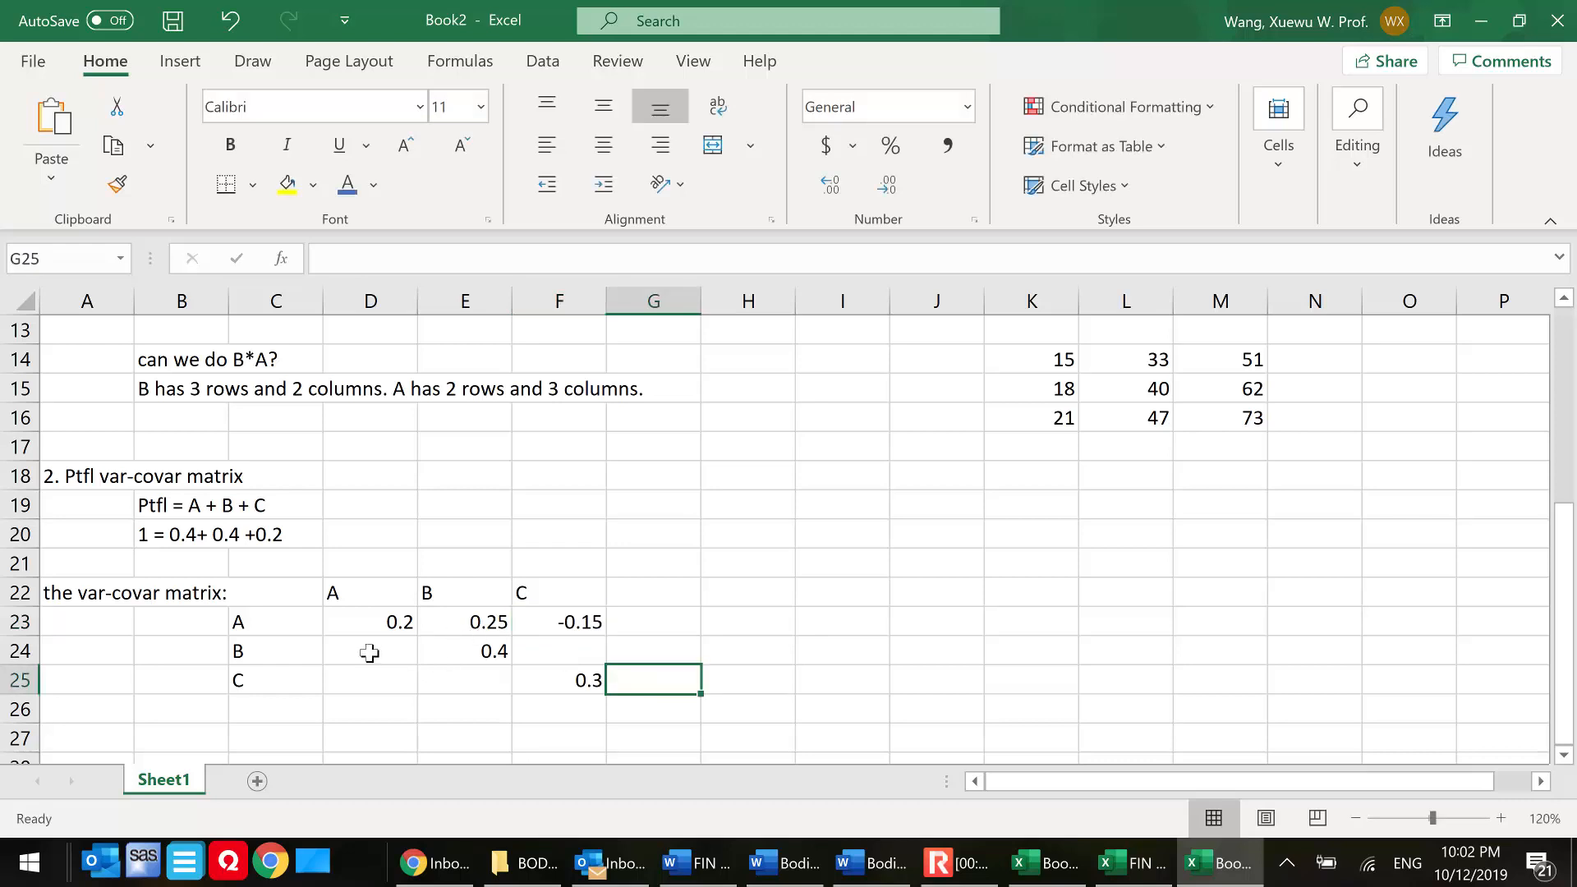
- Fill D24:D25 with the mirrored covariances using the array formula =TRANSPOSE(E23:F23)
drag(381, 648, 382, 681)
text(=transpose()
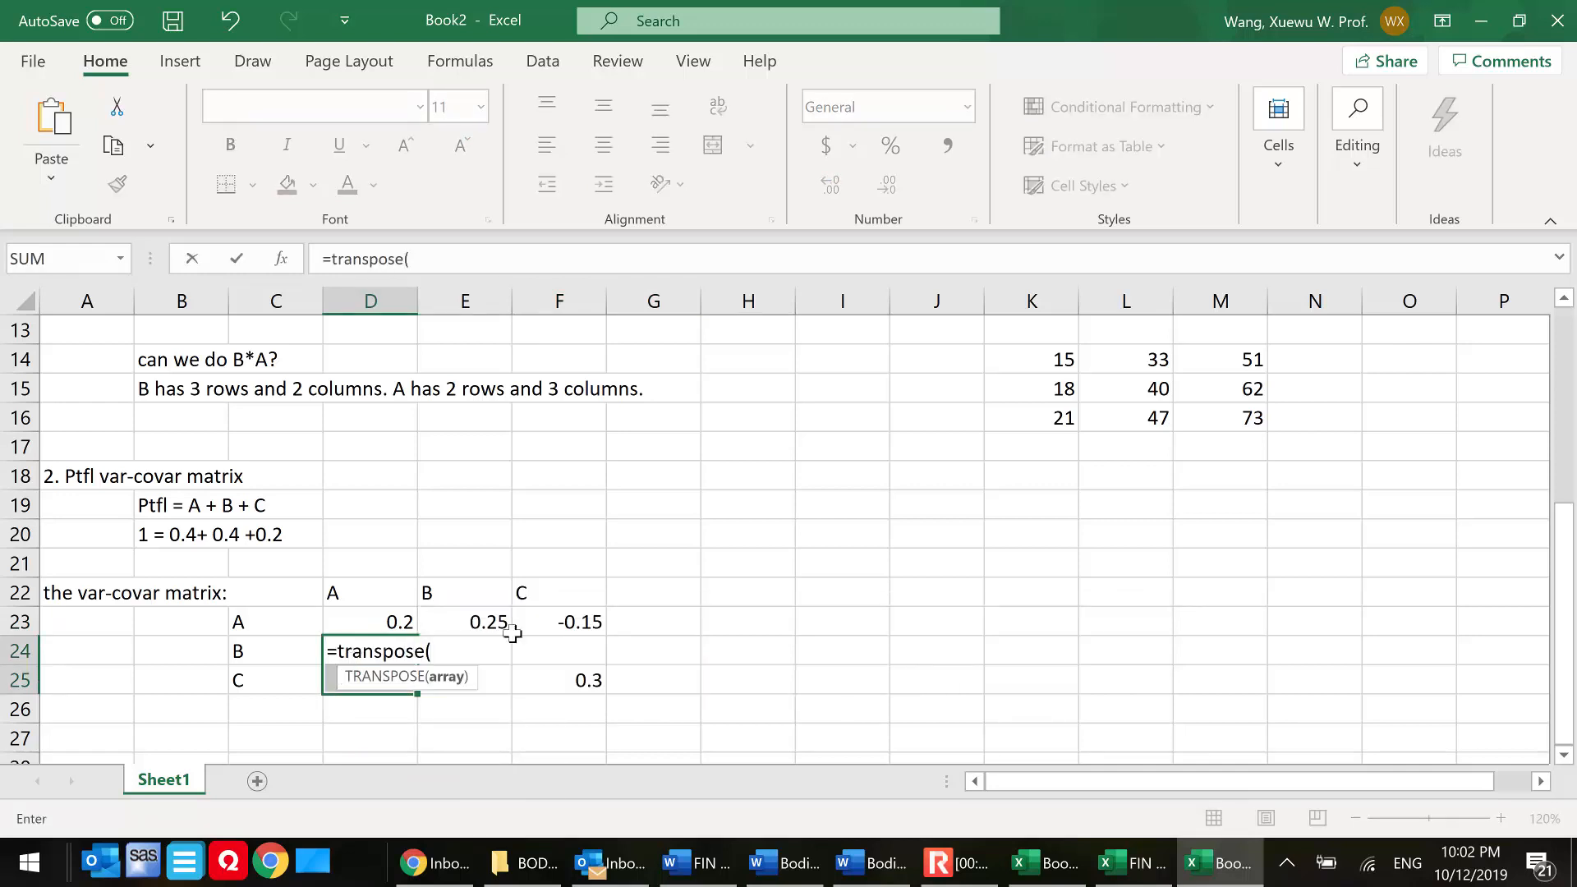
drag(464, 622, 591, 624)
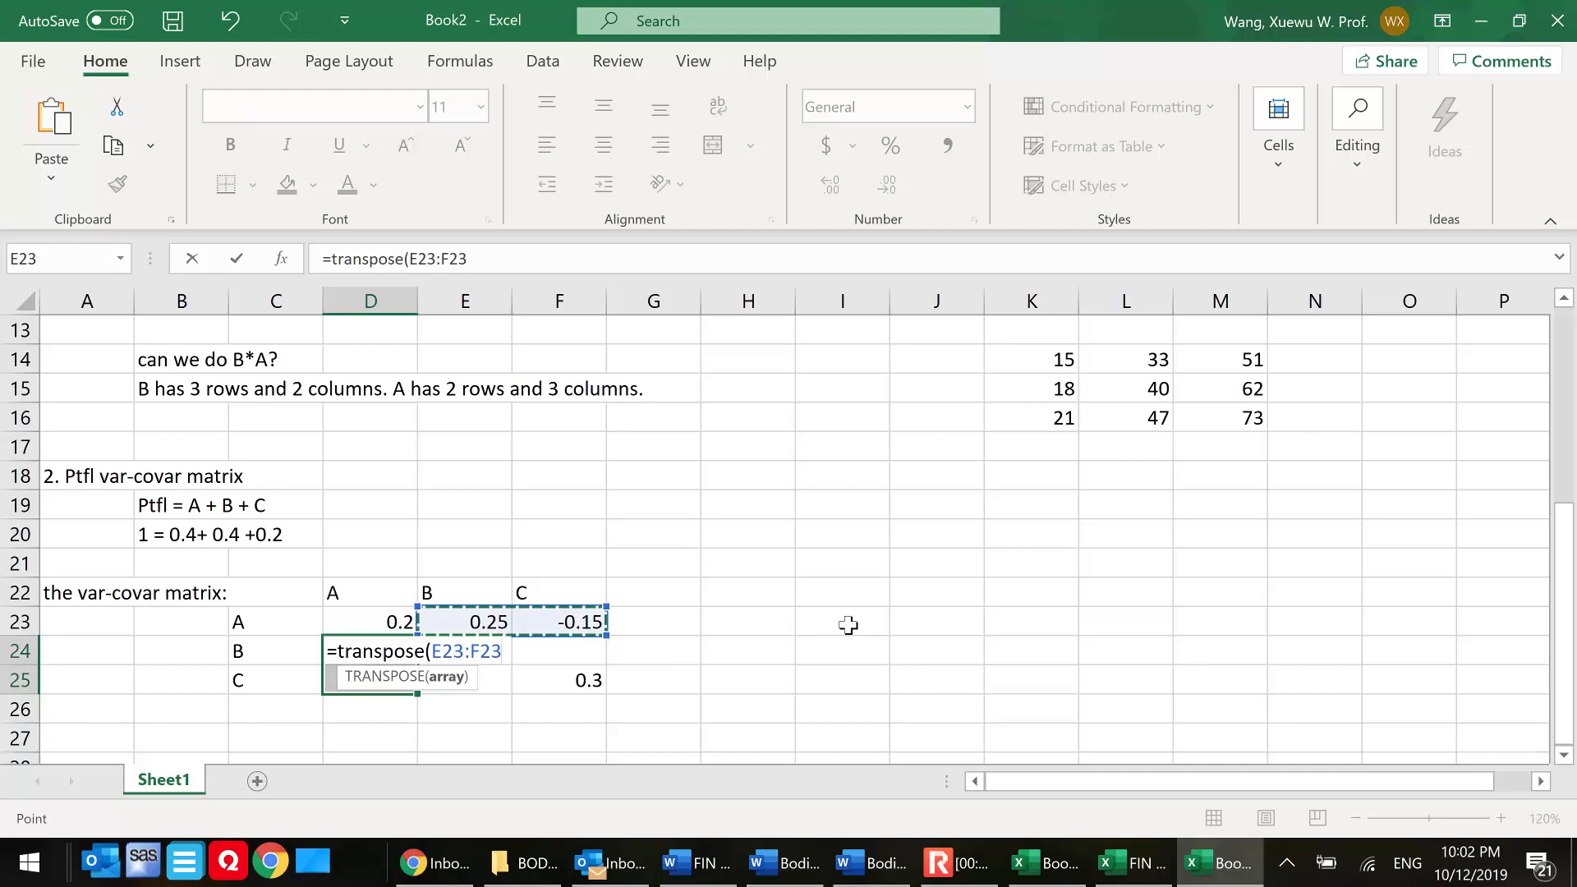
text())
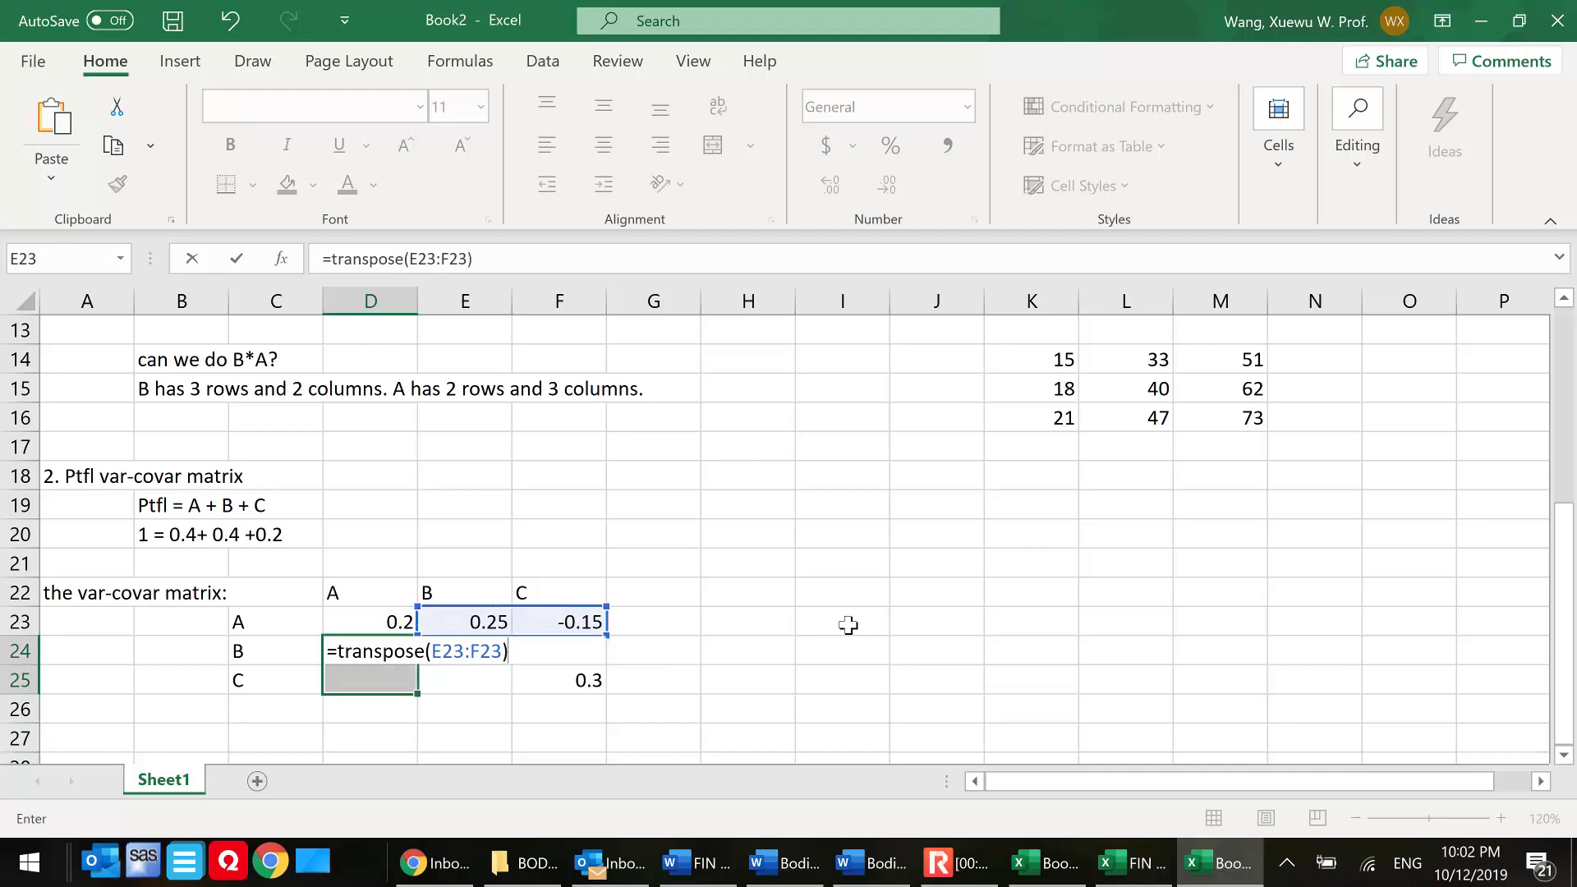
key(ctrl+shift+Return)
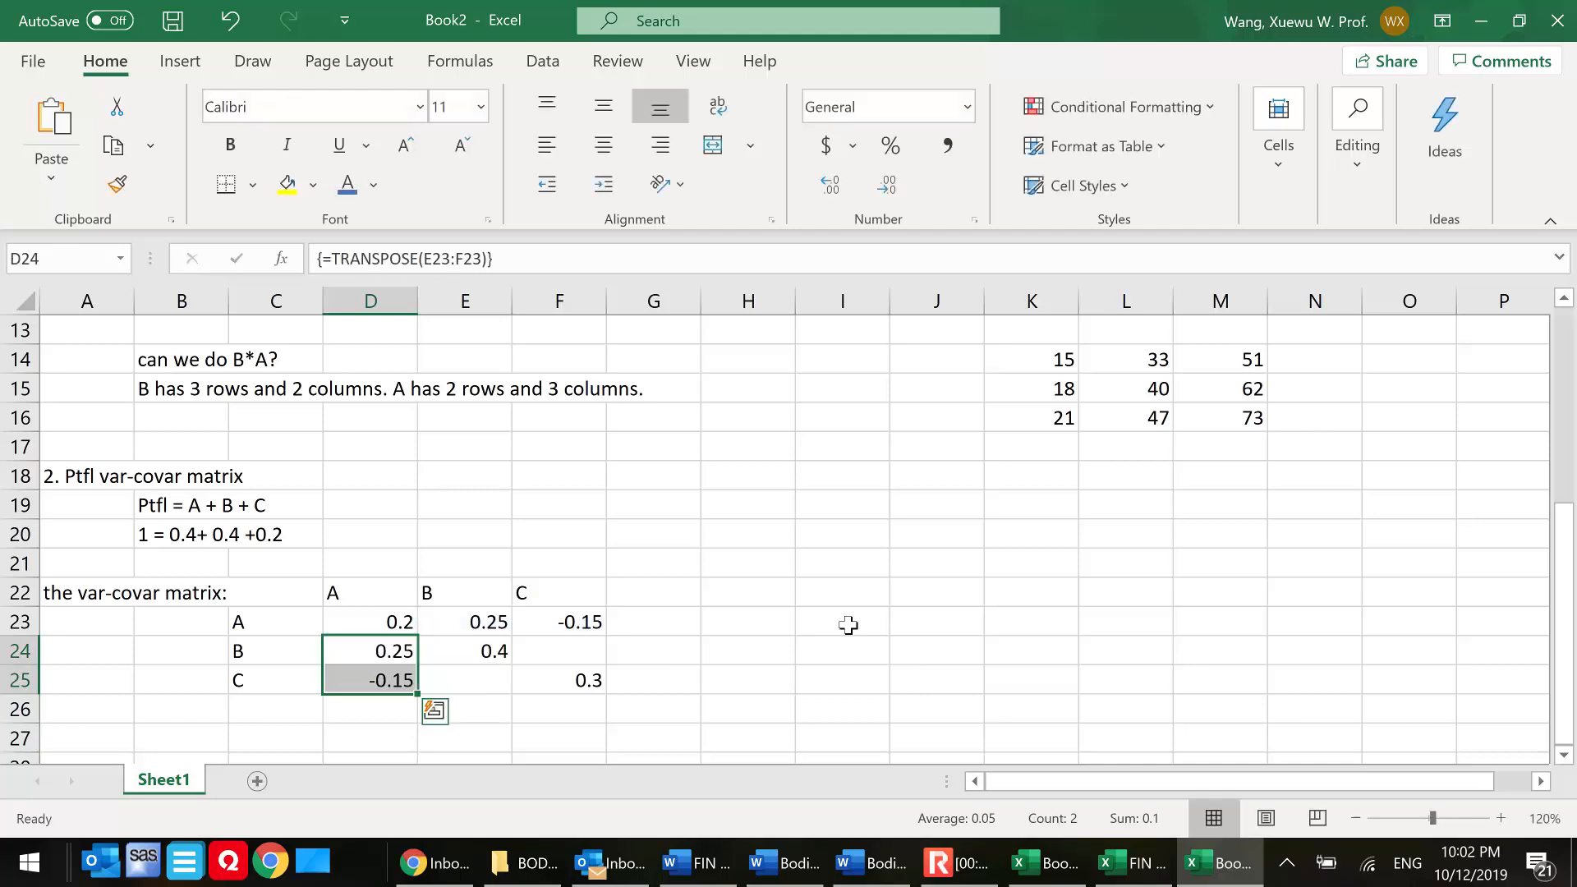
- Enter the B-C covariance -0.25 in F24 and link its mirror cell E25 to F24
click(558, 649)
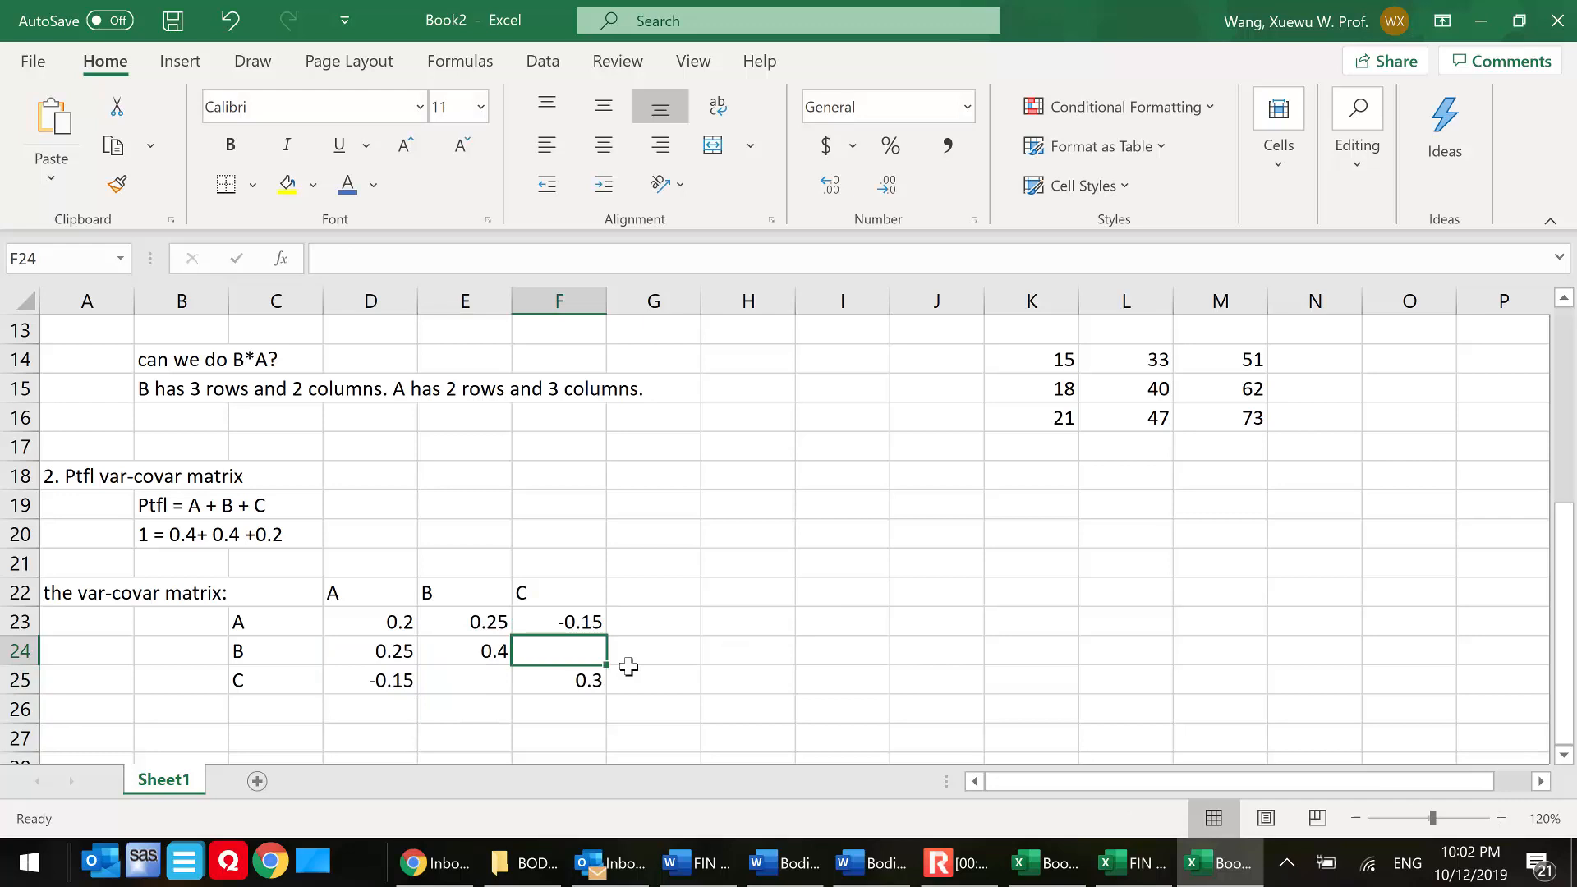
text(-0.25)
key(Return)
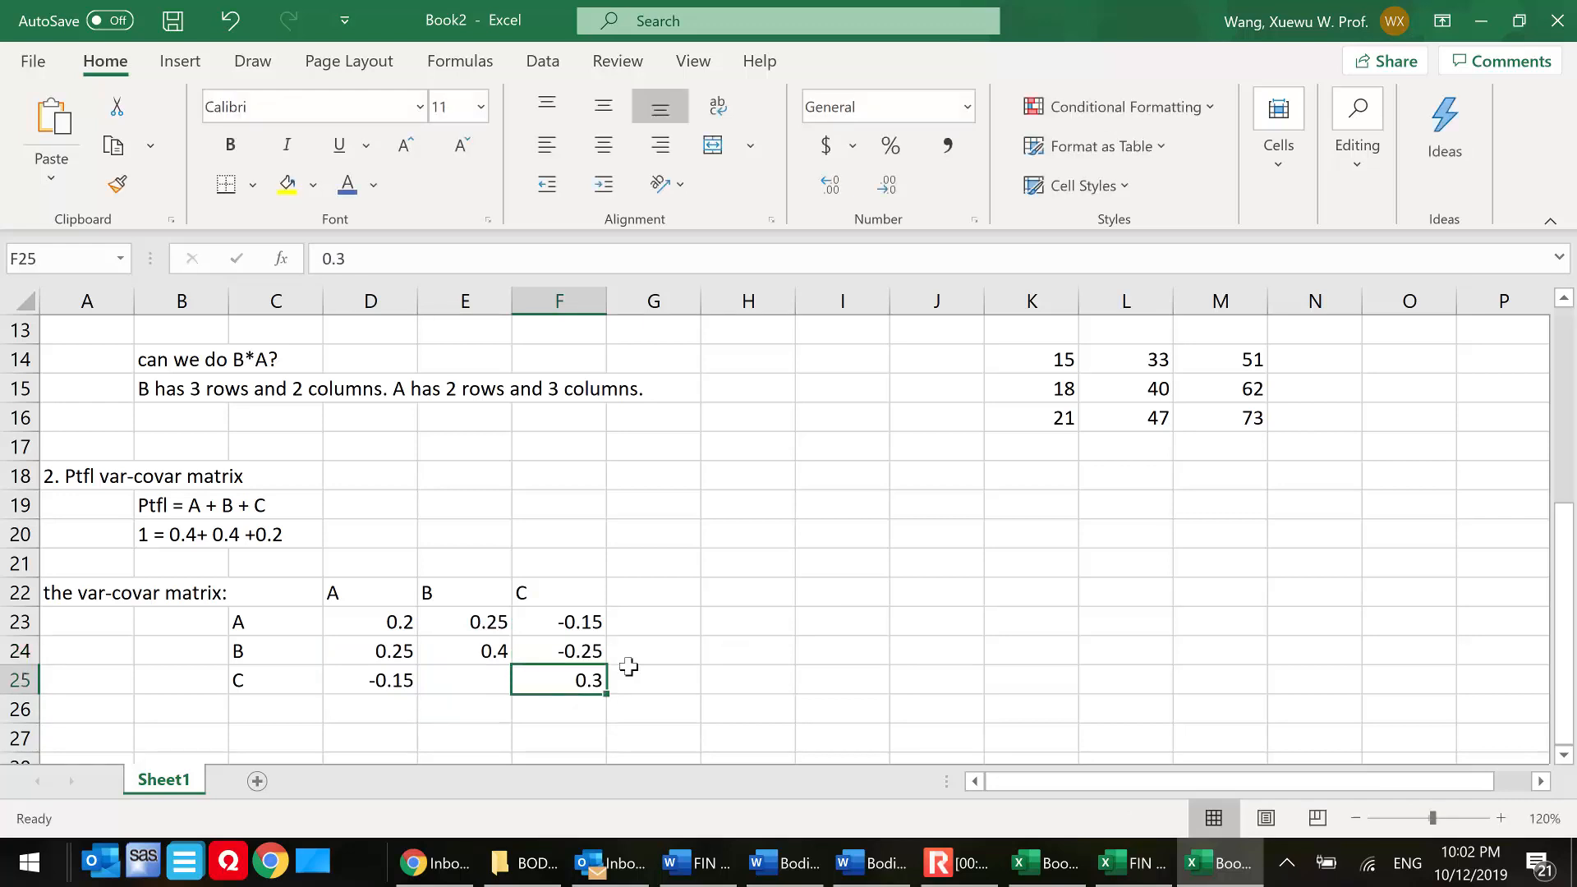
click(485, 689)
text(=)
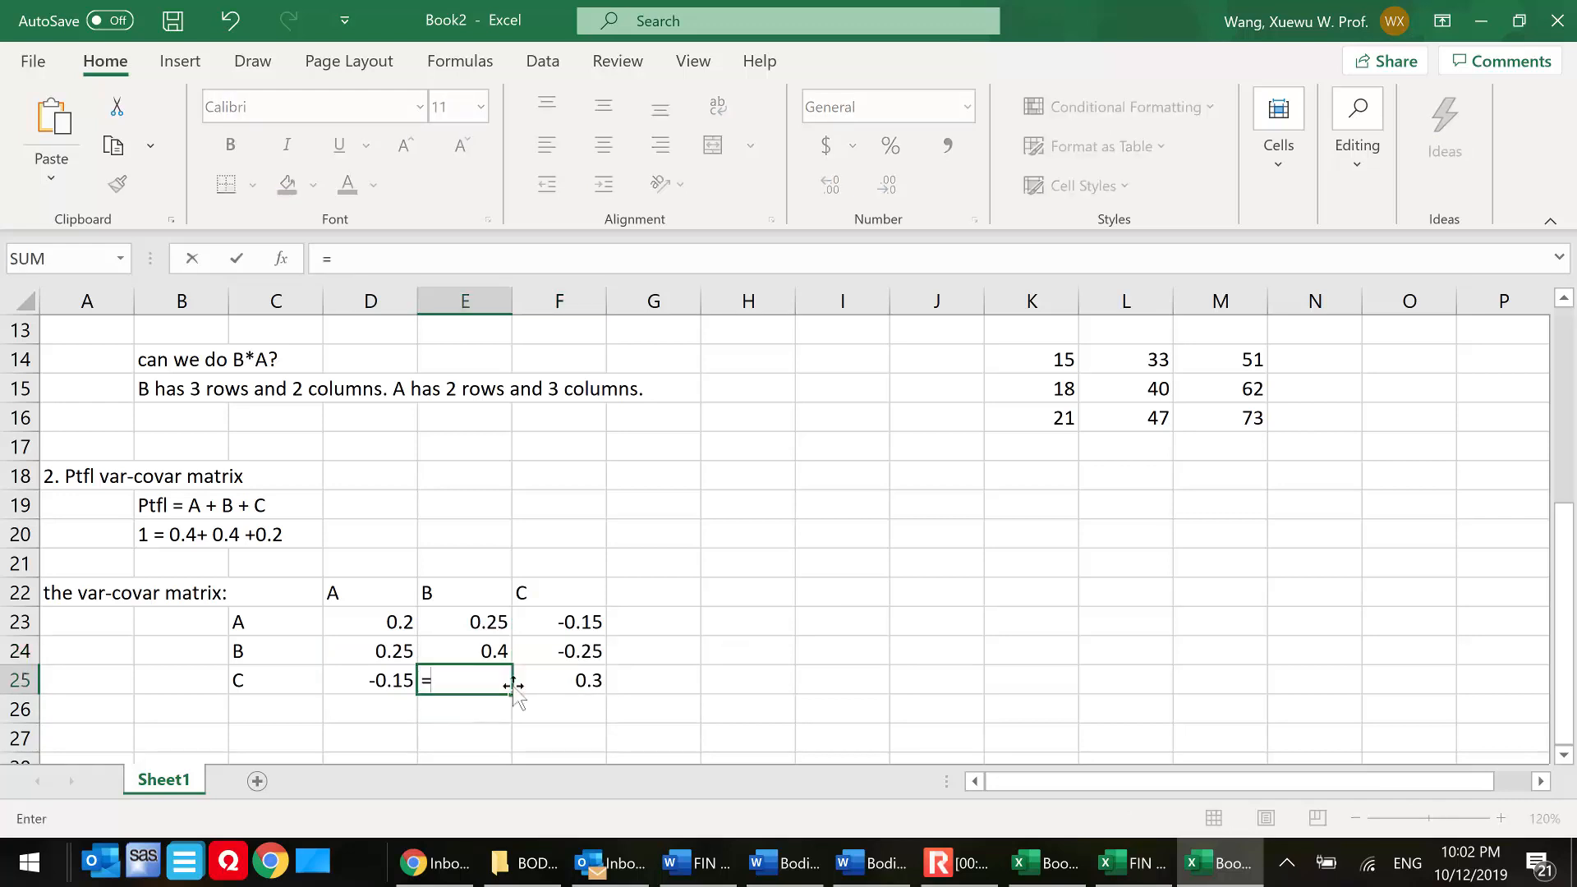
click(562, 651)
key(Return)
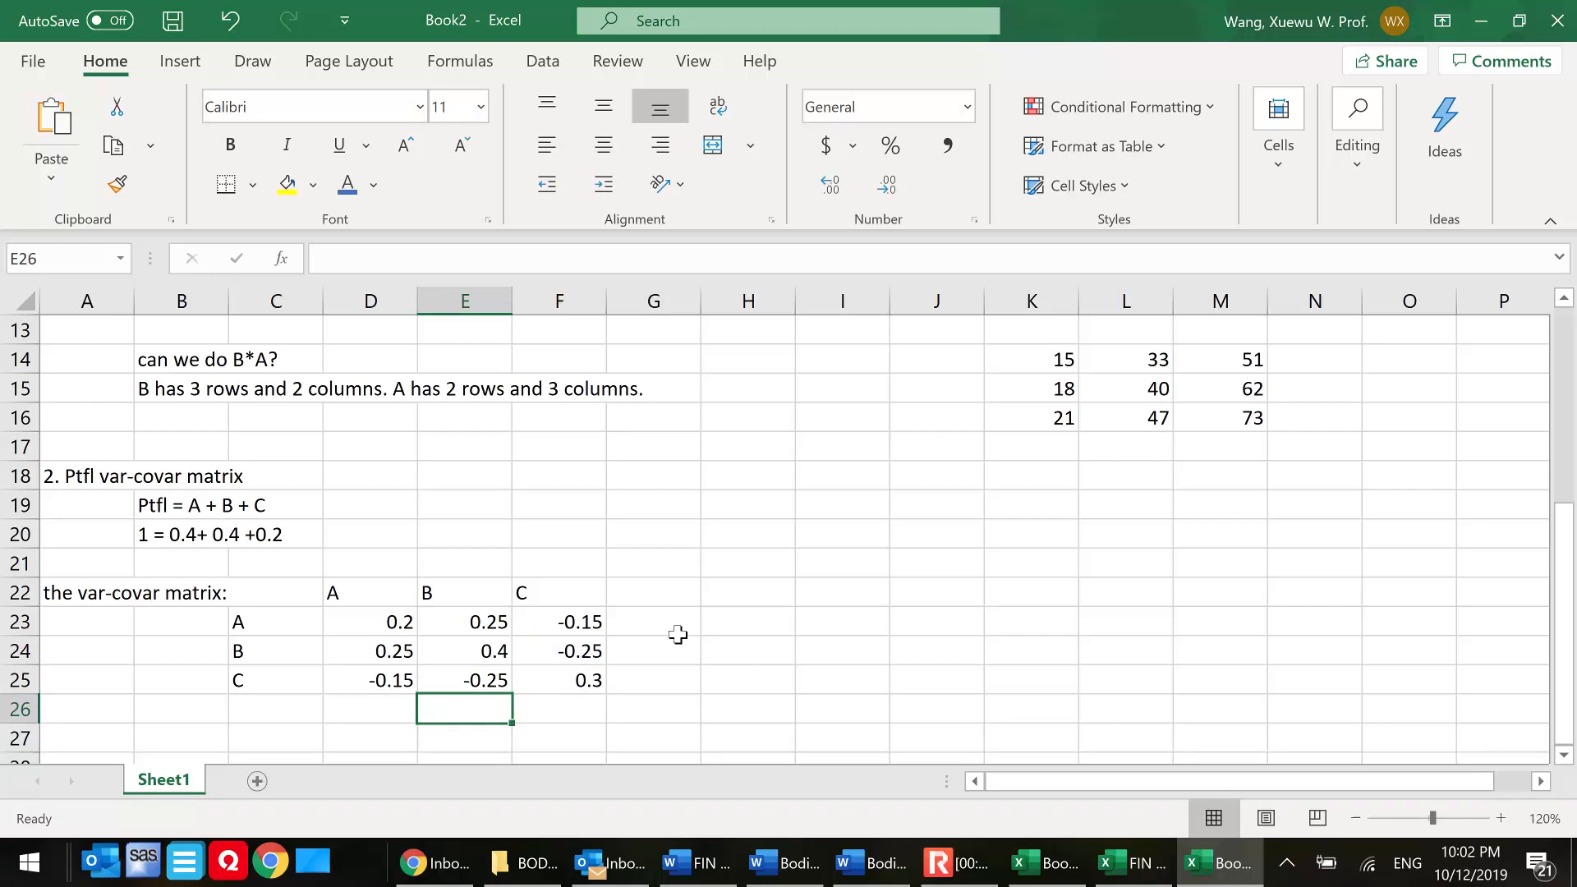
- Enter the label "the ptfl wgt matrix" in A27
scroll(680, 619, down, 1)
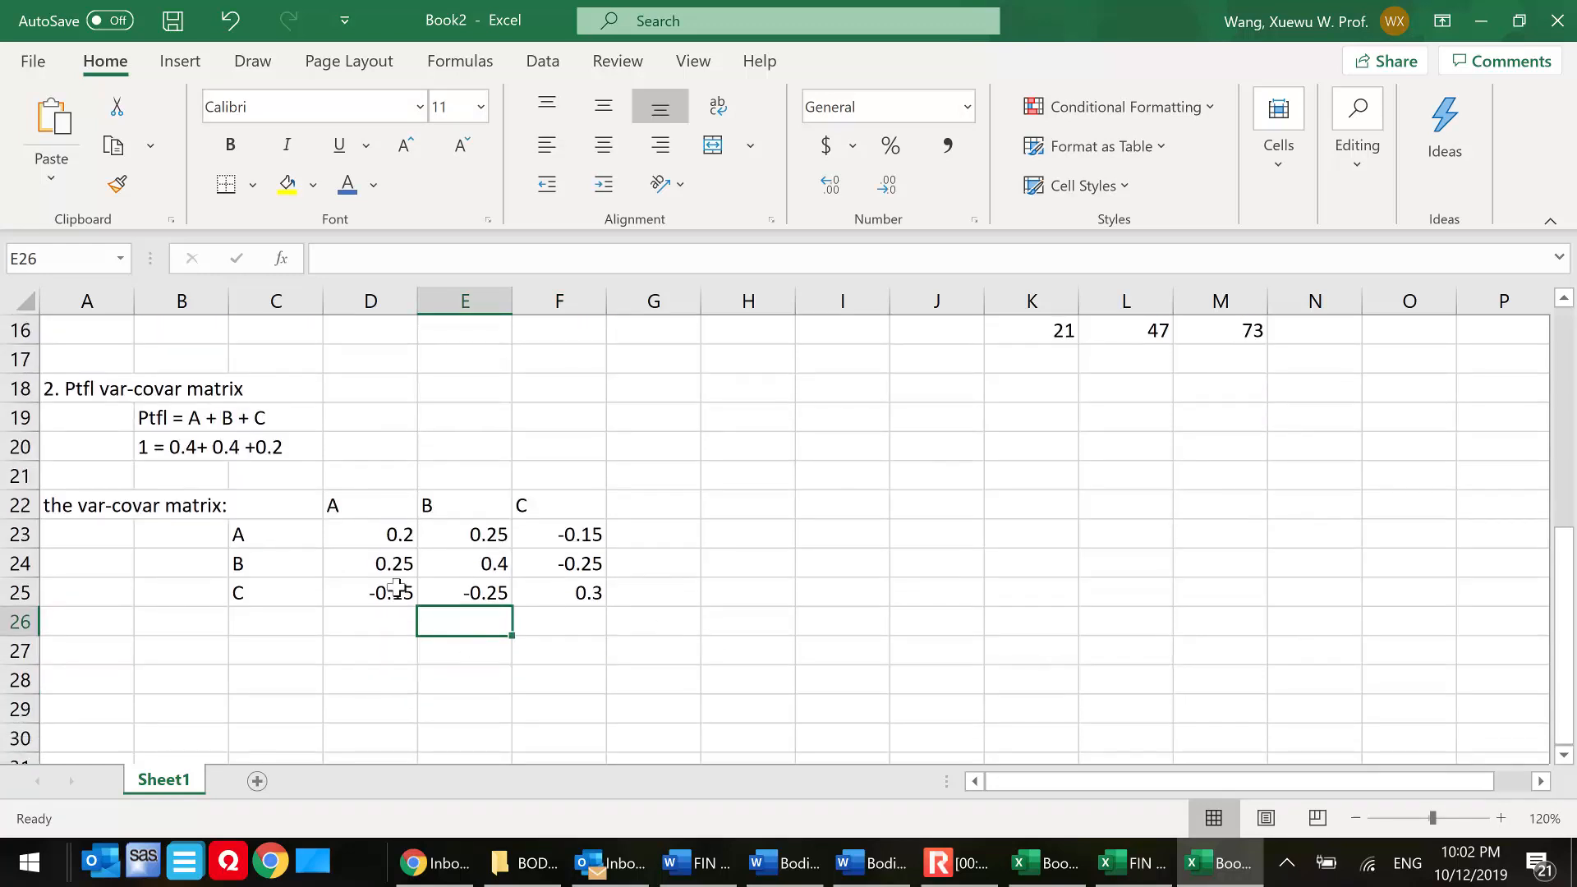
click(99, 663)
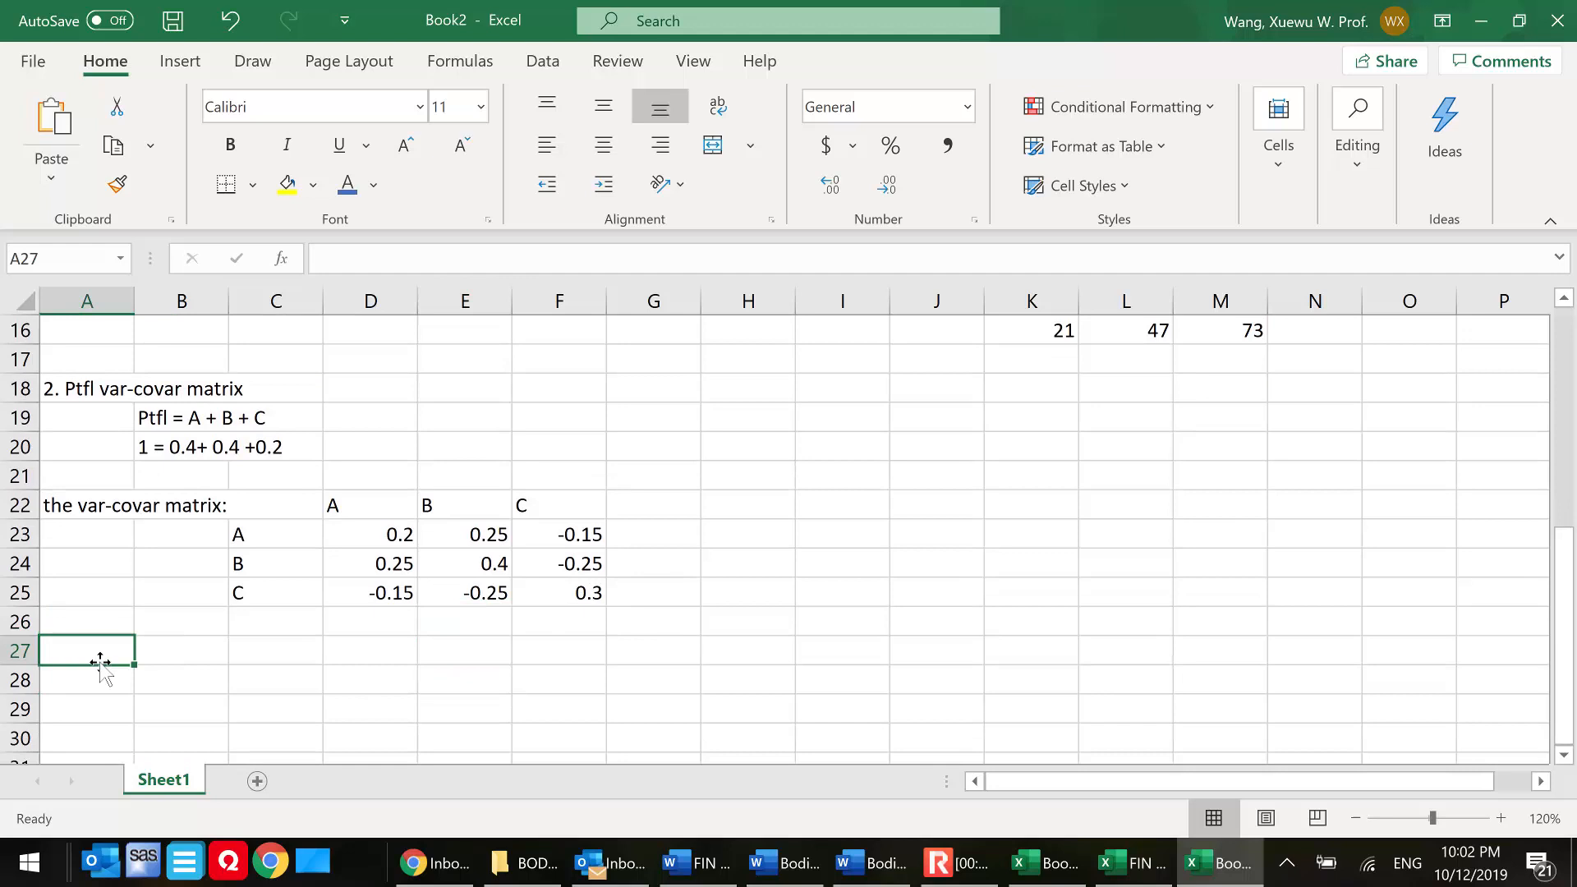
text(the ptfl wgt mat)
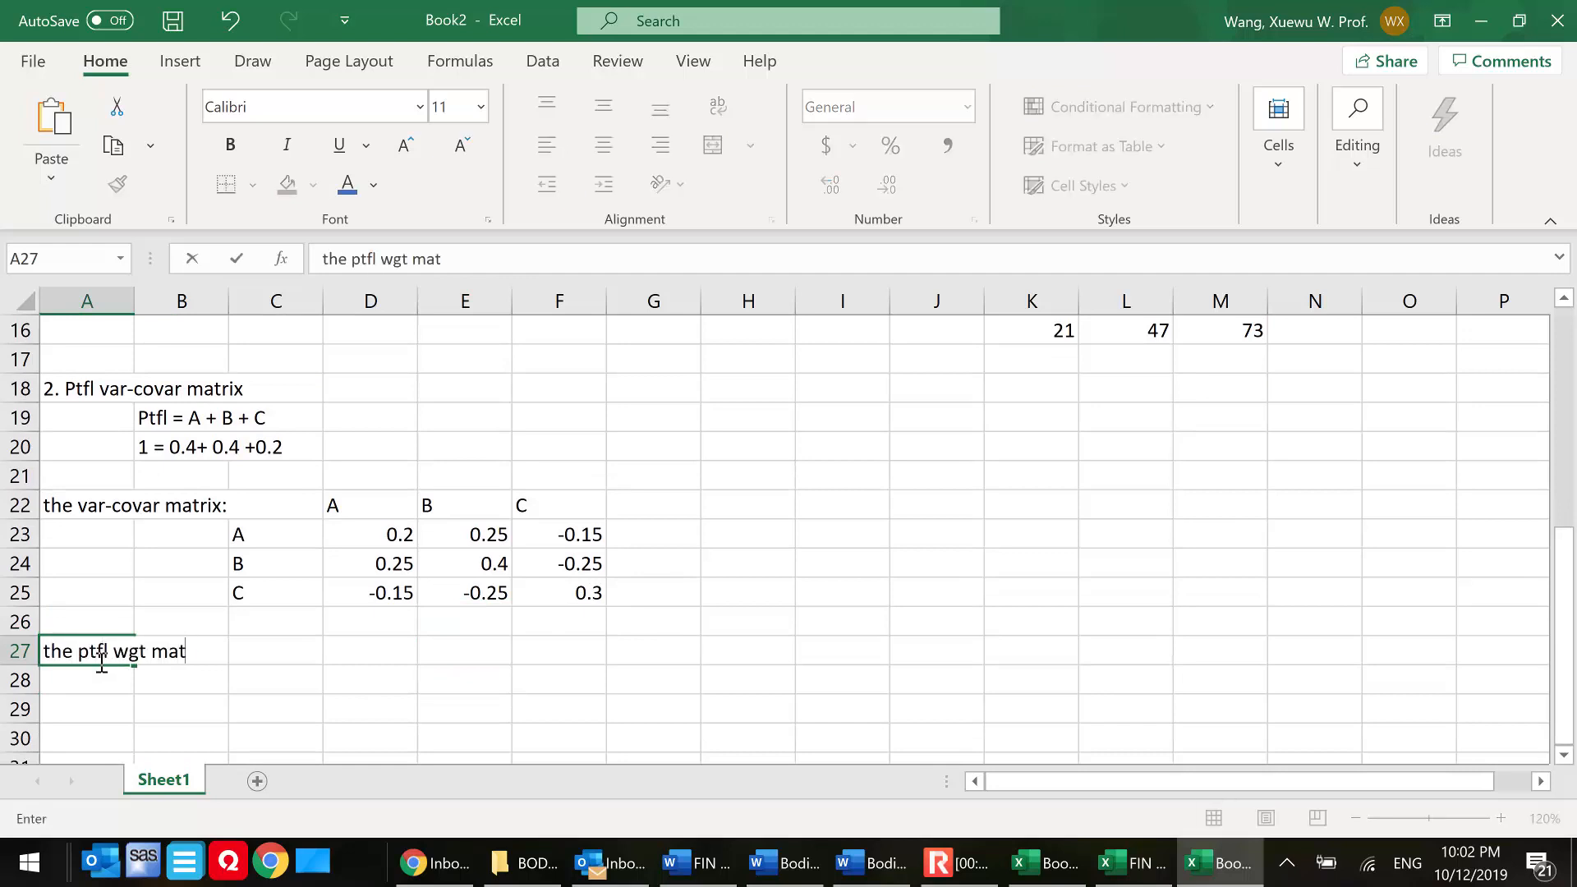
text(ixrix)
- Enter the portfolio weights 0.4, 0.4 and 0.2 across C28:E28
click(288, 676)
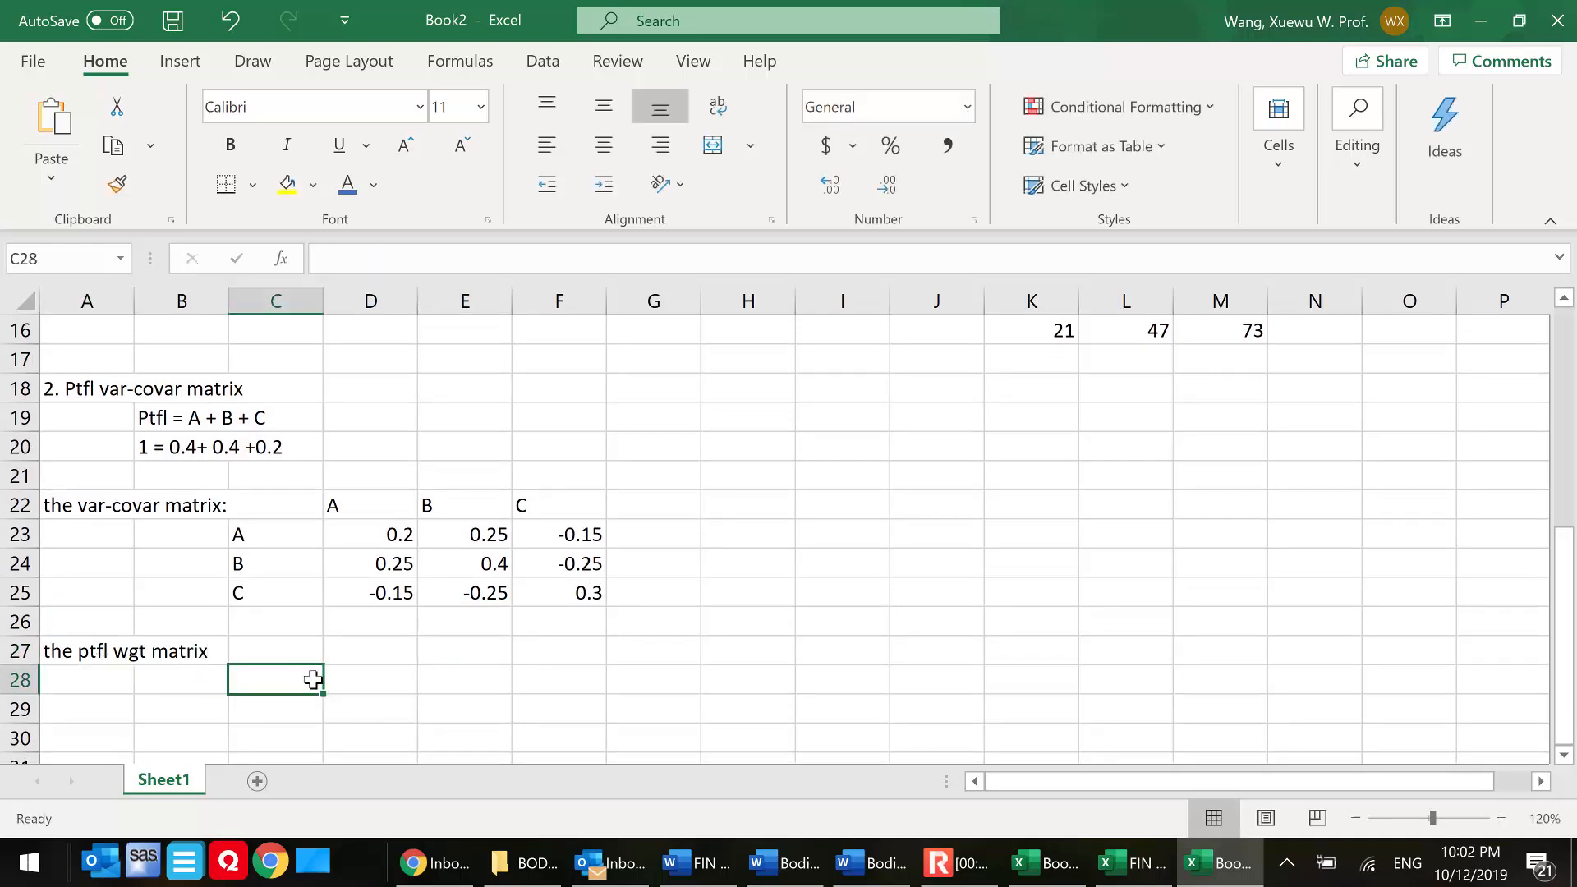
text(0.4)
key(Tab)
text(0.4)
key(Tab)
text(0.2)
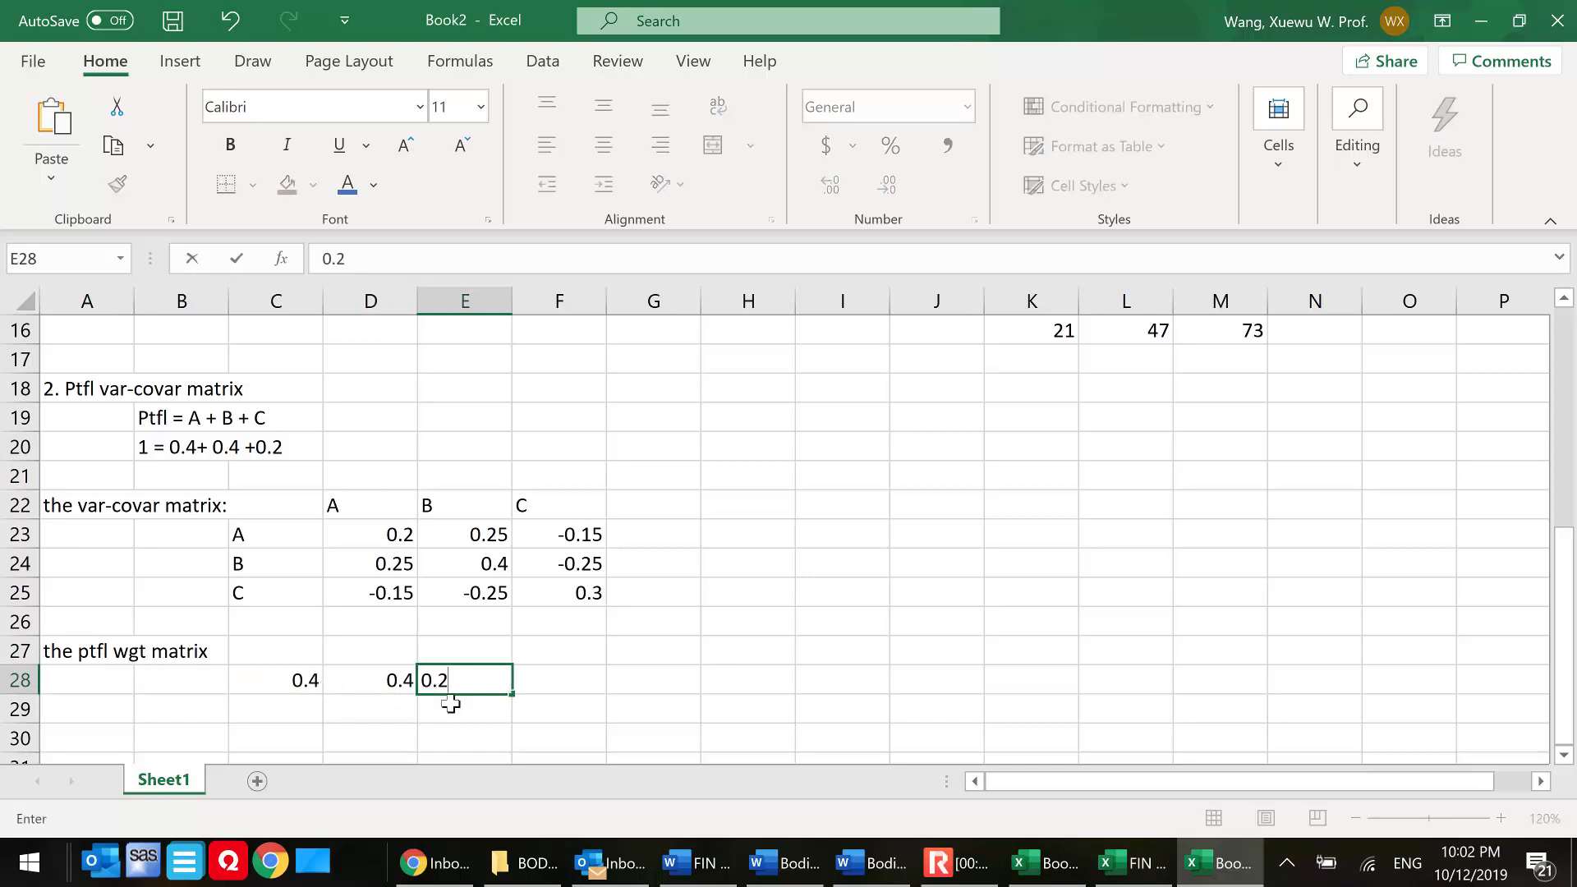
click(581, 704)
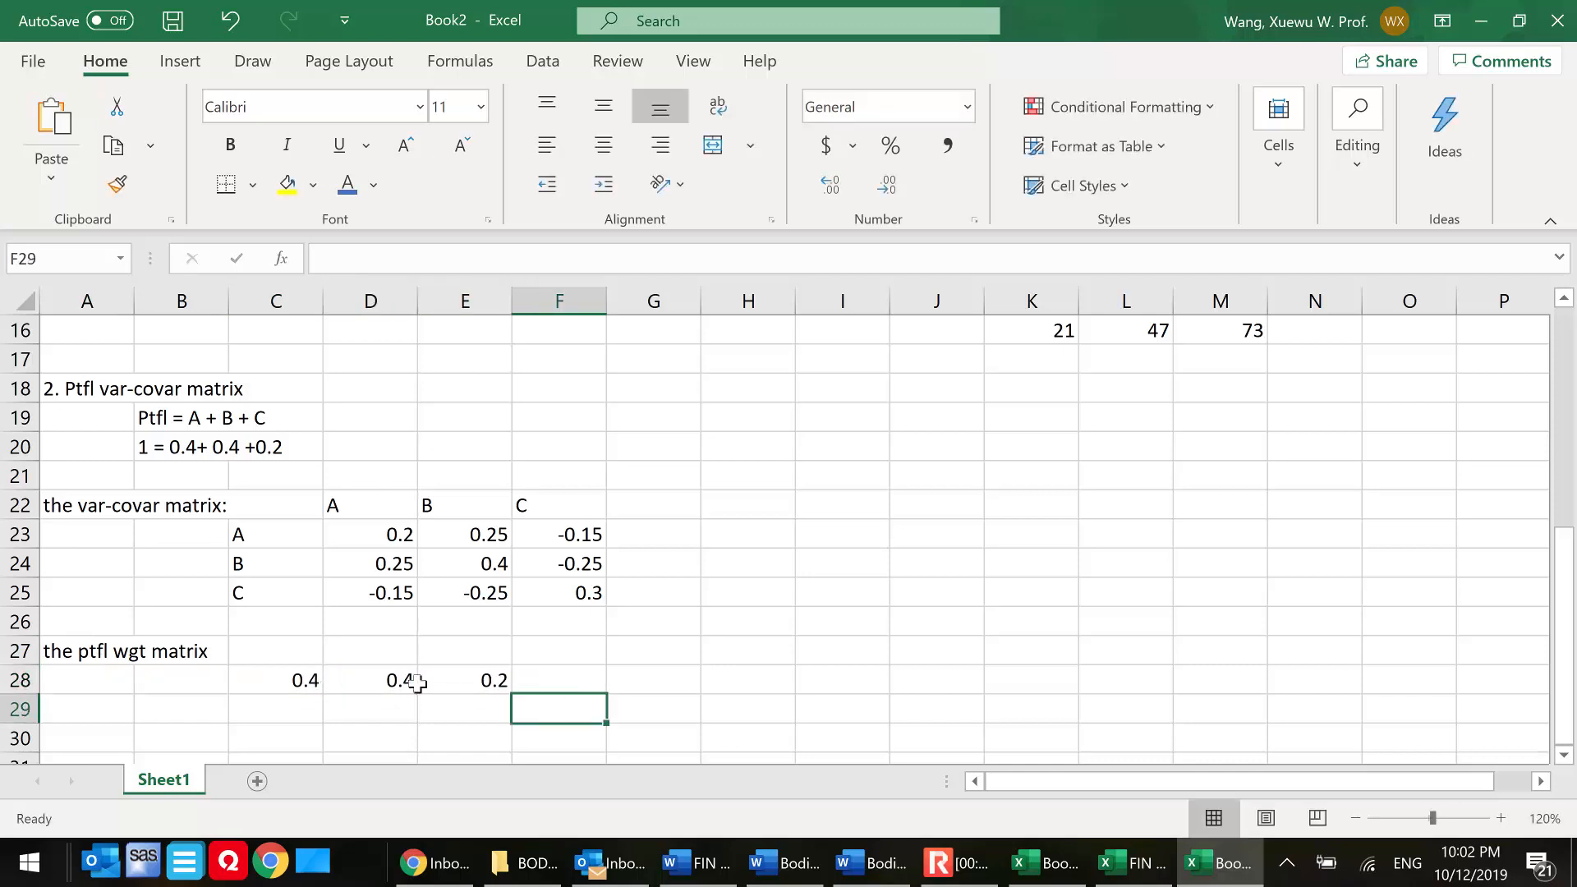
drag(308, 680, 447, 676)
- Enter the label "ptfl var" in A30
scroll(303, 651, down, 1)
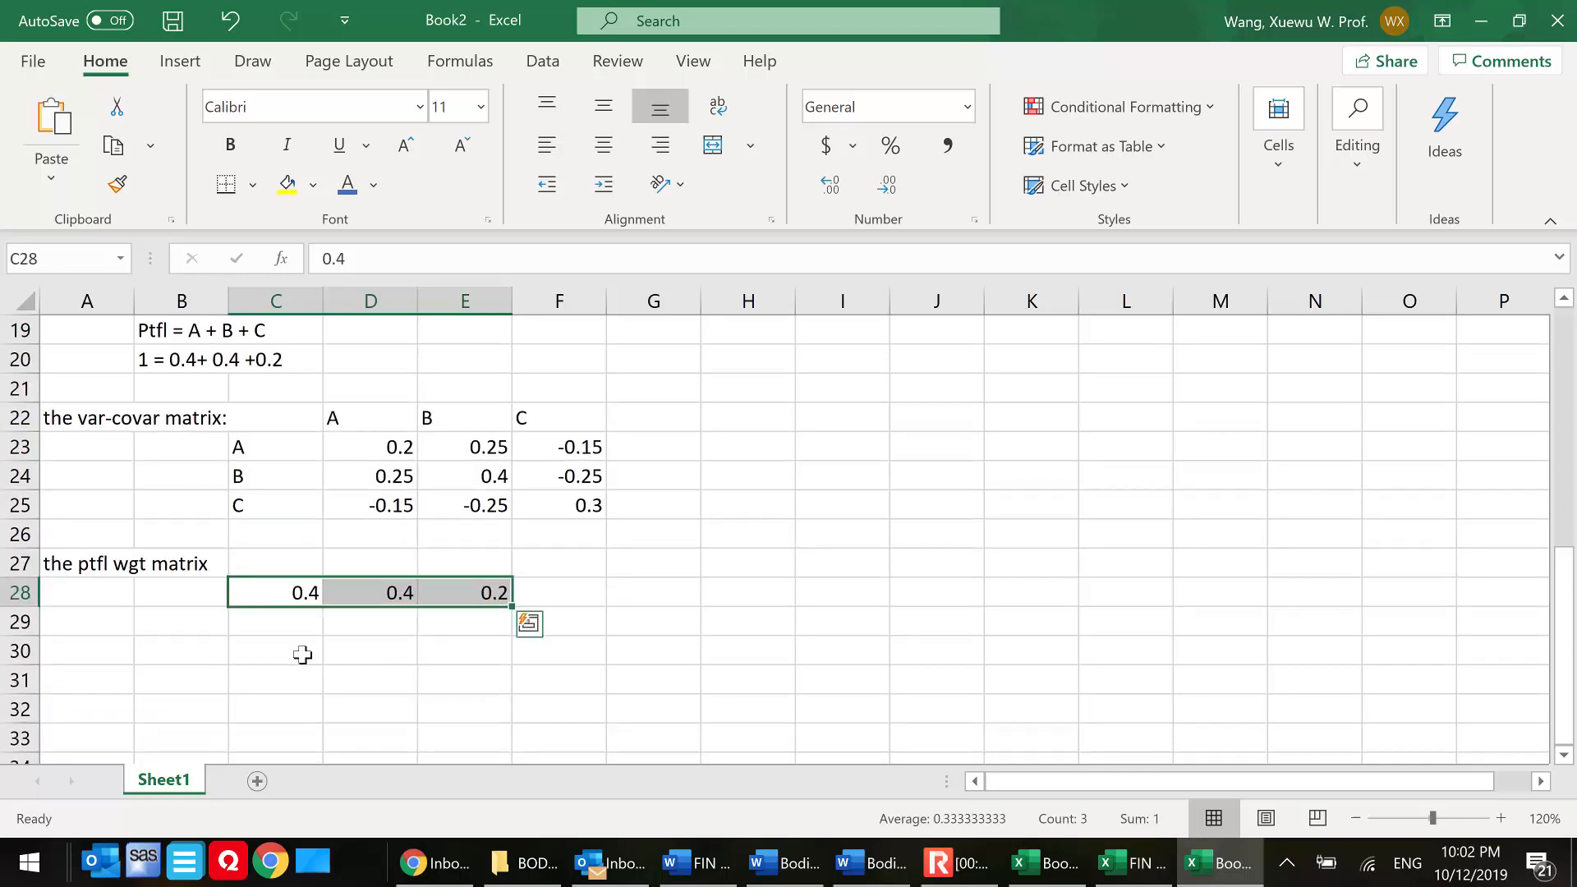
click(109, 654)
text(pt)
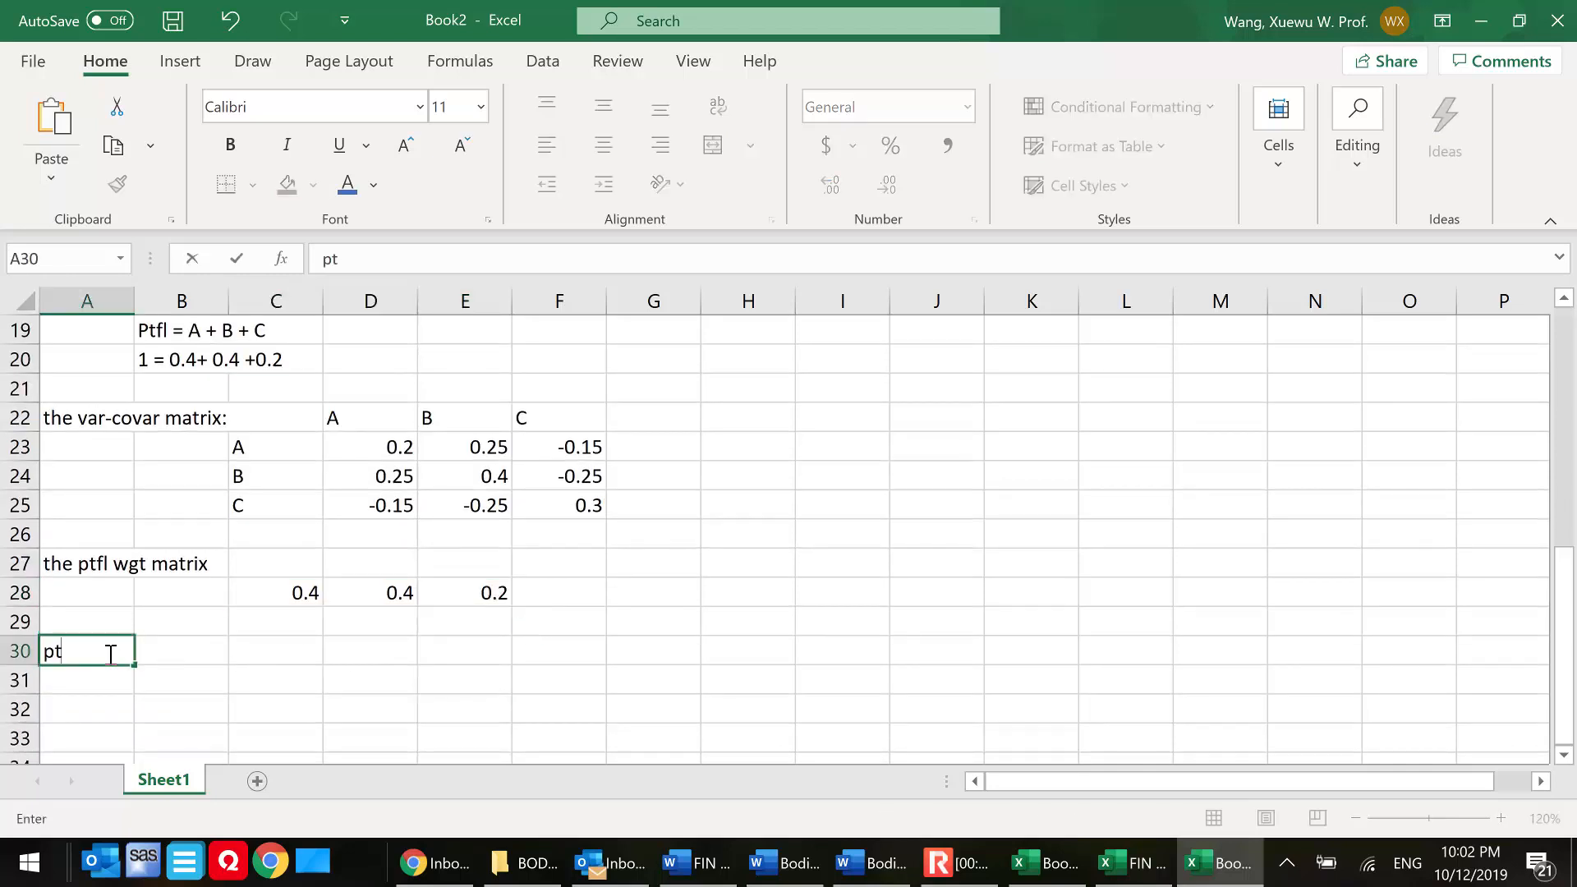
text(fl var matrix)
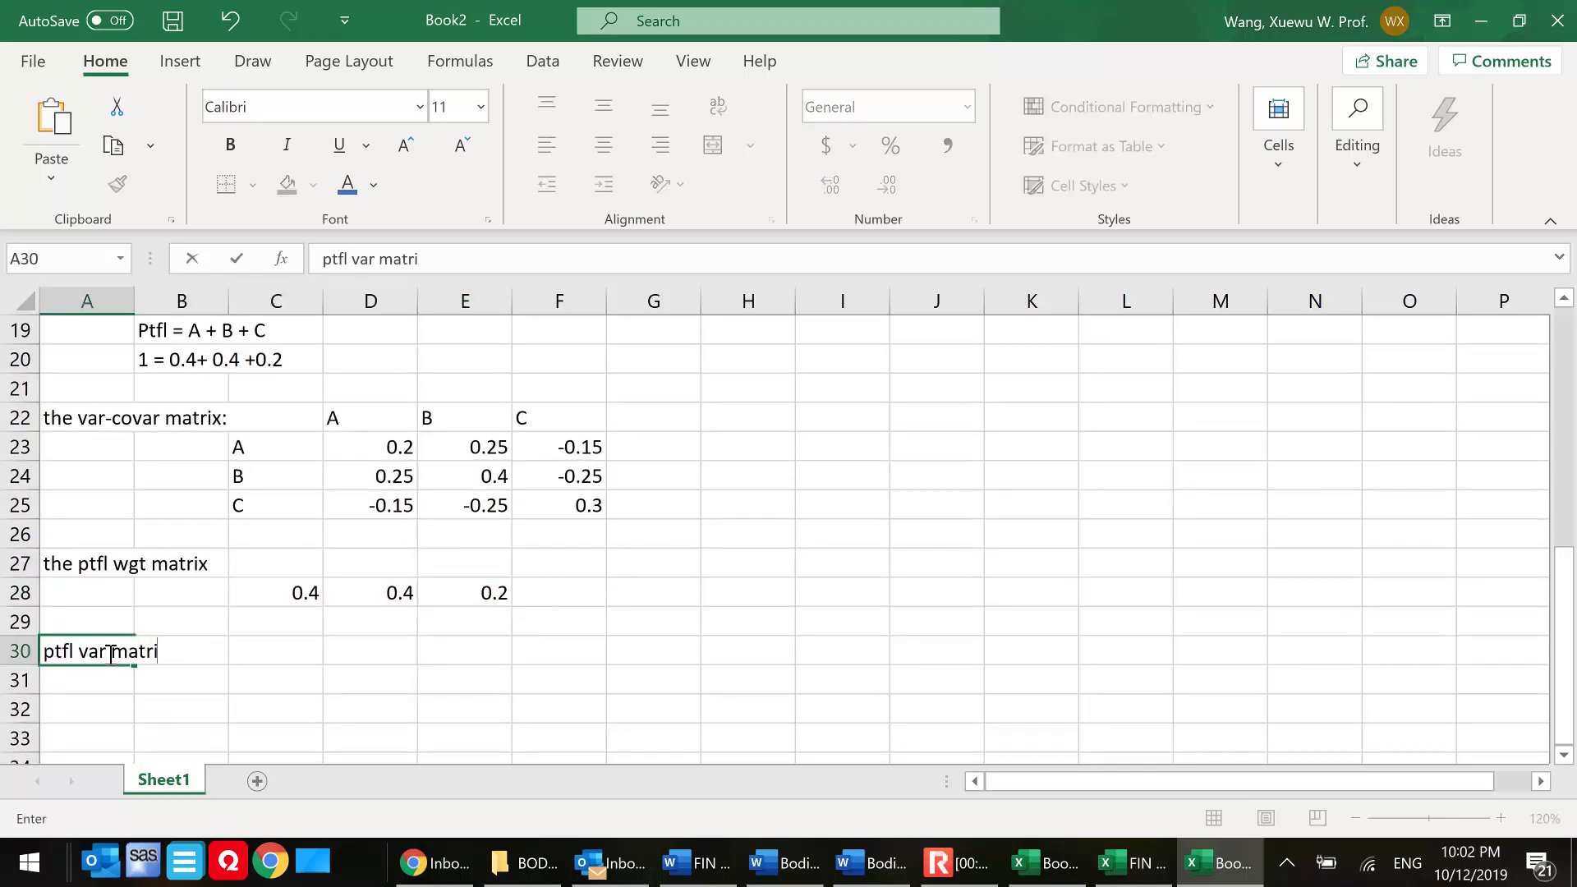
key(BackSpace)
key(BackSpace)
key(BackSpace)
- Enter the description "Step 1: Wgt Matrix * Var-Covar Matrix" in C30
click(261, 657)
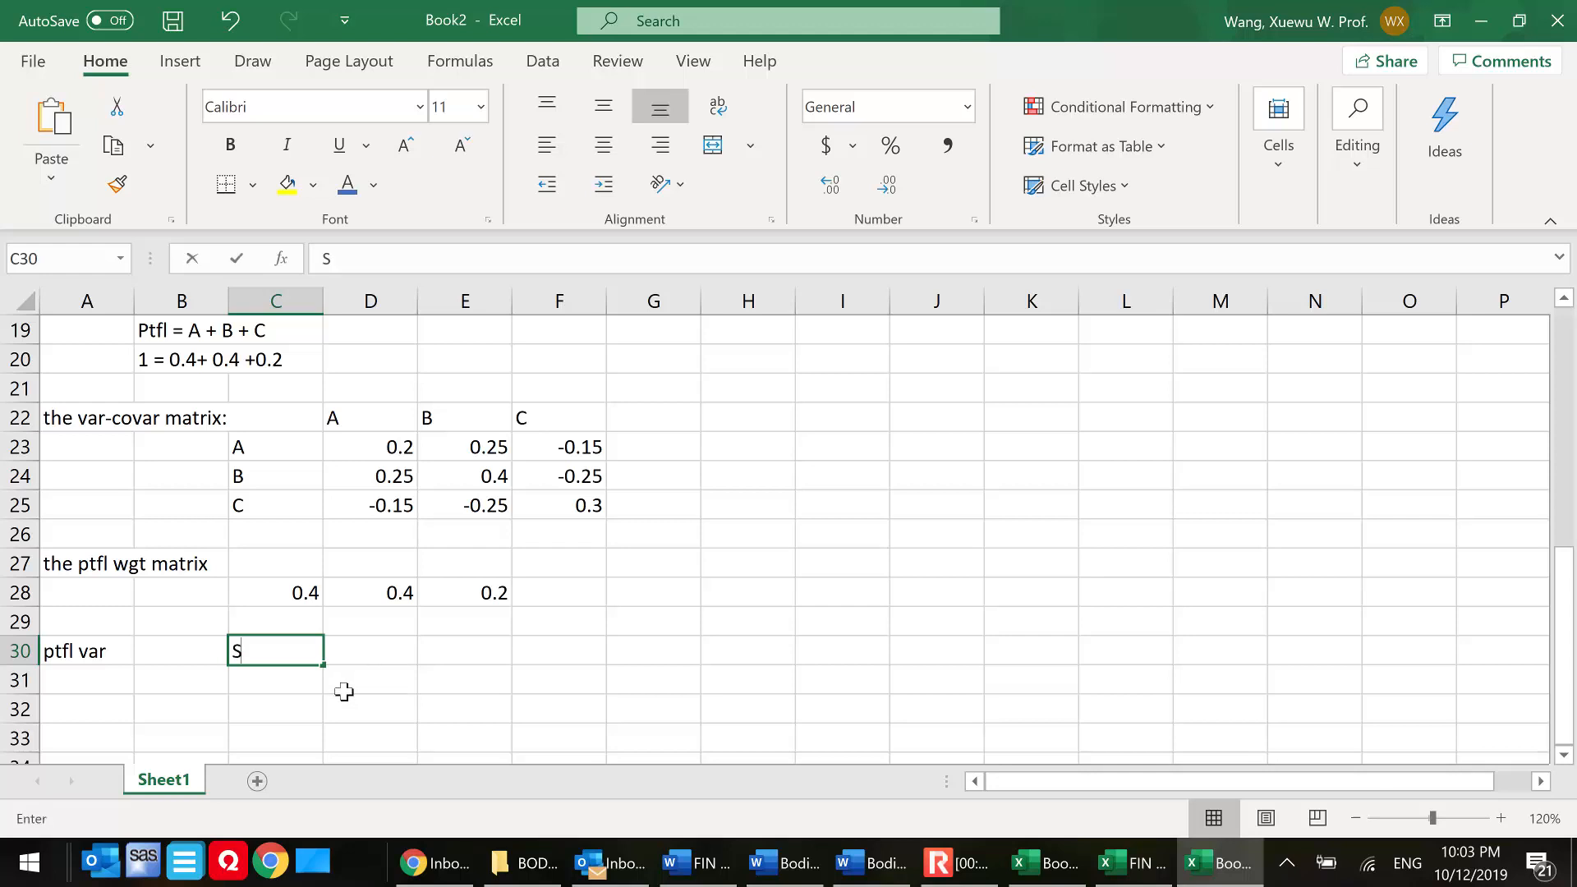
text(Step 1:)
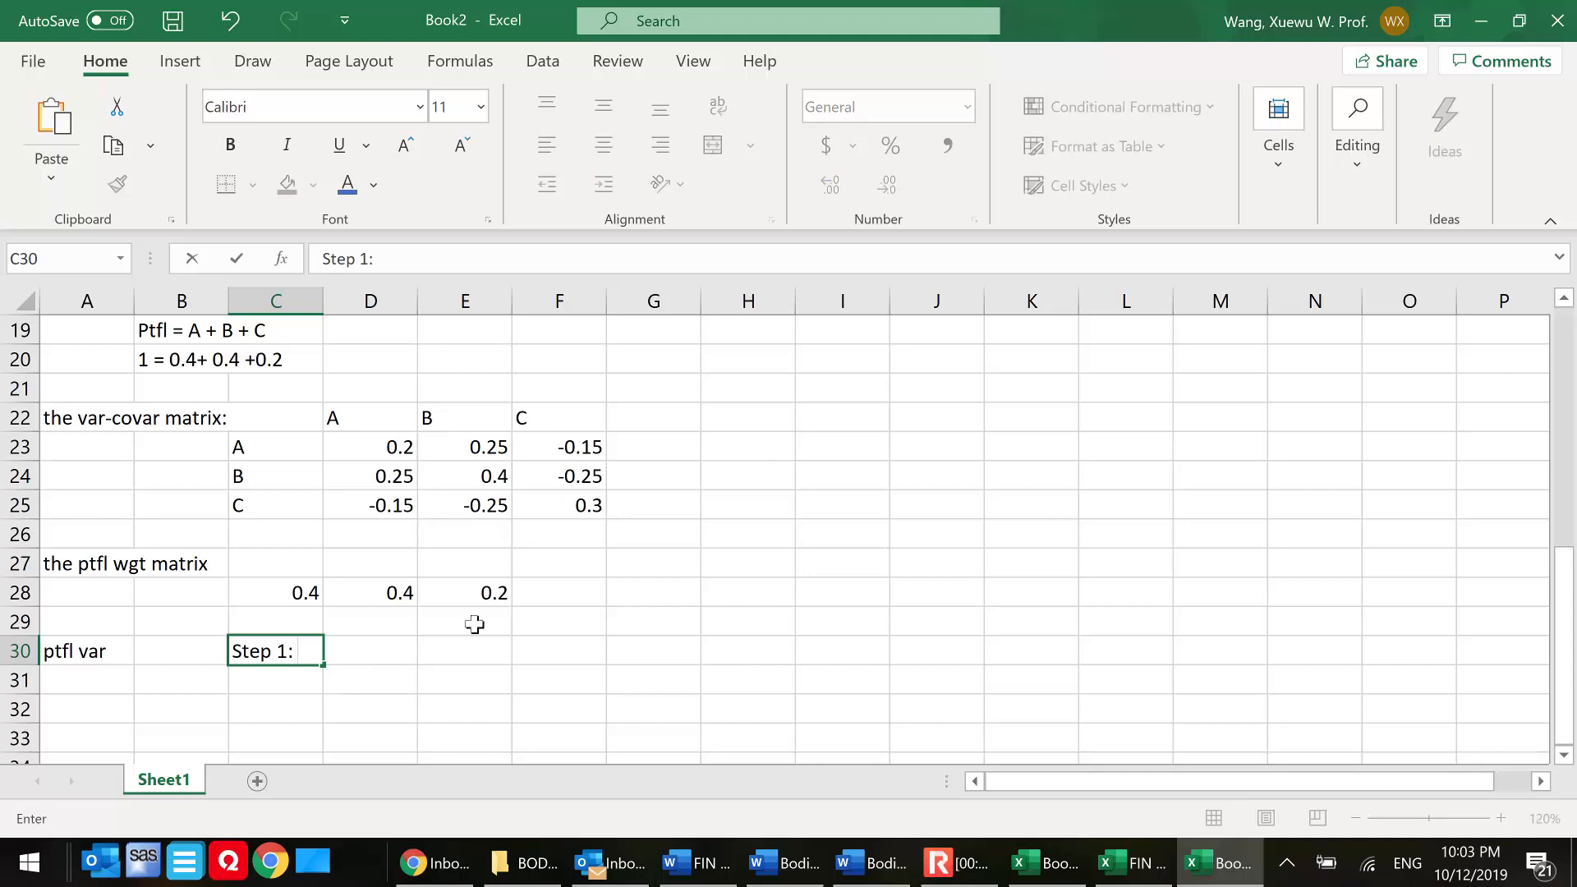
text(  Wgt Matrix * Var-Covar Mati)
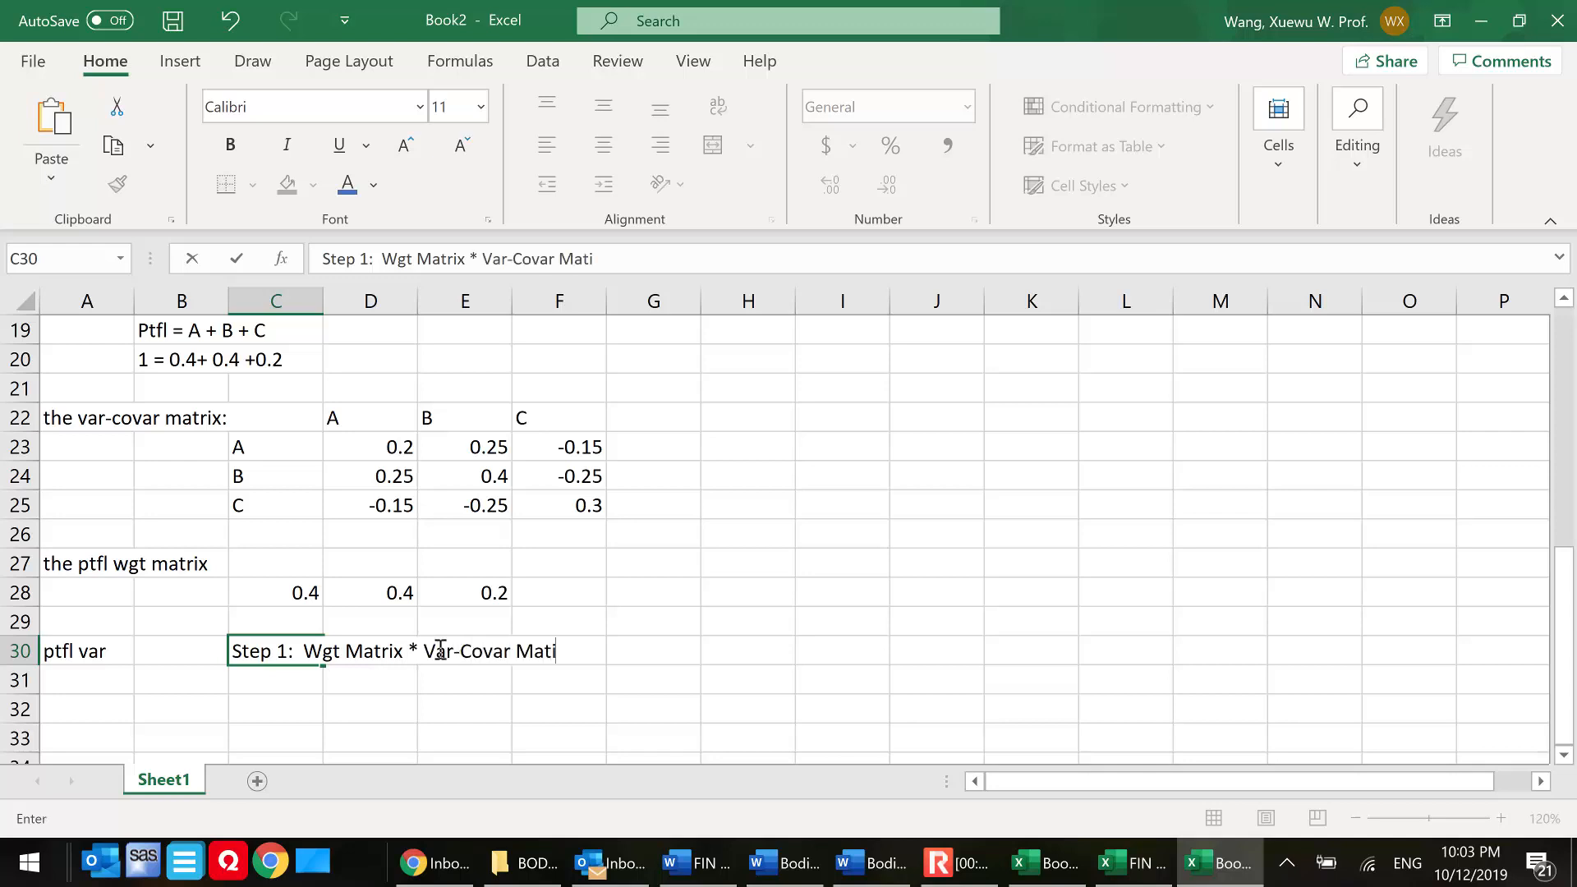
click(565, 698)
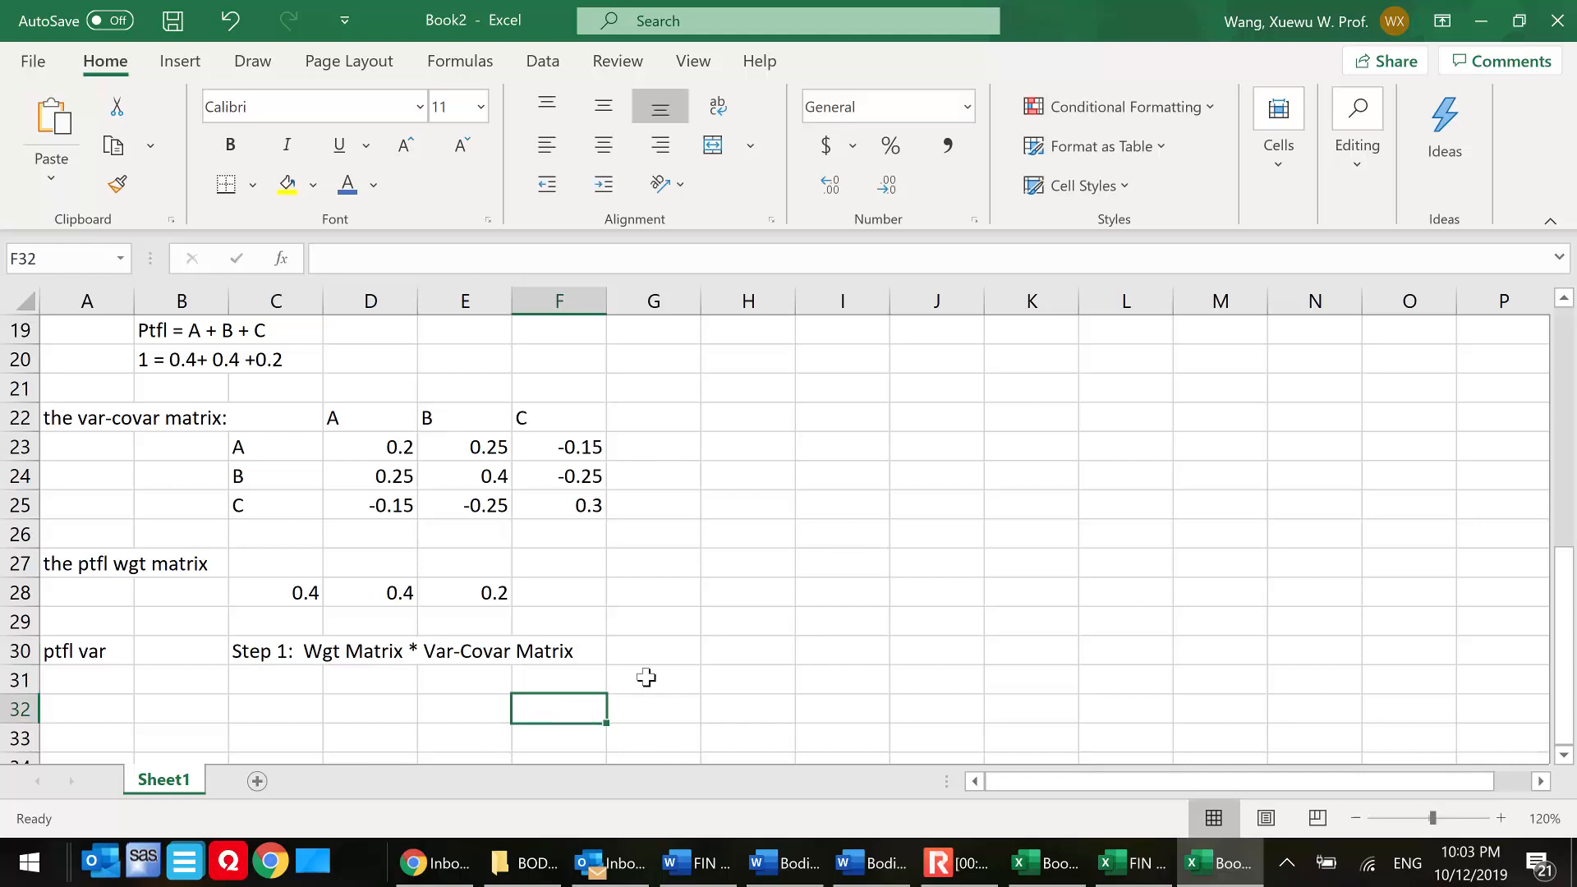
- Note the dimensions of the two matrices as "1 by 3; 3 by 3" in D31
click(346, 681)
text(1)
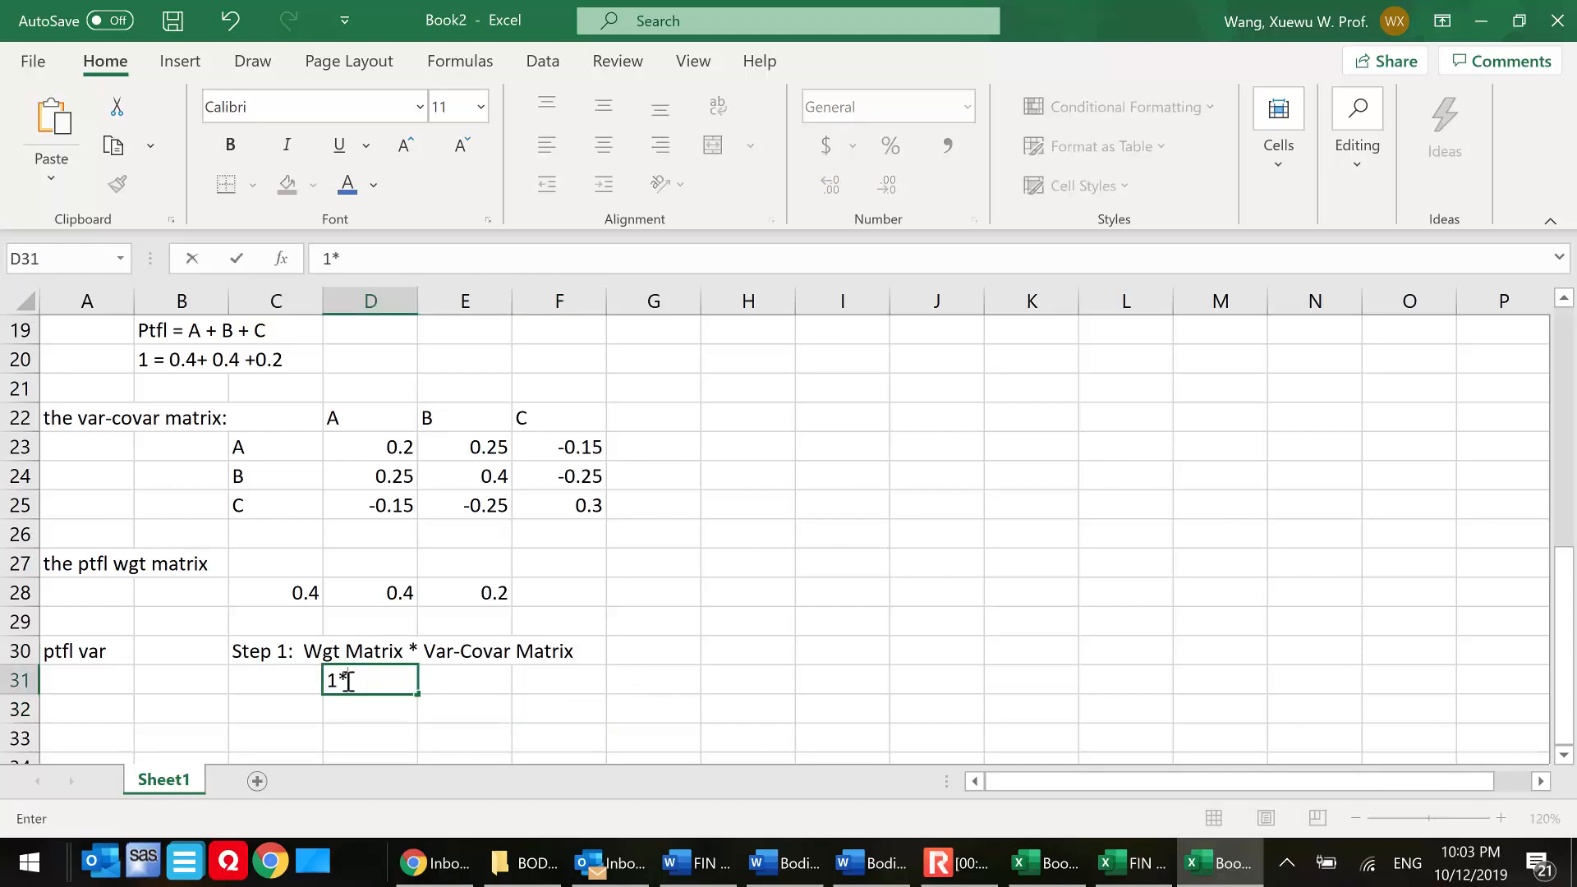
text( by 3; 3 by 3)
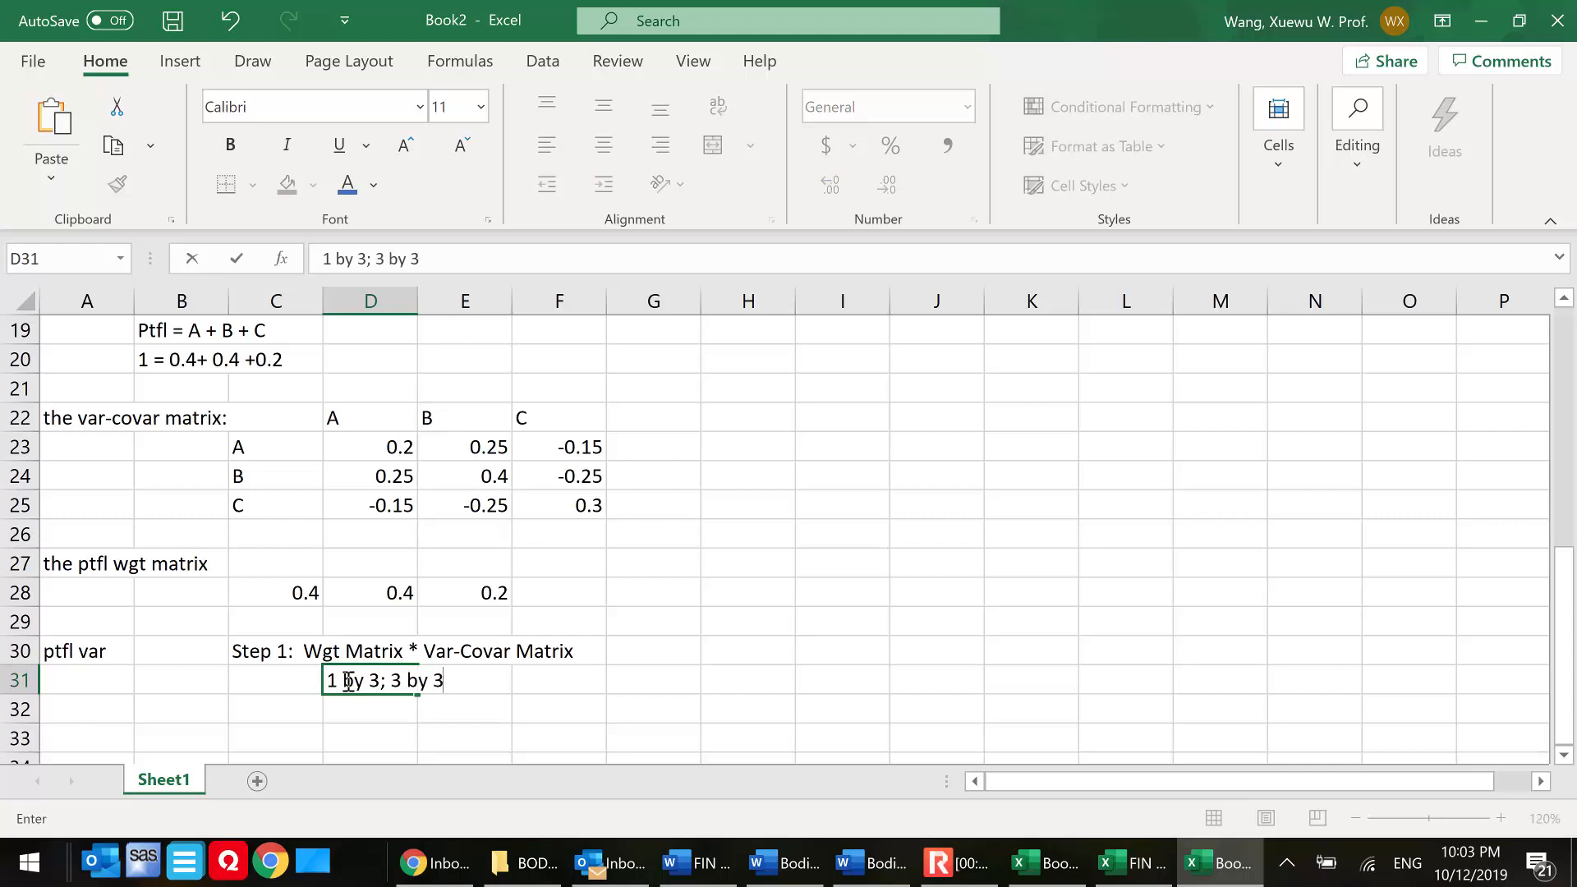
click(558, 694)
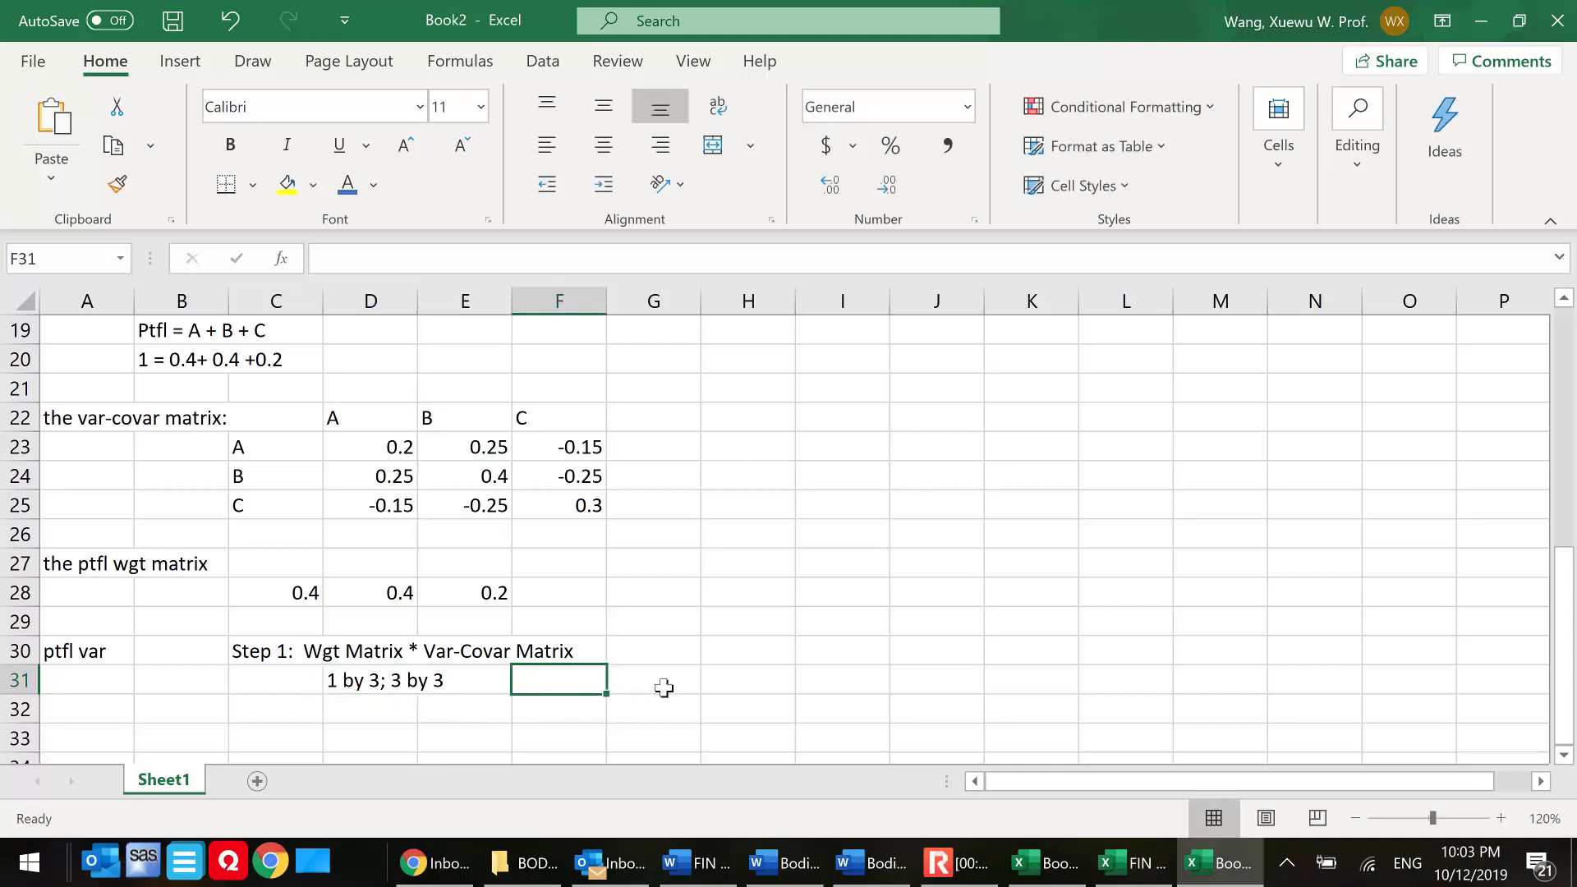
click(718, 677)
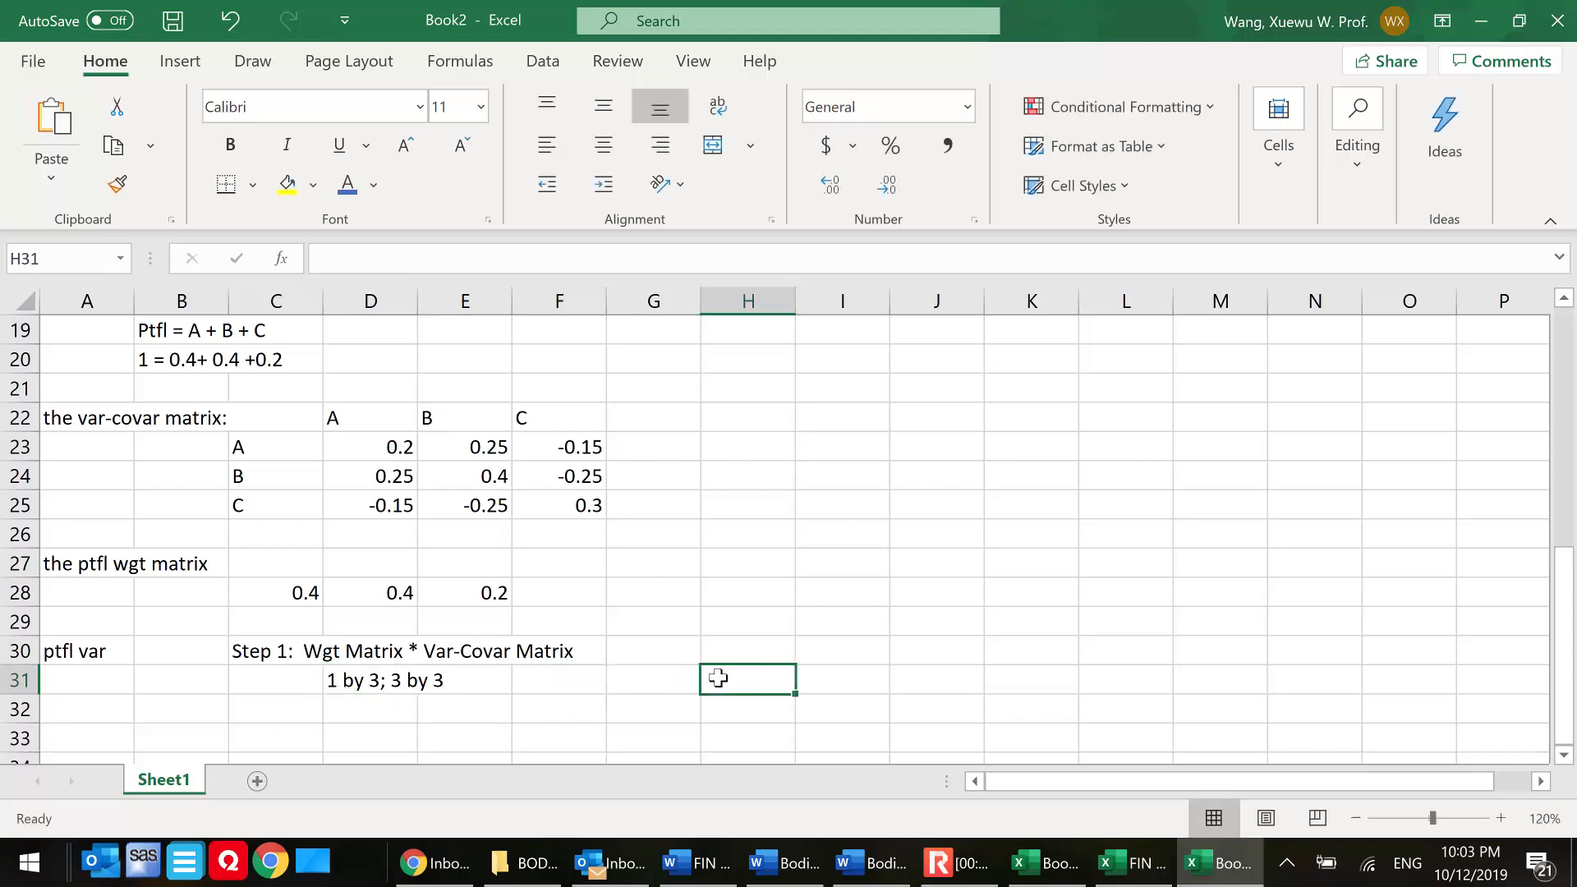
double_click(391, 657)
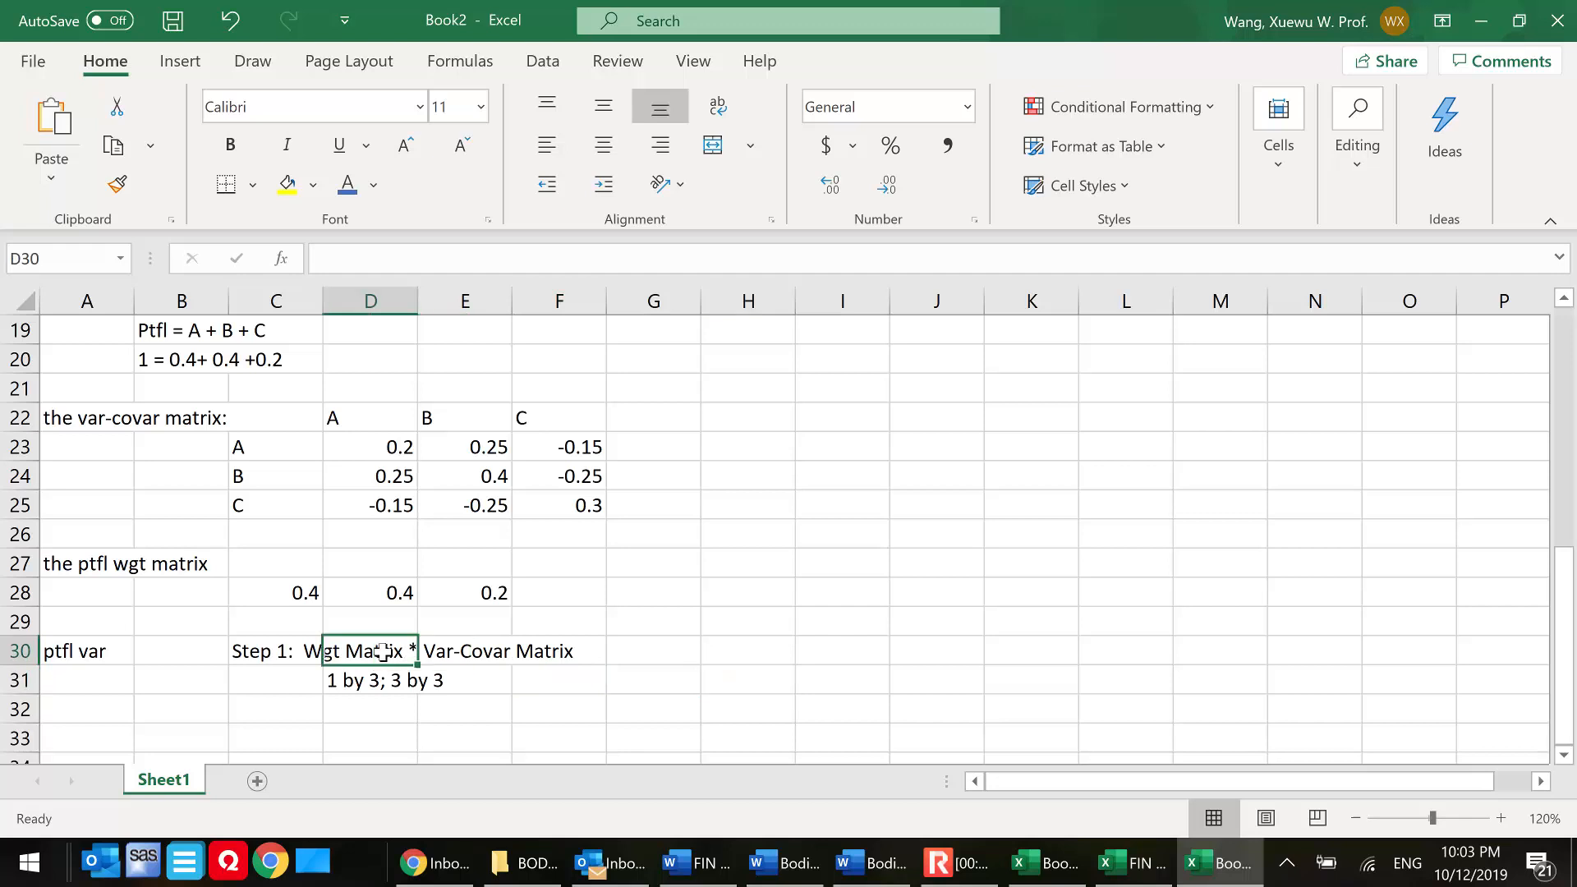
click(486, 683)
- Enter the label "resulting matrix" in G30, beside the Step 1 description
click(655, 652)
text(d)
key(BackSpace)
text(resulsint)
key(BackSpace)
text(g matrix)
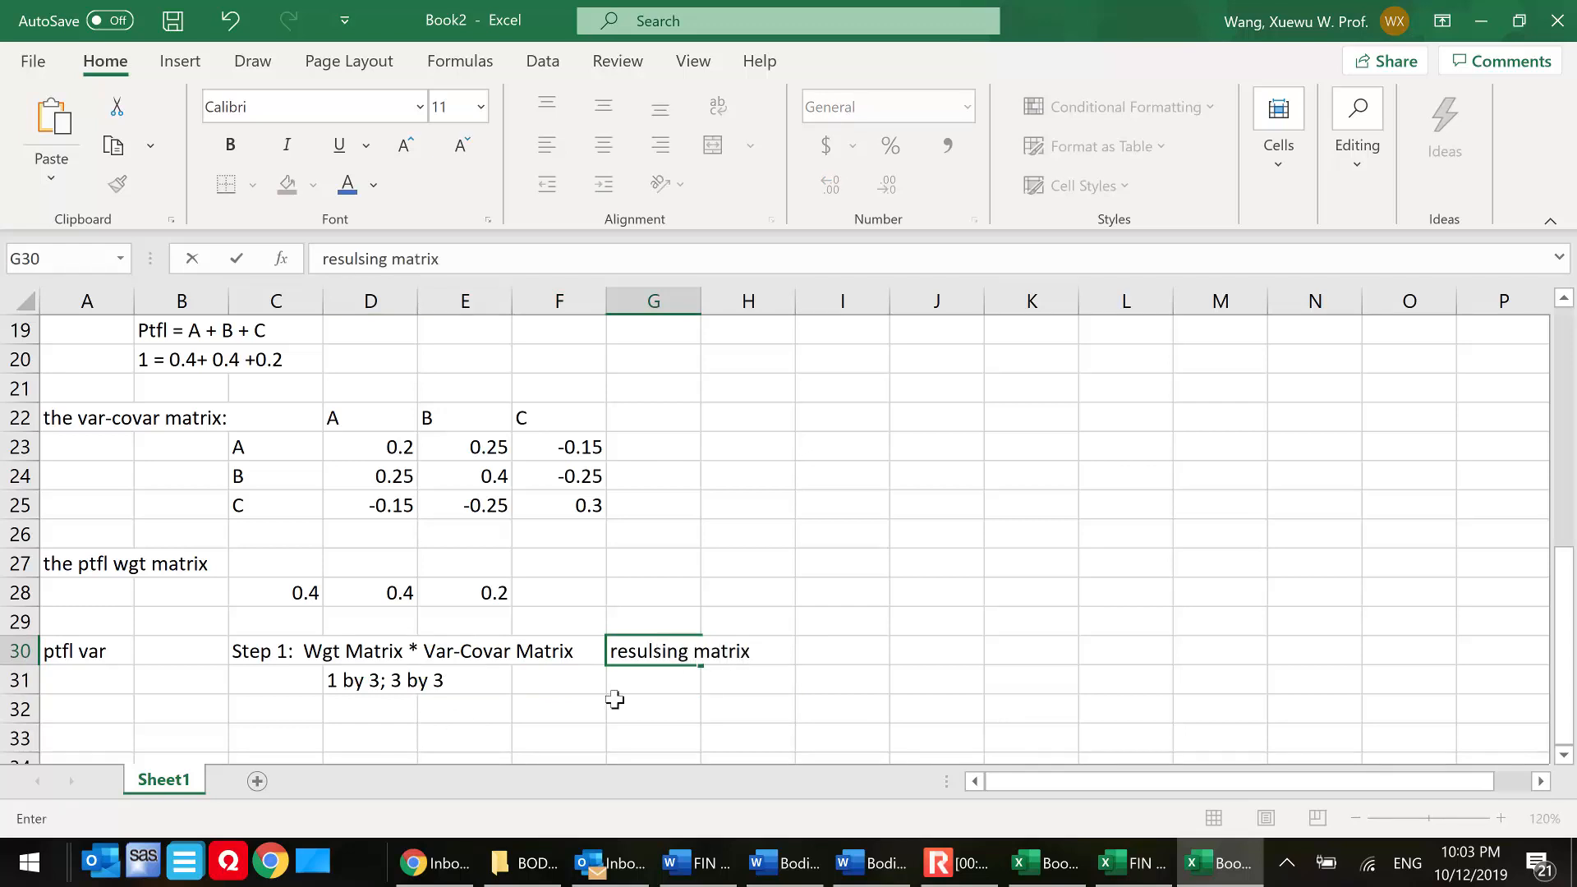
click(641, 681)
click(651, 649)
double_click(654, 651)
drag(690, 651, 610, 653)
text(resulting)
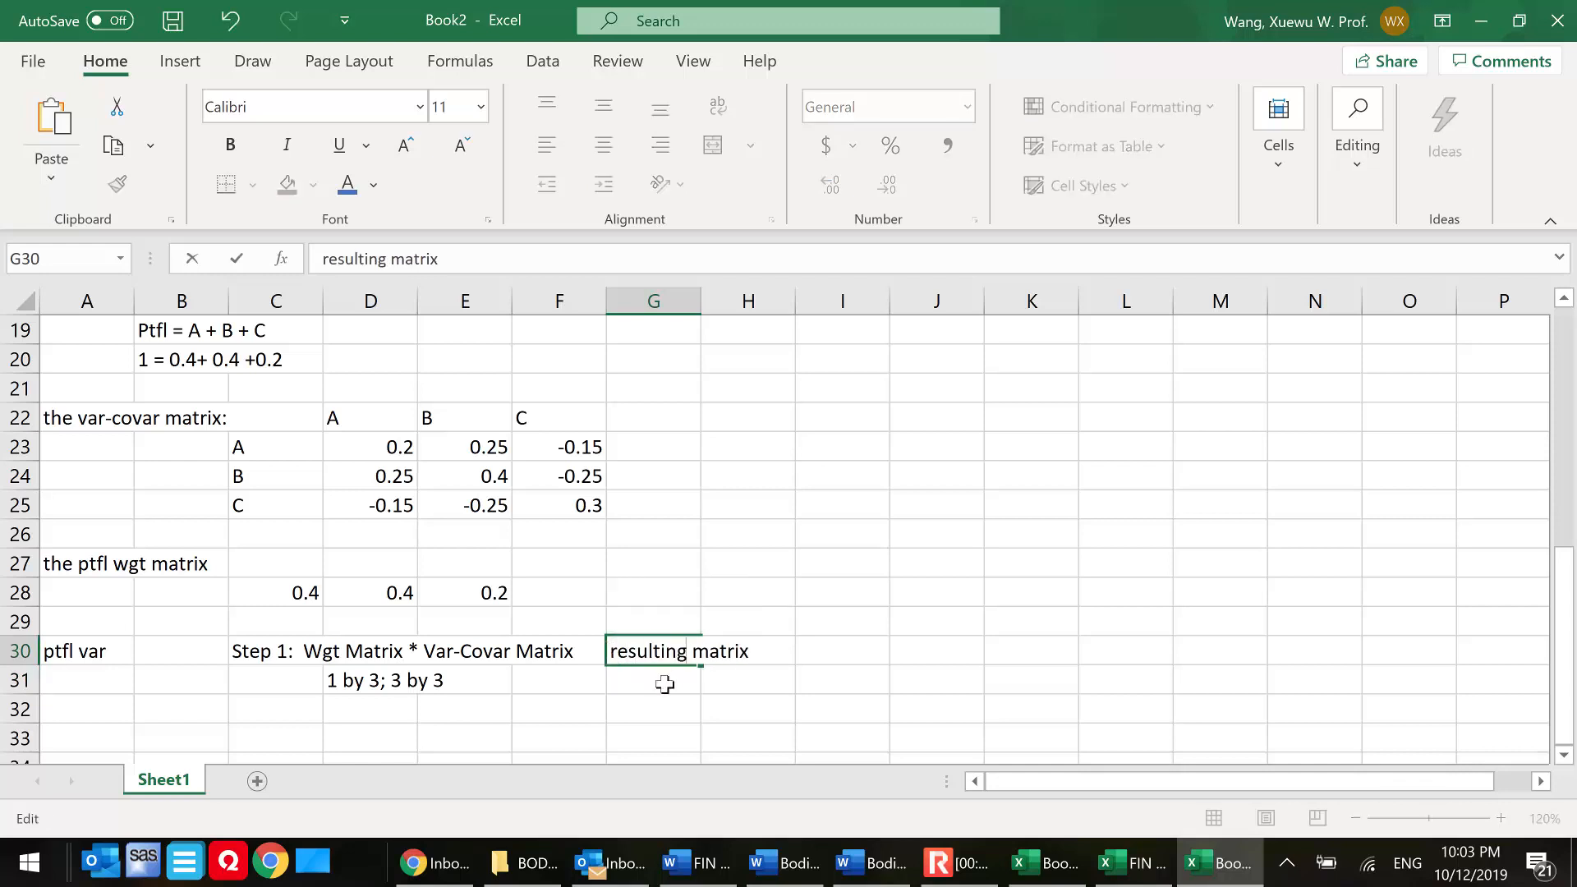
click(663, 680)
text(=)
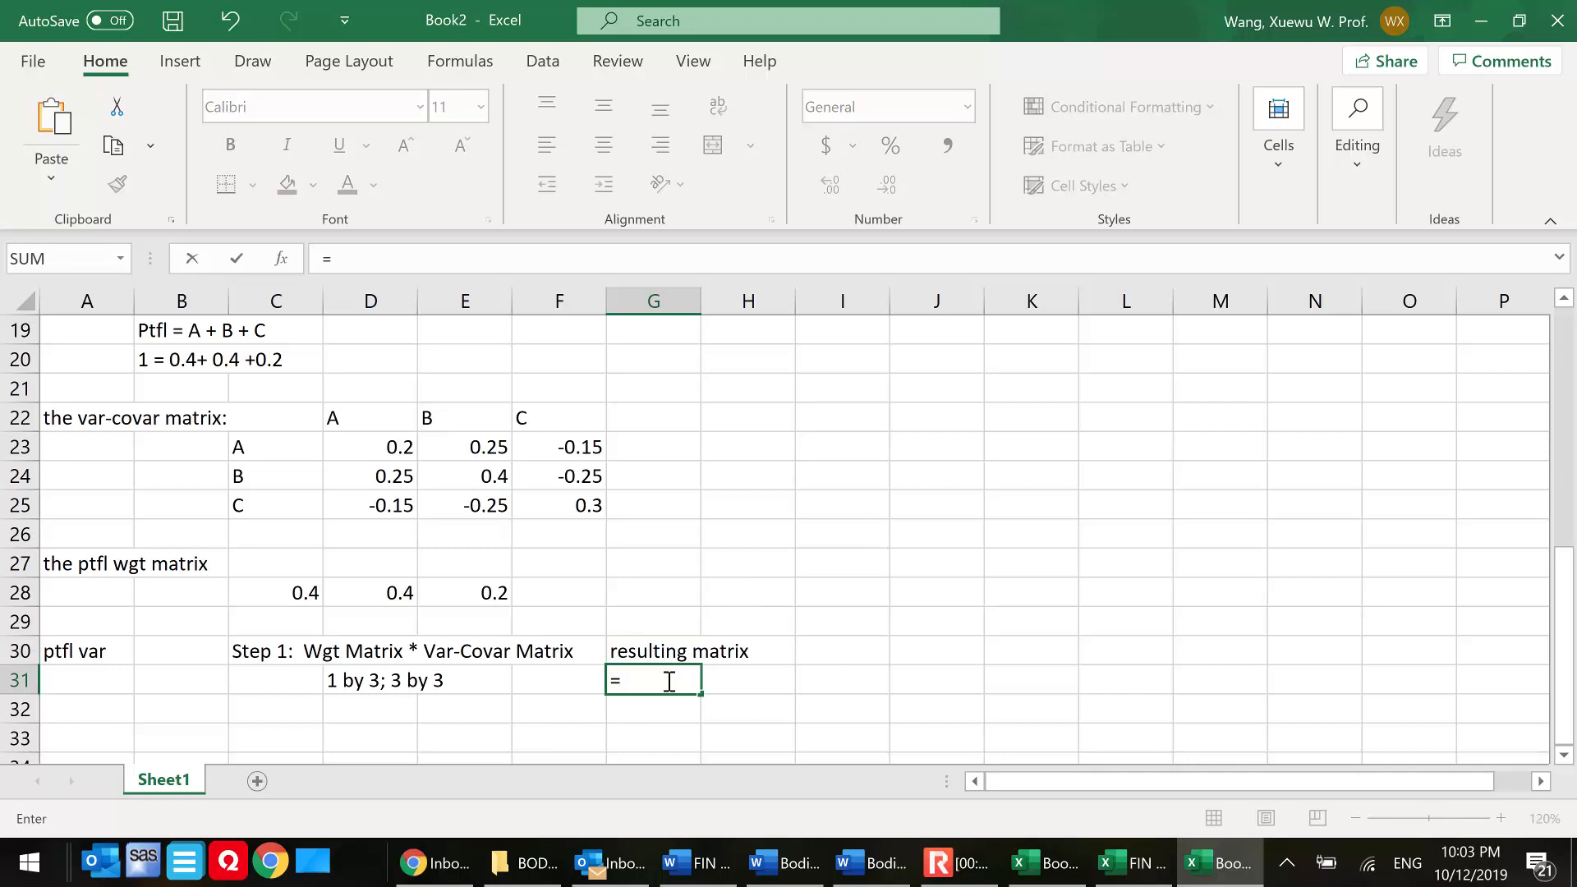
scroll(824, 593, up, 6)
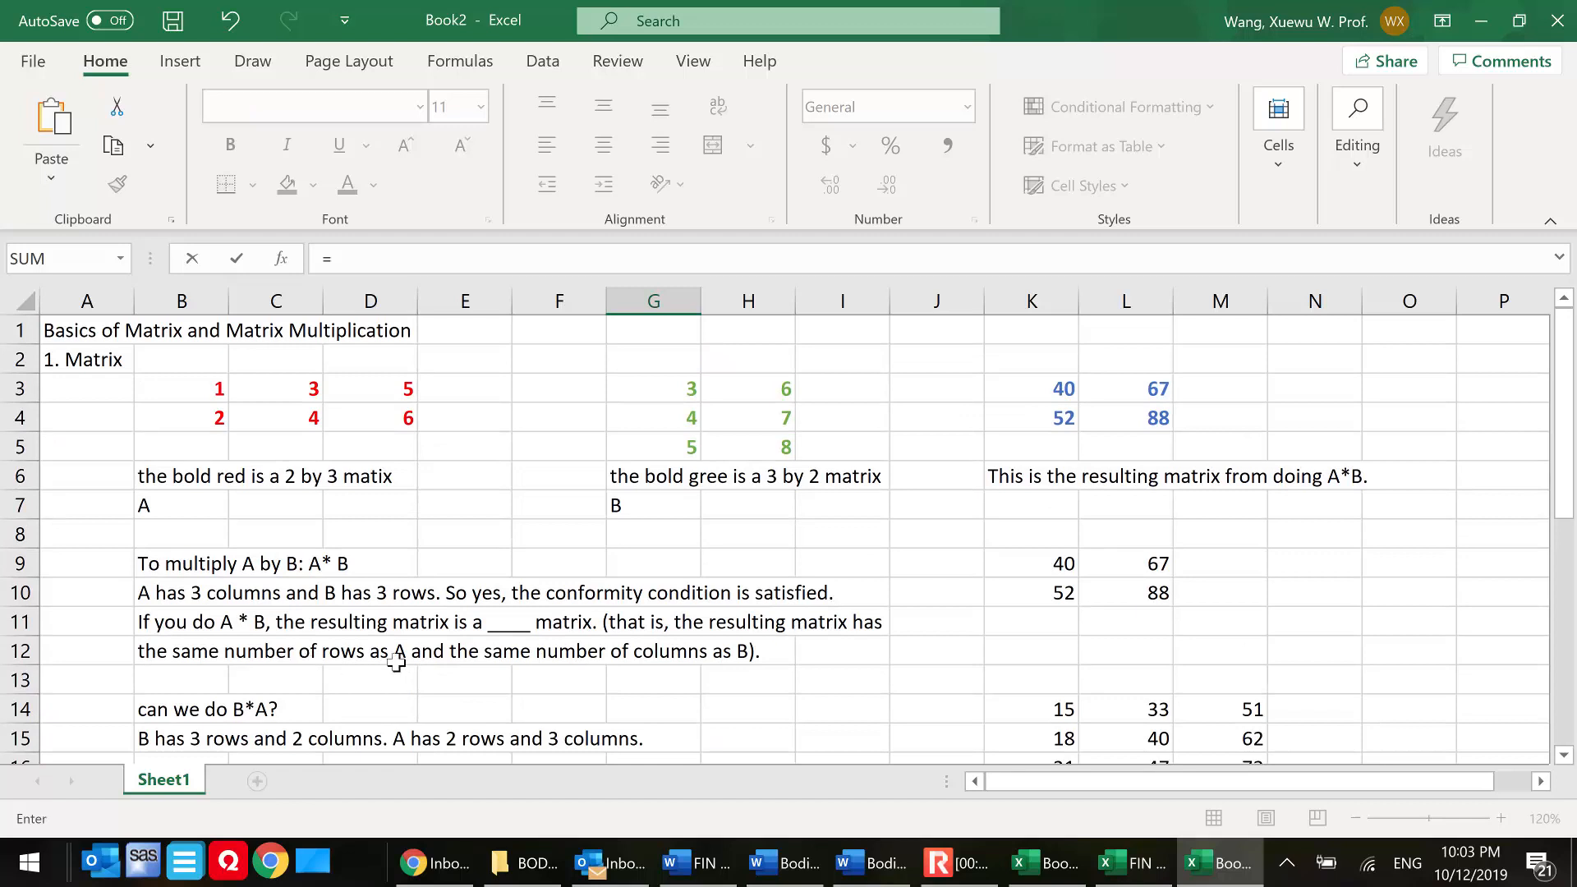
scroll(810, 638, down, 6)
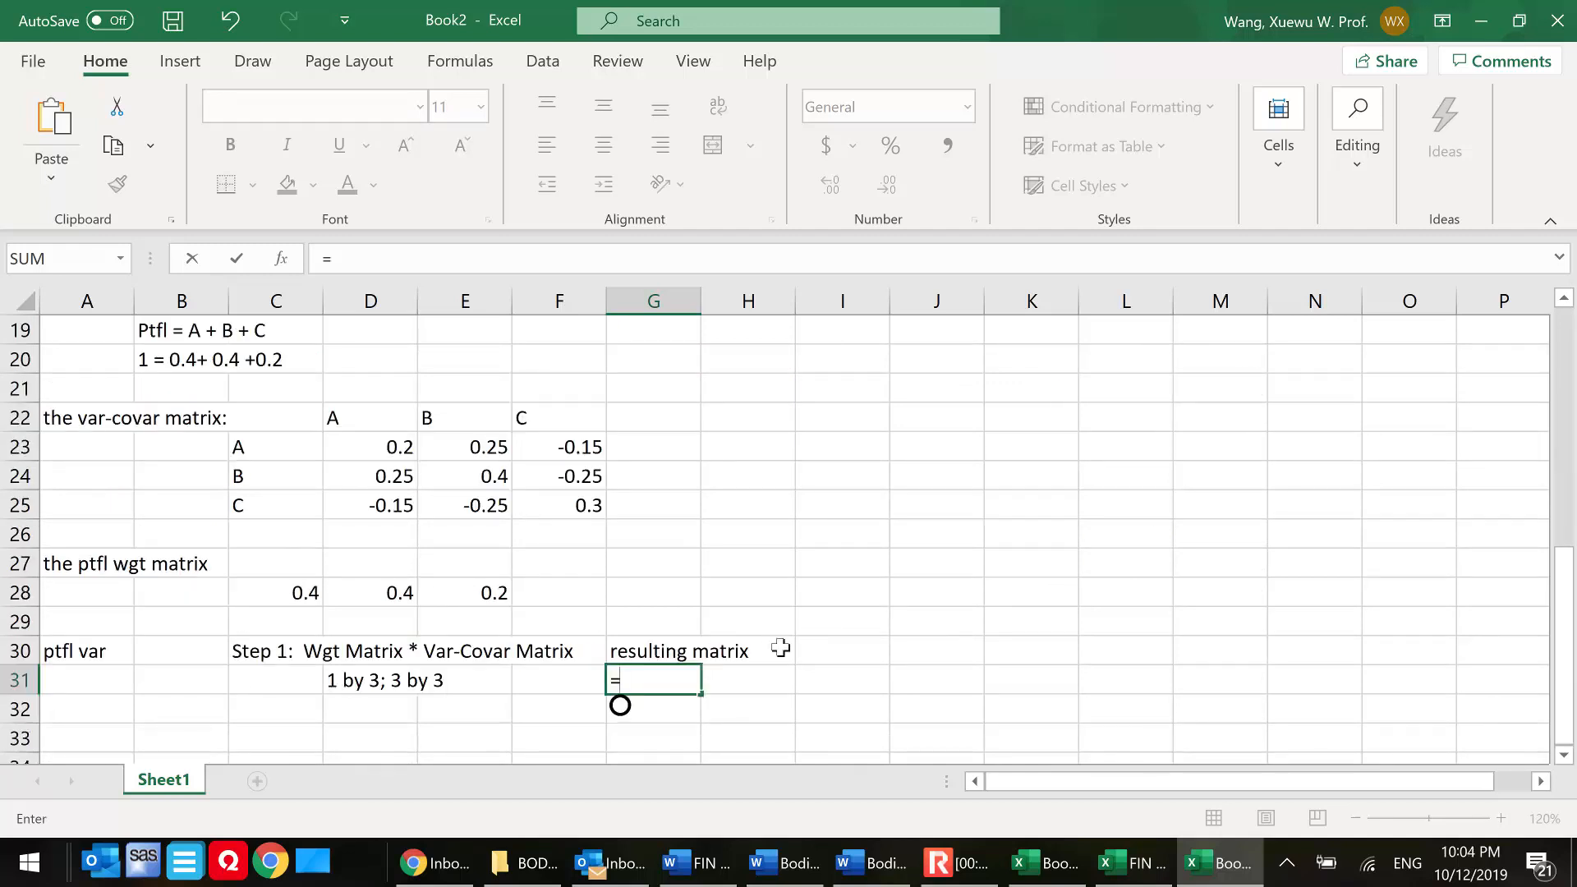
key(Escape)
- Note the Step 1 result's dimensions as "1 by 3" in G31
text(1 by 3)
click(633, 718)
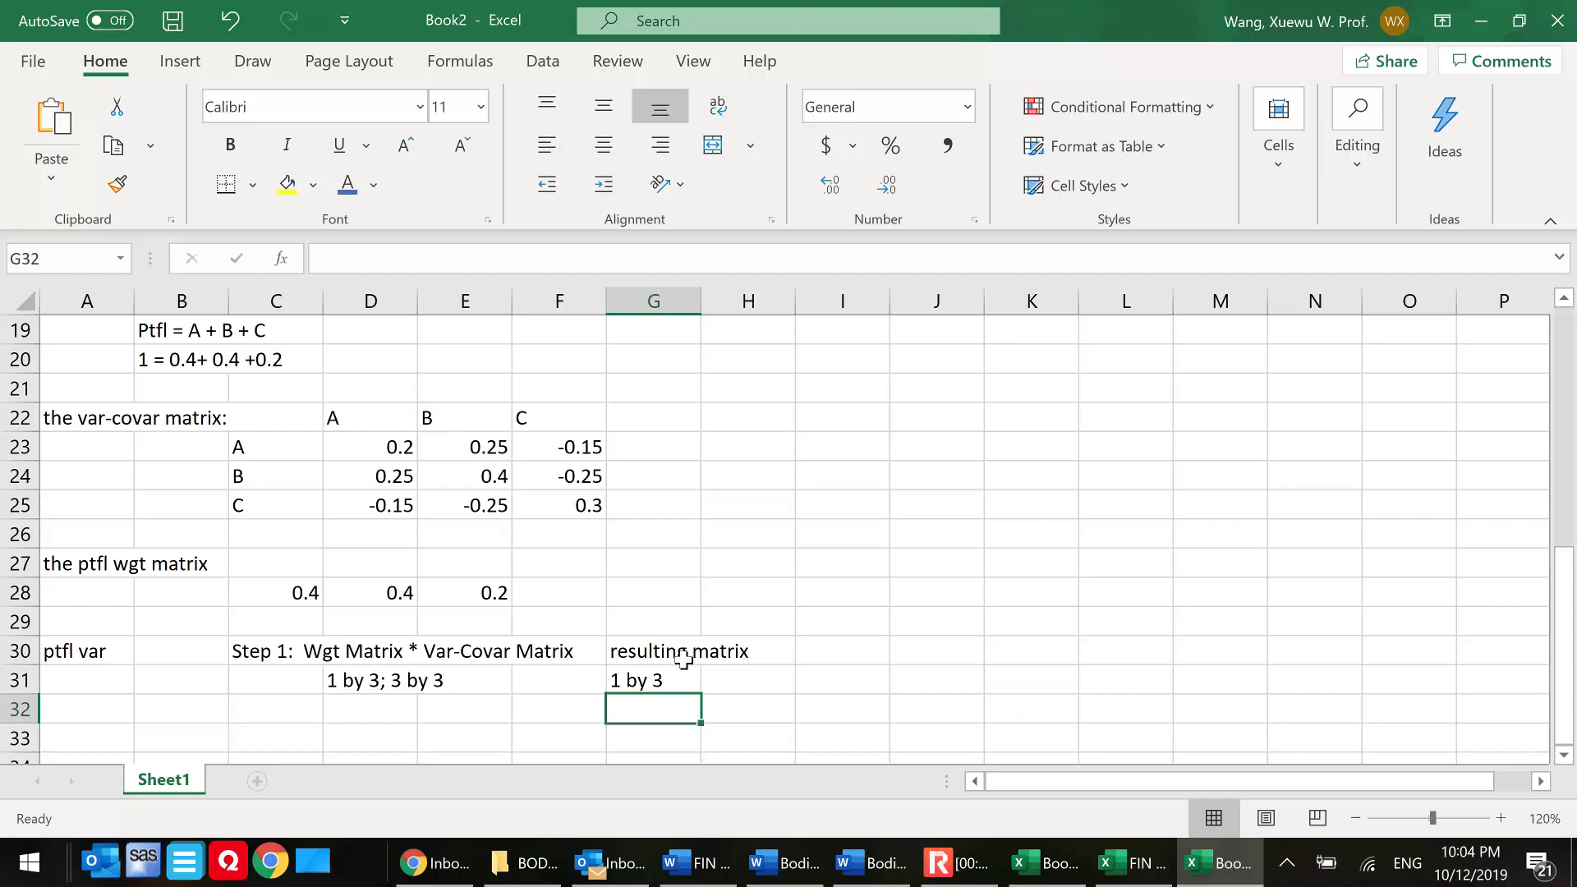
click(826, 676)
- Multiply the weight matrix by the variance-covariance matrix in G28:I28 with the array formula =MMULT(C28:E28,D23:F25)
drag(655, 608, 859, 612)
text(=)
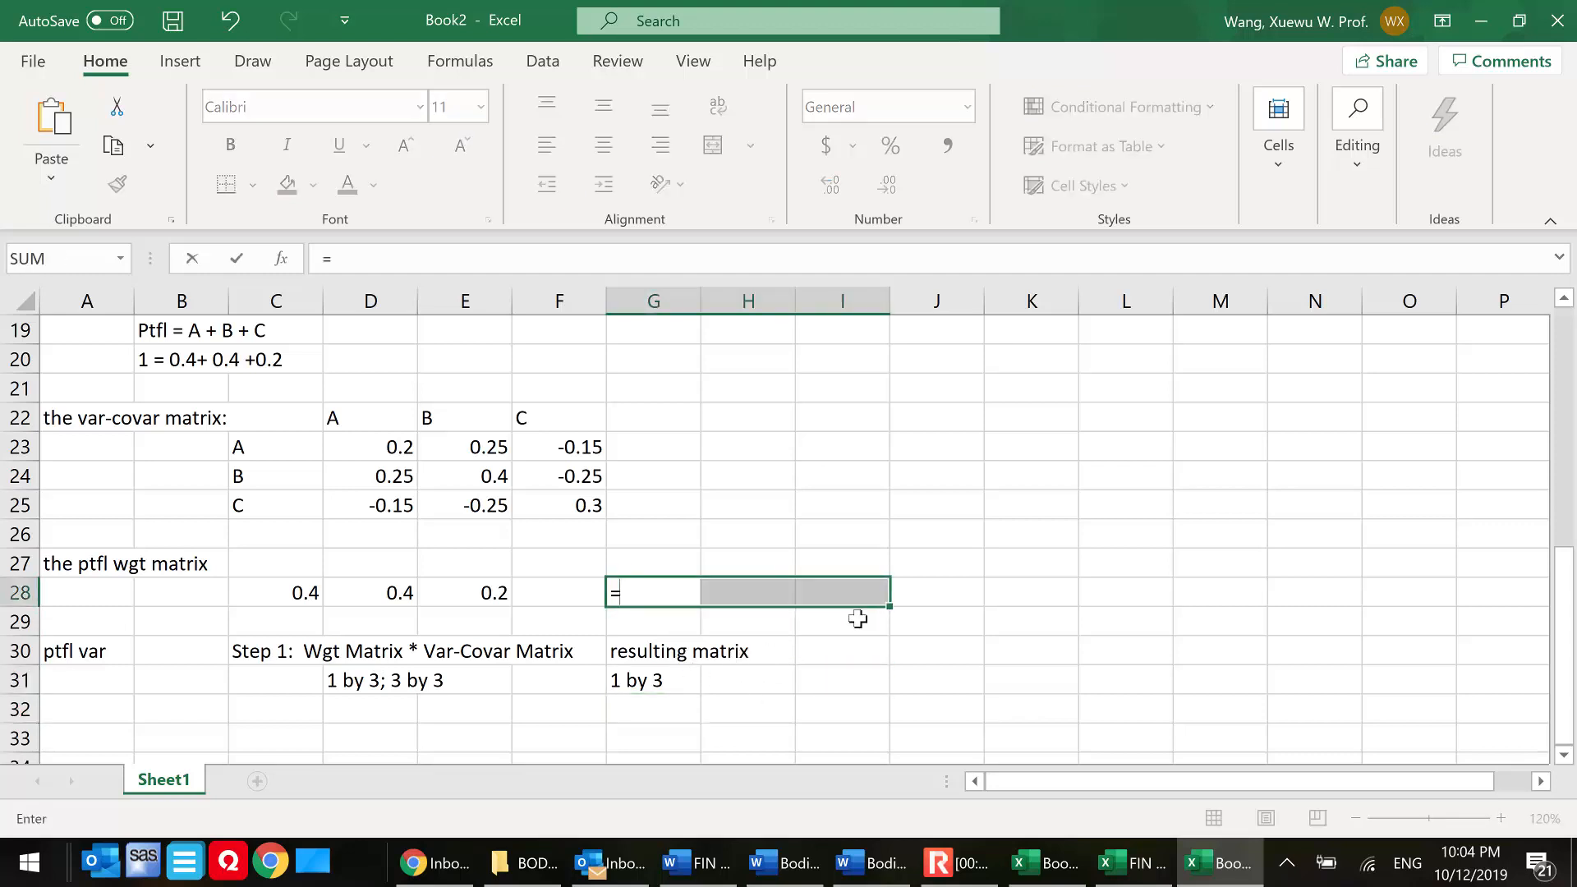
text(mmult()
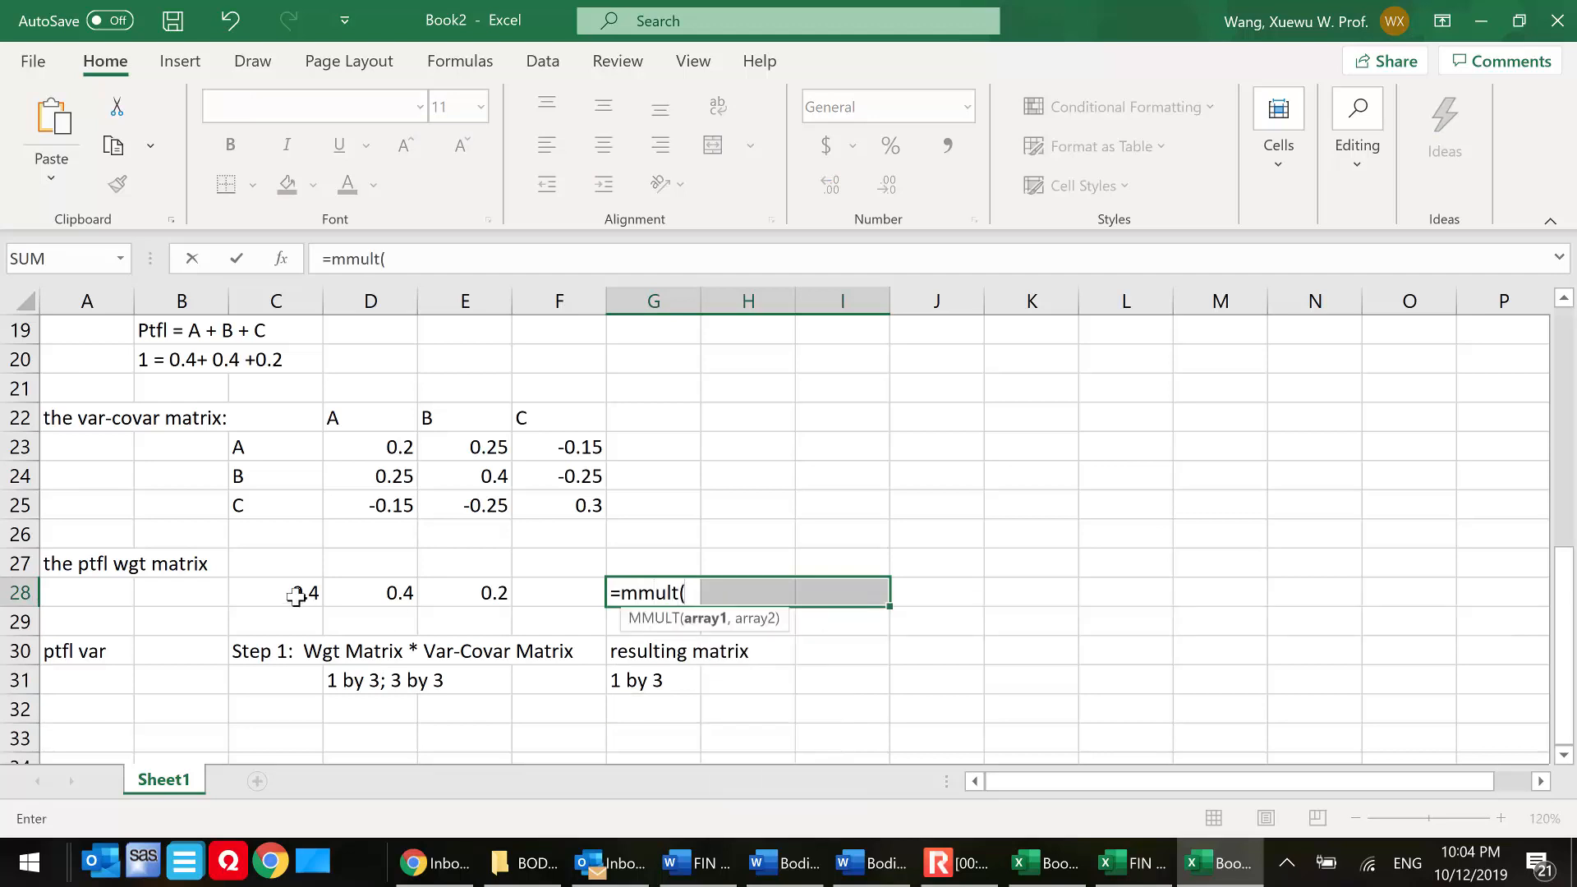
drag(300, 592, 468, 595)
text(,)
drag(552, 491, 552, 491)
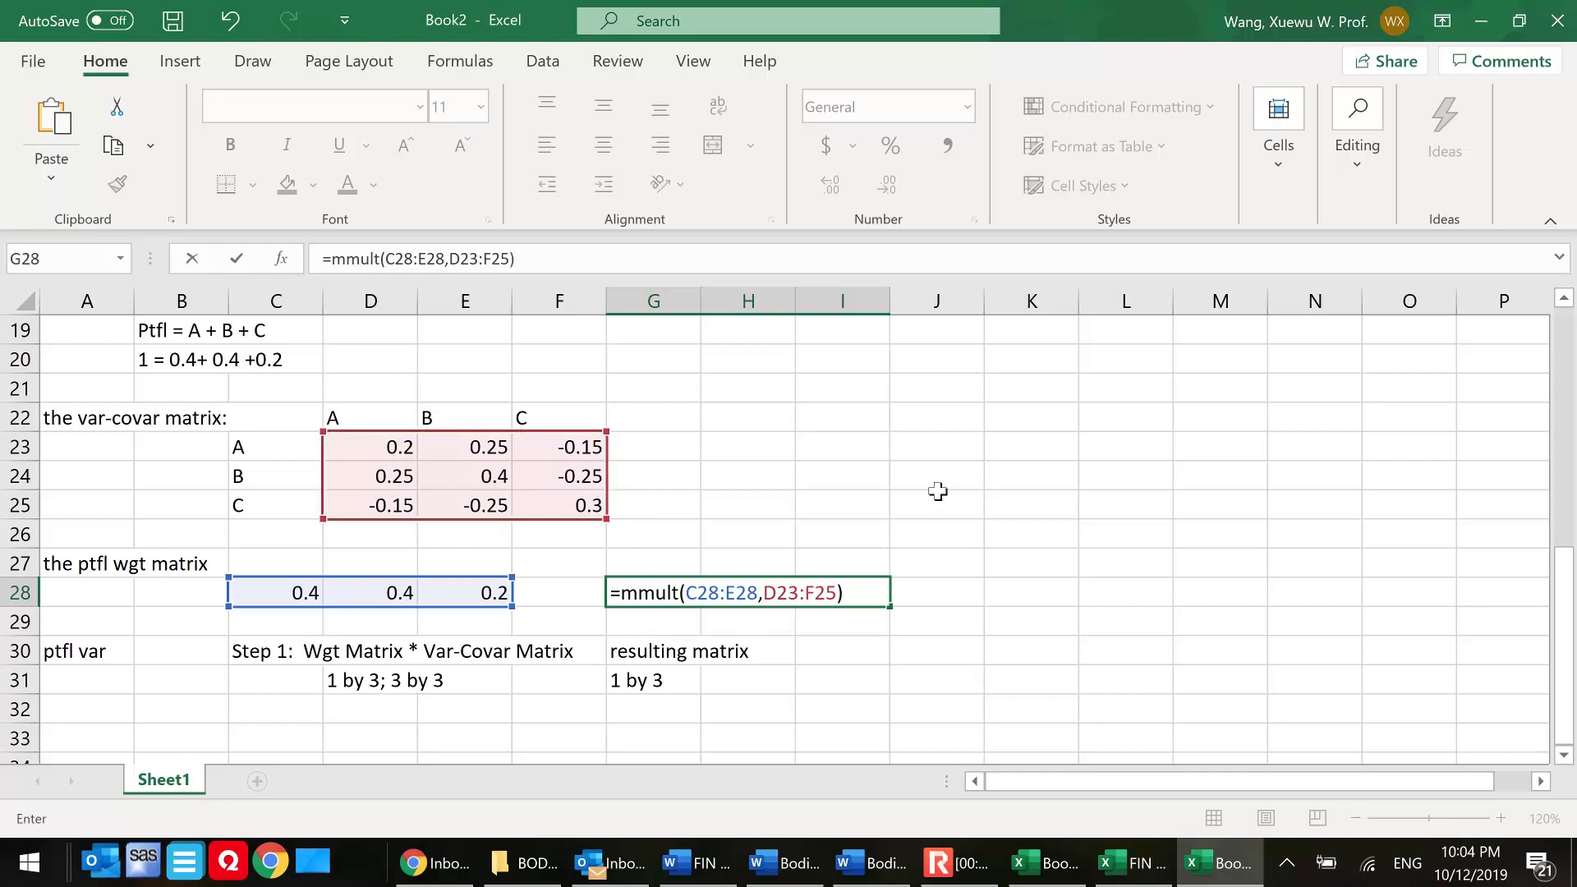
key(ctrl+shift+Return)
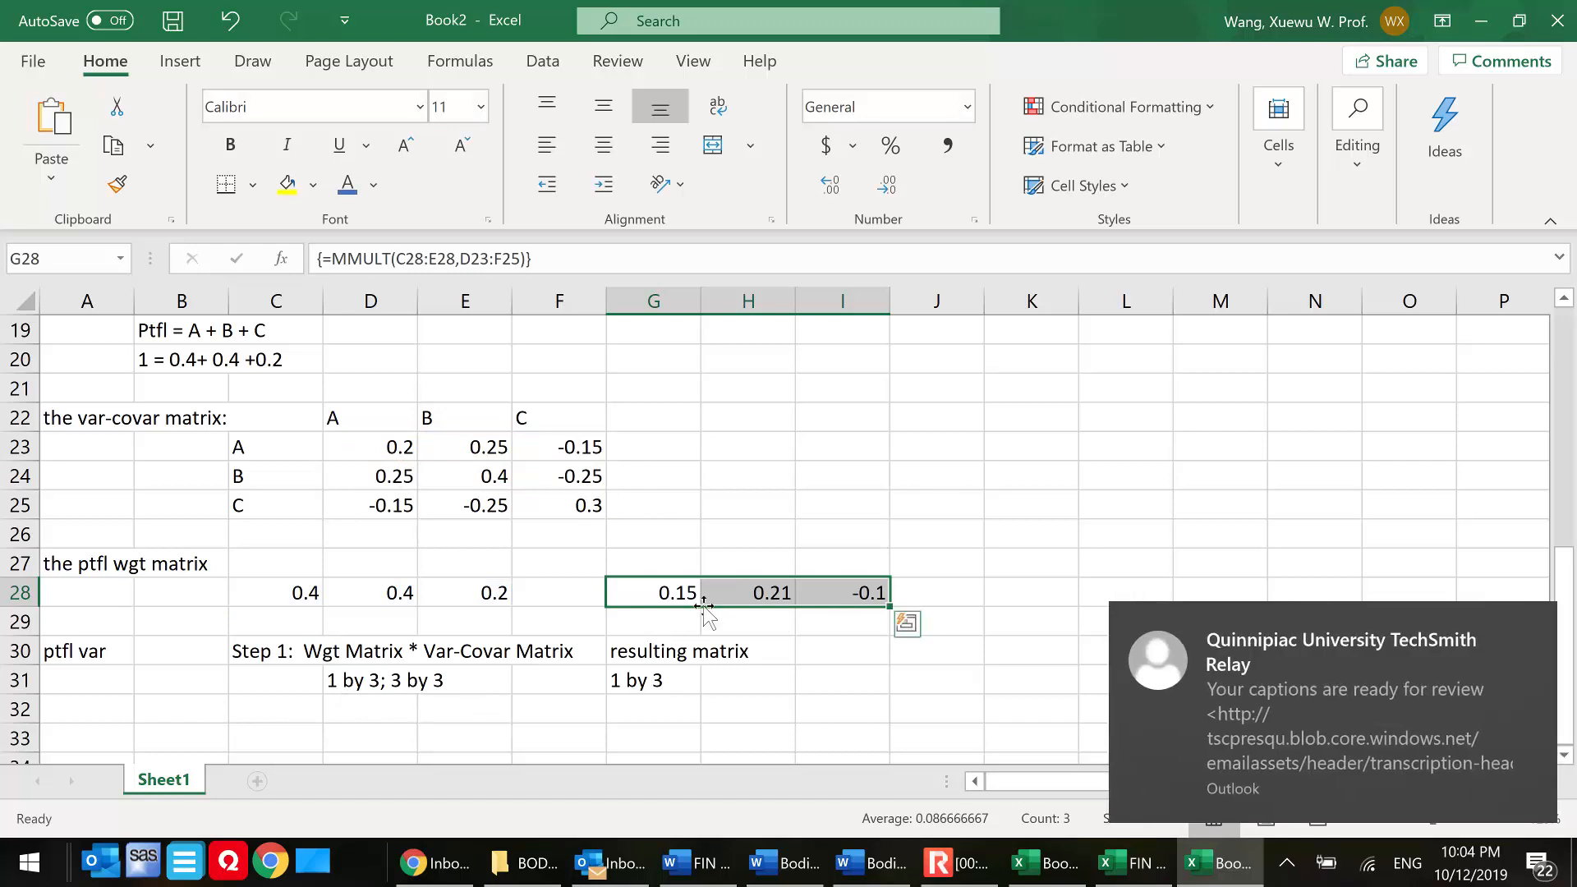
click(1537, 628)
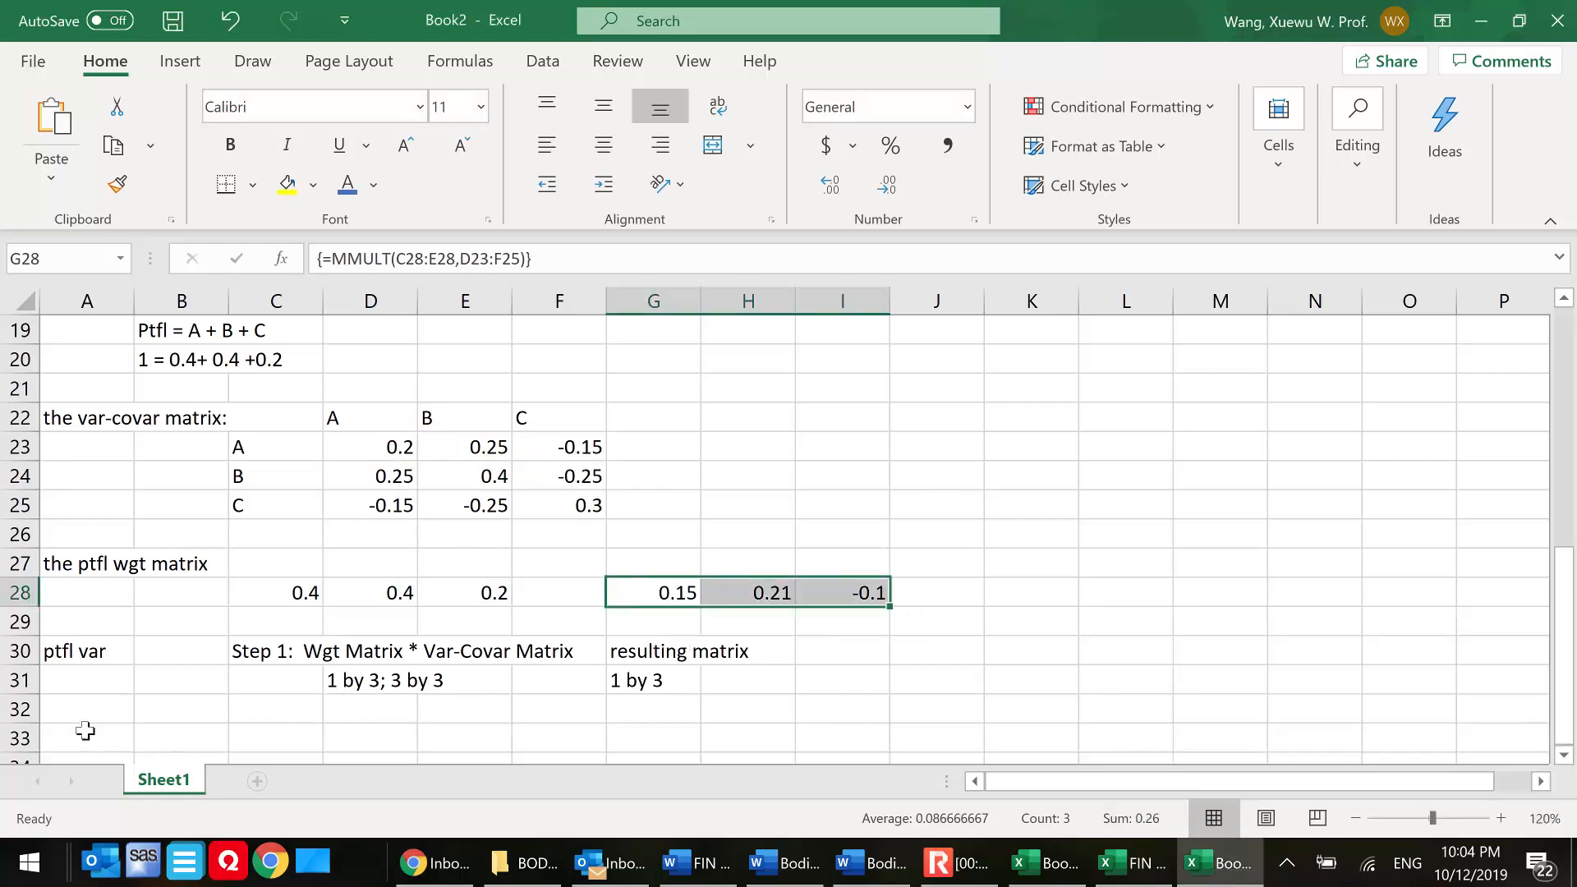
- Enter the description "Step 2: the resulting matrix in step 1 * ptfl wgt matrix" in C32
click(274, 714)
text(Step 2)
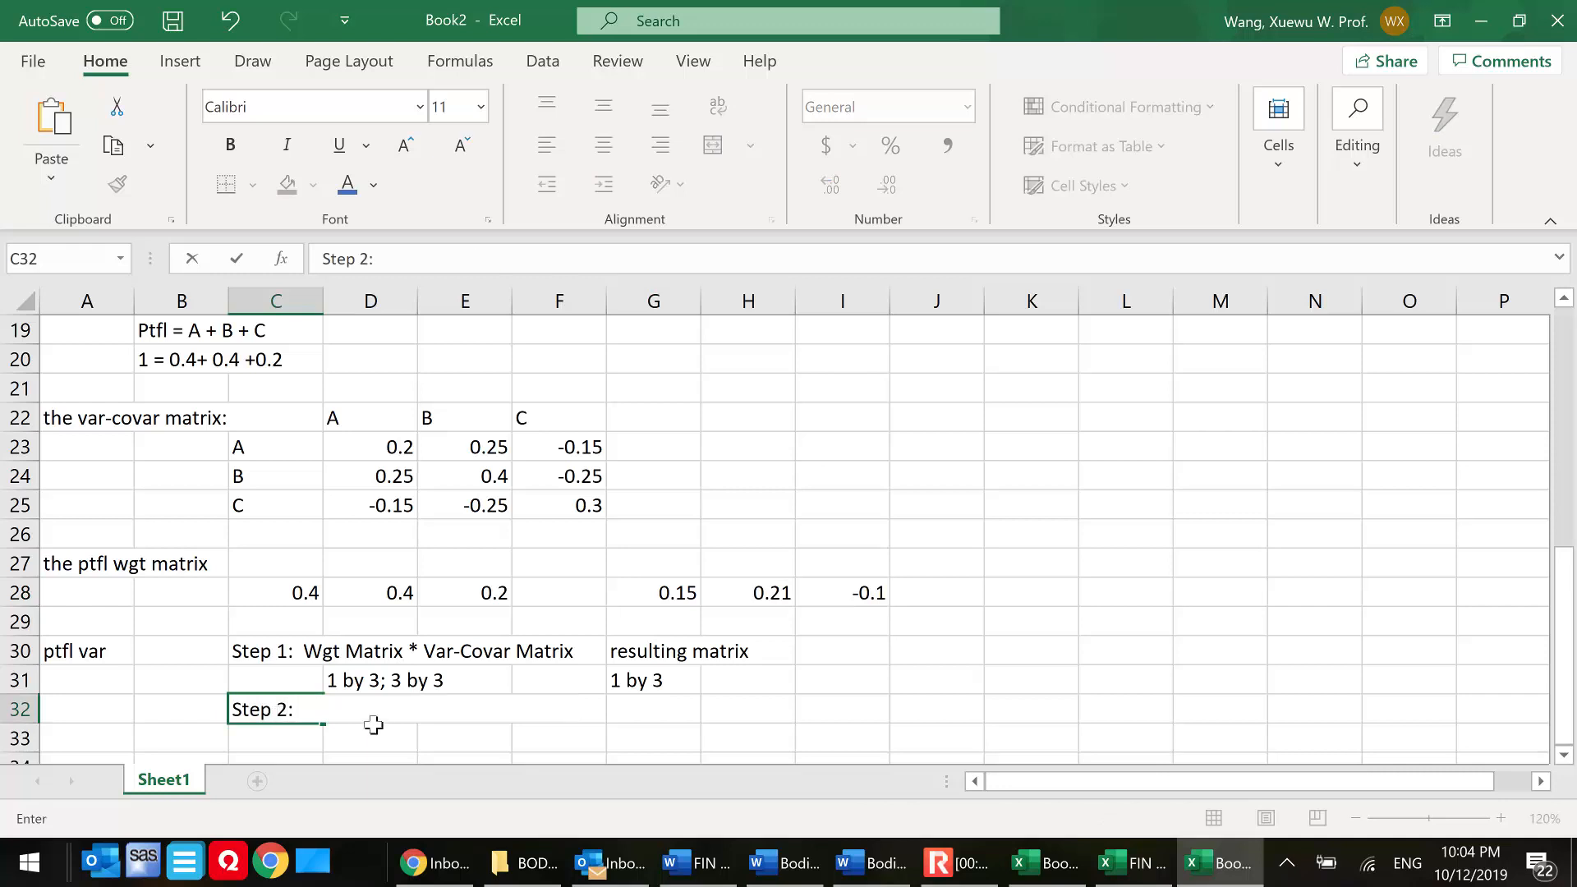
text(:  the result m)
key(BackSpace)
text(ing matrix in step 1 * ptfl wgt matrix)
scroll(466, 692, down, 1)
- Note the dimensions required for Step 2 as "1 by 3; need a 3 by 1" in D33
click(355, 653)
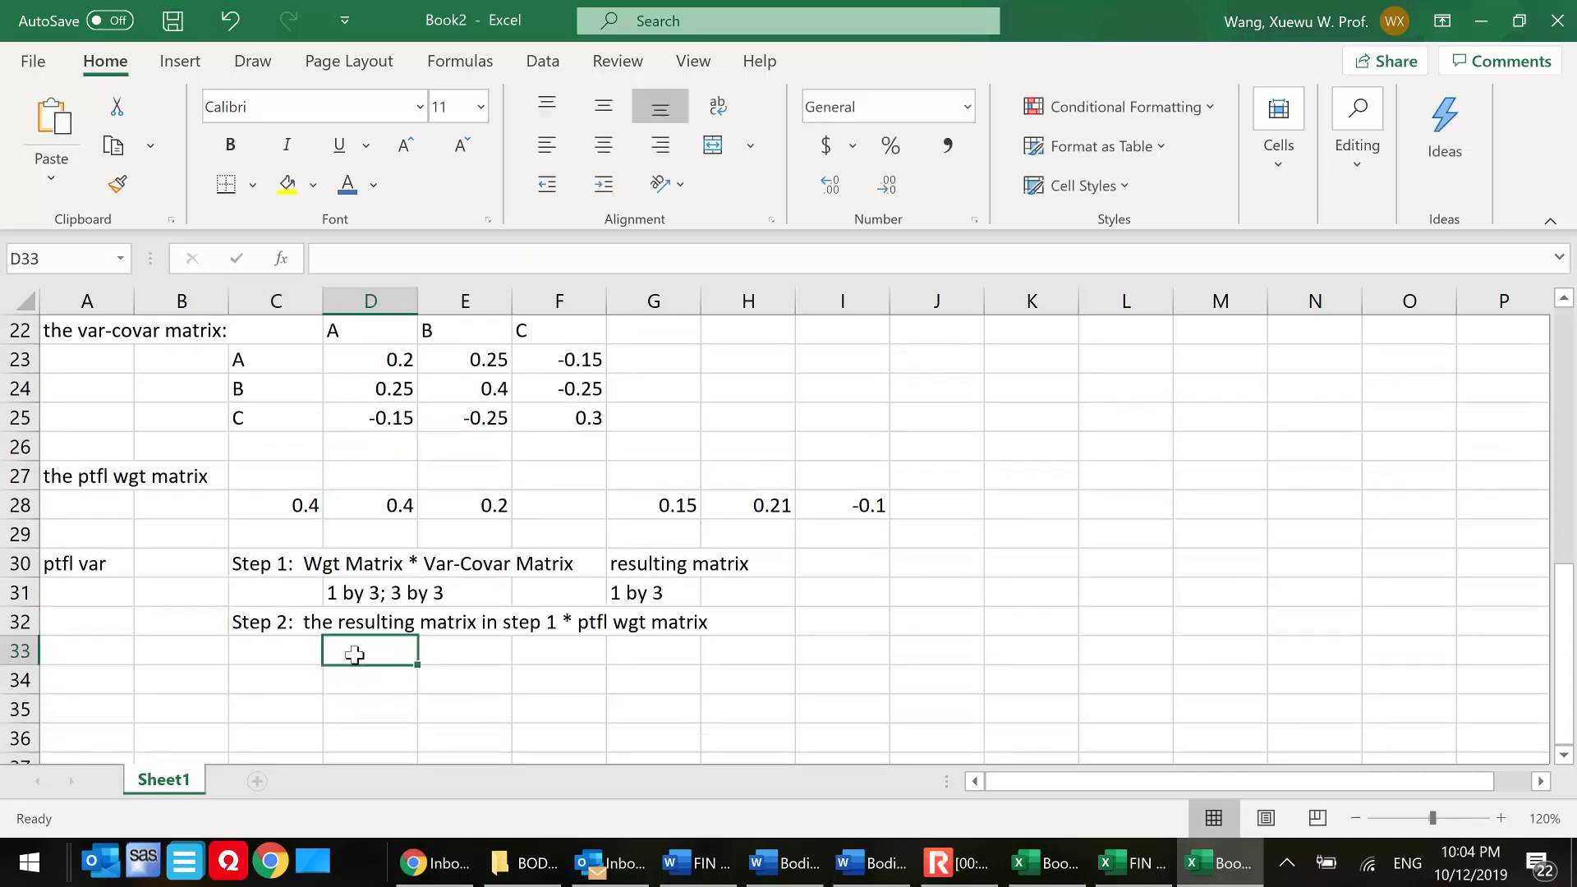
text(1 by 3)
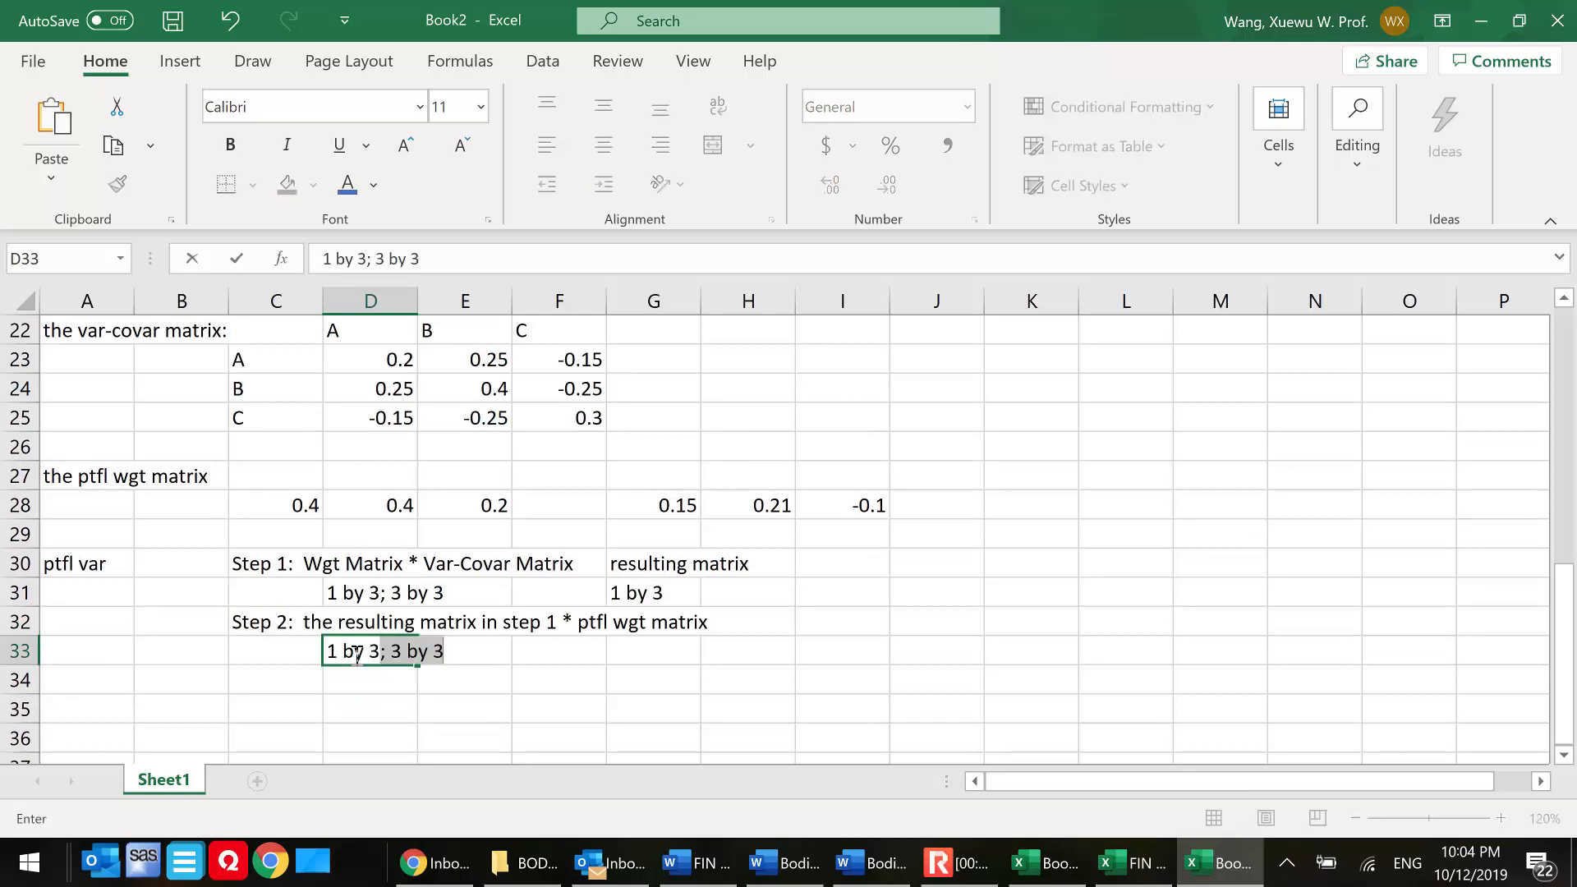
text(;)
key(BackSpace)
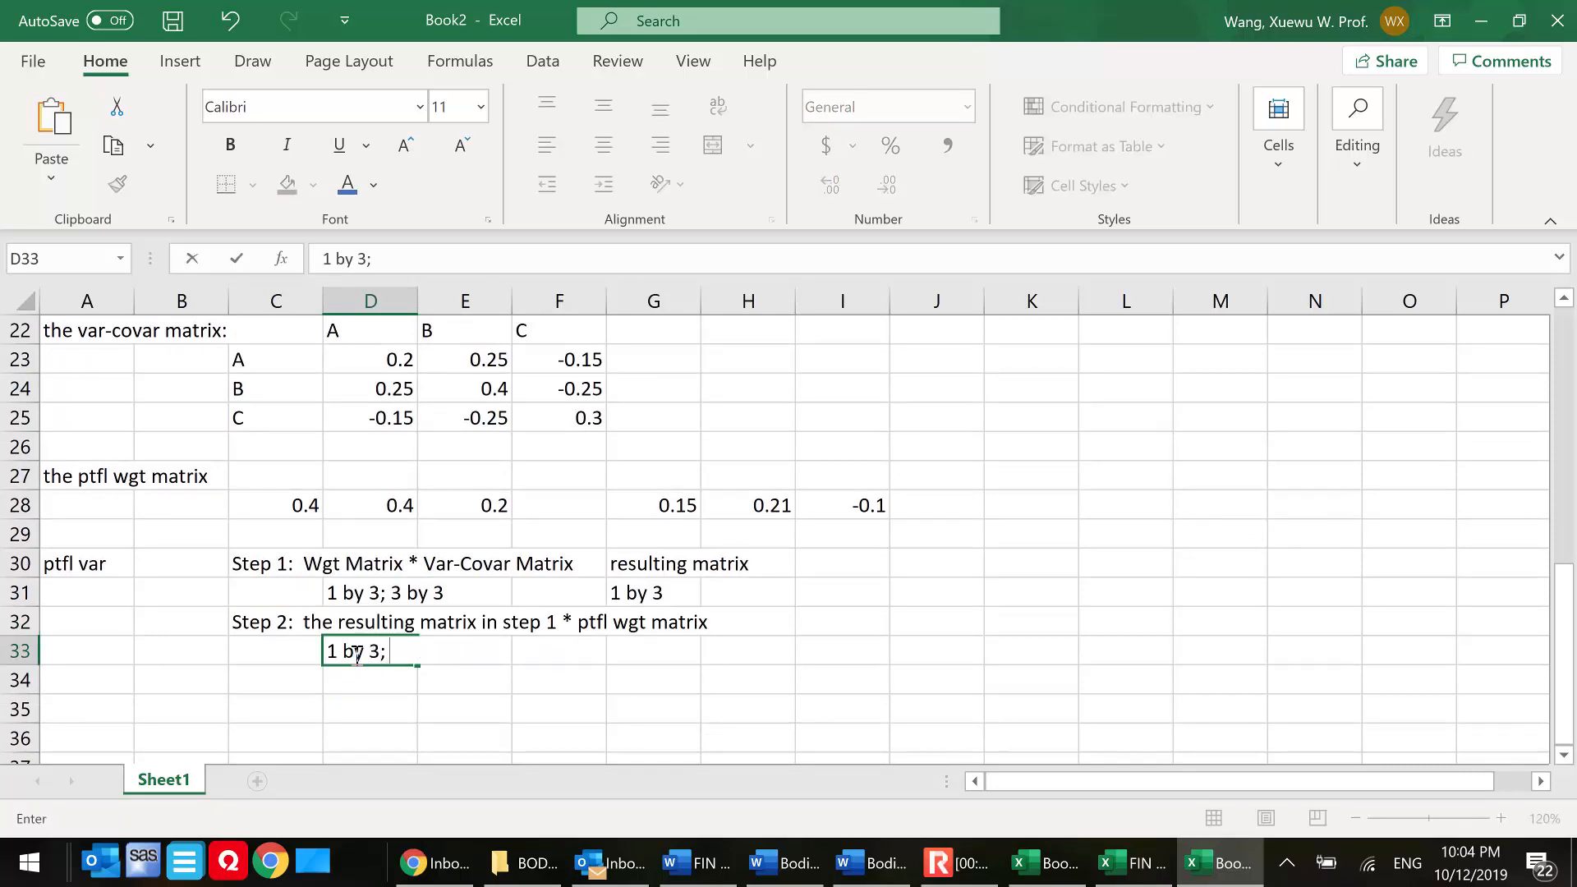
text(need a 3 by 1)
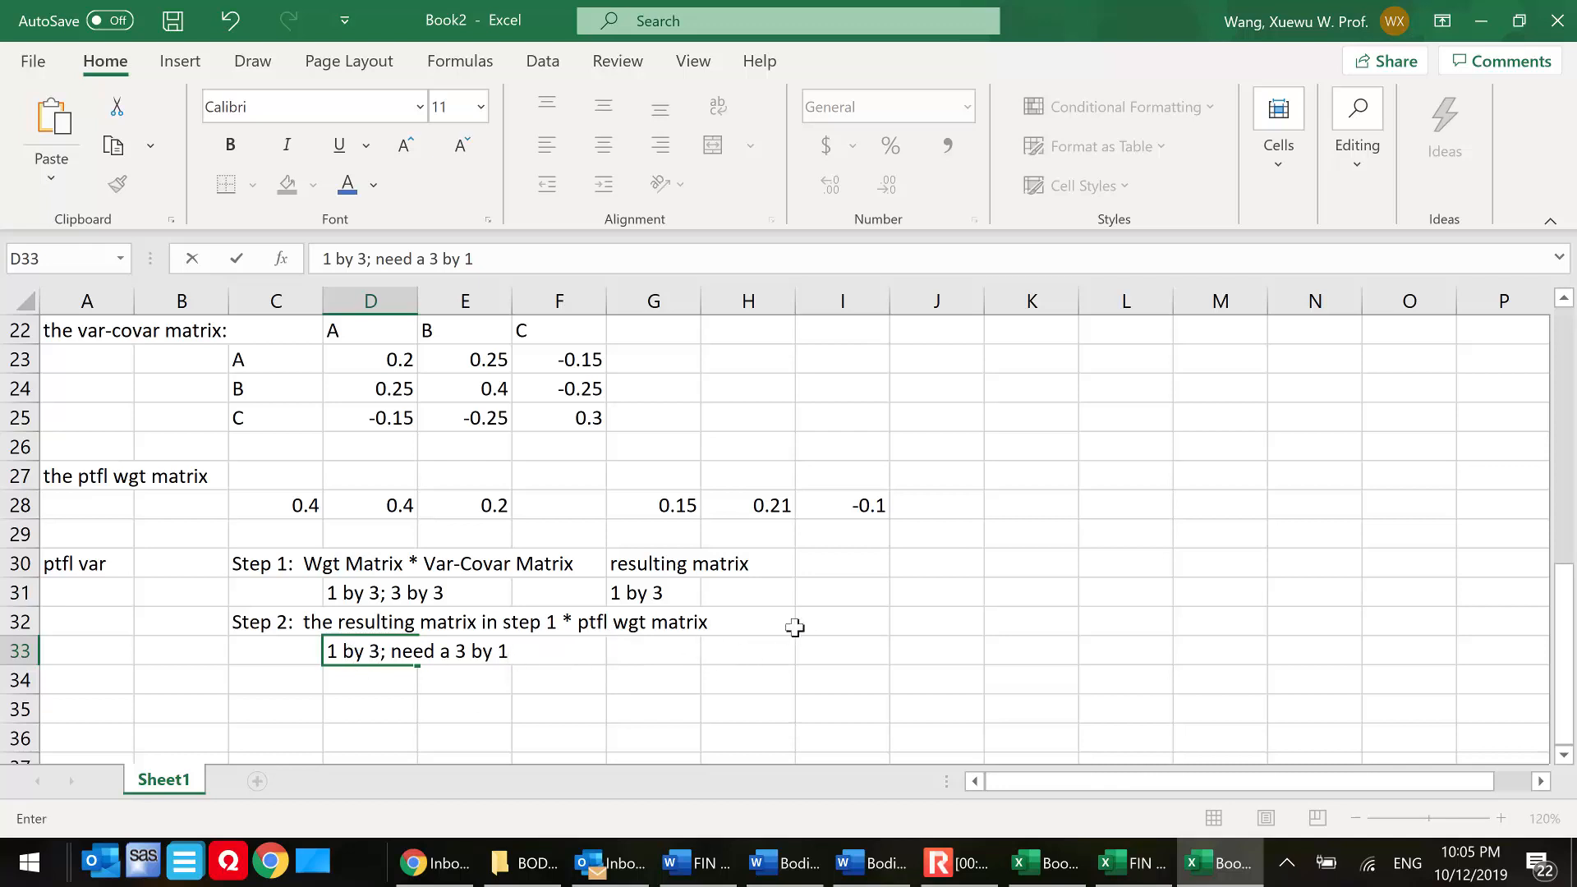
- Enter the label "the resulting matrix" in I32 and its dimensions "1 by 1" in I33
click(823, 624)
text(the resulting matrix)
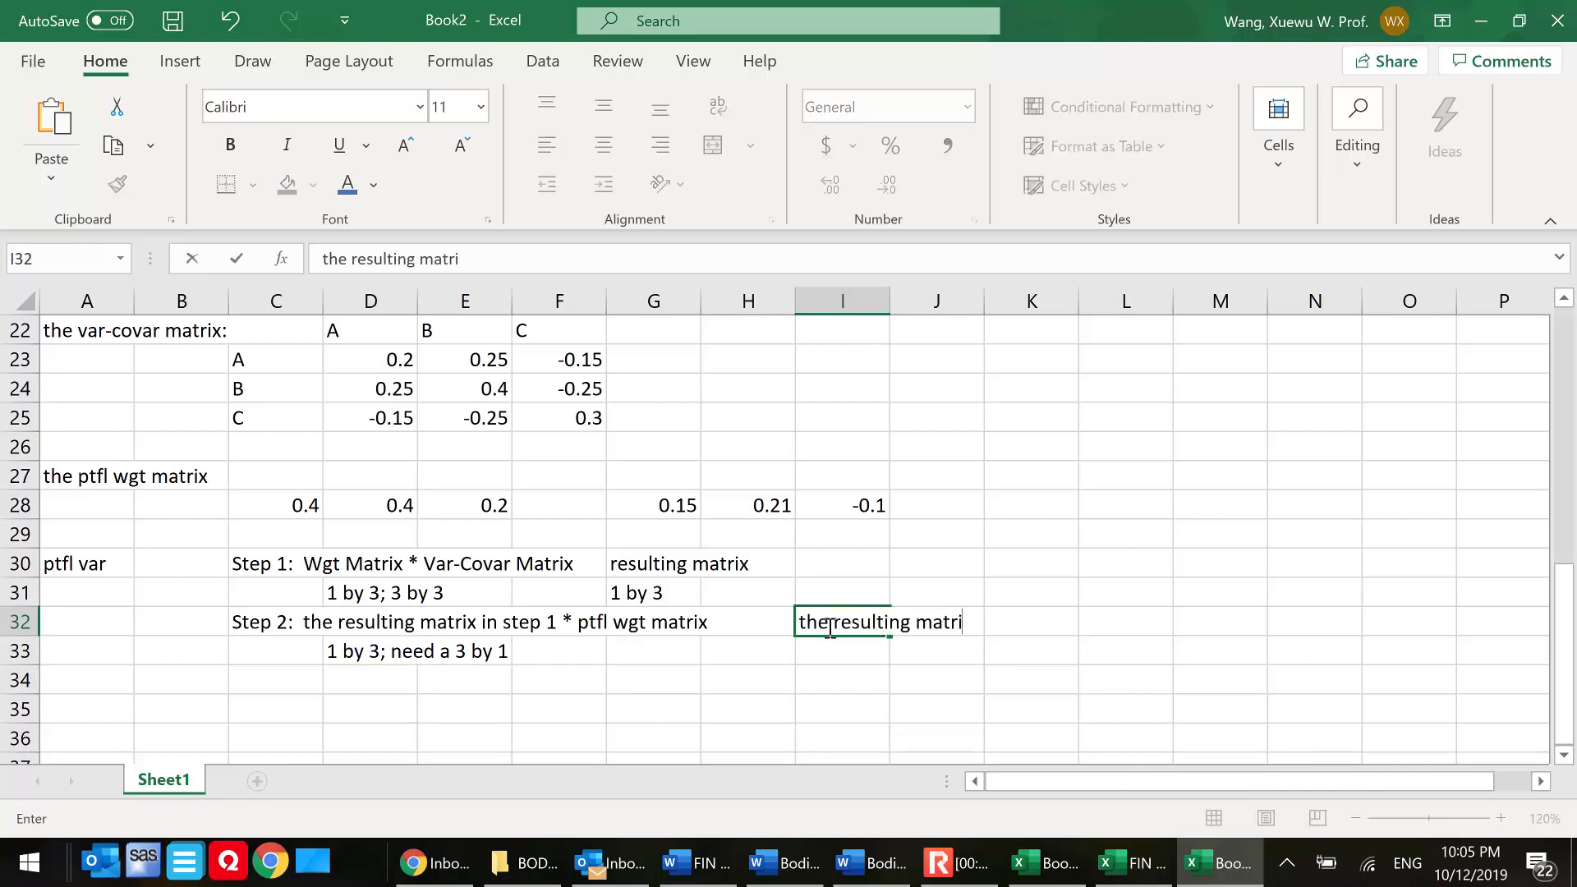
click(827, 653)
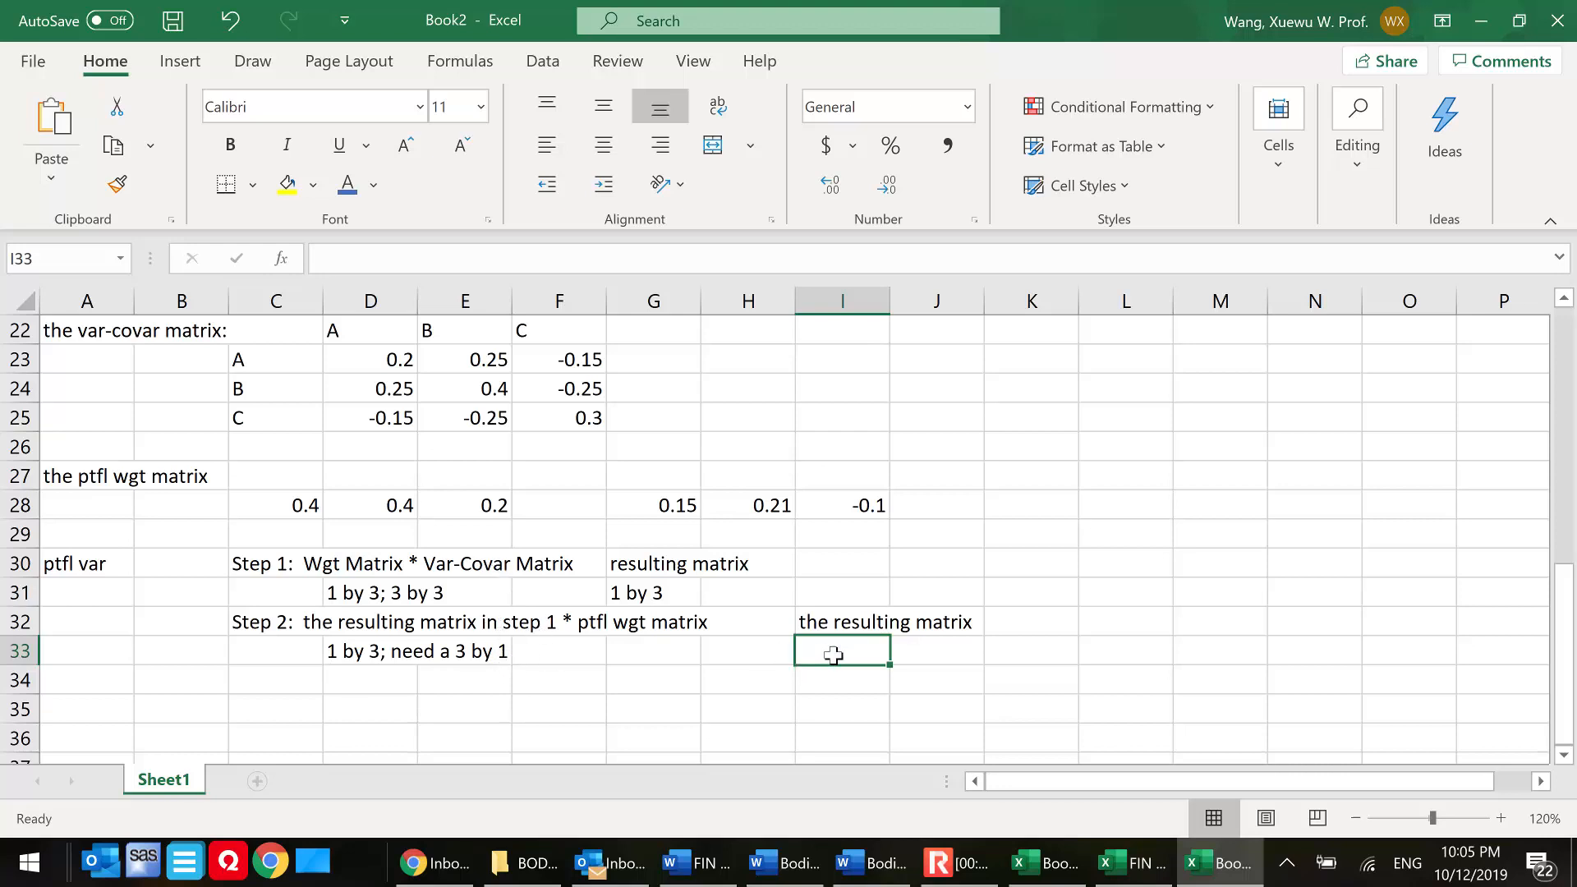
text(1 by 1)
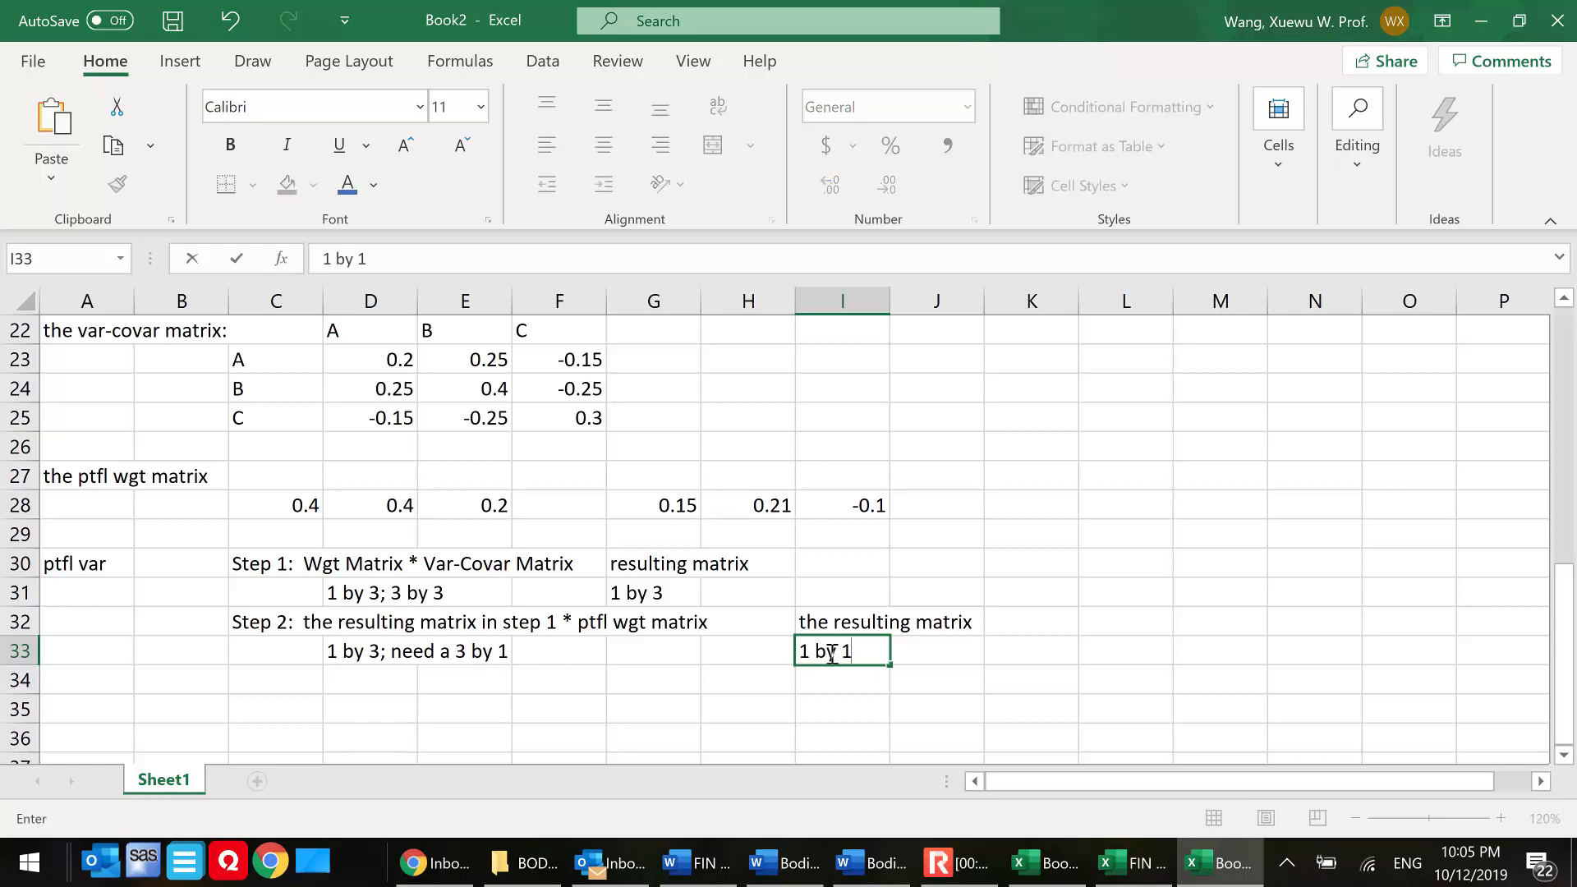
click(841, 680)
- Compute the portfolio variance in K32 with the array formula =MMULT(G28:I28,TRANSPOSE(C28:E28))
click(1046, 625)
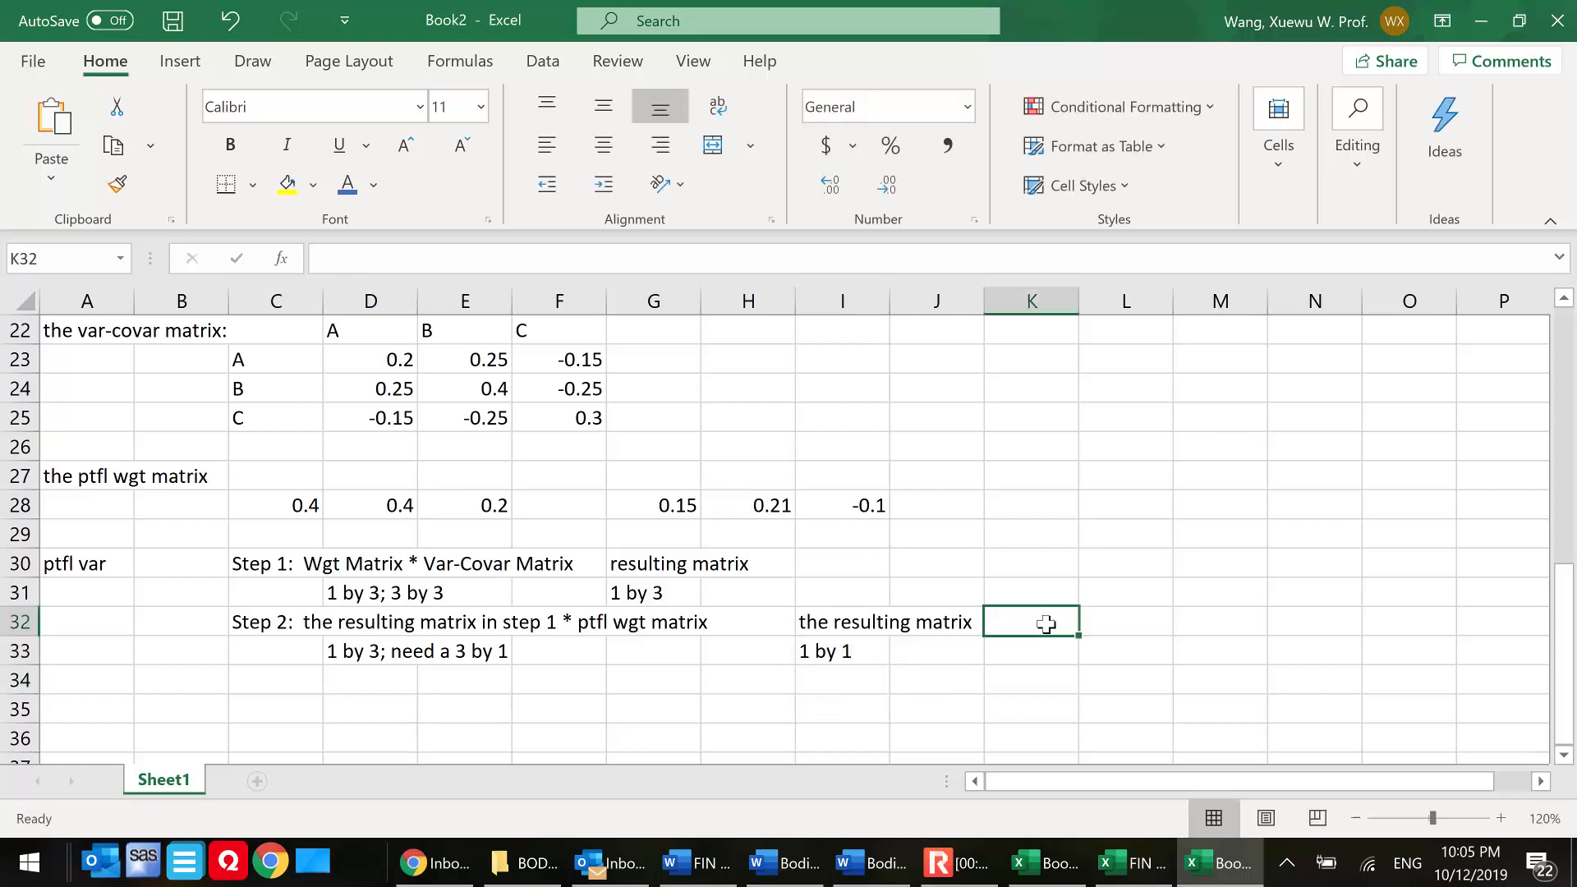
text(=mmult)
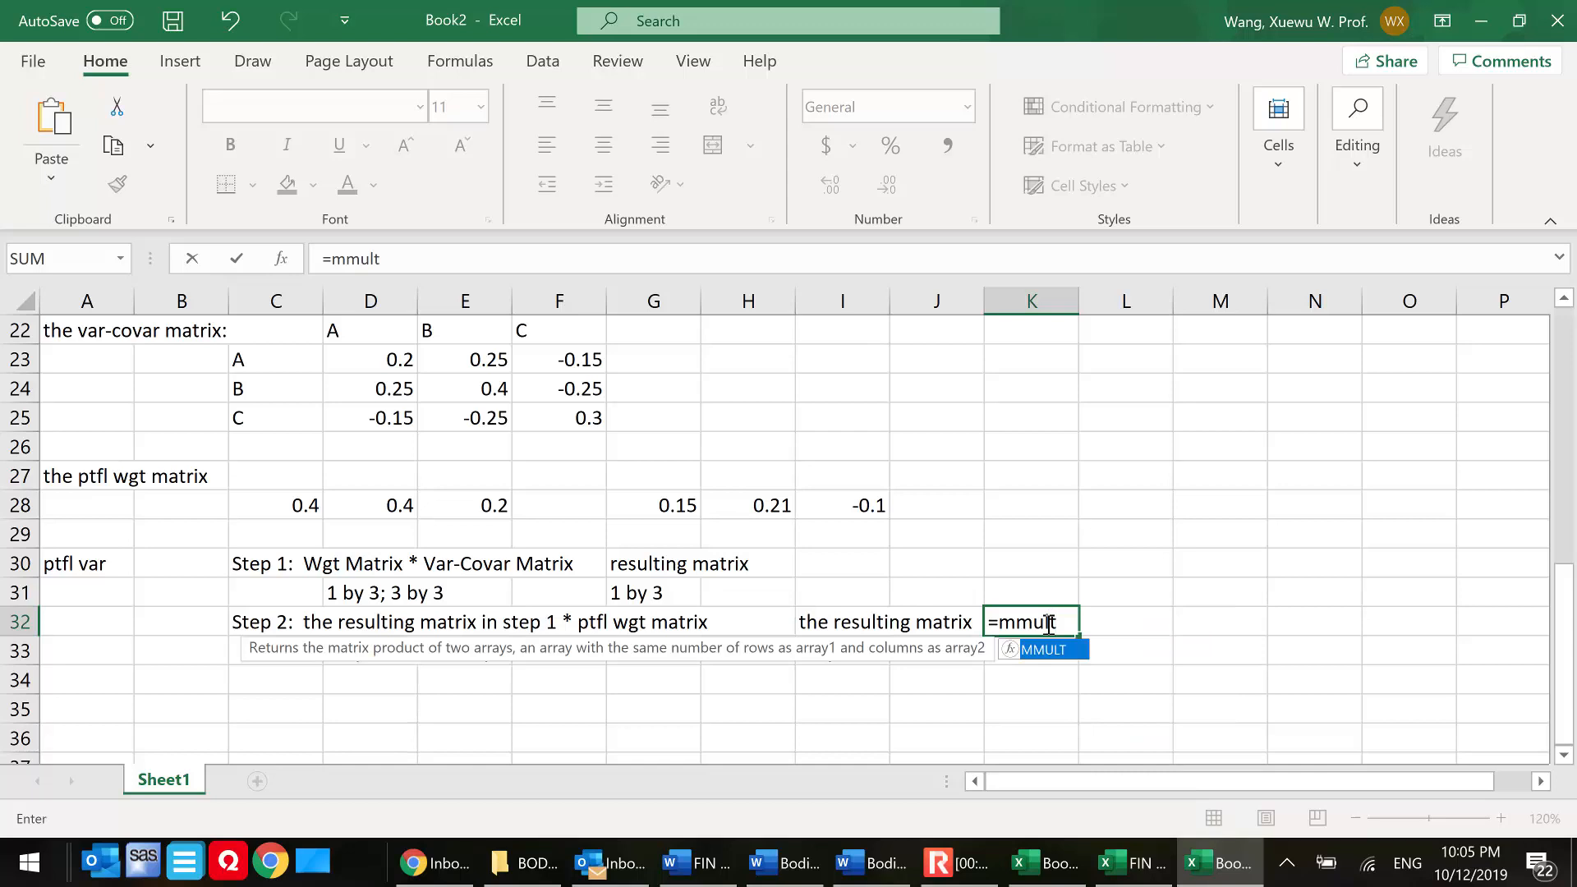
text(()
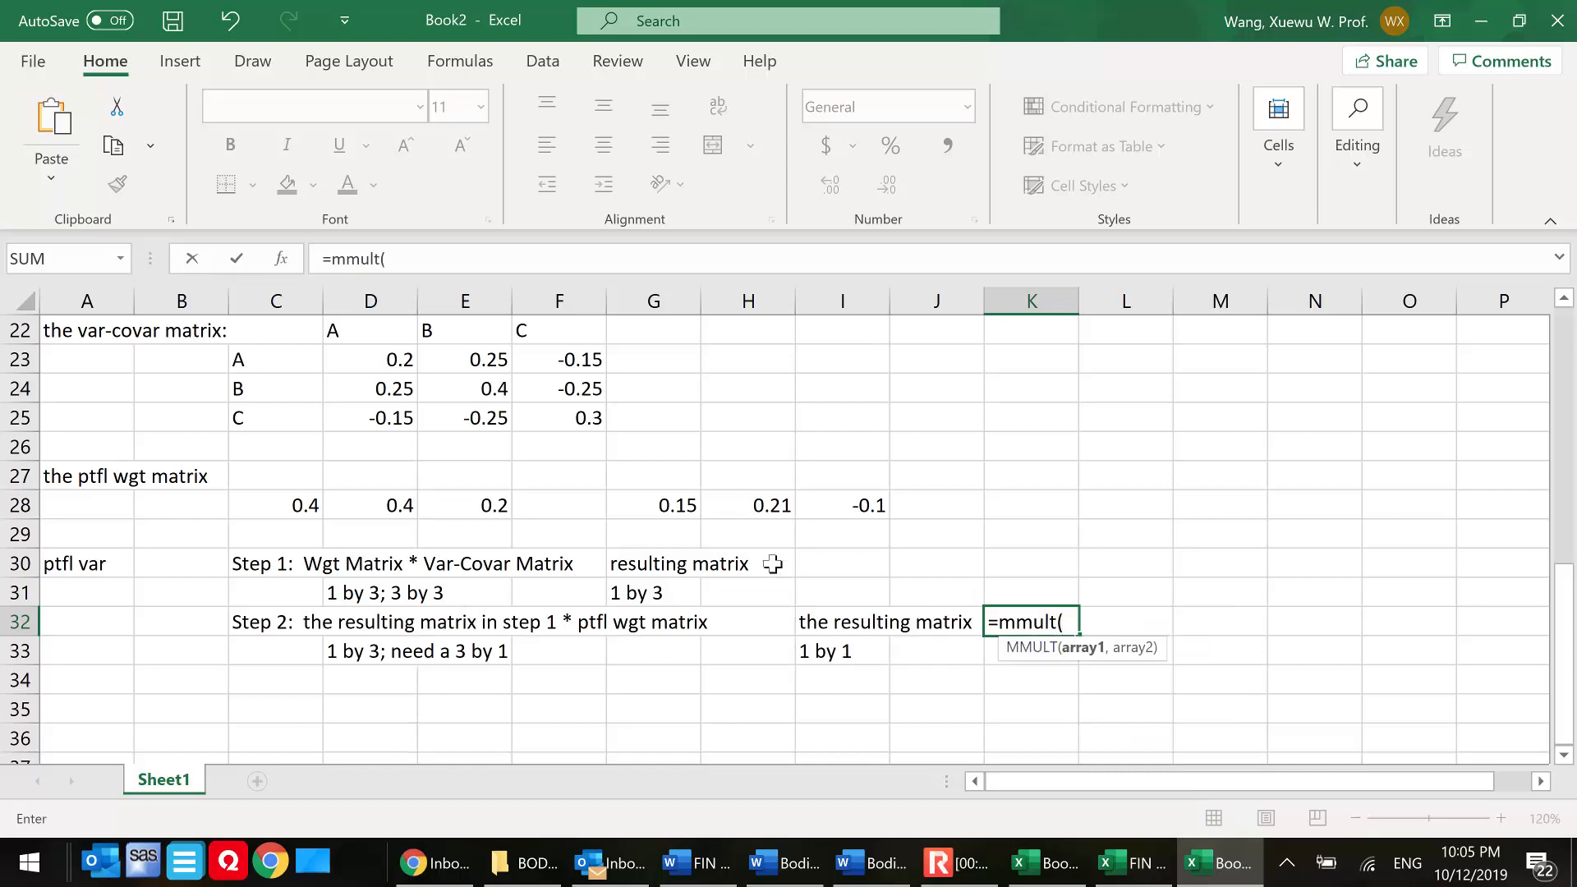
drag(645, 505, 817, 510)
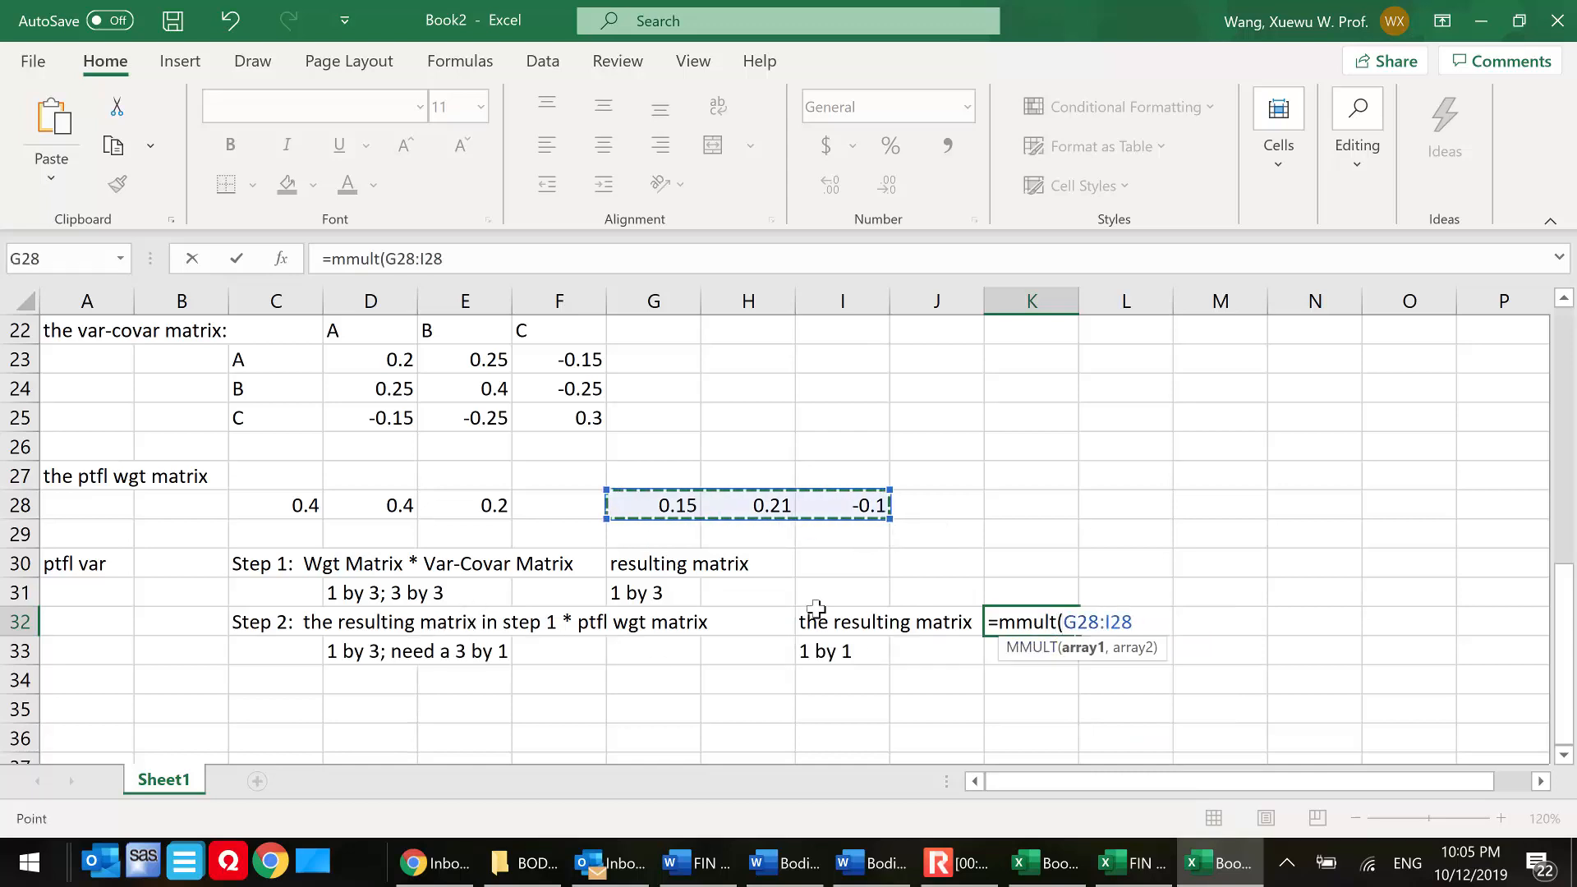
text(,)
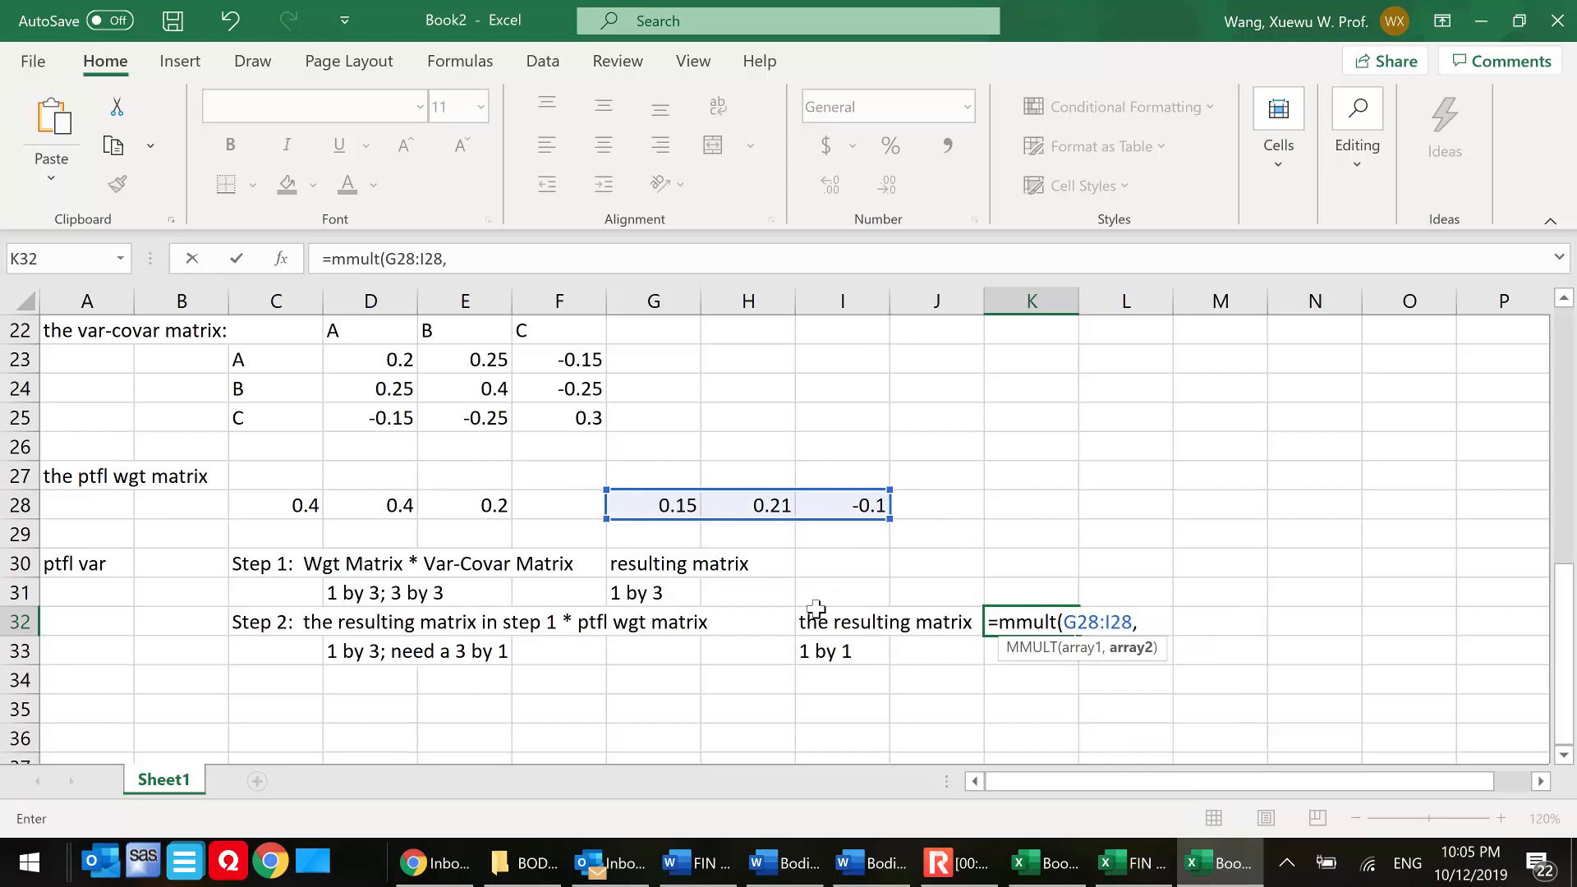
text(transpose)
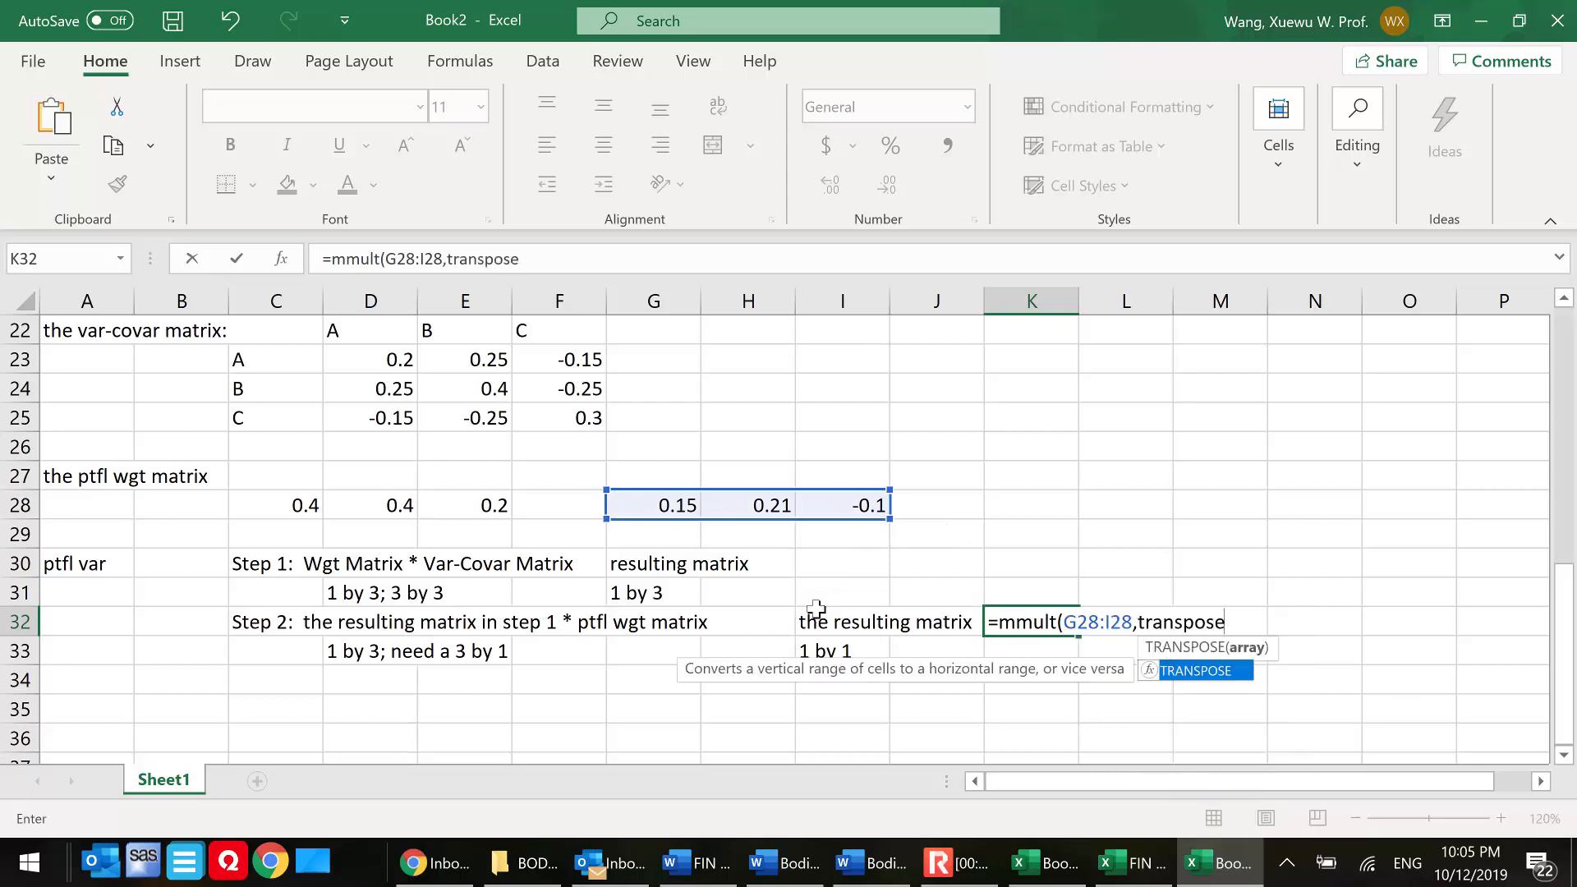
text(()
drag(302, 506, 464, 503)
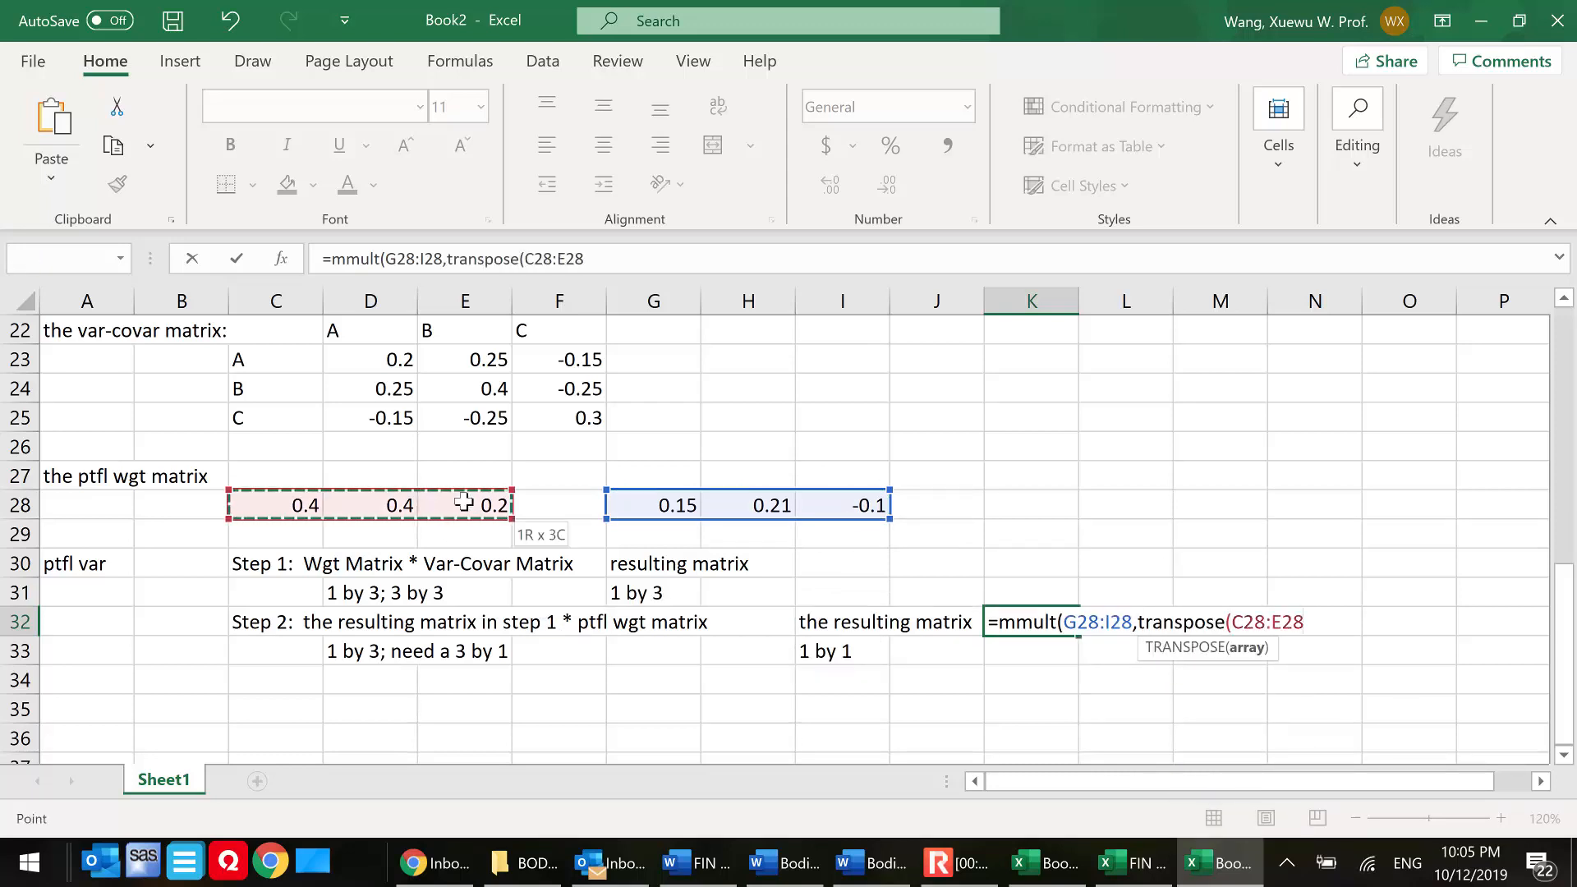
text())
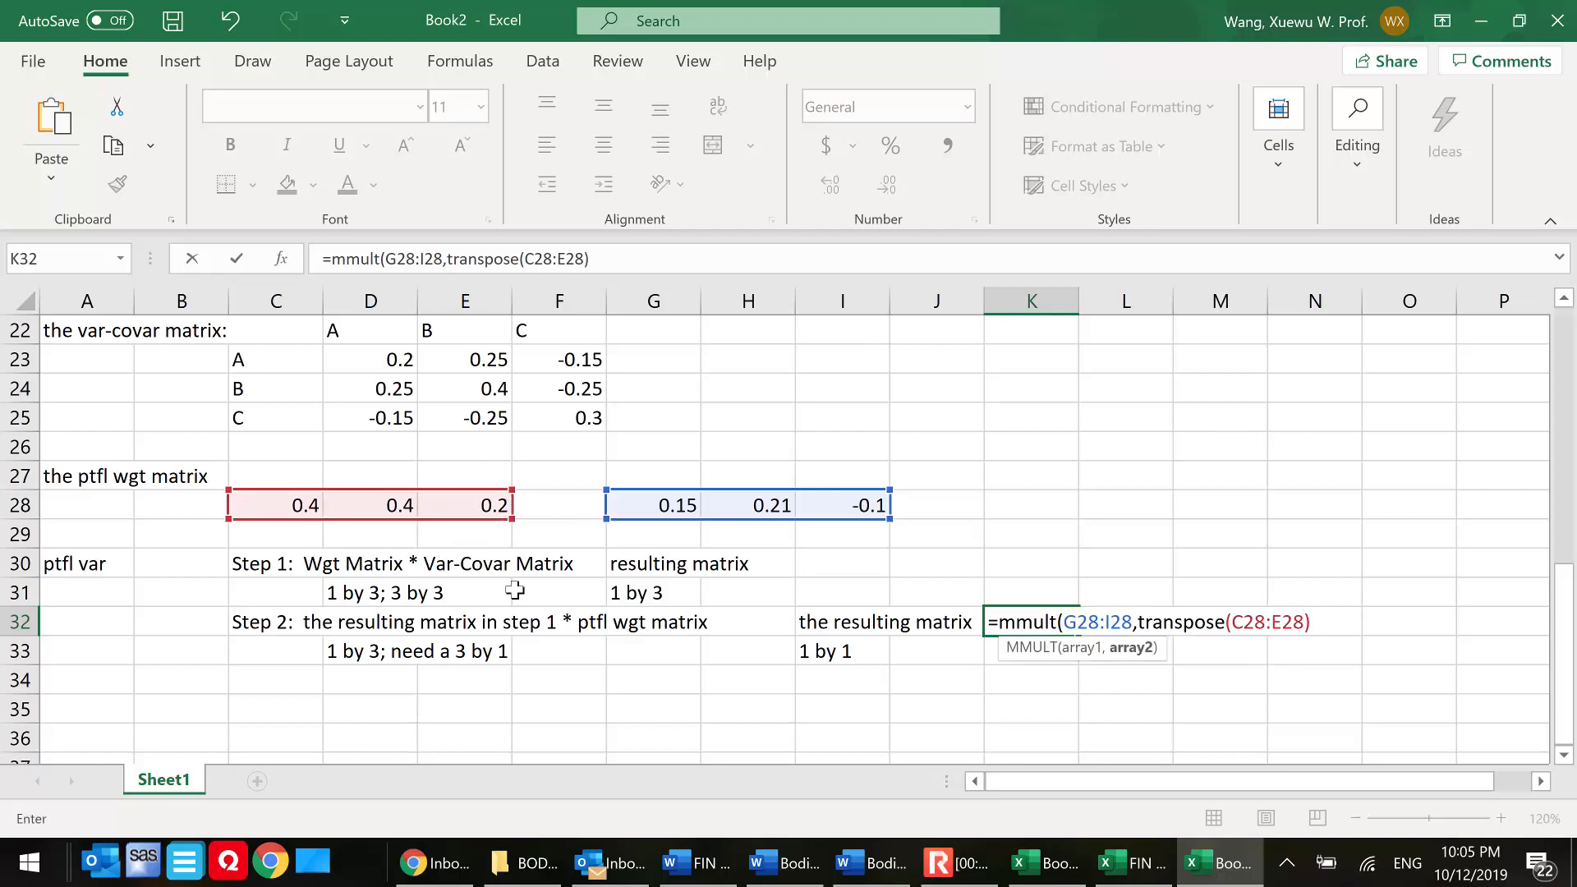
text())
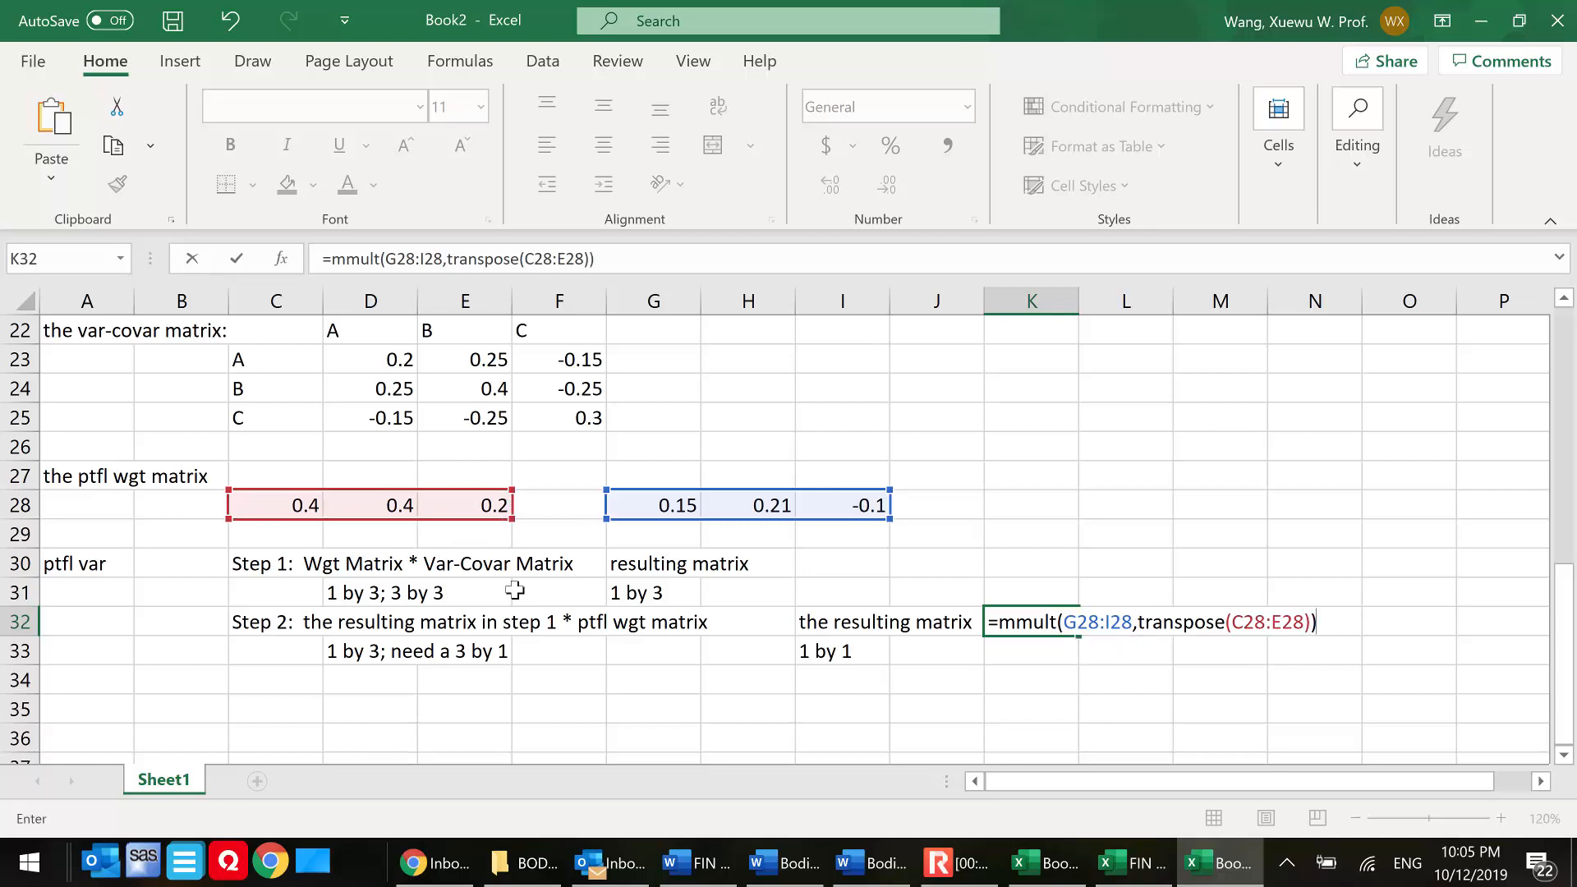
key(ctrl+shift+Return)
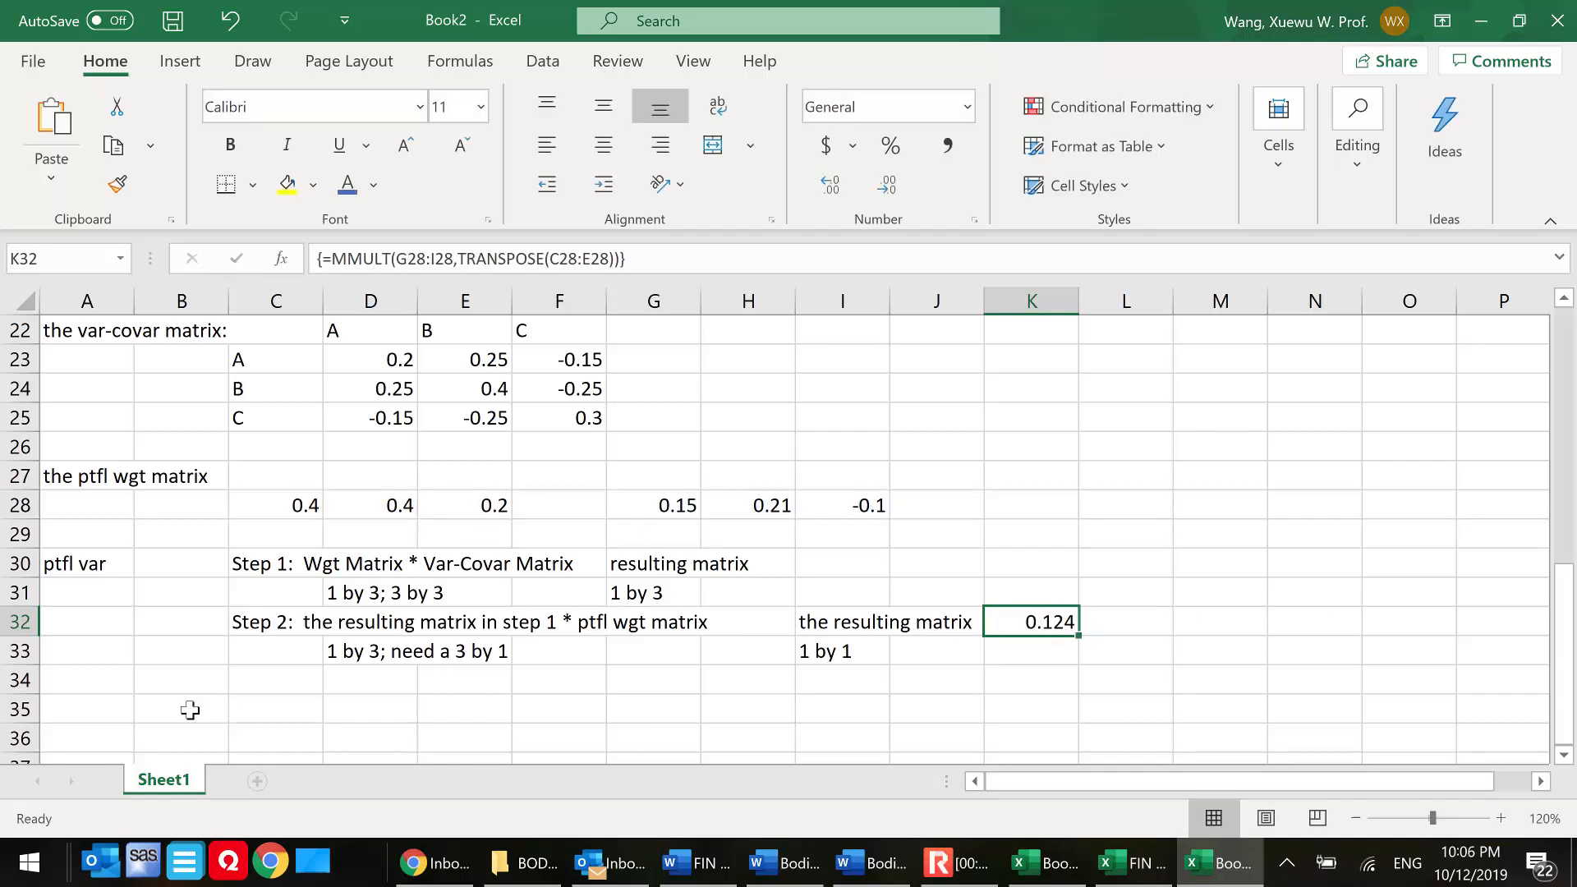
- Enter the label "Ptfl var high-tech formula" in A35
click(99, 706)
text(ptfl var high-t)
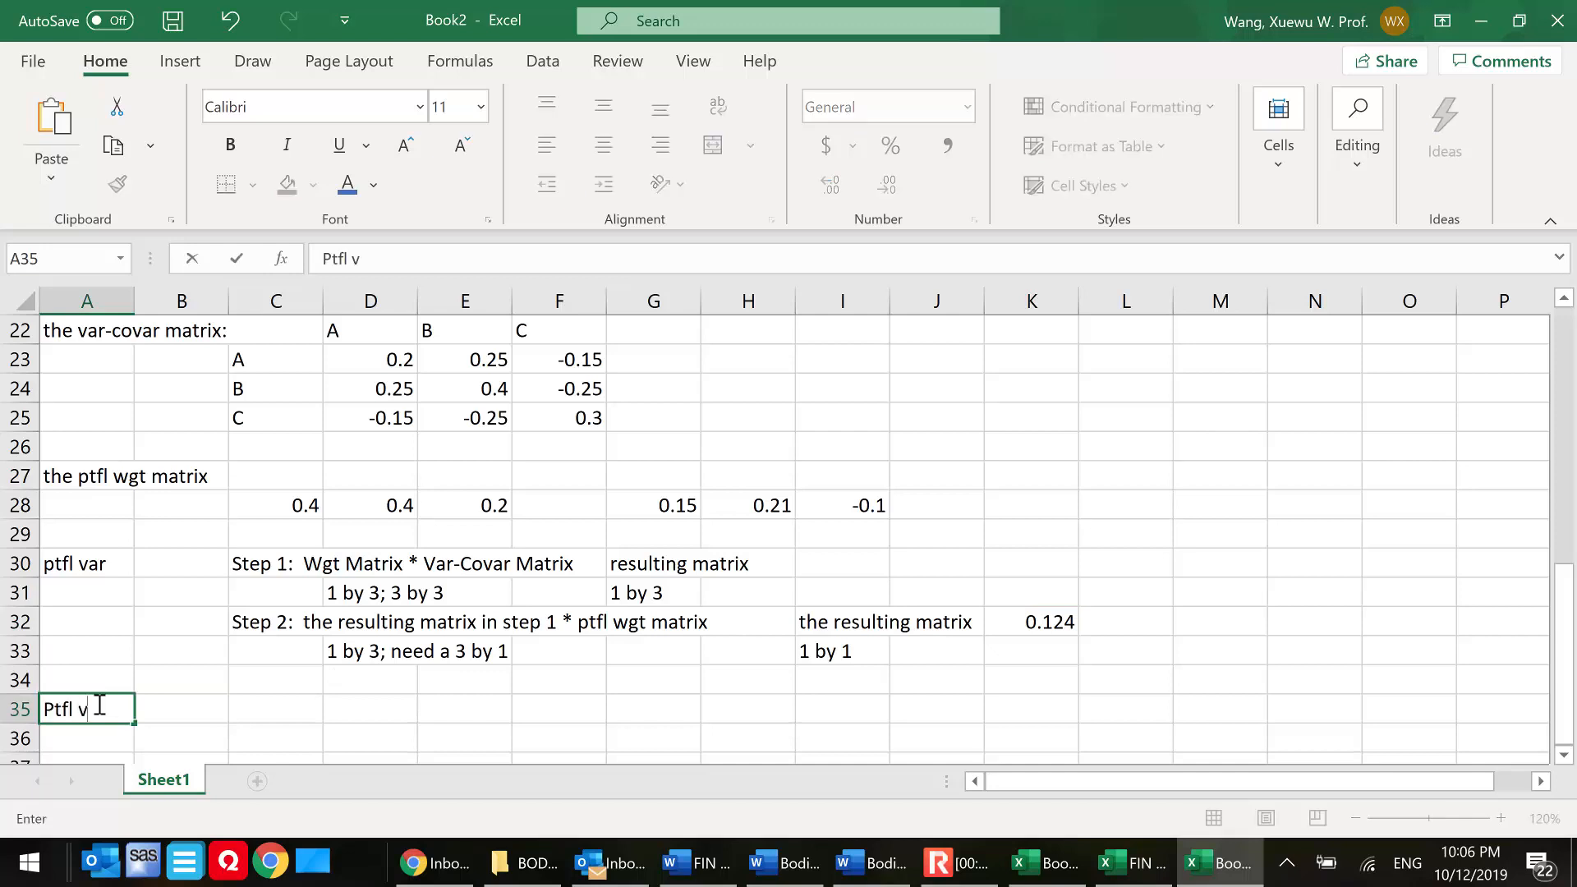
text(ech formula)
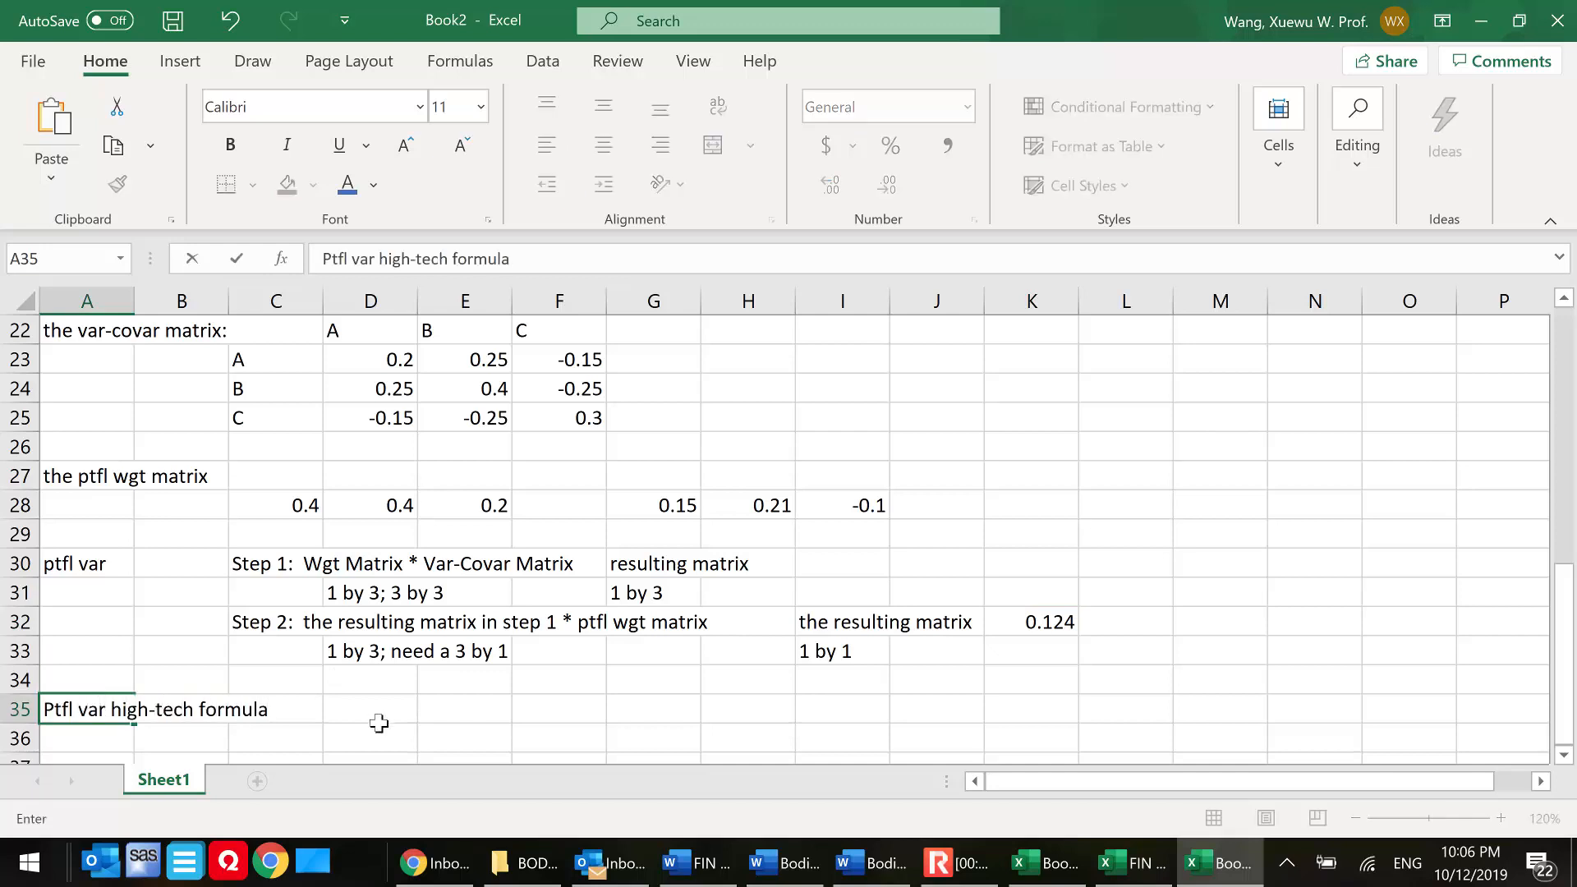
- Compute the portfolio variance in C36 with the single nested array formula =MMULT(MMULT(C28:E28,D23:F25),TRANSPOSE(C28:E28))
click(293, 737)
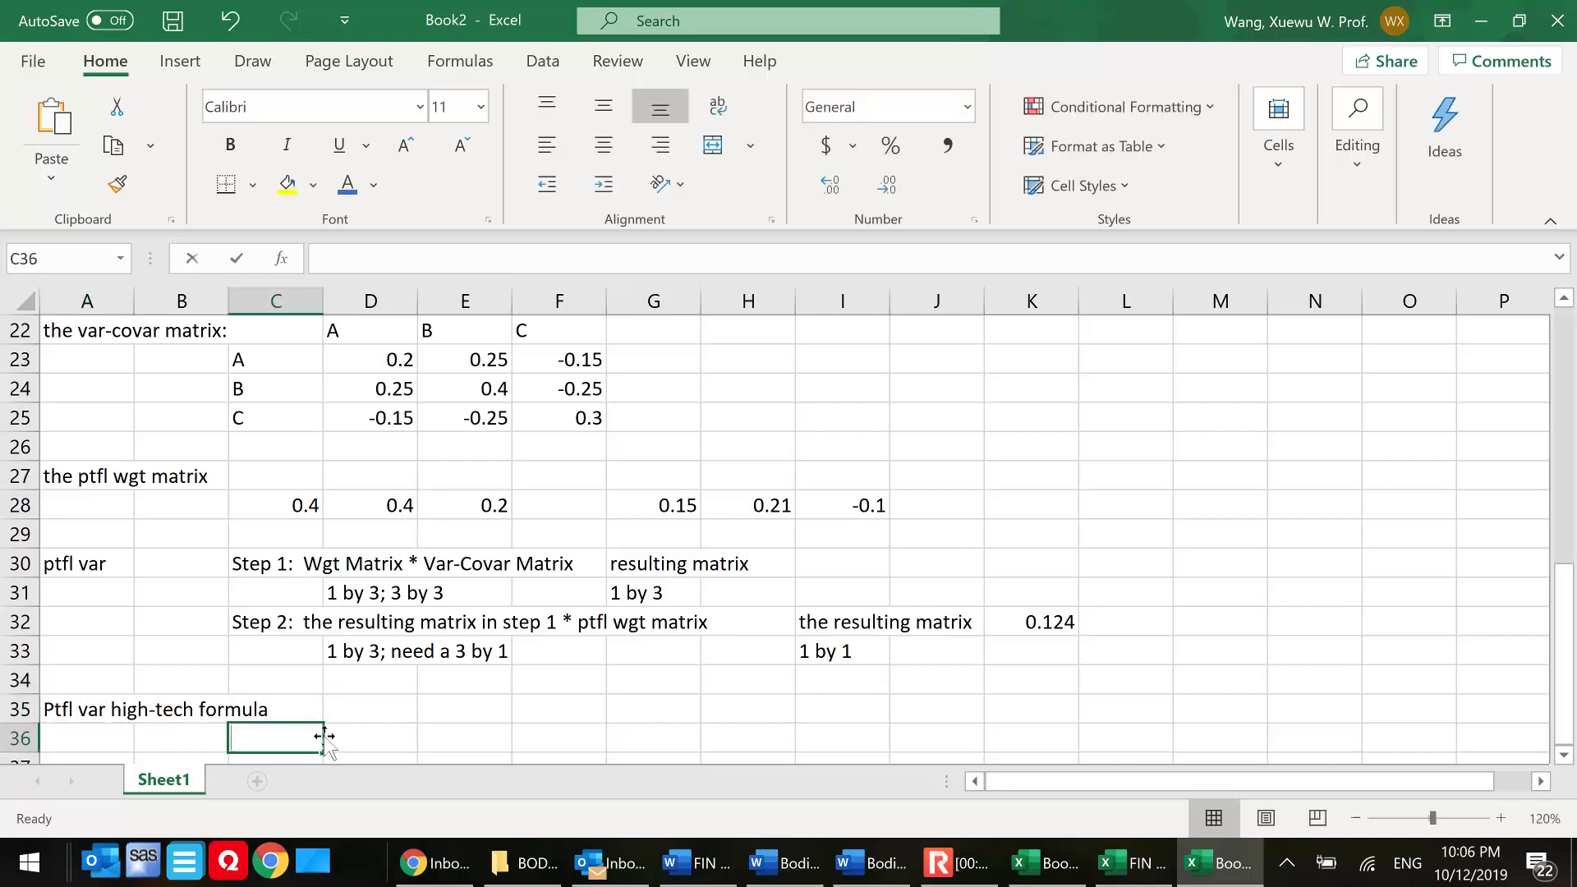
text(=mmult(mmult()
drag(300, 505, 495, 509)
text(,)
drag(397, 357, 552, 424)
text())
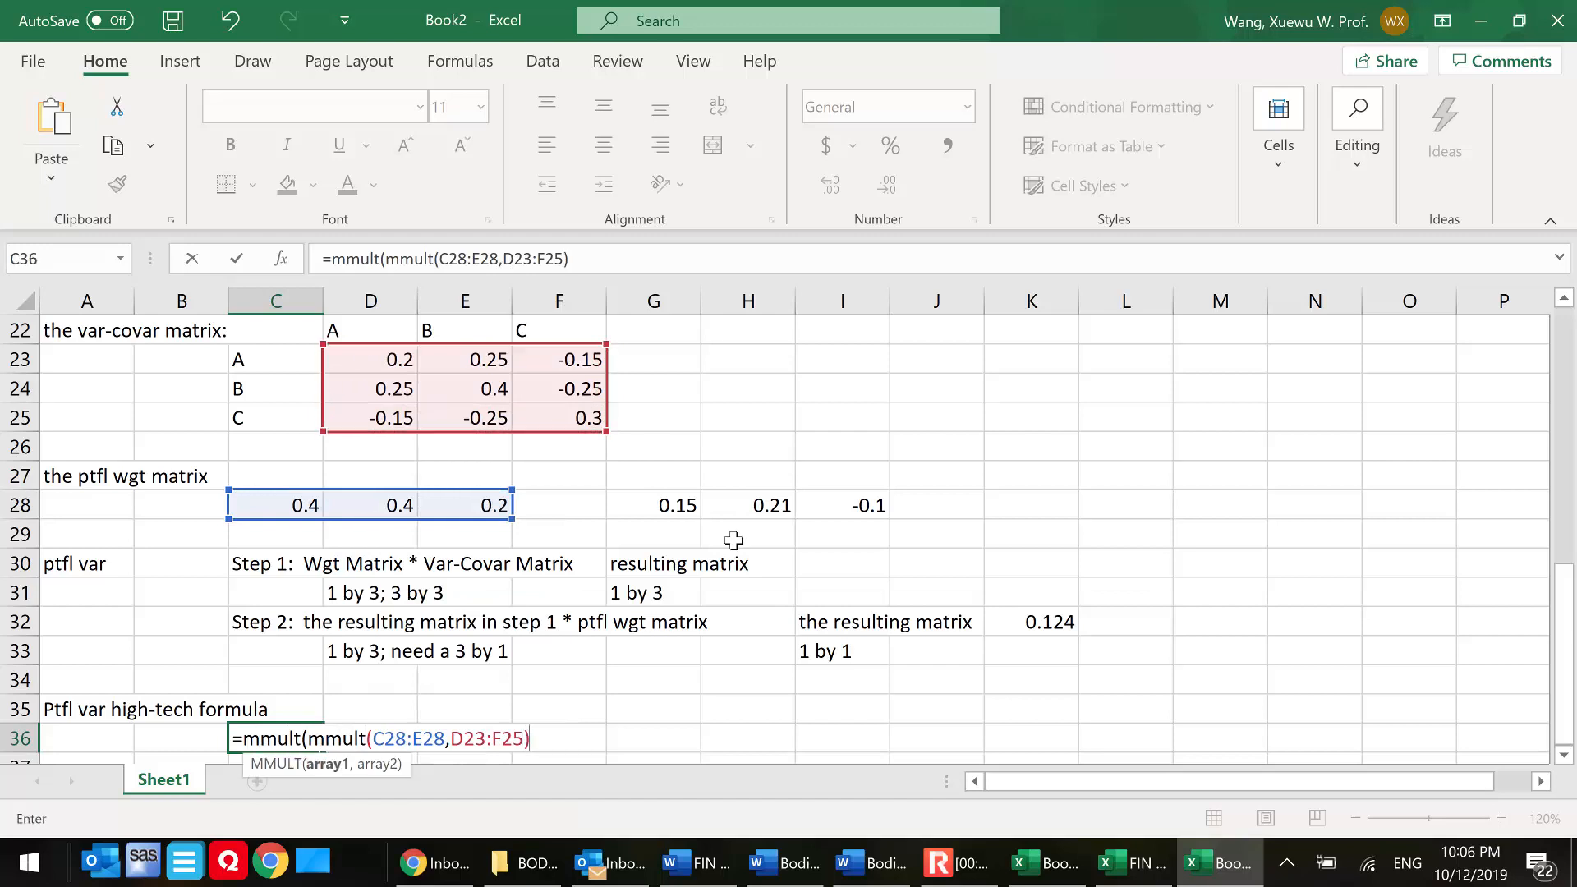
text(, transpose()
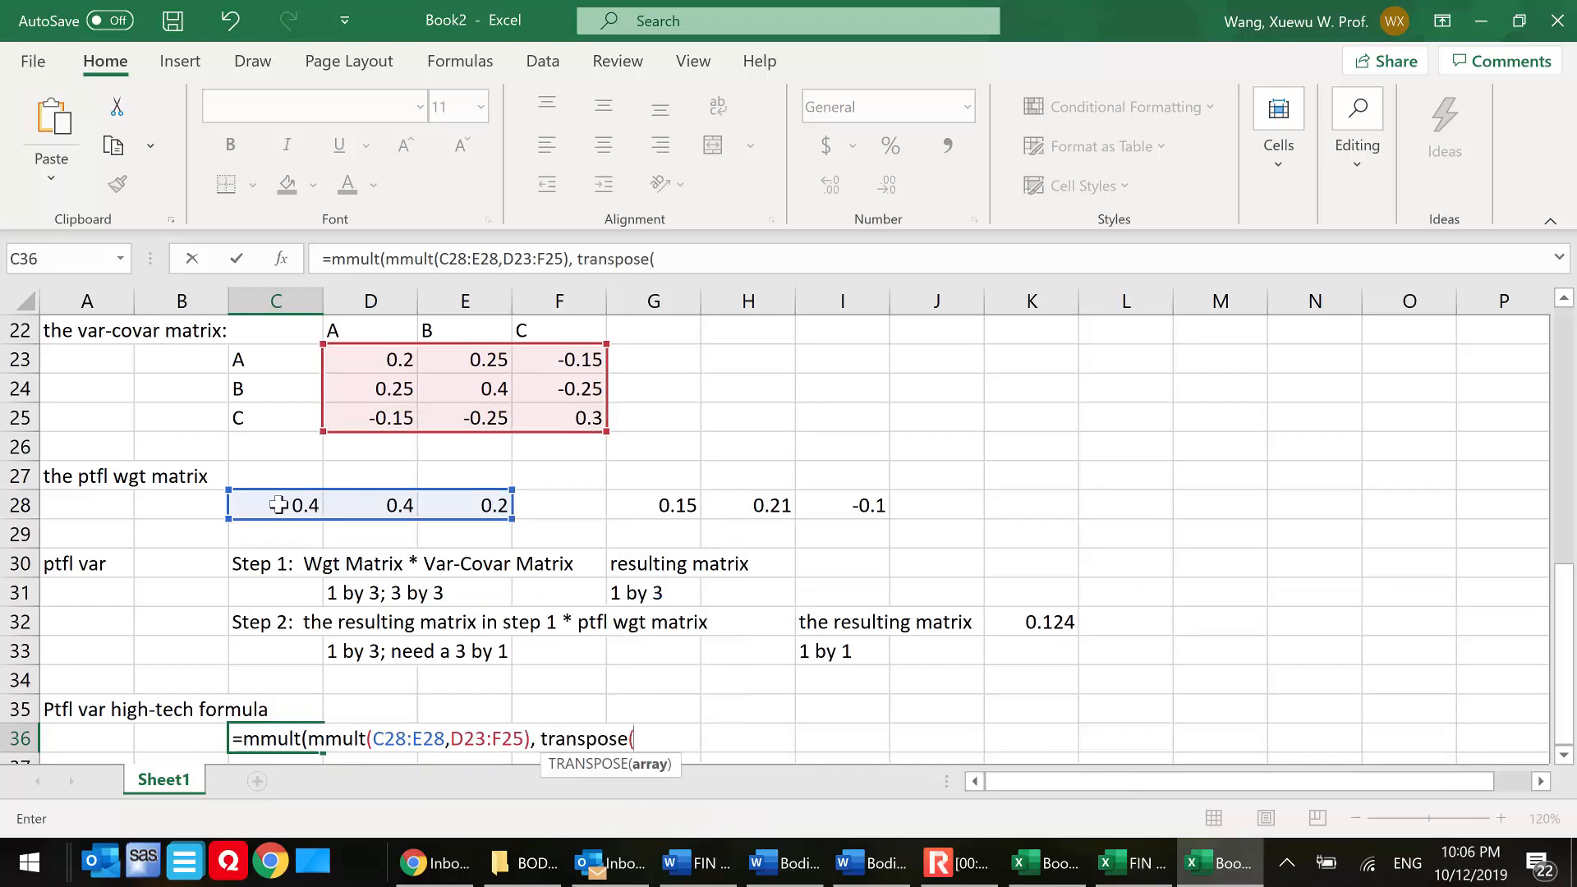
drag(279, 505, 503, 504)
text())
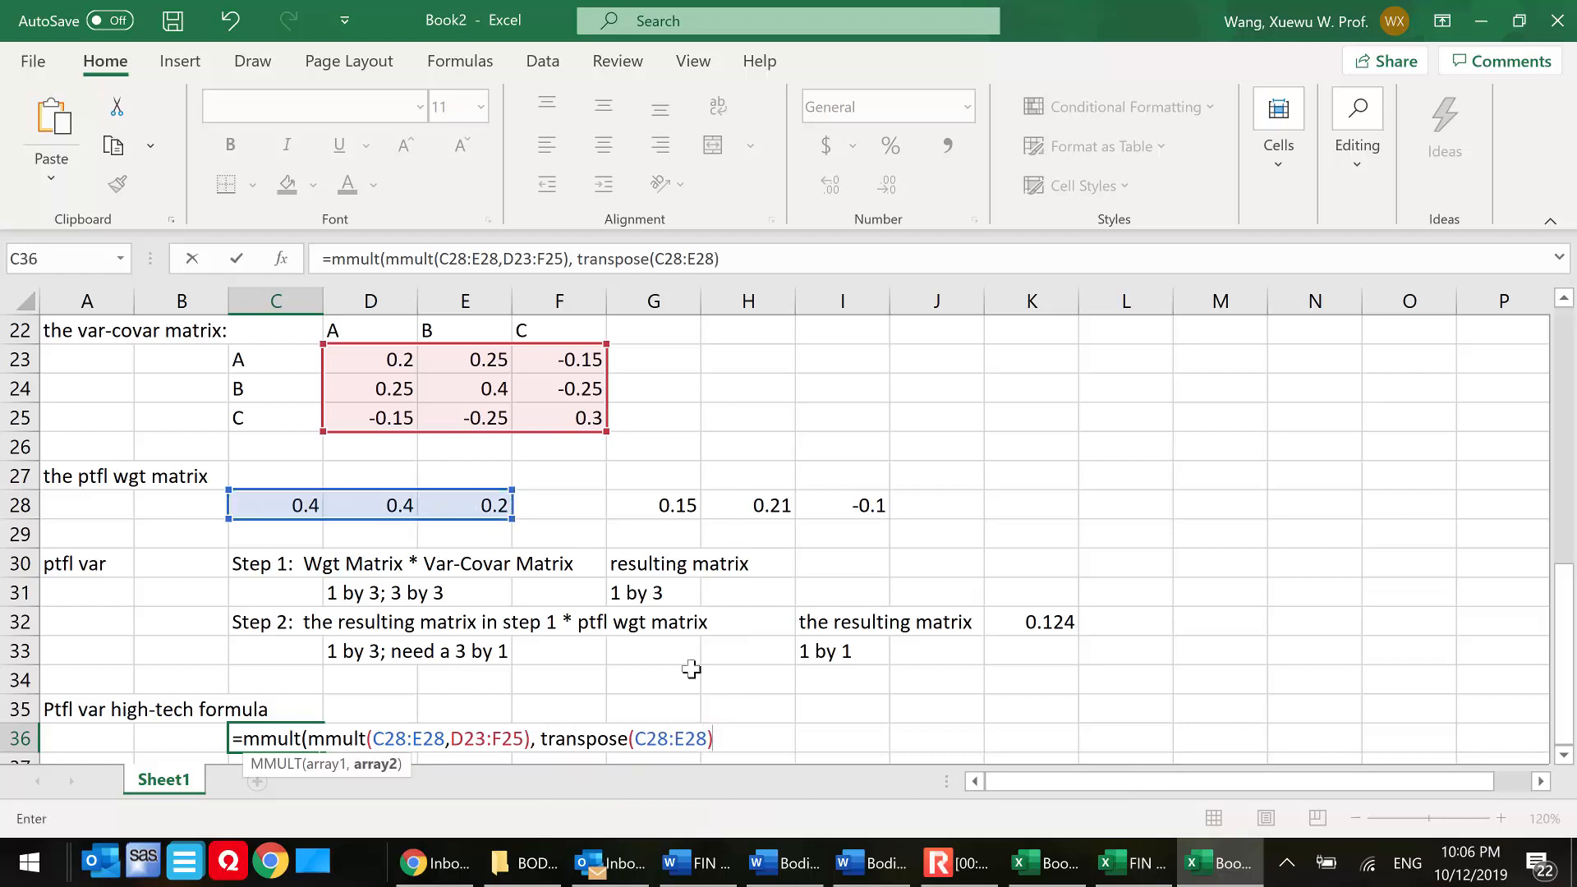
text())
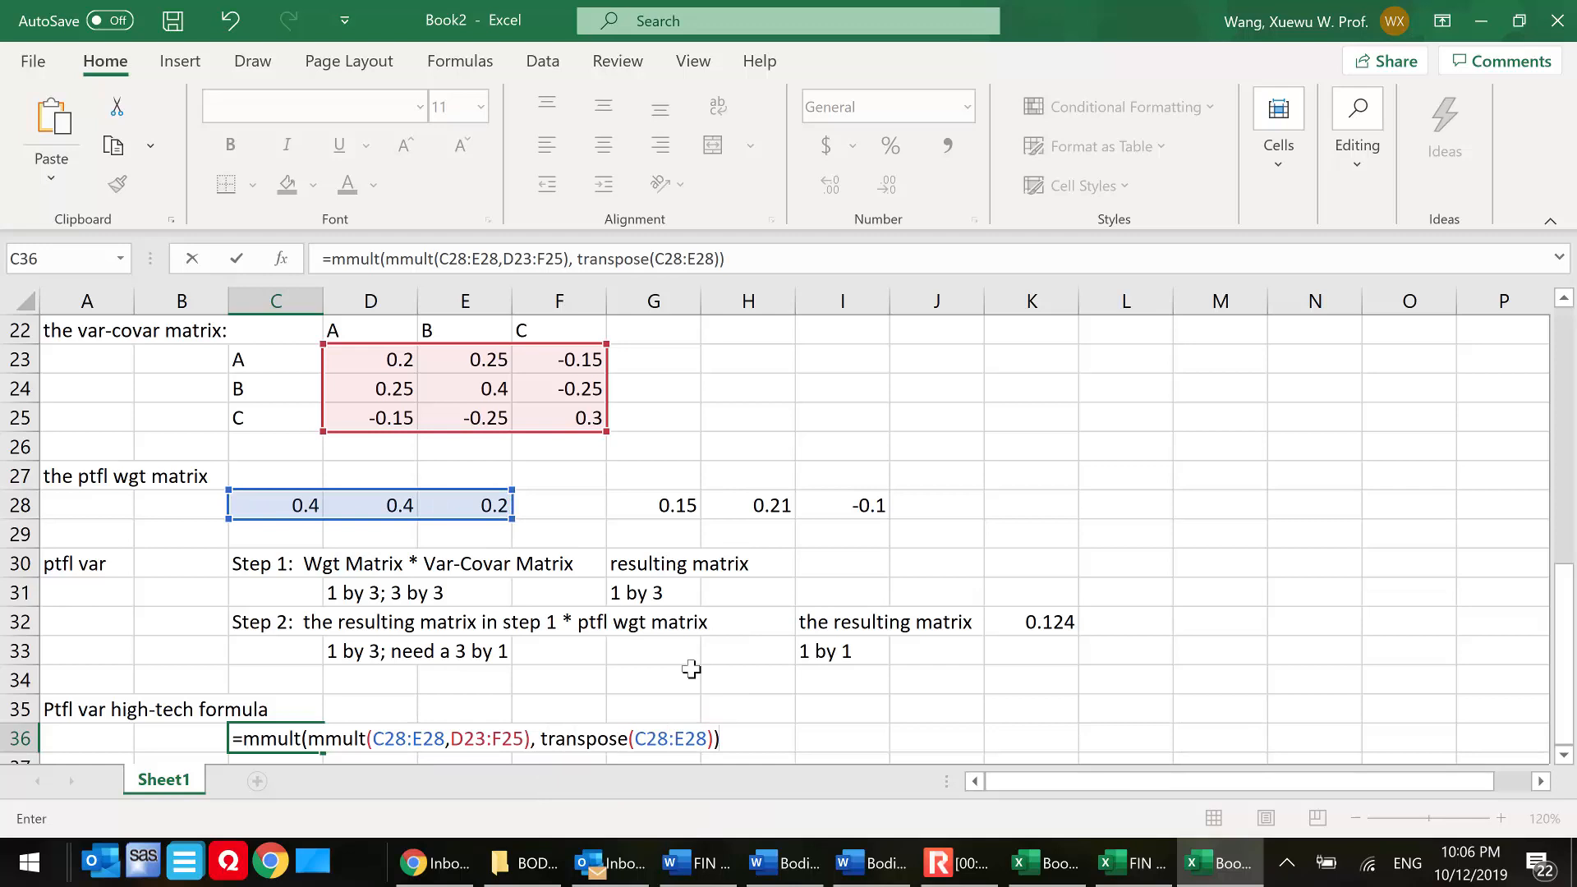
key(ctrl+shift+Return)
click(1039, 622)
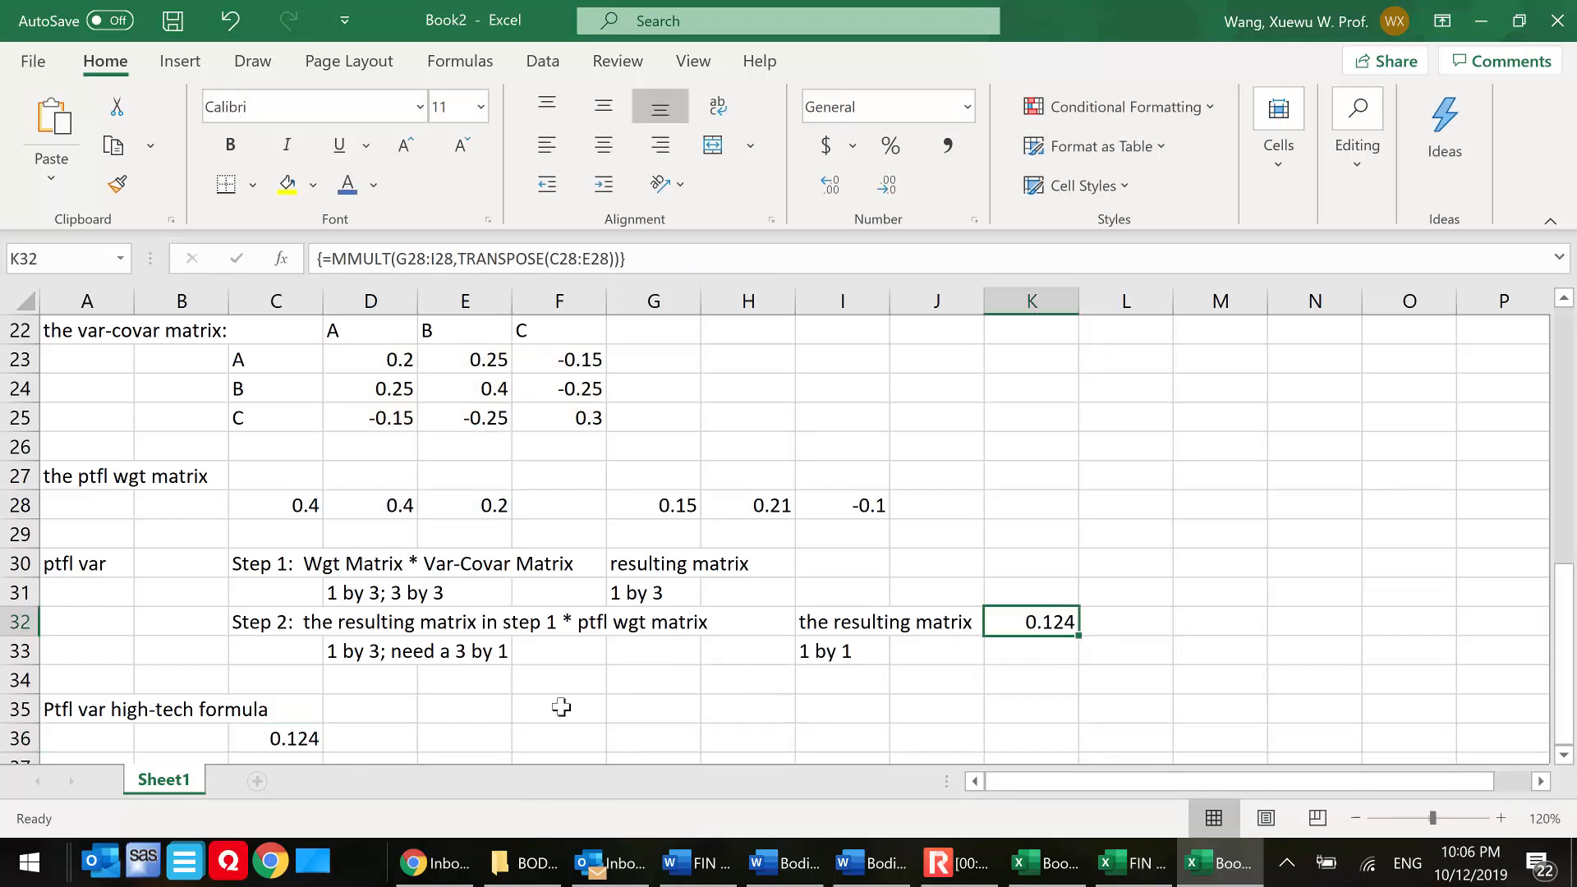
scroll(553, 706, down, 1)
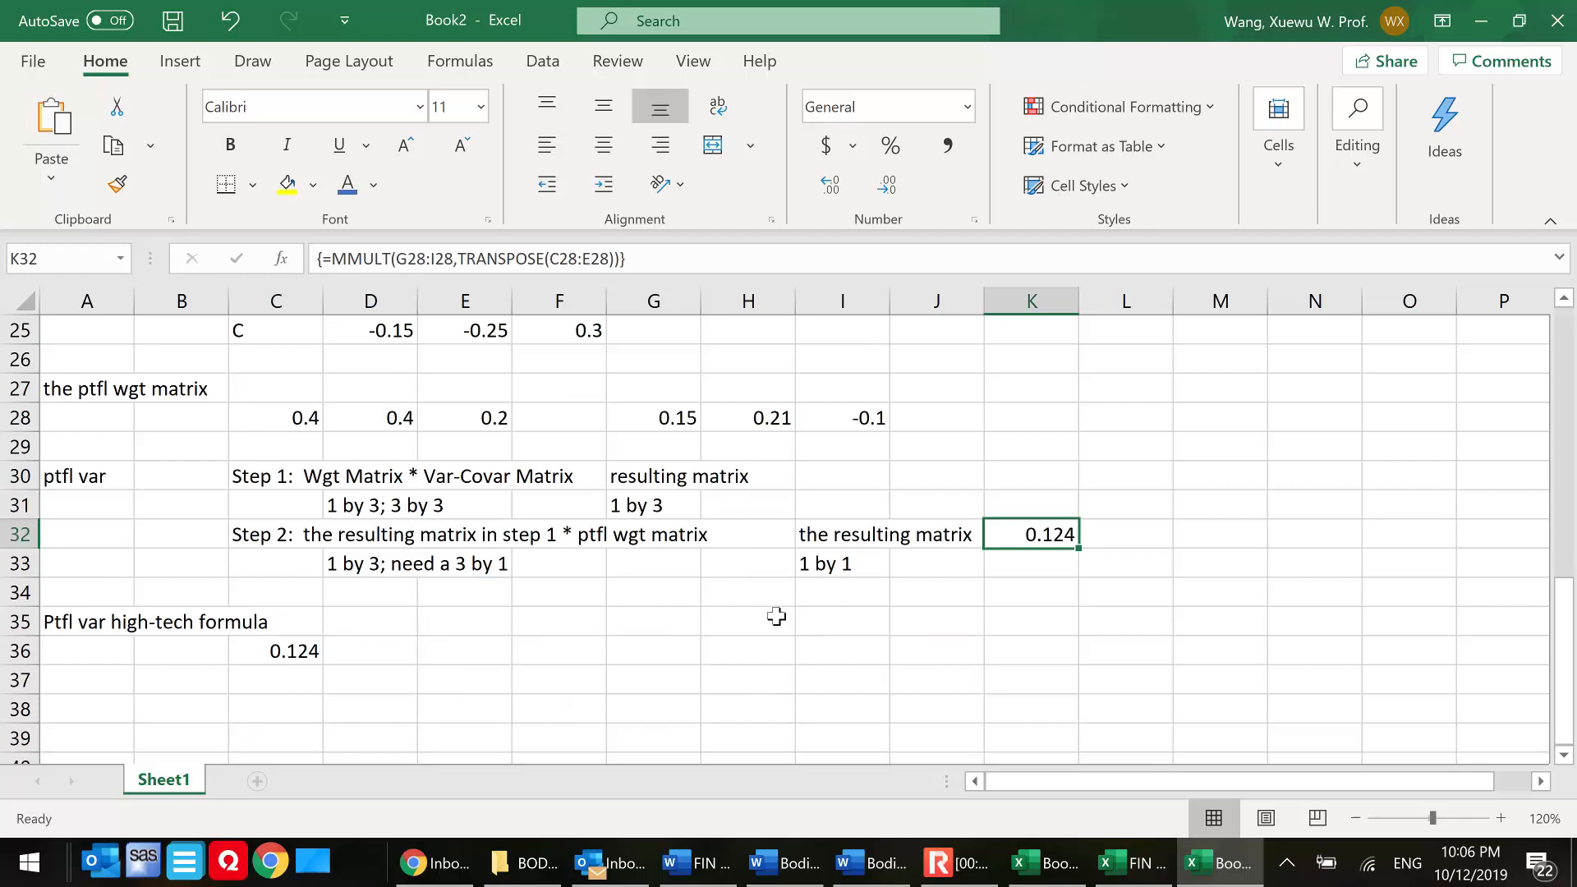
scroll(776, 616, up, 1)
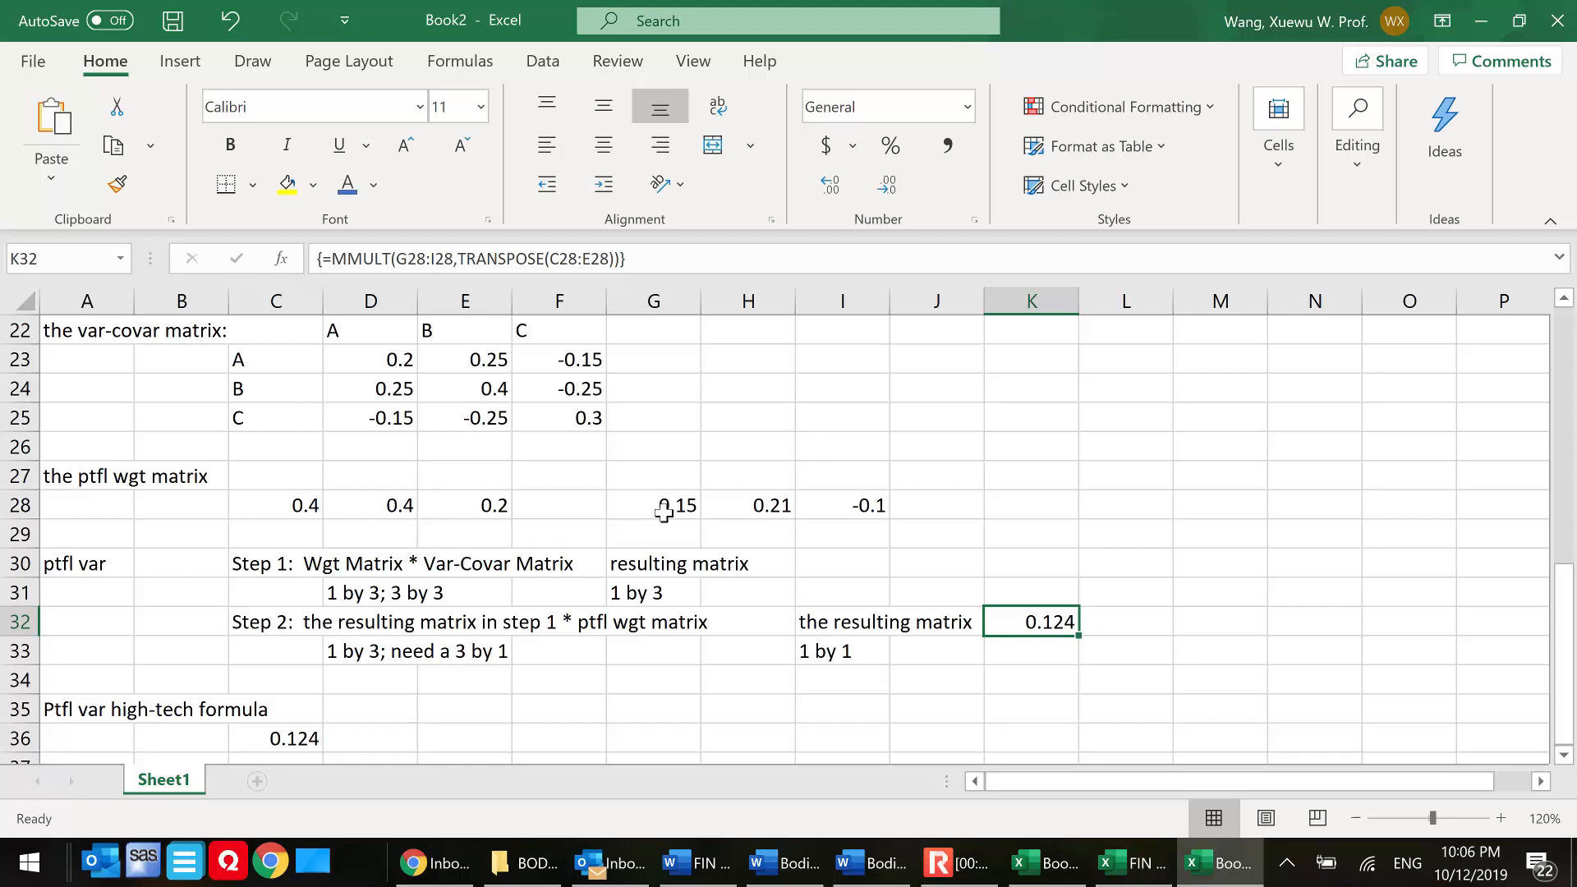
drag(366, 358, 601, 413)
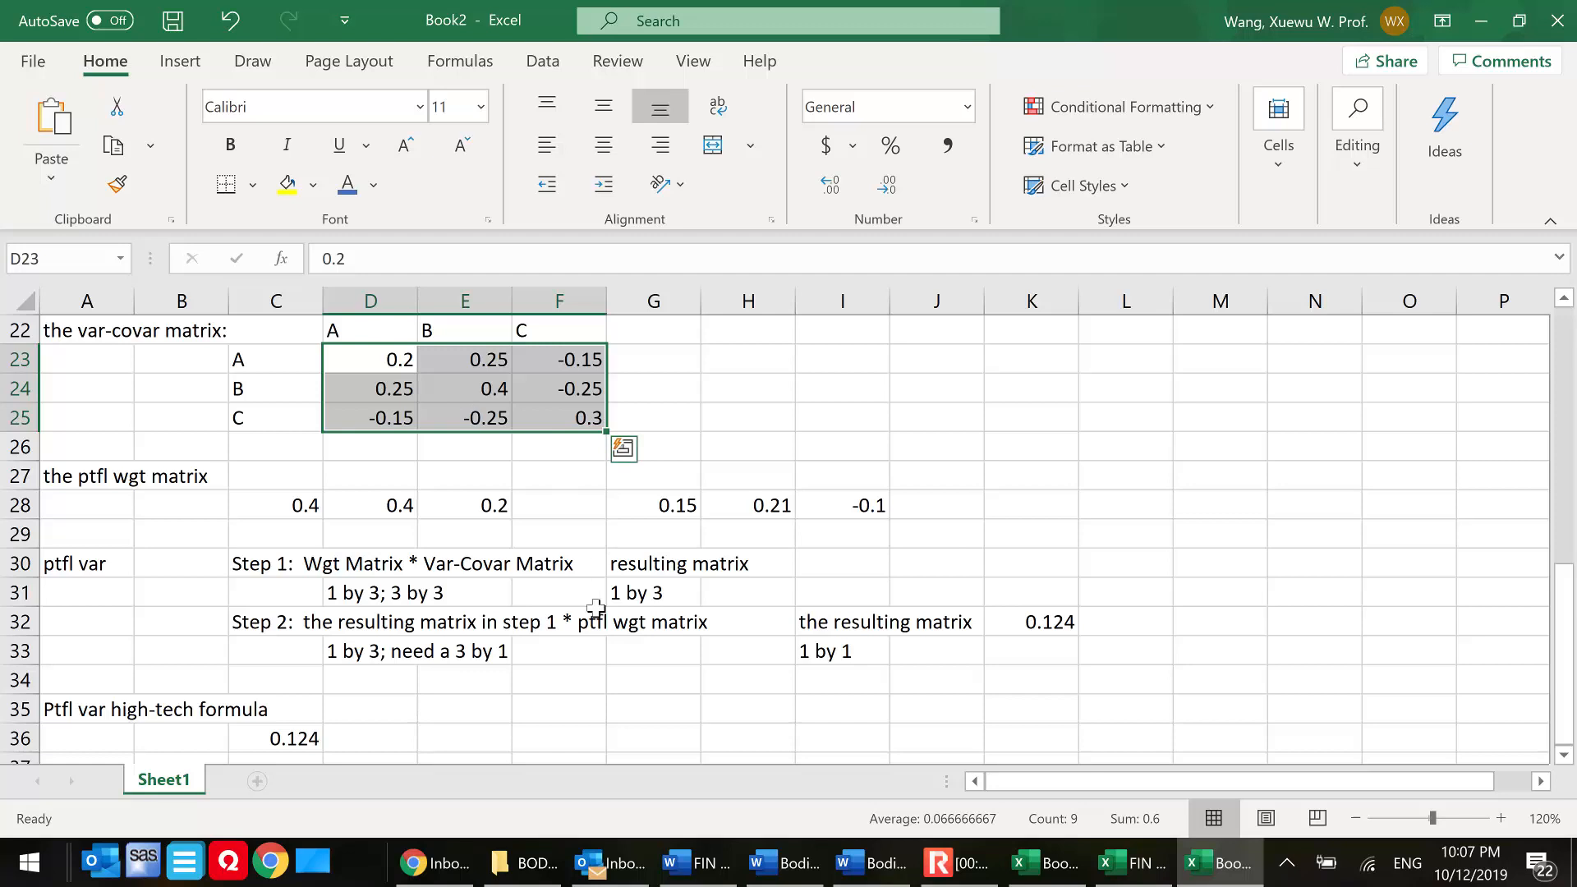
click(567, 677)
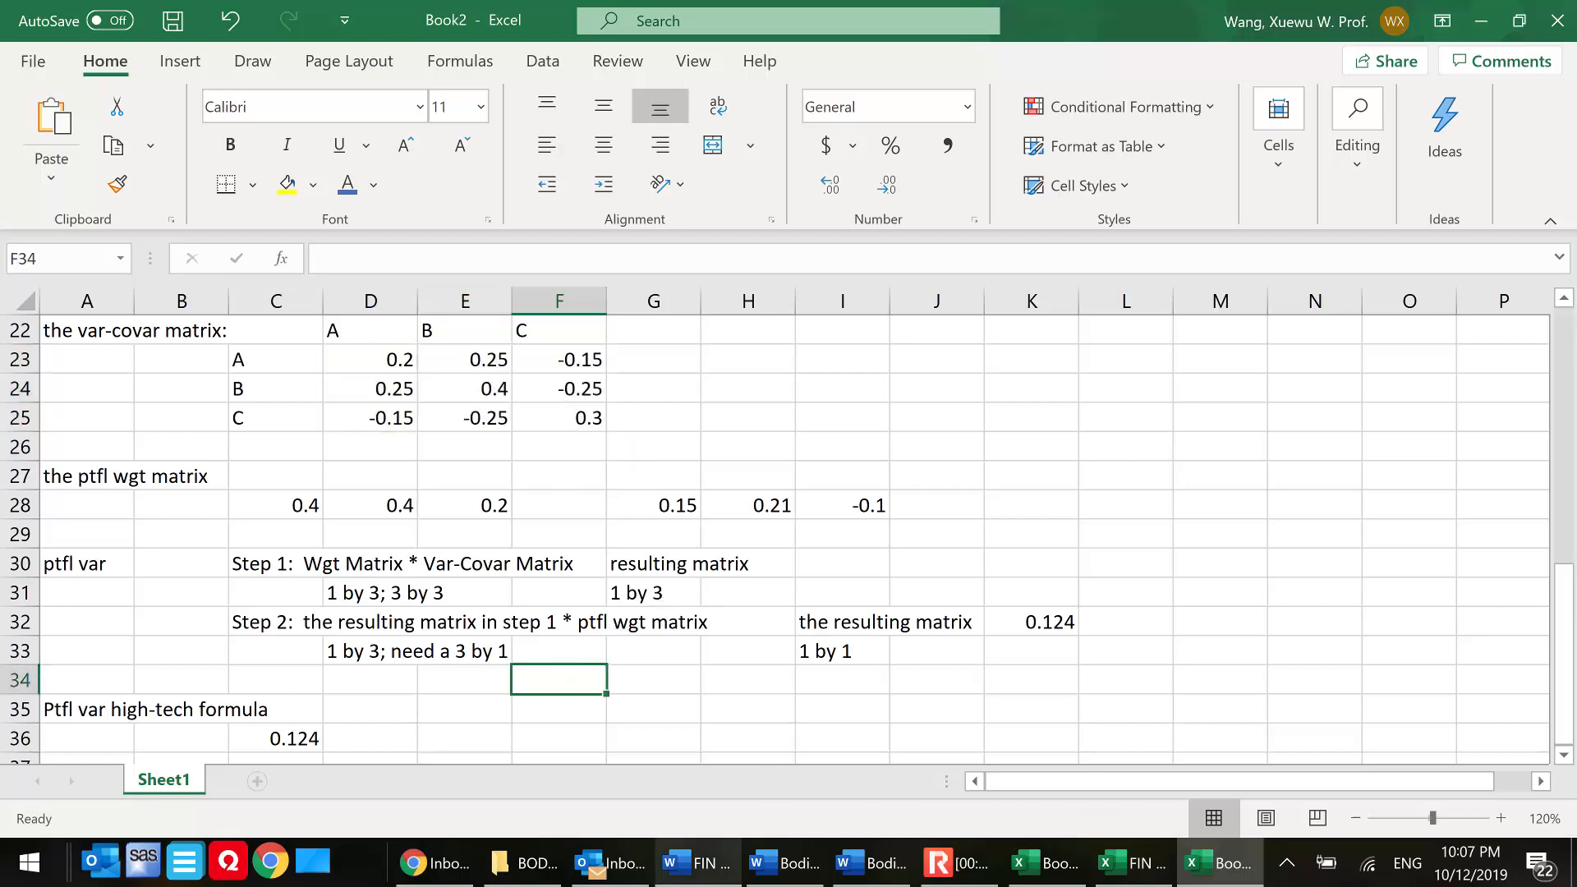
click(957, 862)
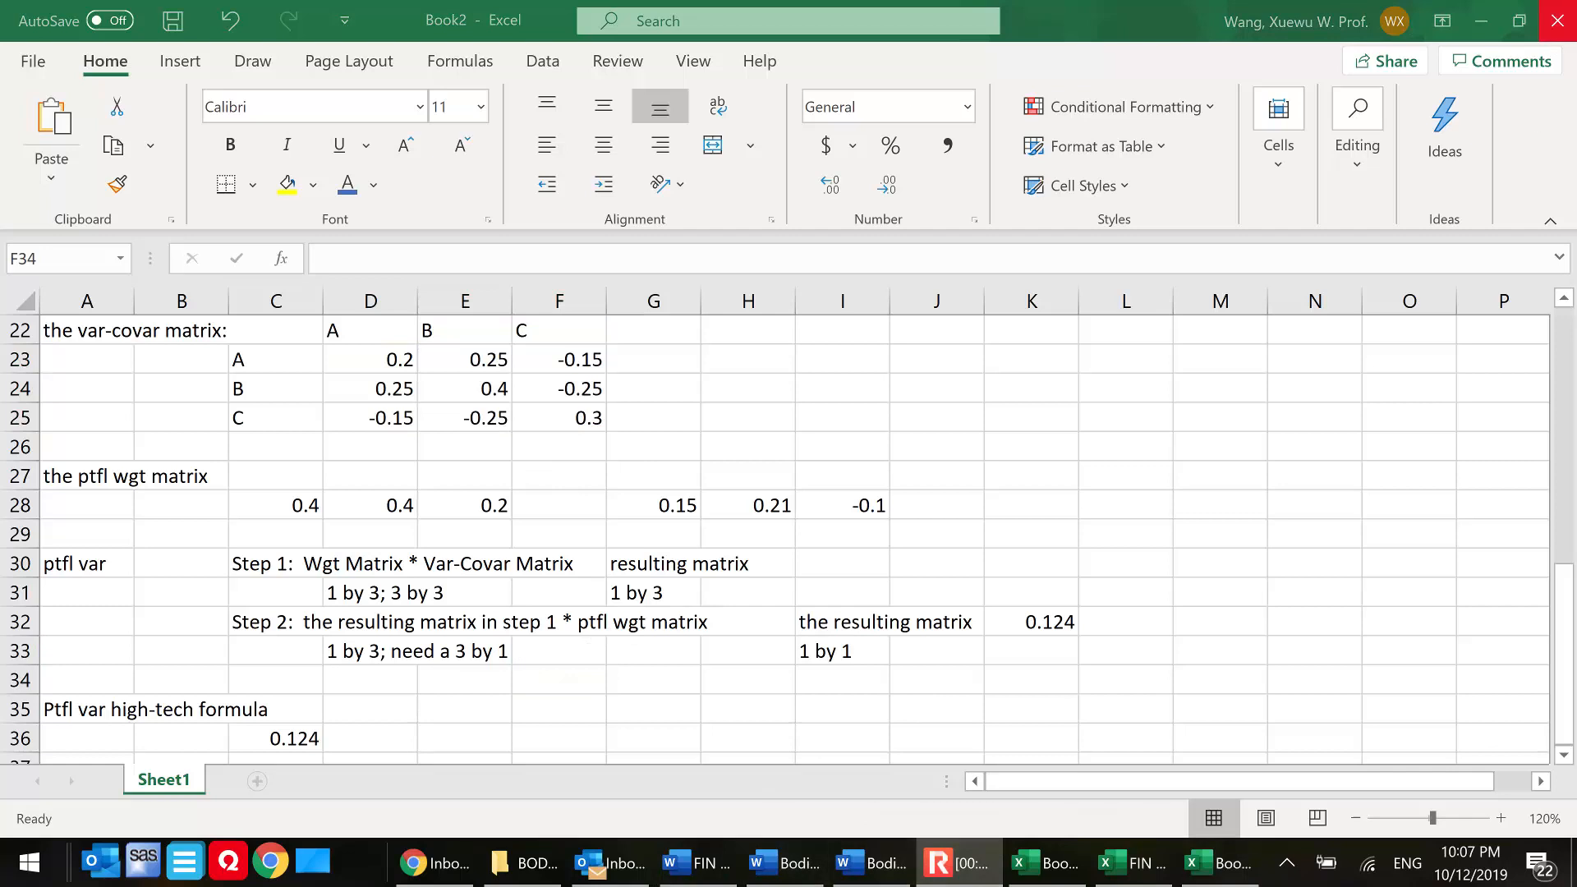